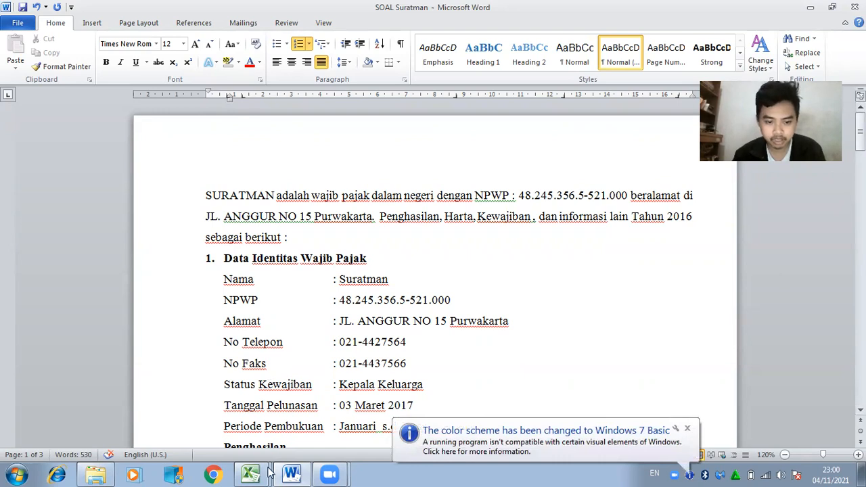
Bring the Form 1721-A1 workbook forward and scroll back up to row 1 of the form.
mouse_move(269, 473)
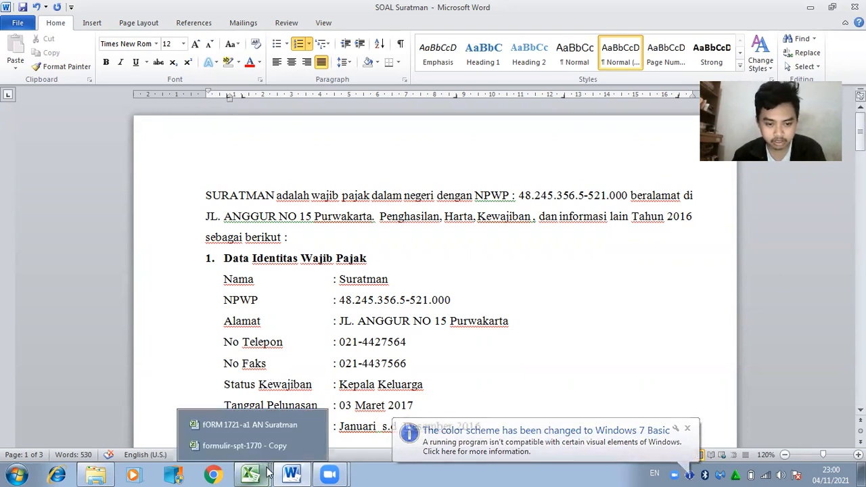
left_click(259, 425)
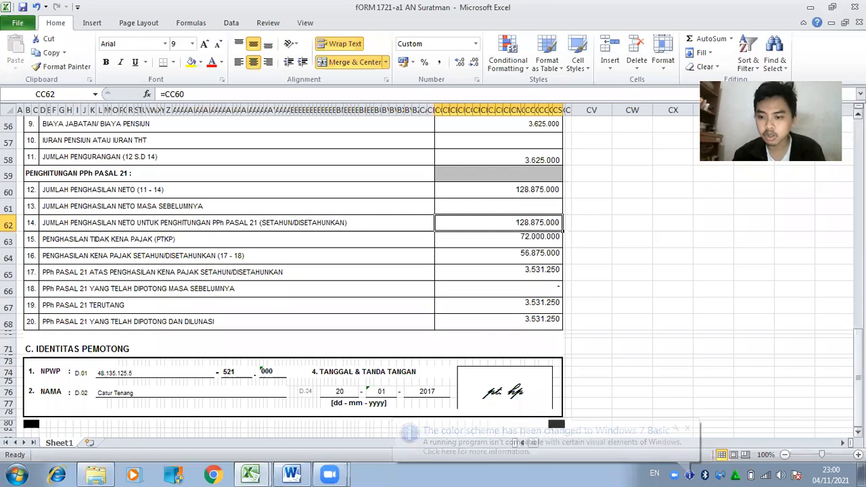
left_click_drag(858, 283, 859, 168)
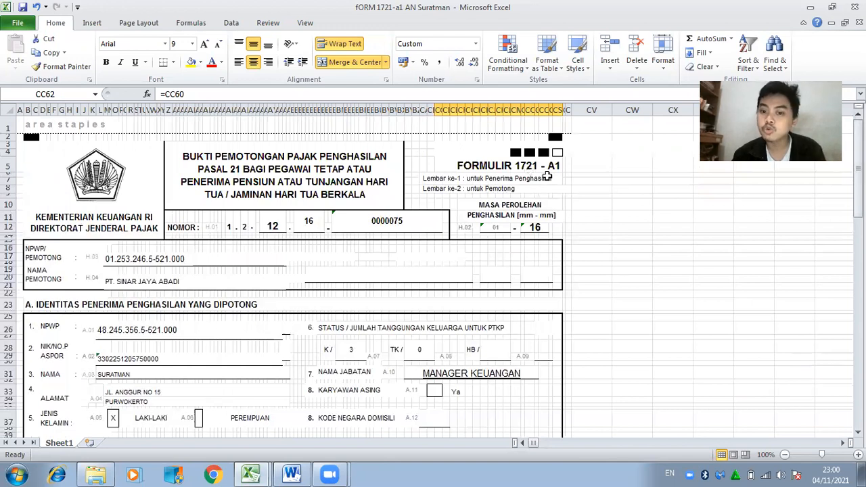
Bring up the blank SPT 1770 workbook and look over its LAMP 1, LAMP 2 and Perhitungan PH-MT sheets.
mouse_move(261, 475)
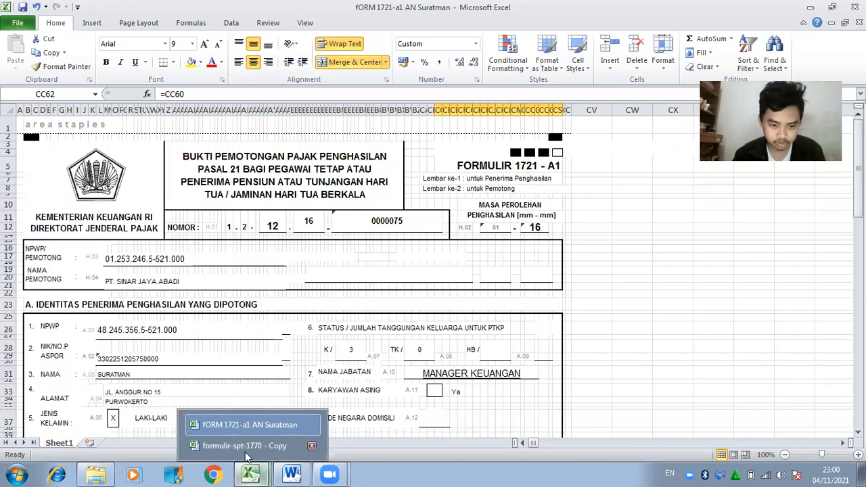
left_click(245, 448)
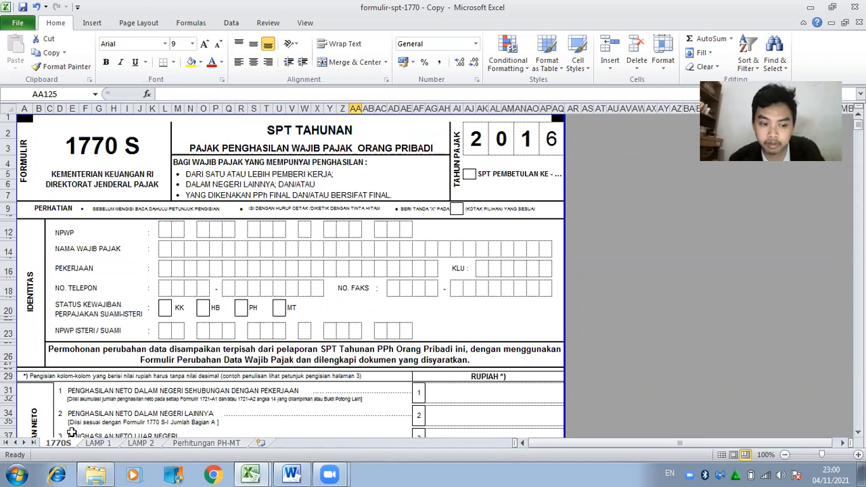
left_click(107, 445)
left_click(153, 445)
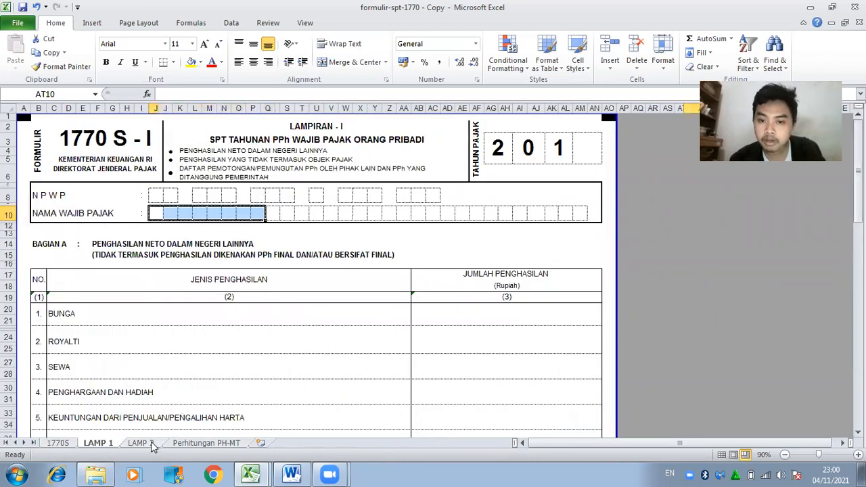
left_click(188, 444)
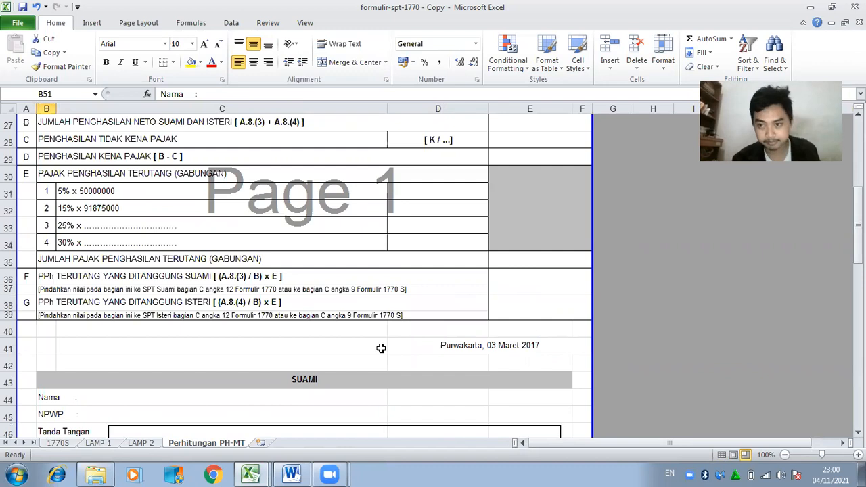
left_click_drag(859, 244, 858, 232)
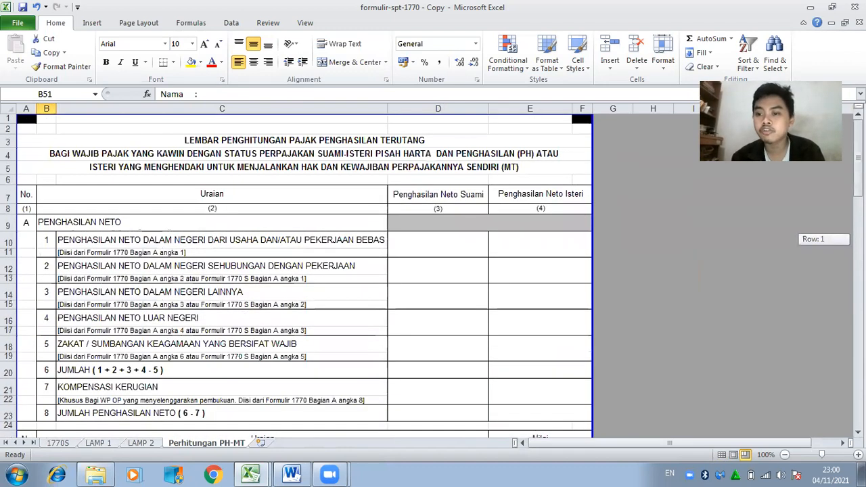
left_click_drag(859, 158, 858, 157)
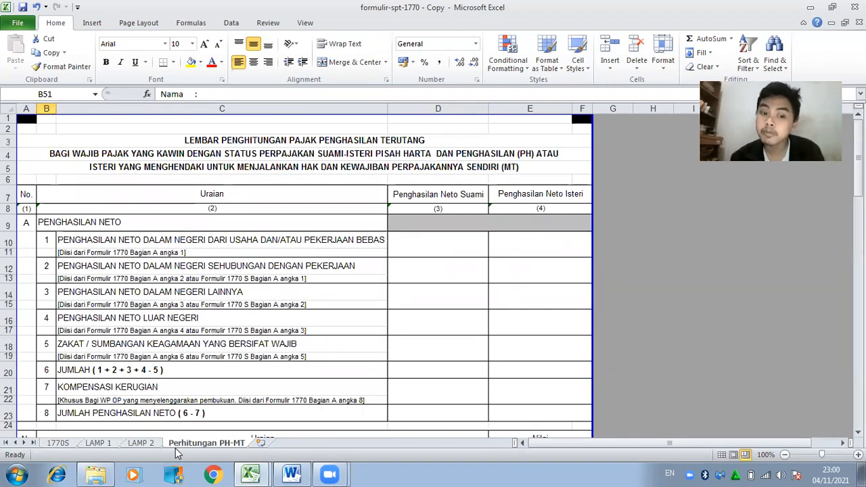
Revisit the 1770S sheets, leave LAMP 2 showing, and go back to the Word assignment.
left_click(141, 444)
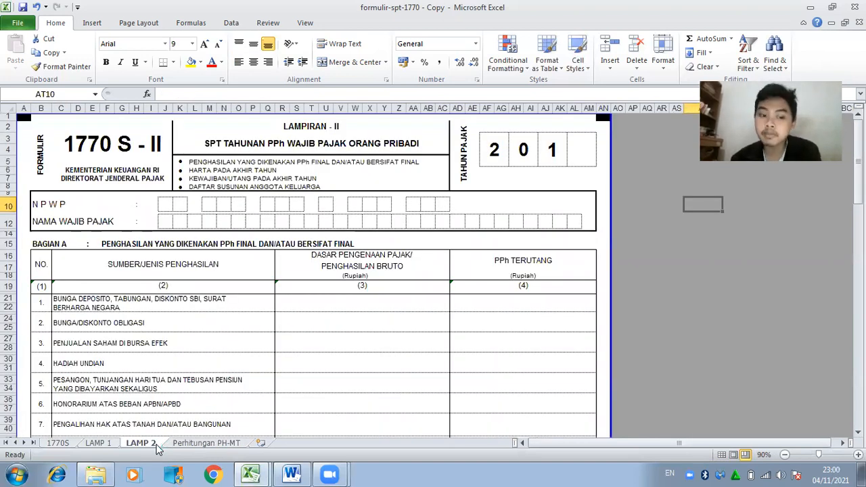
left_click(99, 444)
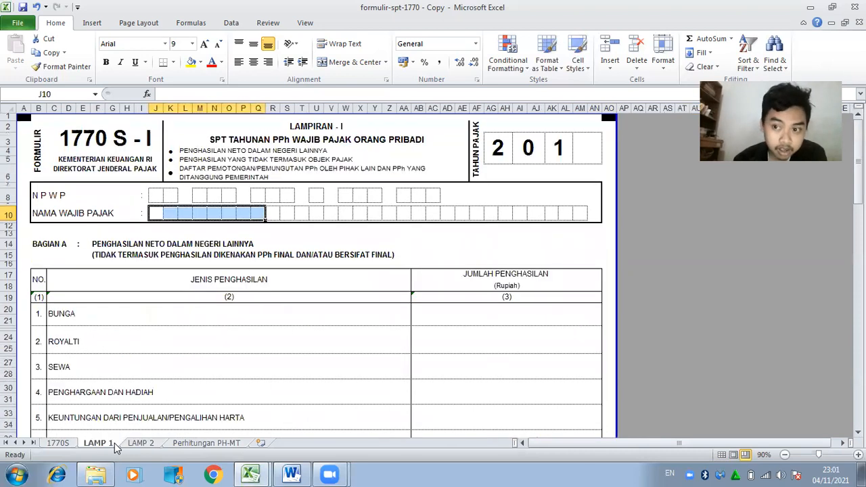
left_click(190, 443)
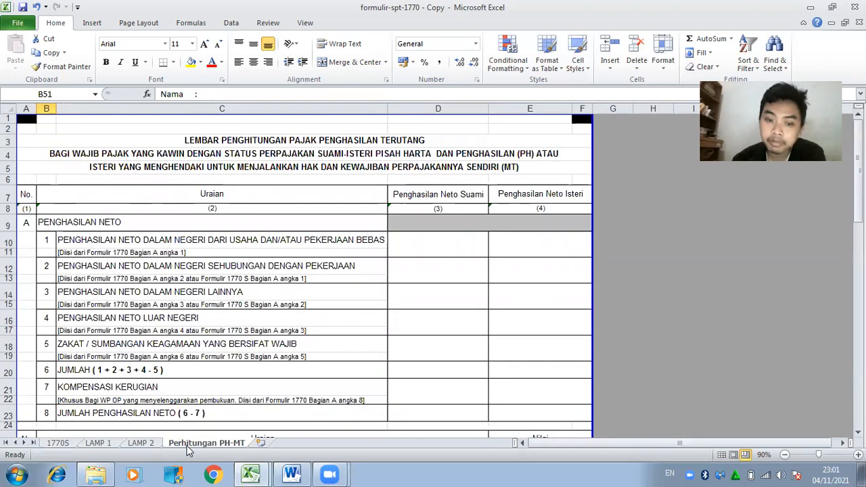
left_click(58, 444)
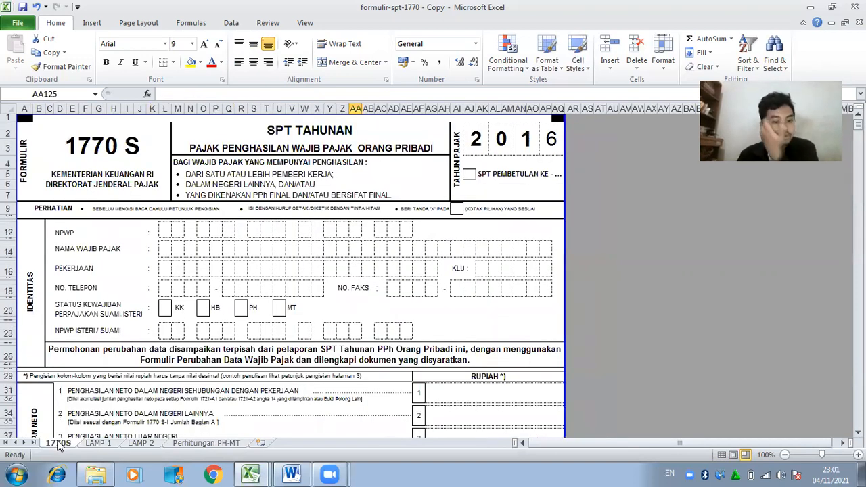
left_click(138, 443)
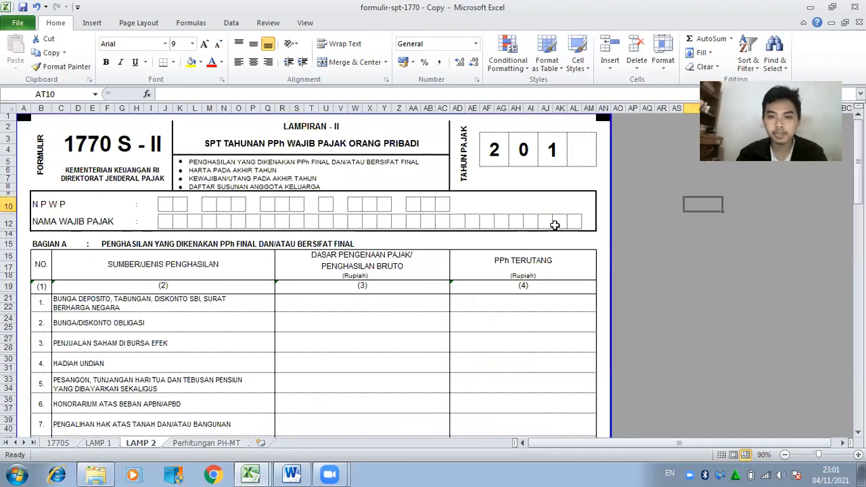
left_click(296, 473)
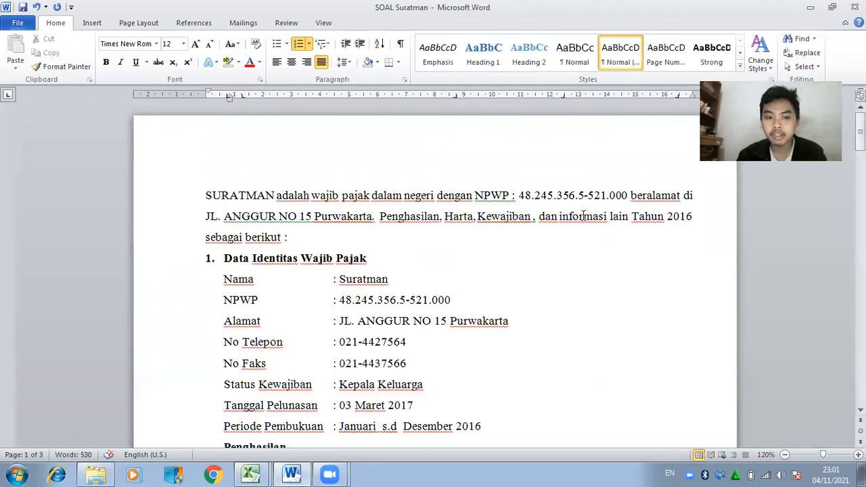
Set the LAMP 2 tax year to 2016 by entering 6 as its last digit.
left_click_drag(634, 217, 696, 217)
left_click(259, 474)
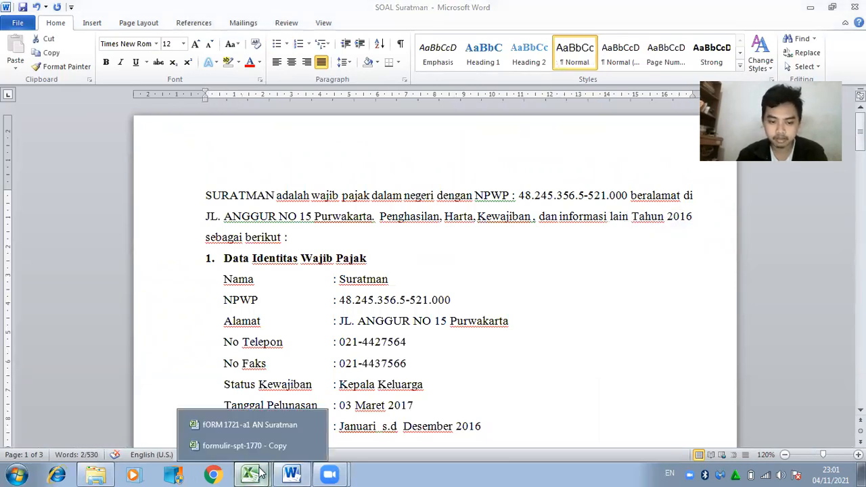
left_click(254, 451)
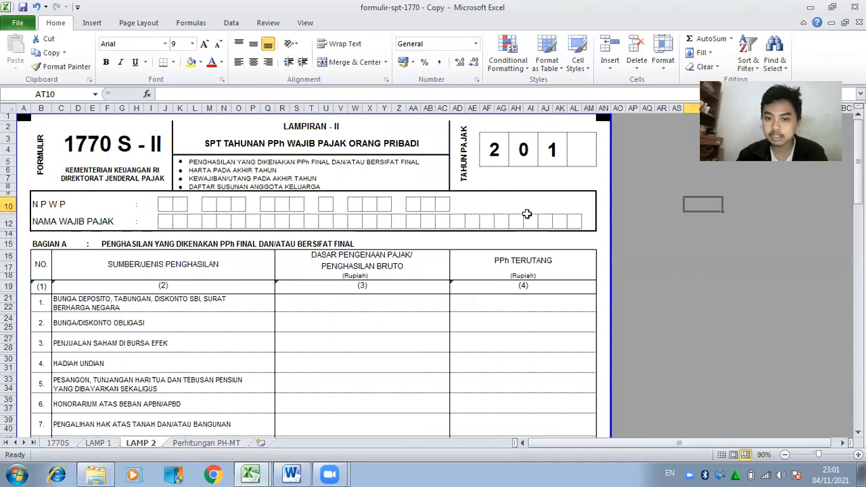
left_click(574, 157)
type("6")
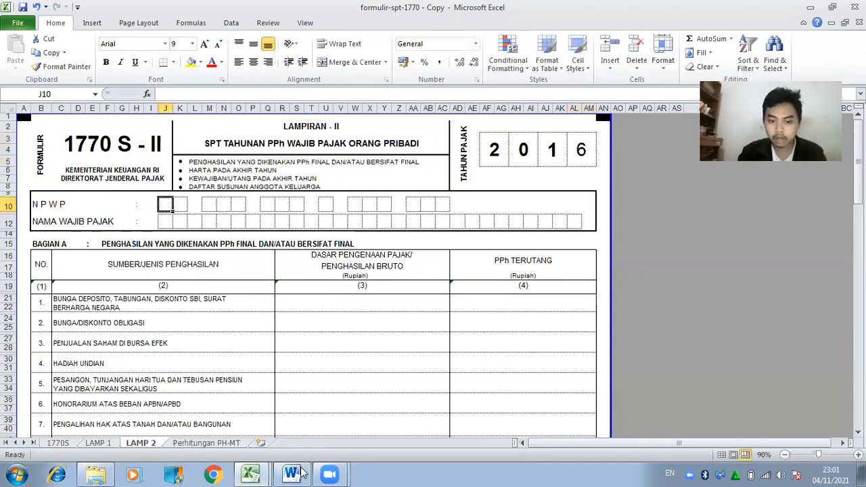
Enter the first group of the taxpayer's NPWP digits, checked against the Word case.
left_click(304, 468)
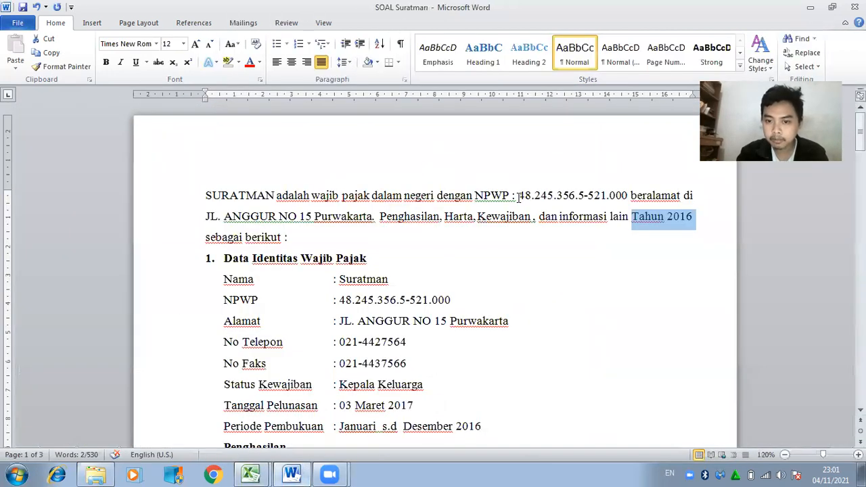
left_click(290, 472)
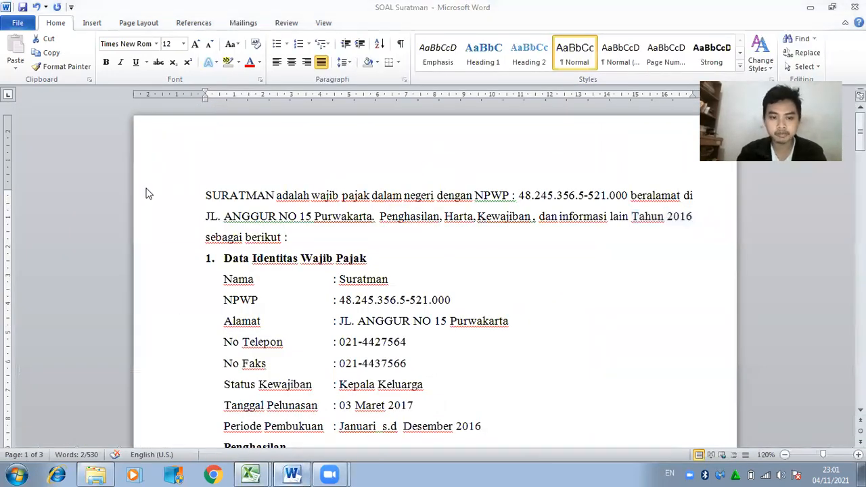
key("Tab")
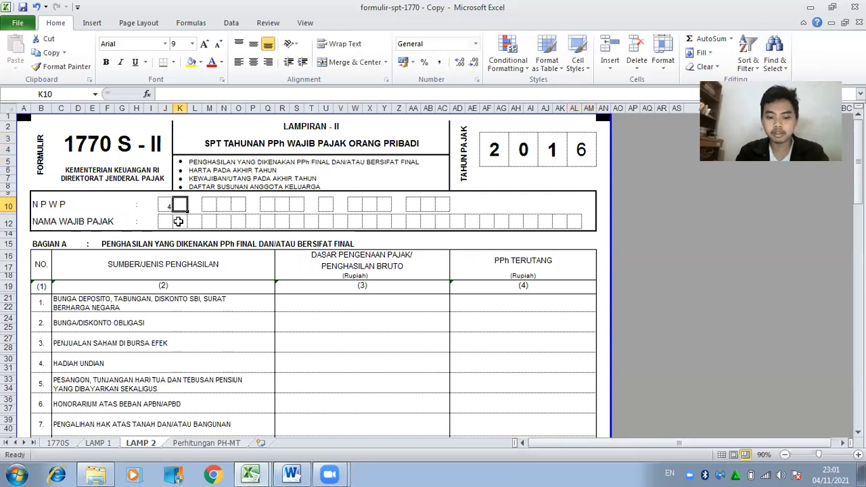
key("Tab")
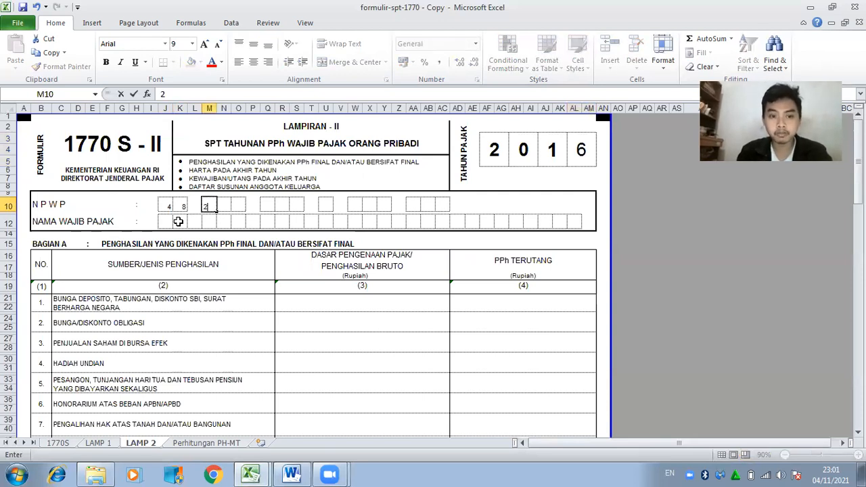
key("Tab")
key("Tab")
key("Tab")
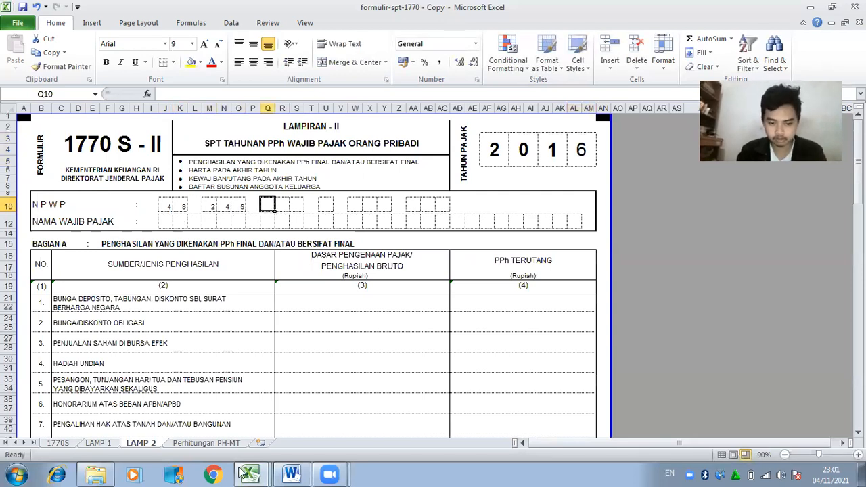
Enter the next group of NPWP digits from the Word case text.
left_click(303, 472)
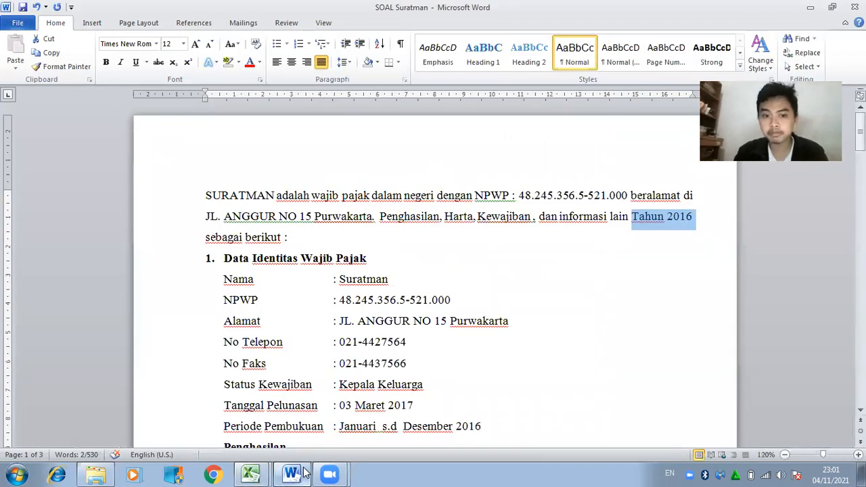
left_click(304, 473)
key("Right")
key("Right")
key("Right")
key("Right")
Enter the remaining NPWP digits, then move to the name row and check the taxpayer's name in Word.
left_click(304, 473)
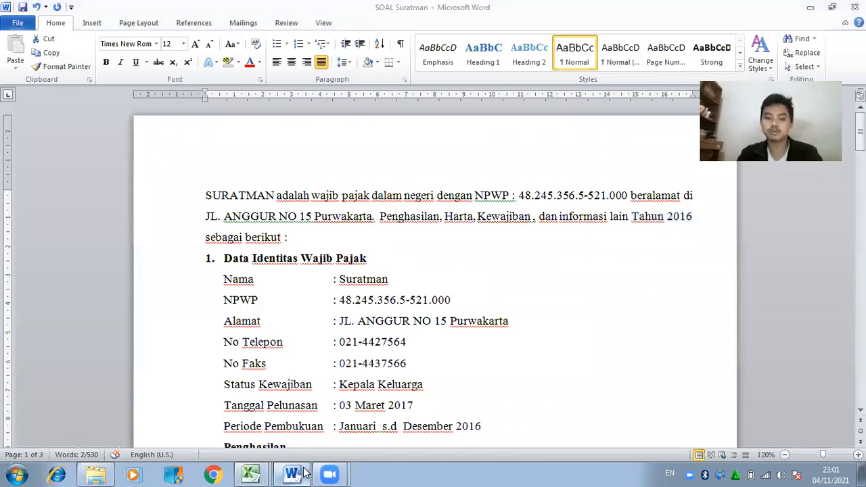
left_click(304, 473)
key("Tab")
key("Tab")
key("Tab")
key("Tab")
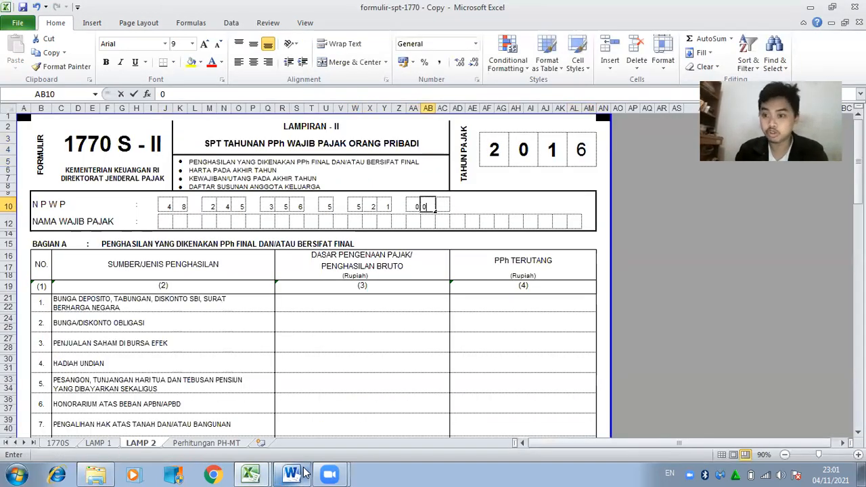
key("Tab")
key("Tab")
key("Down")
key("Left")
key("Left")
key("Left")
key("Left")
key("Left")
key("Left")
key("Left")
key("Left")
key("Left")
key("Left")
key("Left")
key("Left")
key("Left")
key("Left")
key("Left")
key("Left")
key("Left")
key("Left")
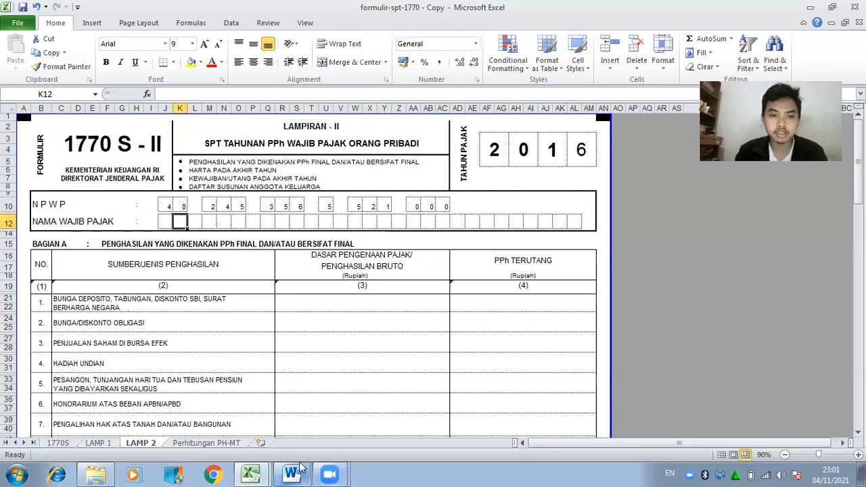
left_click(301, 472)
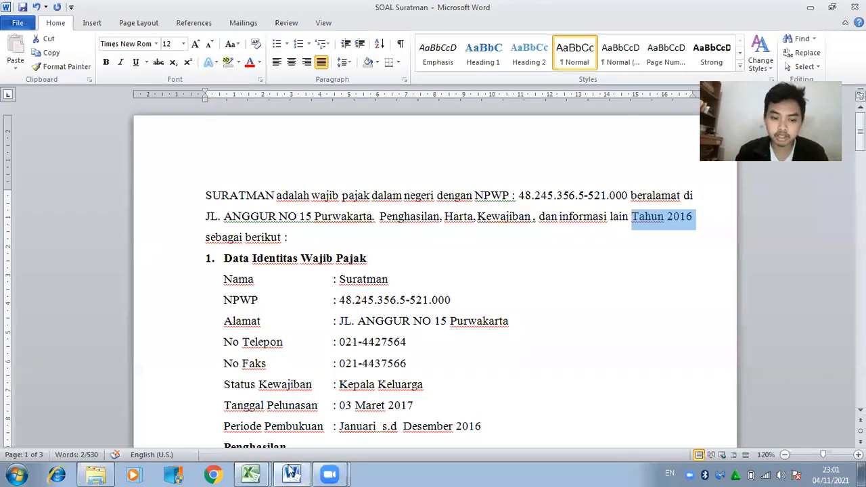
left_click(291, 472)
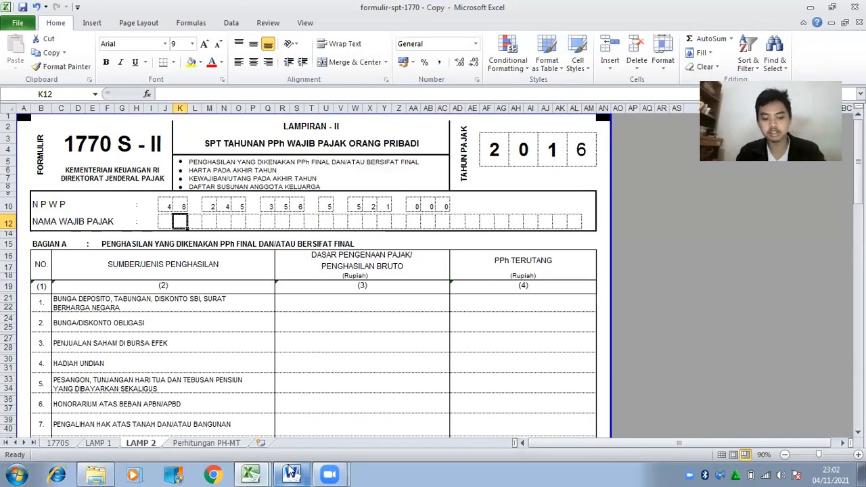
type("U")
key("Right")
type("R")
key("Right")
type("A")
key("Right")
type("T")
key("Right")
type("M")
key("Right")
type("A")
key("Right")
type("N")
key("Return")
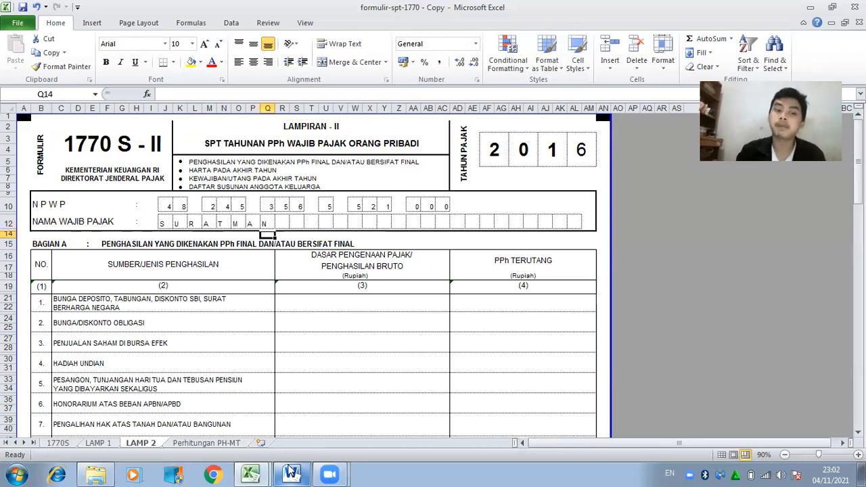
key("Down")
key("Down")
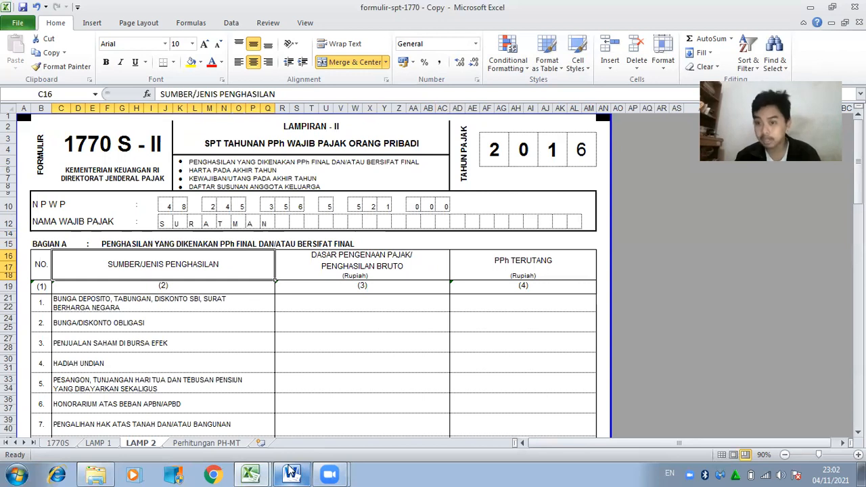
key("Down")
key("Down")
key("Down")
key("Down")
key("Down")
key("Down")
key("Down")
key("Down")
key("Down")
key("Down")
key("Down")
key("Down")
key("Down")
key("Down")
key("Down")
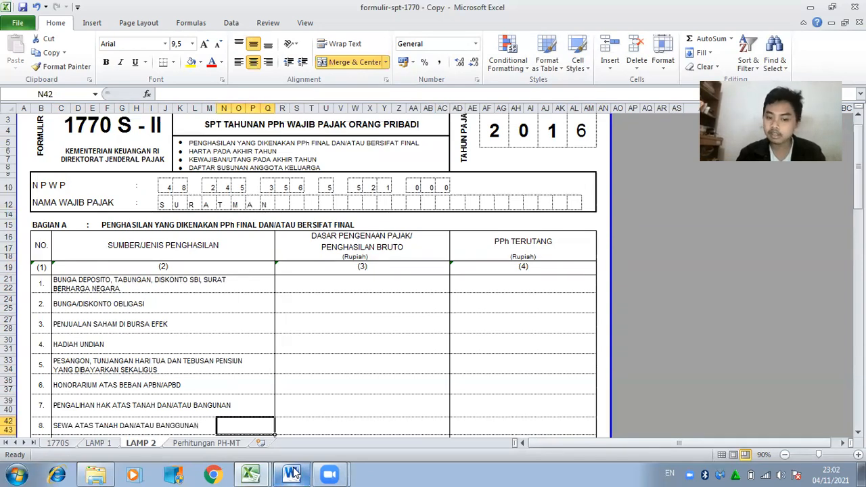
left_click(293, 474)
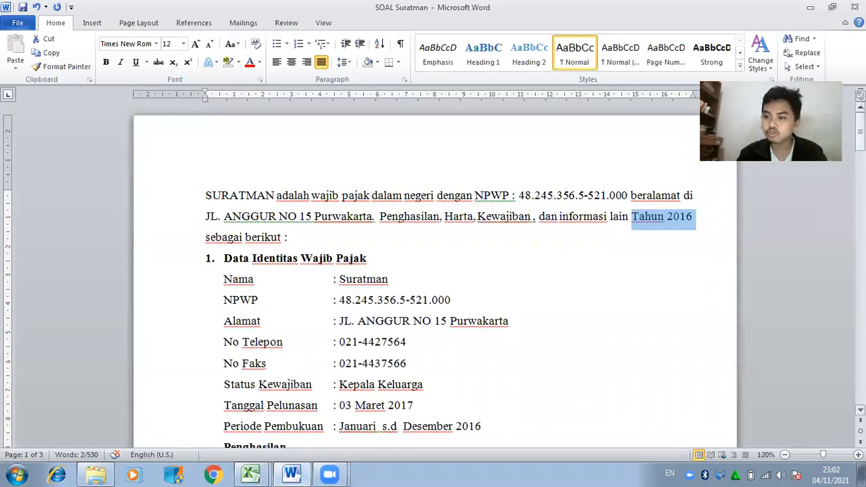
Highlight income item c, the dividends paragraph, in yellow.
scroll(433, 270, "down", 8)
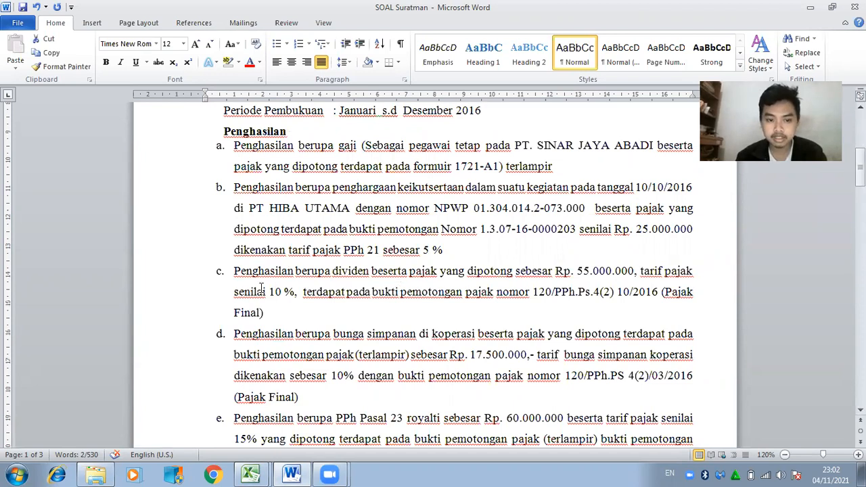
left_click_drag(234, 272, 280, 315)
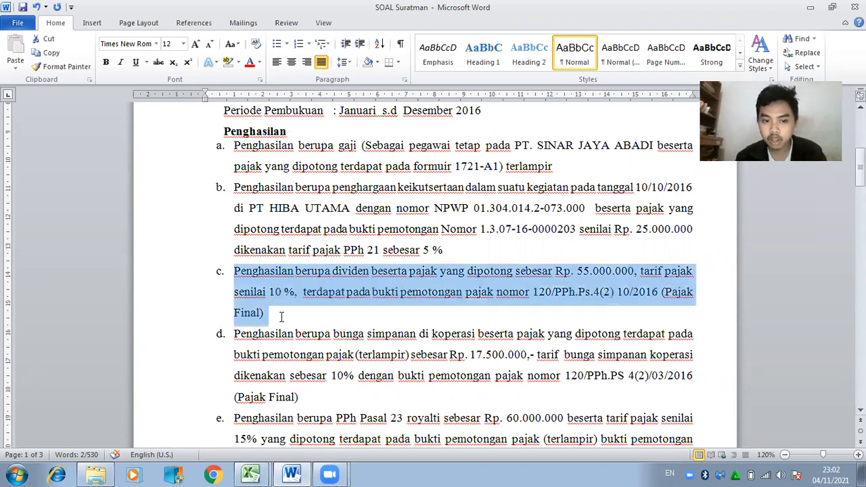
left_click(238, 62)
left_click(231, 81)
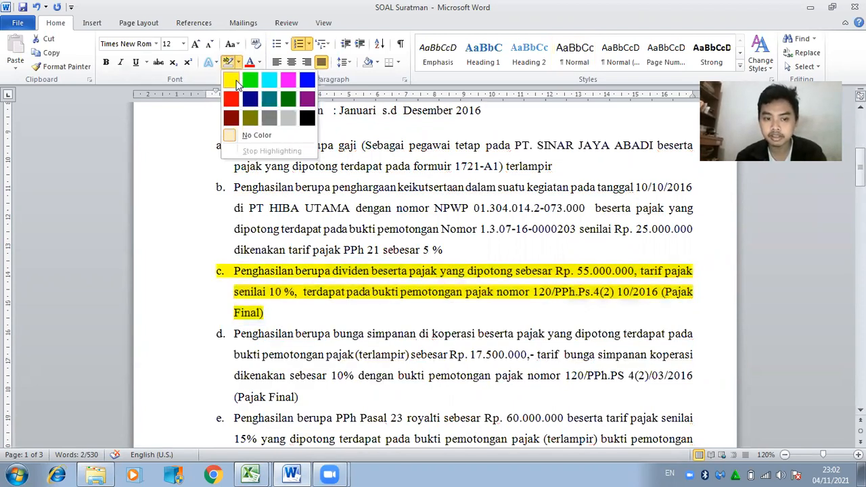
key("Right")
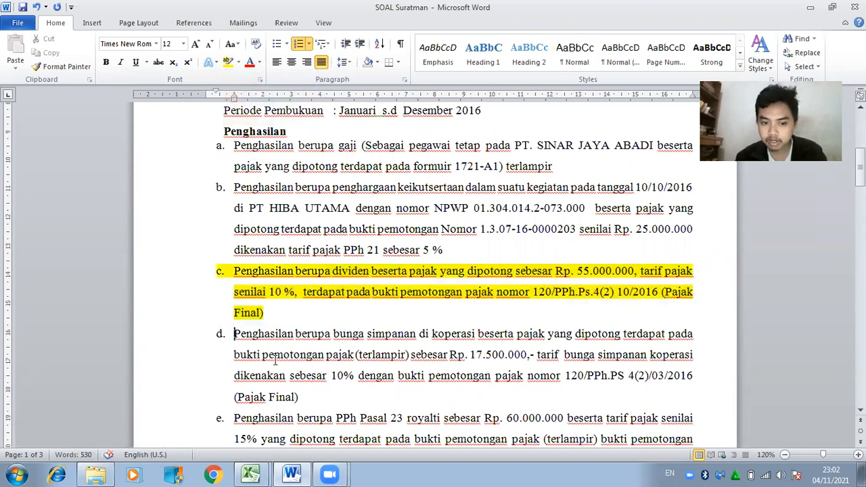
Give item d, the cooperative savings interest paragraph, the same yellow highlight.
left_click_drag(235, 336, 301, 398)
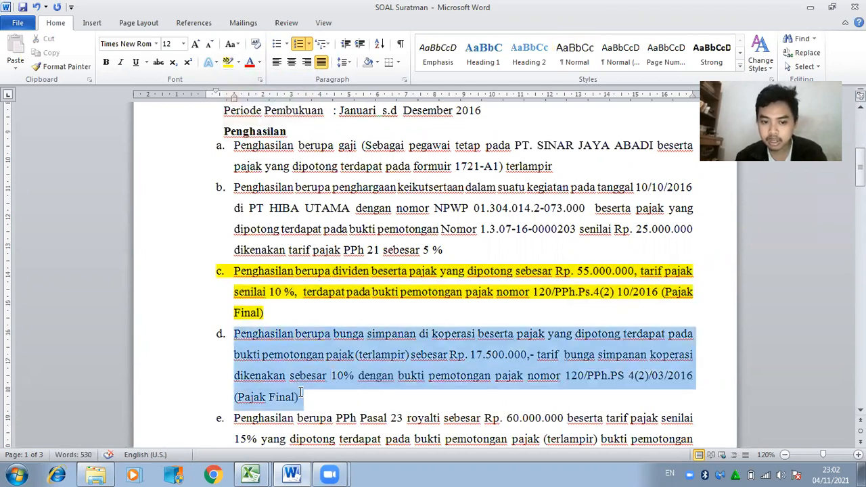
left_click(229, 62)
key("Right")
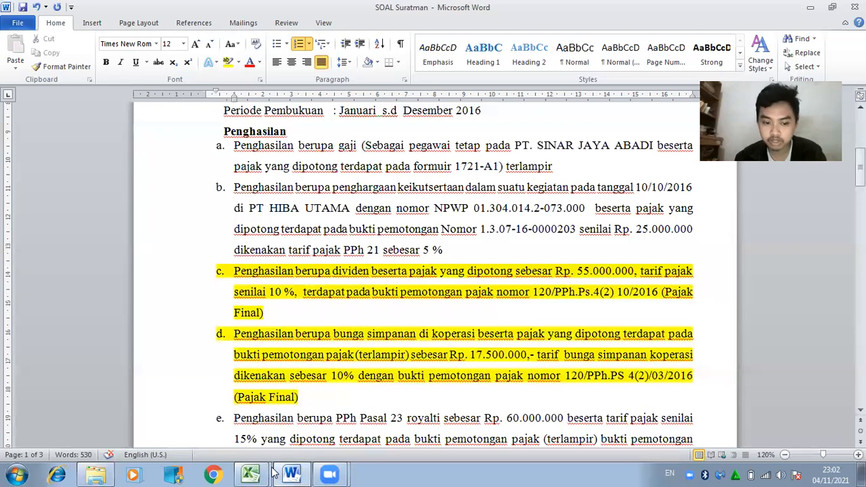
Enter 55.000.000 as the DIVIDEN gross income in cell R53 of LAMP 2.
mouse_move(260, 474)
left_click(261, 446)
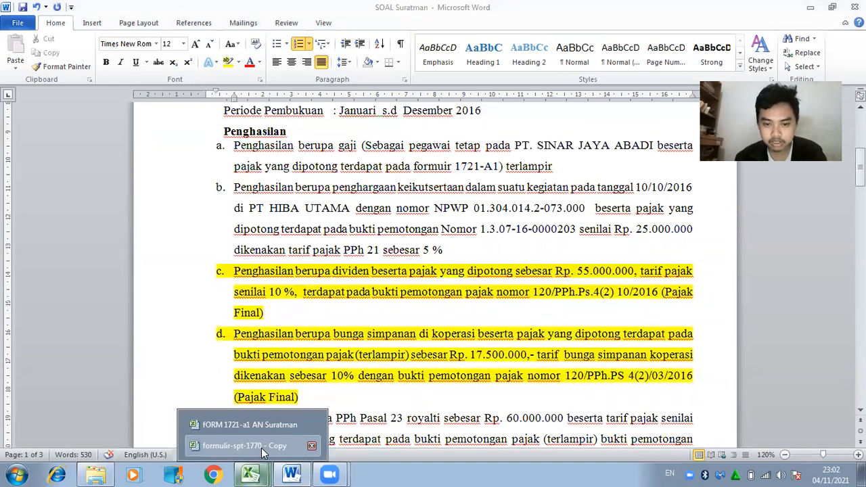
left_click_drag(858, 199, 858, 204)
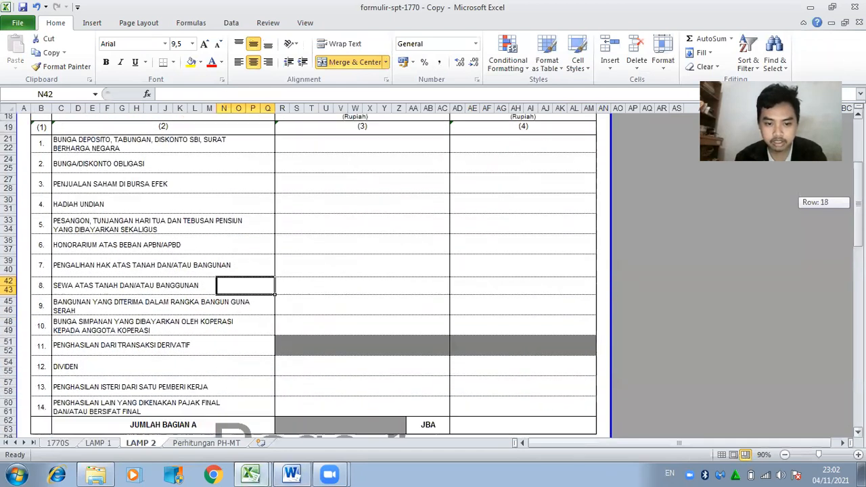
left_click(381, 366)
type("55")
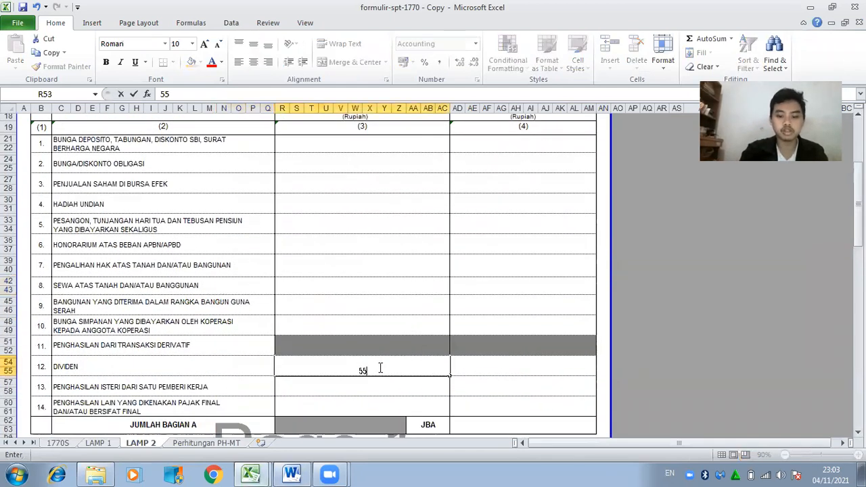
type(".000.00000000")
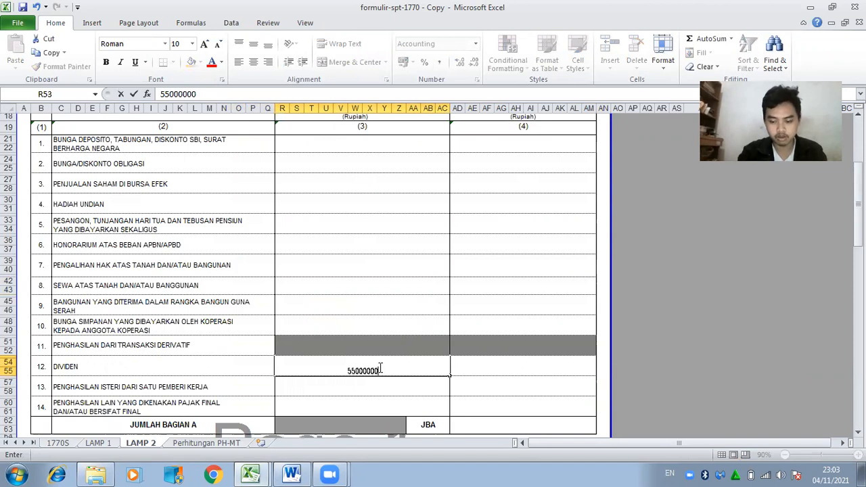
key("Tab")
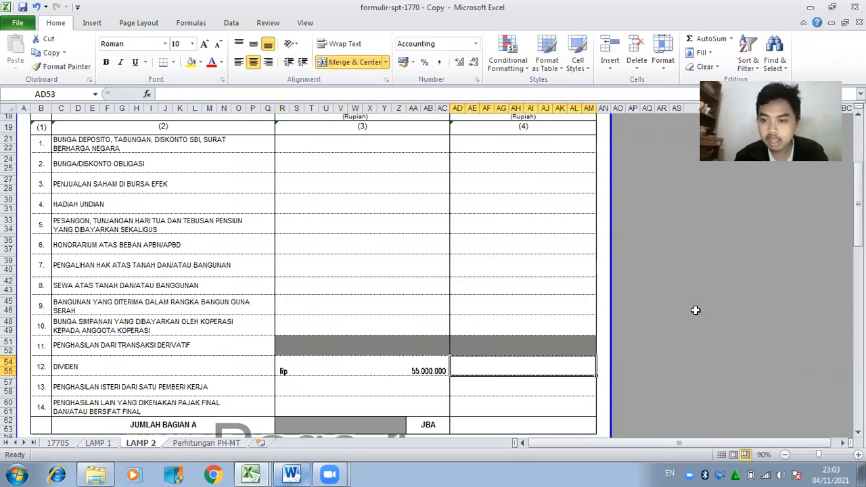
left_click_drag(859, 234, 858, 237)
left_click(291, 474)
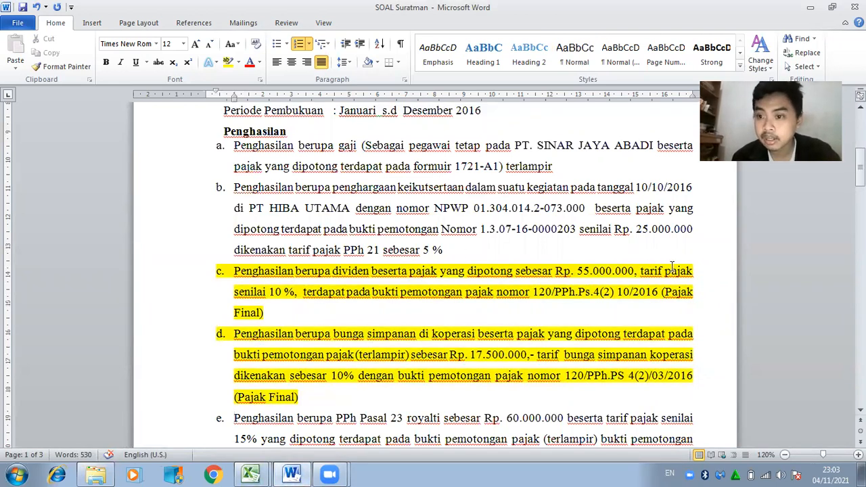
Put =10%*55000000 in AD53 so the dividend tax reads Rp 5.500.000.
left_click(291, 474)
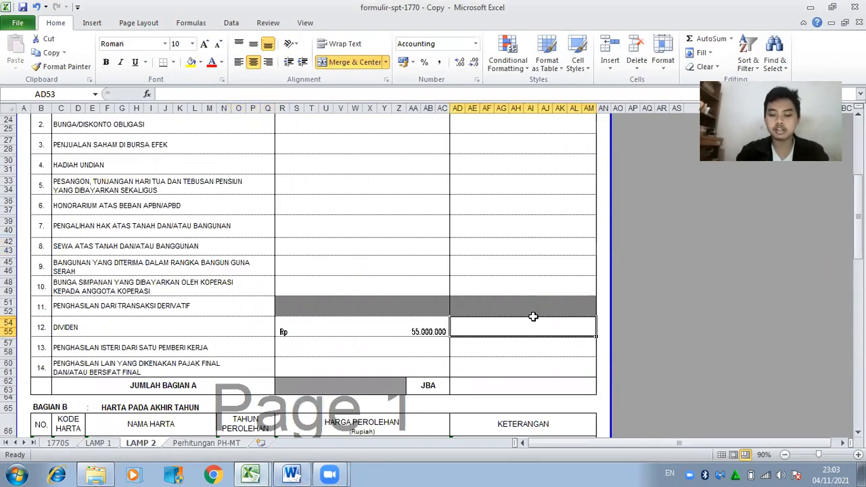
type("=10")
type("%*5")
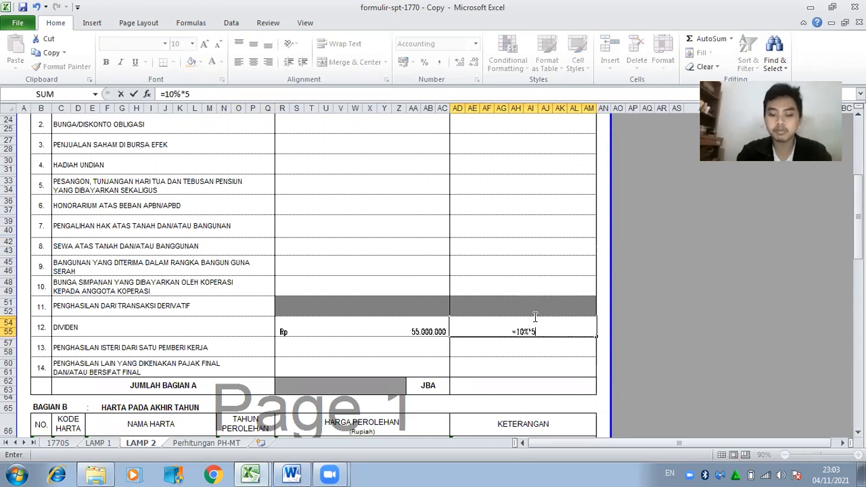
type("5000000")
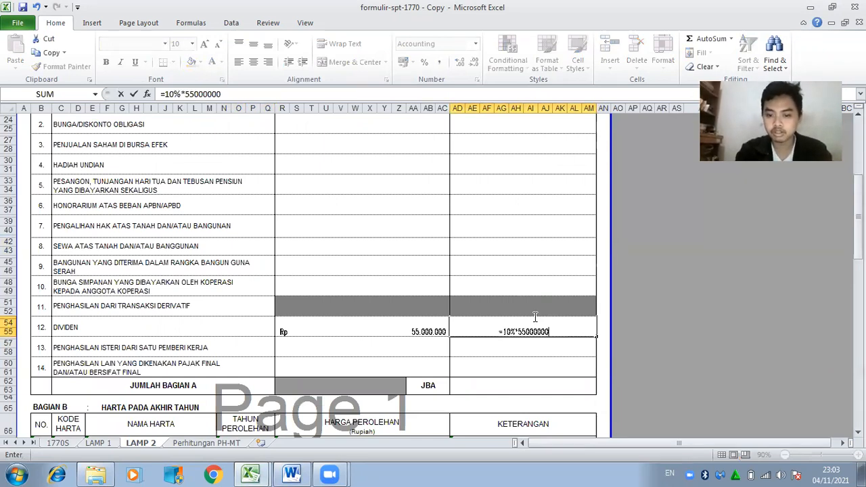
key("Return")
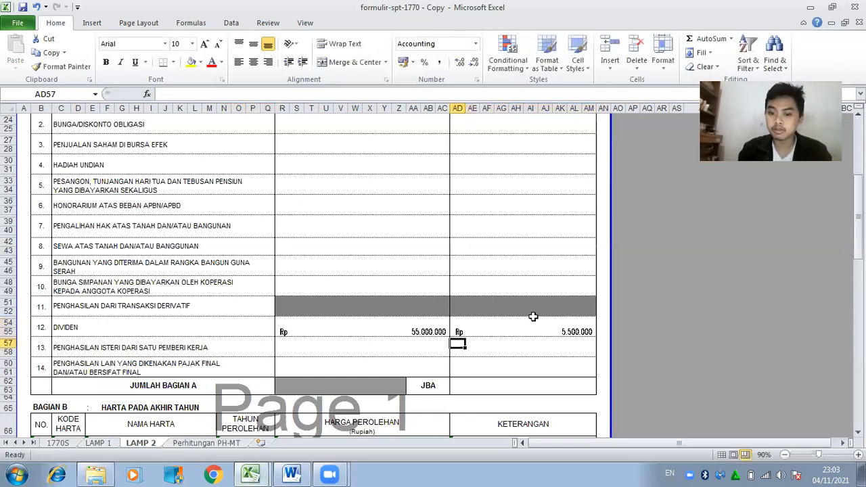
left_click(292, 473)
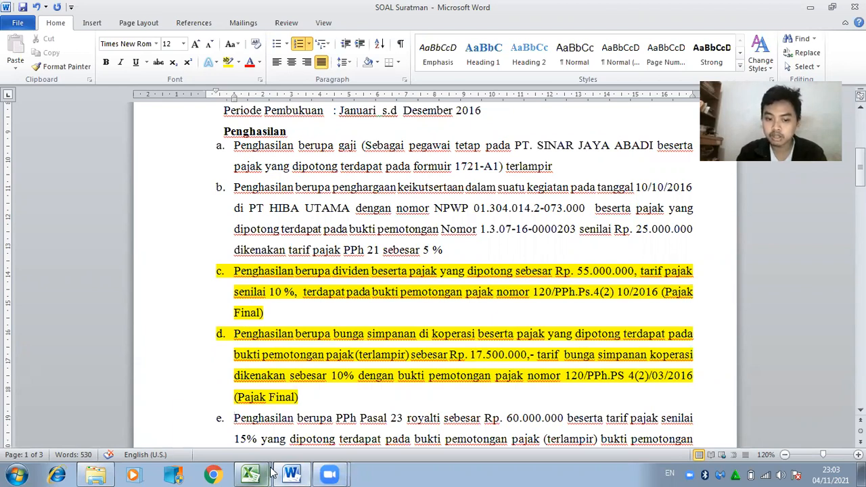
left_click(292, 474)
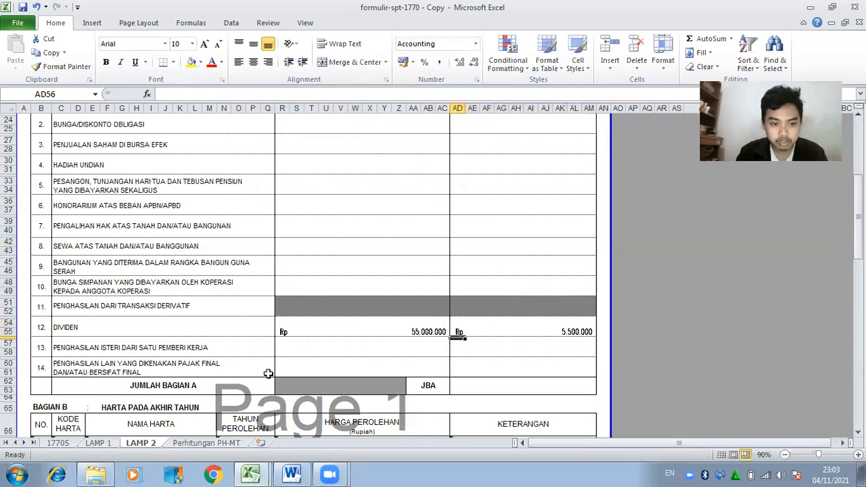
Enter 17500000 as the cooperative savings interest gross income in R48.
left_click(339, 287)
type("17500000")
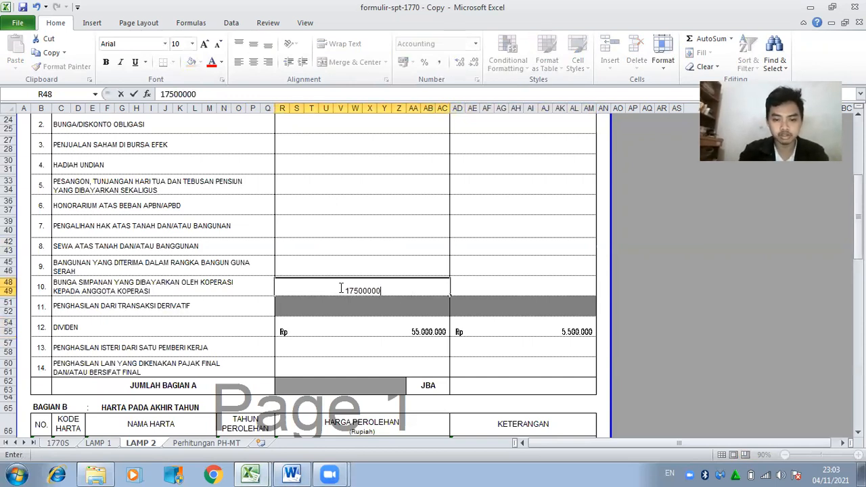
key("Tab")
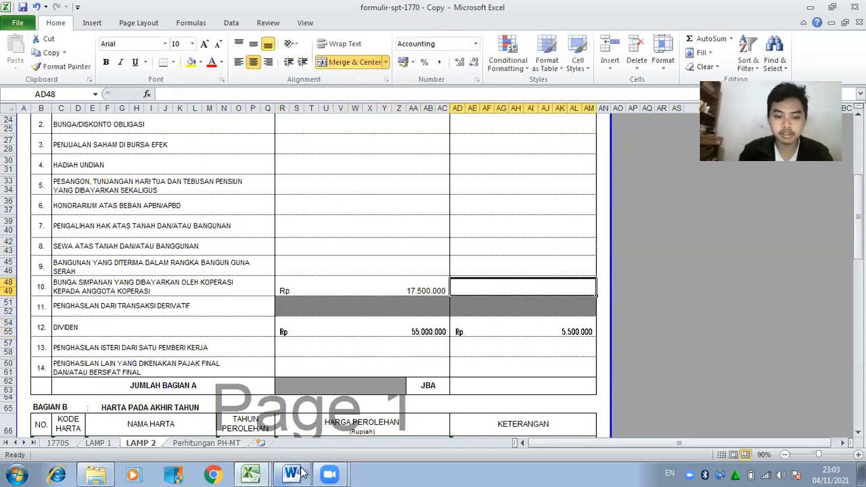
After confirming the 10% rate in Word, set AD48 to =10%*R48, giving Rp 1.750.000.
left_click(303, 473)
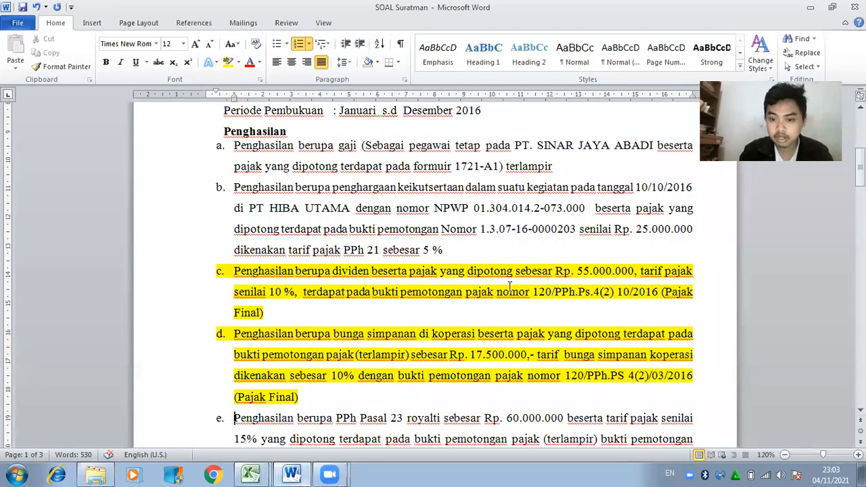
double_click(342, 376)
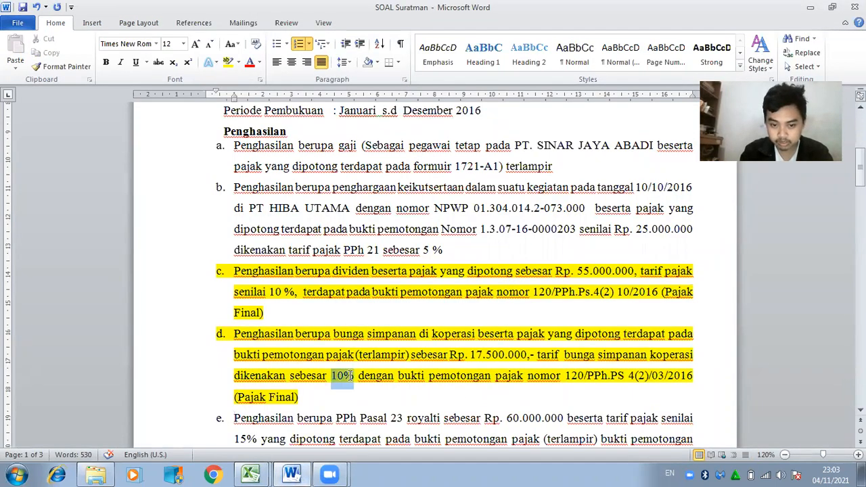
left_click(302, 474)
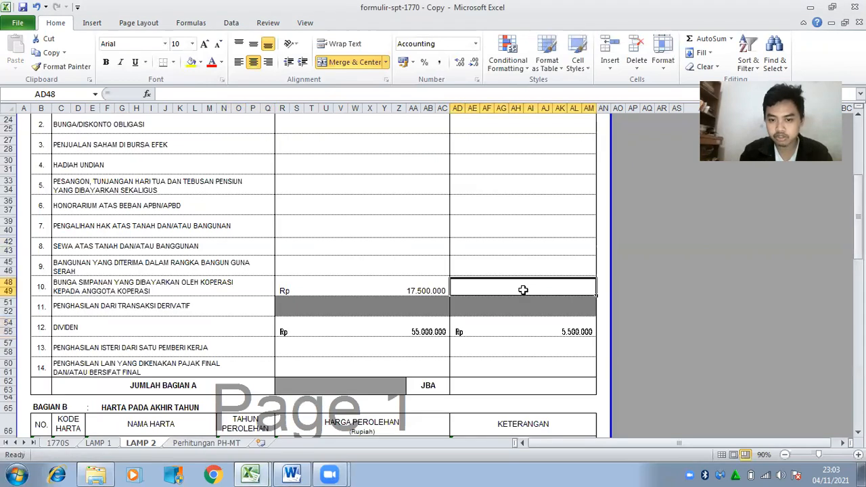
type("=1")
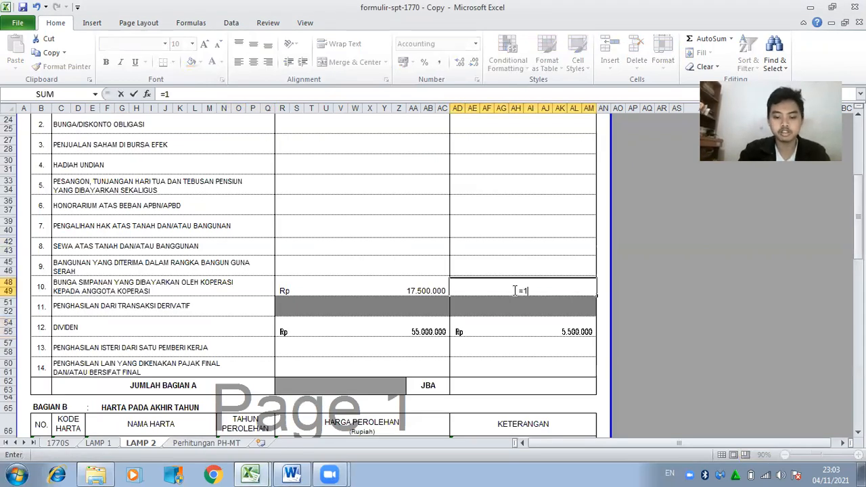
type("0%*")
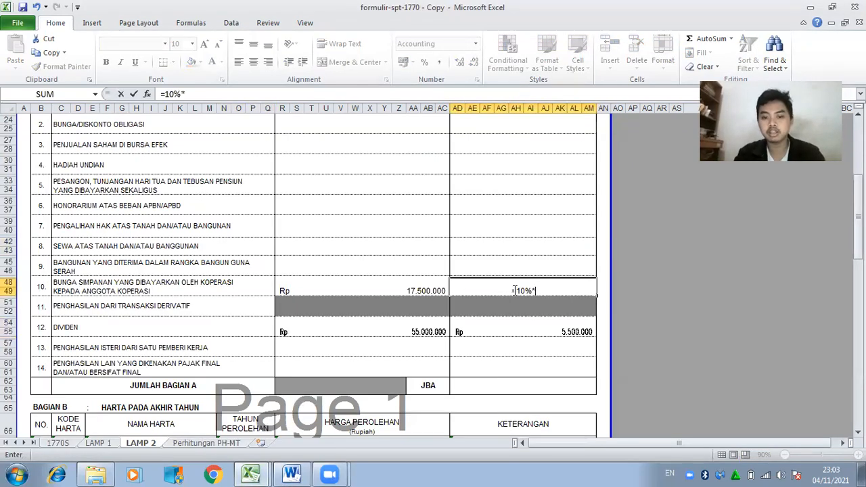
left_click(421, 289)
key("Return")
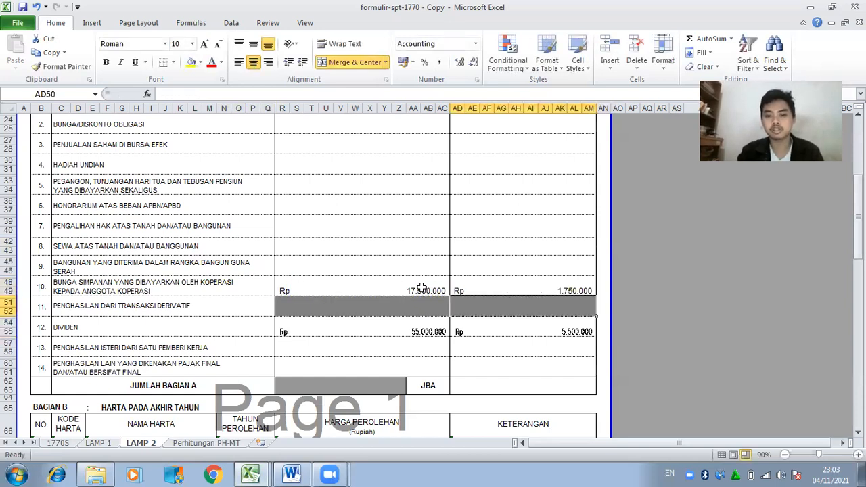
left_click(504, 390)
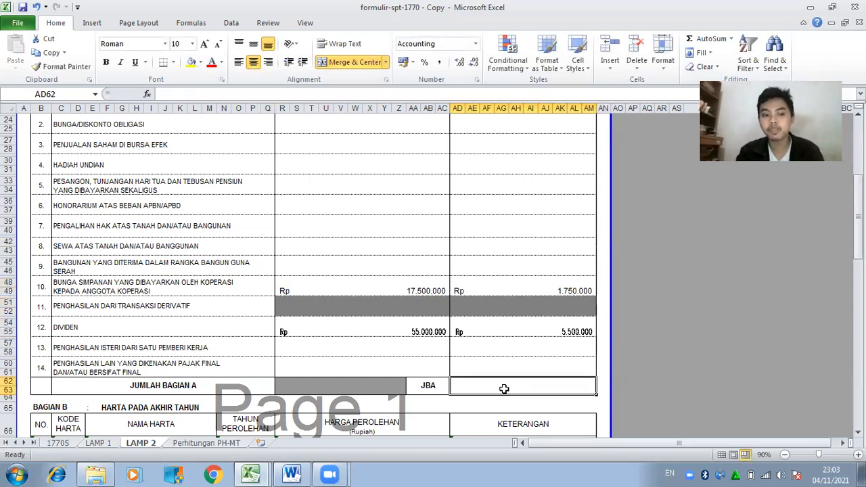
Set AD62 to =AD48+AD54 so the Bagian A tax total shows Rp 7.250.000.
type("=")
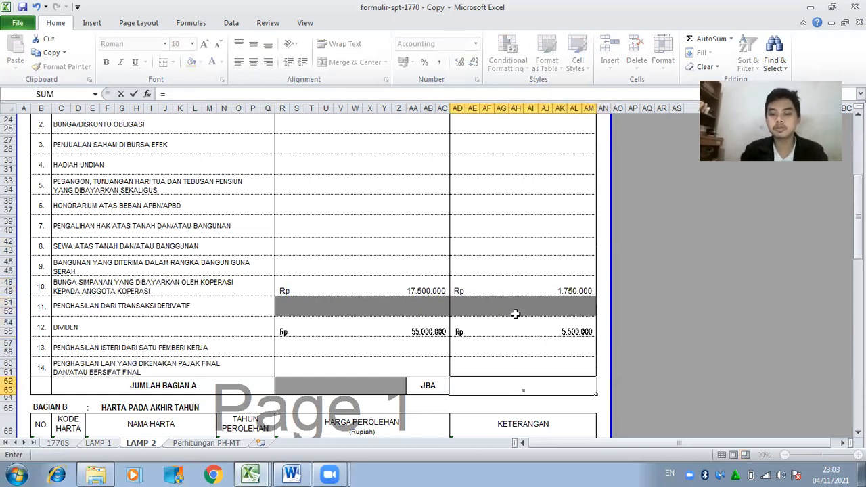
left_click(519, 290)
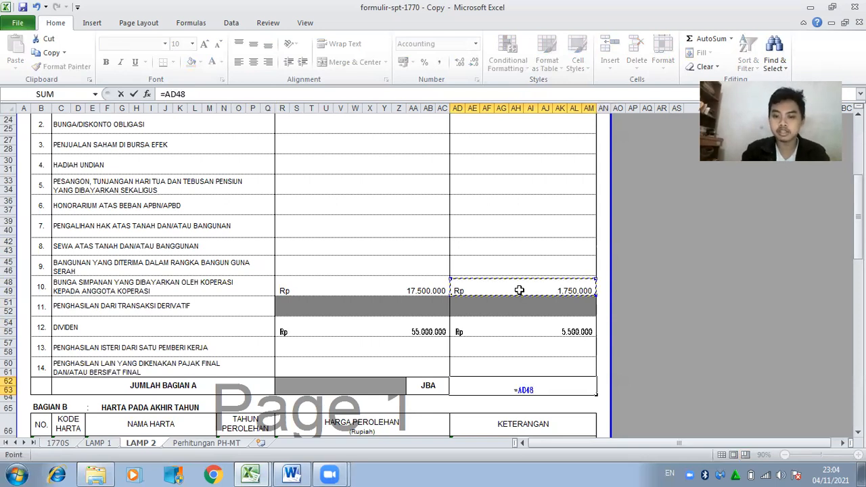
type("+")
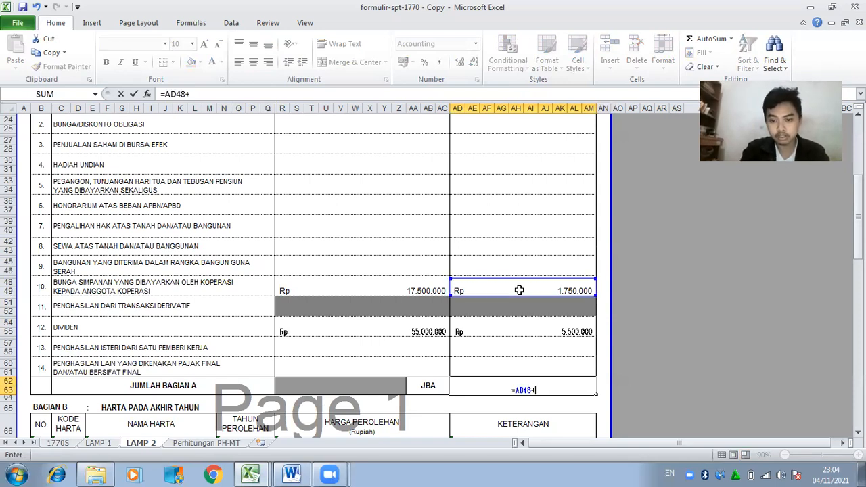
left_click(530, 325)
key("Return")
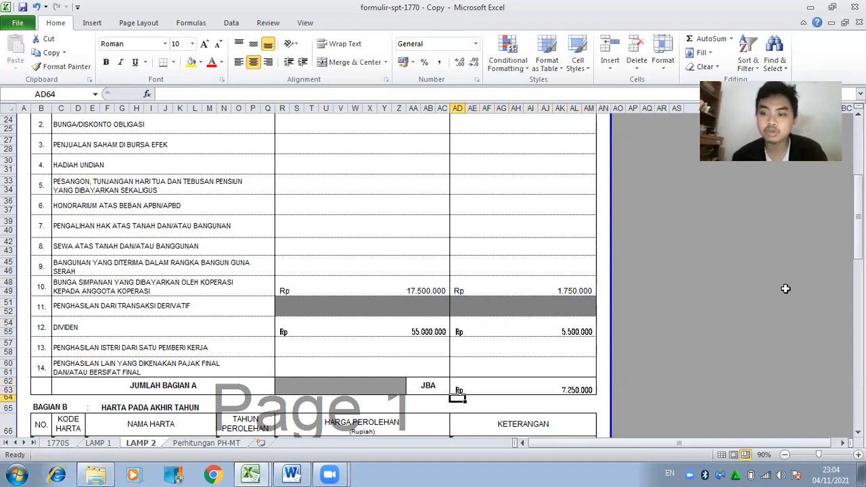
left_click_drag(858, 241, 858, 245)
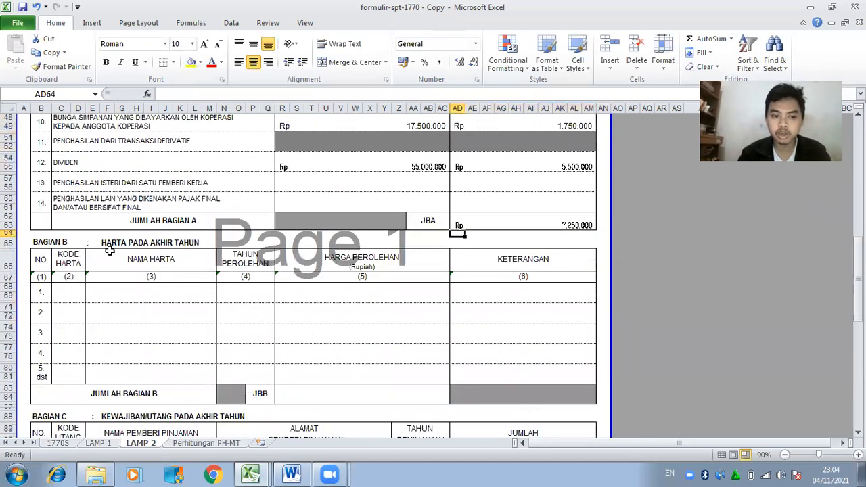
left_click(68, 290)
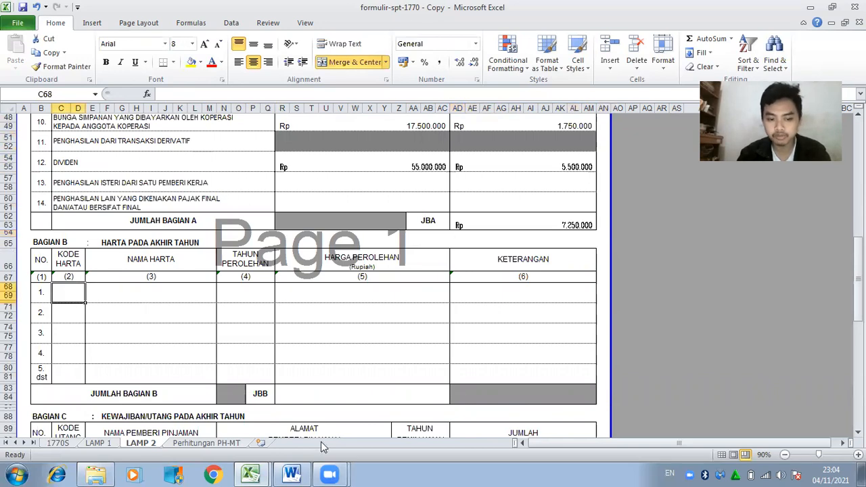
In Word, find and select the land-and-building asset (code 61, bought 2014) in the taxpayer's asset list.
left_click(301, 474)
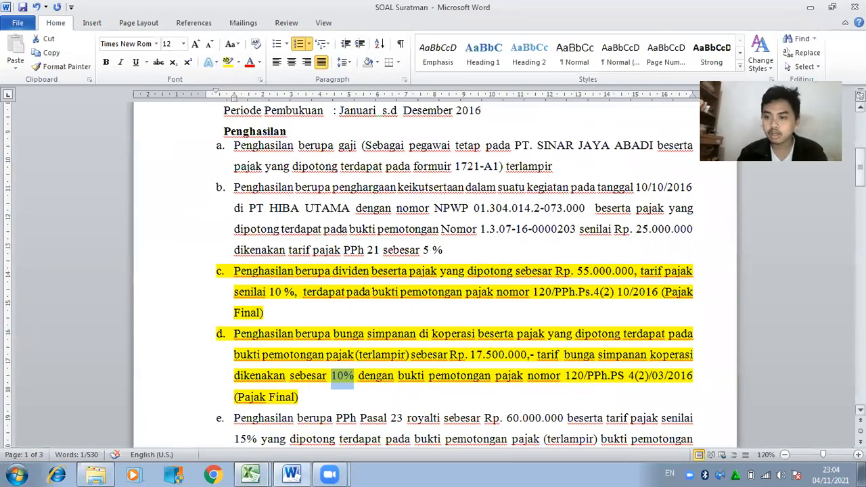
scroll(433, 271, "down", 15)
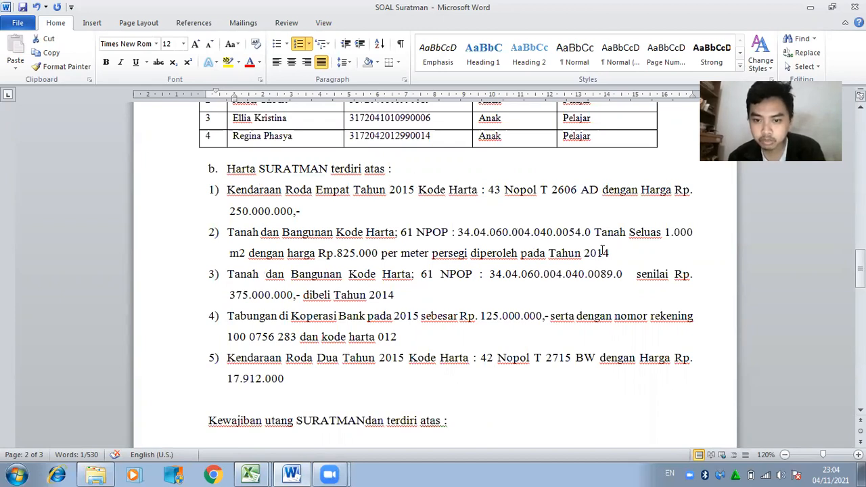
left_click_drag(229, 231, 618, 255)
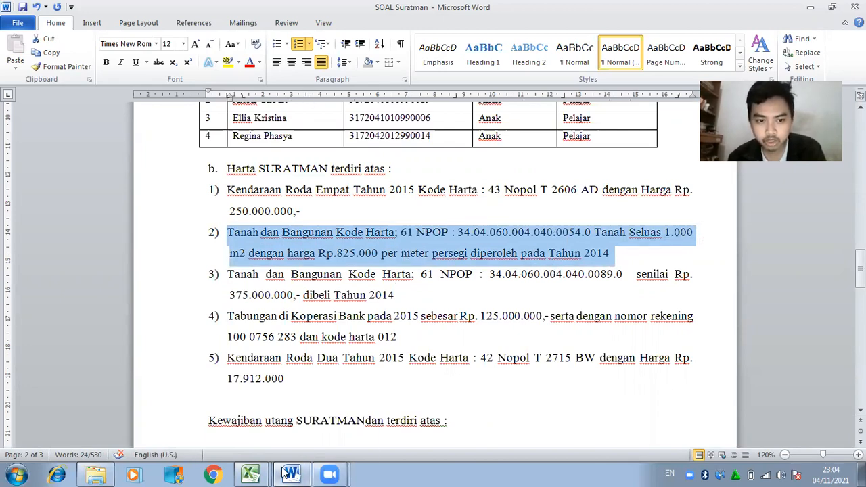
mouse_move(289, 474)
left_click(250, 474)
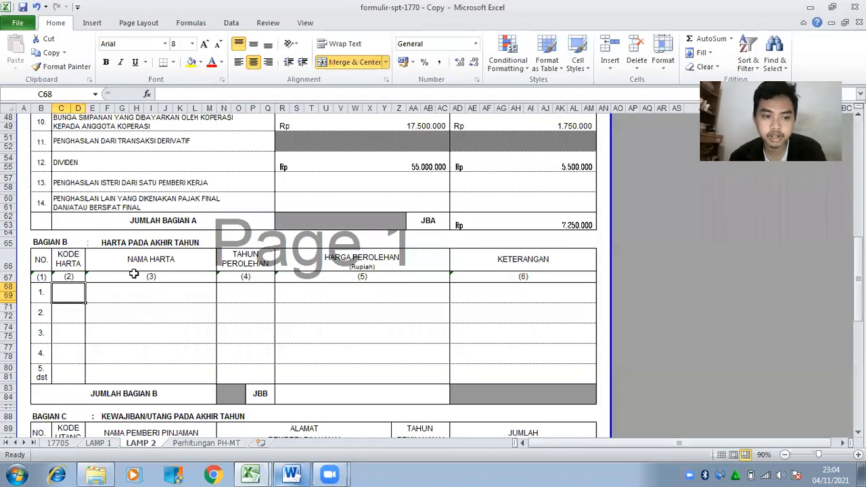
Fill the first Bagian B asset row with code 61, TANAH DAN BANGUNAN, year 2014.
type("61")
key("Tab")
type("TANAH DAN BANGUNAN")
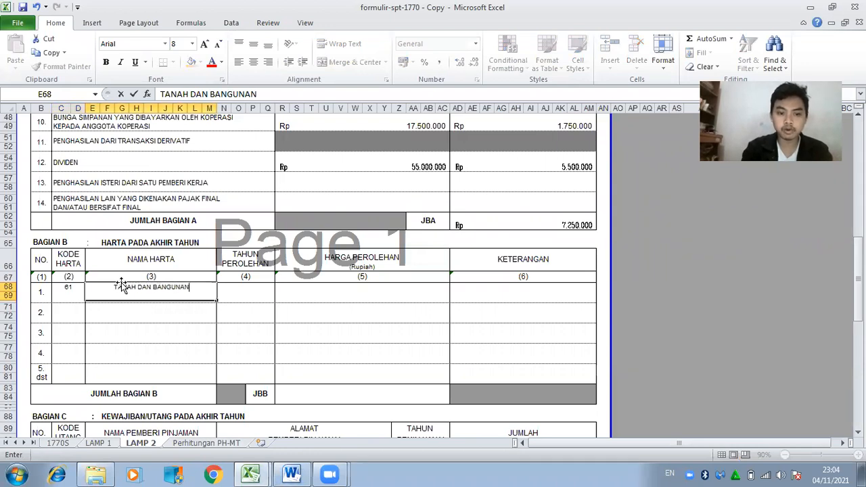
key("Tab")
type("2014")
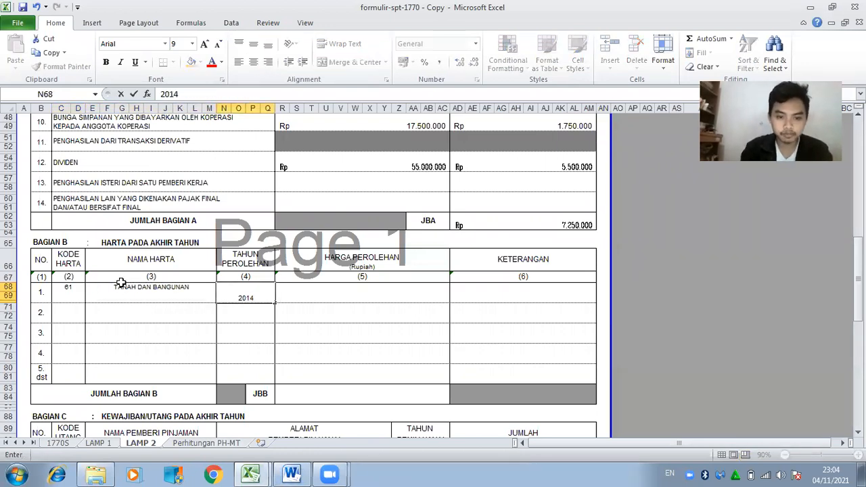
key("Tab")
After checking the price in Word, enter the asset's acquisition cost as Rp 825.000.000 by formula.
left_click(292, 474)
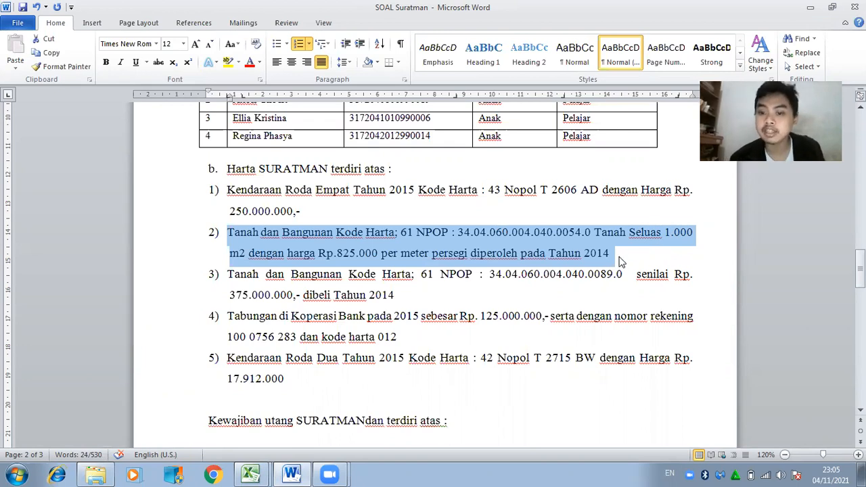
left_click(667, 238)
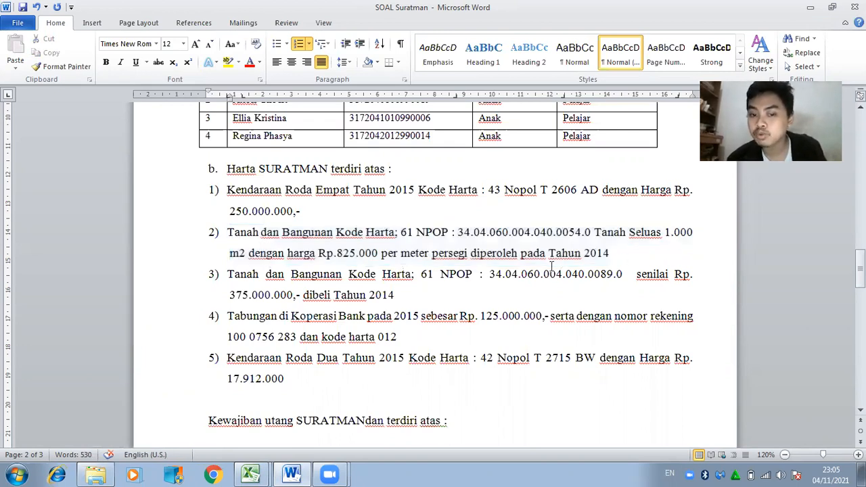
left_click(291, 474)
type("=1")
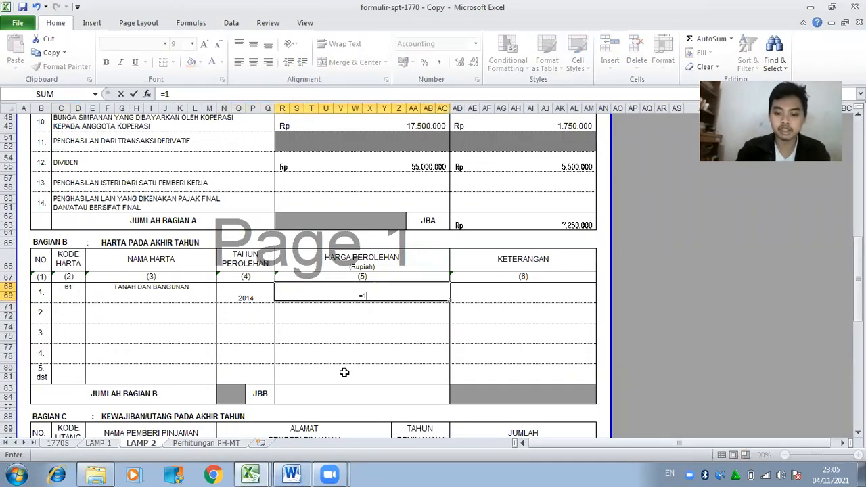
type("000*82500")
key("Return")
key("Right")
key("Right")
key("Right")
key("Right")
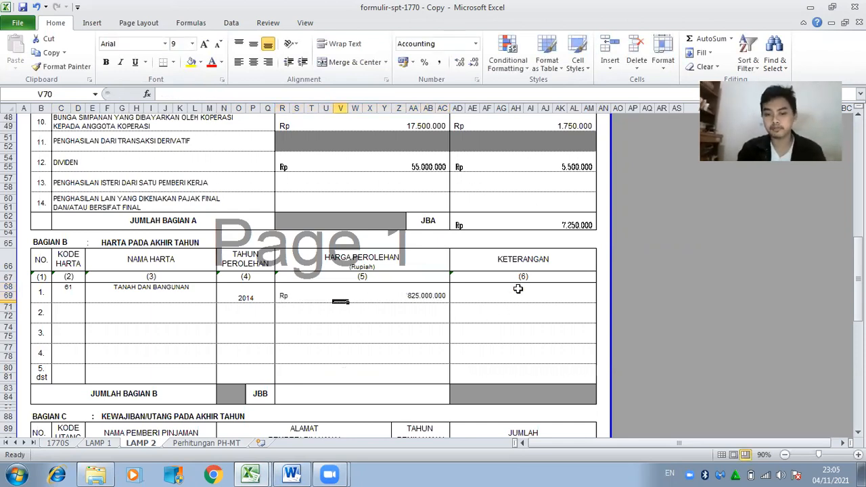
Copy the land asset's NPOP number from Word for the Keterangan column.
left_click(291, 474)
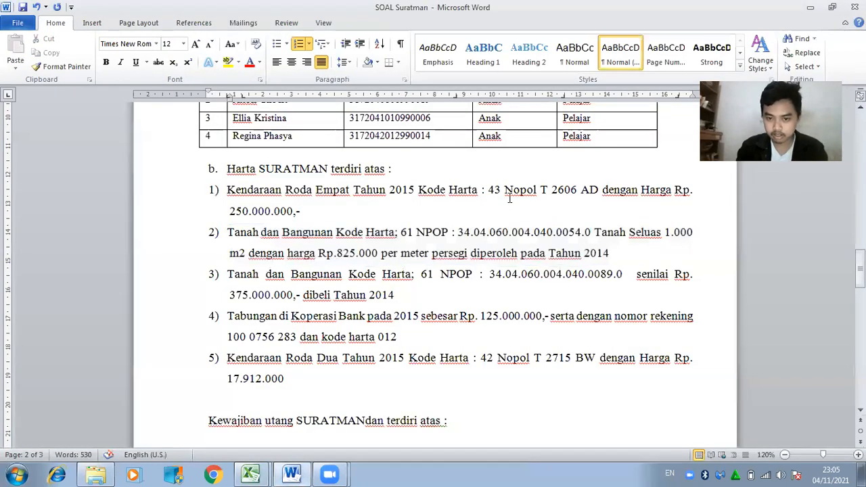
left_click_drag(416, 233, 581, 233)
left_click_drag(417, 233, 589, 233)
key("ctrl+c")
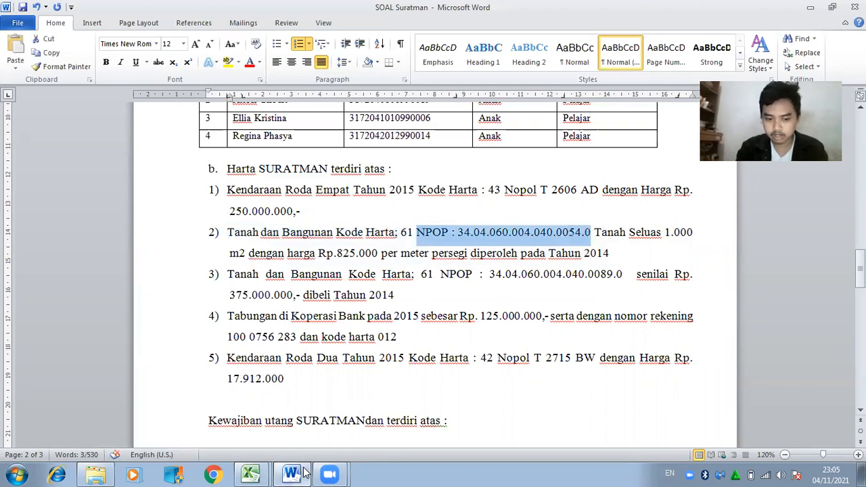
left_click(292, 474)
left_click(274, 95)
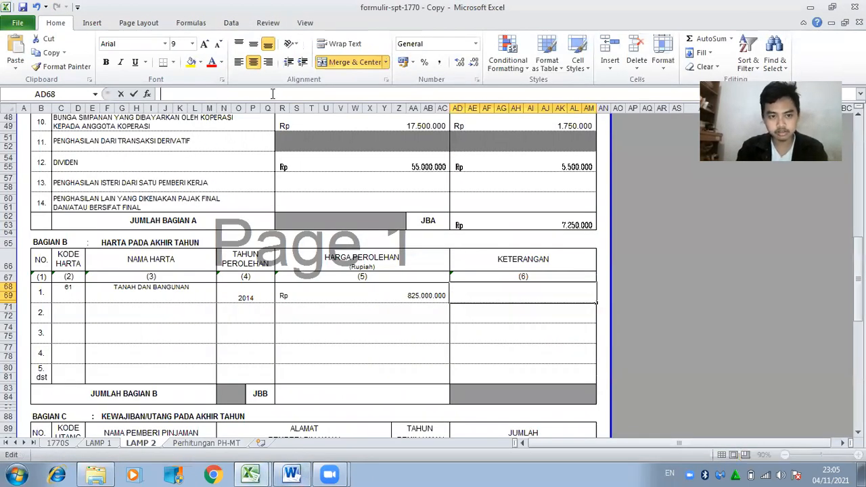
Paste the first asset's NPOP number into its Keterangan cell AD68.
key("ctrl+v")
key("Return")
key("Left")
key("Left")
key("Left")
key("Left")
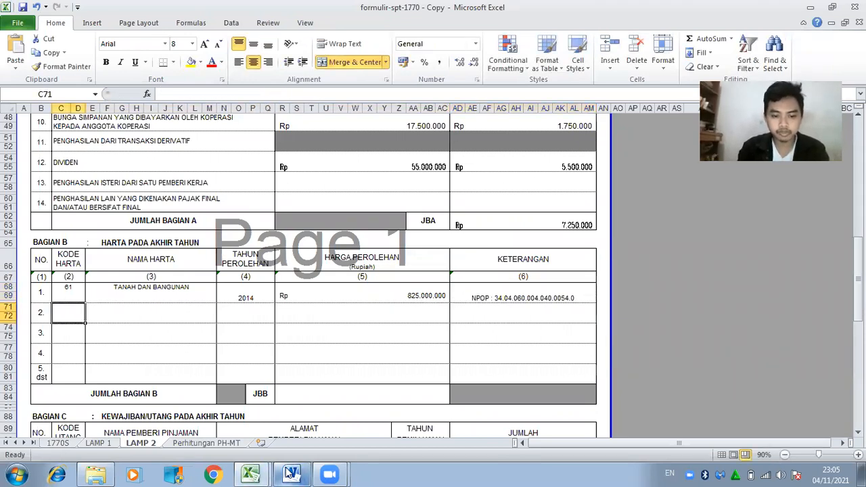
Highlight asset item 2 yellow in the Word source and select item 3.
left_click(292, 474)
left_click_drag(230, 232, 612, 254)
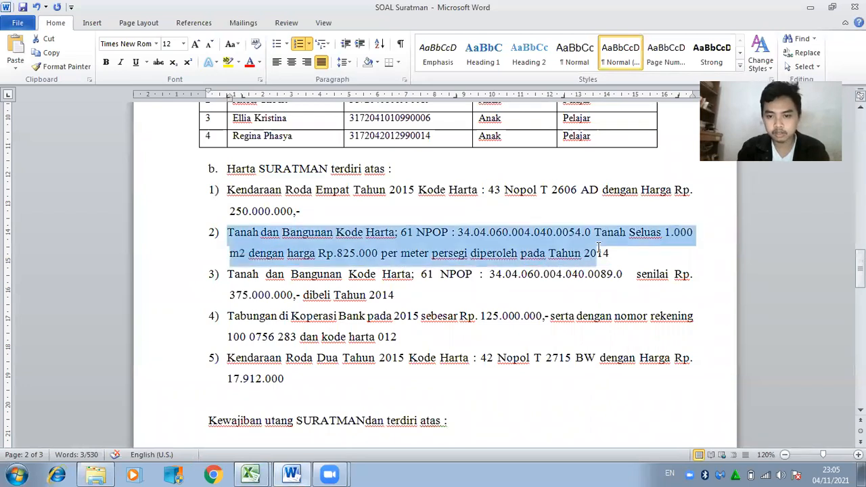
left_click(228, 62)
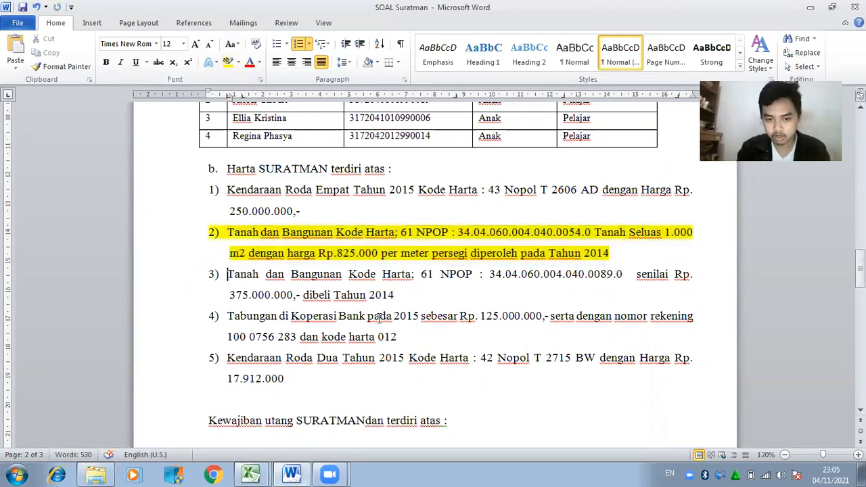
left_click_drag(230, 274, 409, 298)
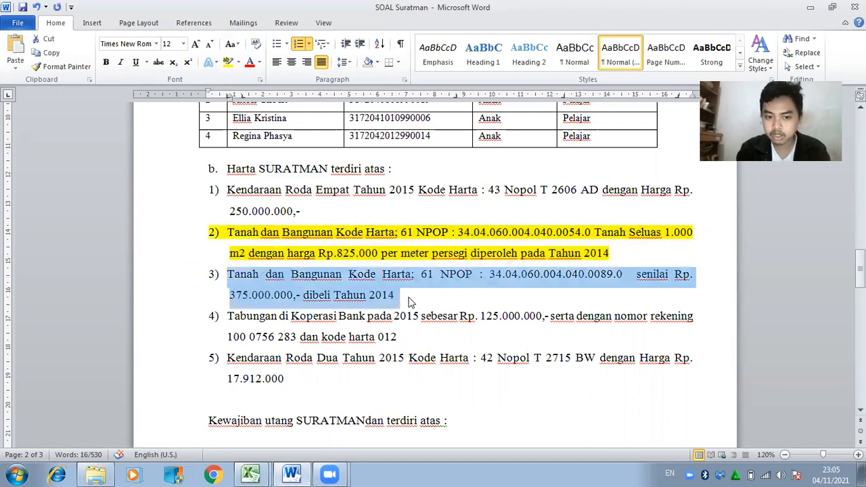
left_click(300, 474)
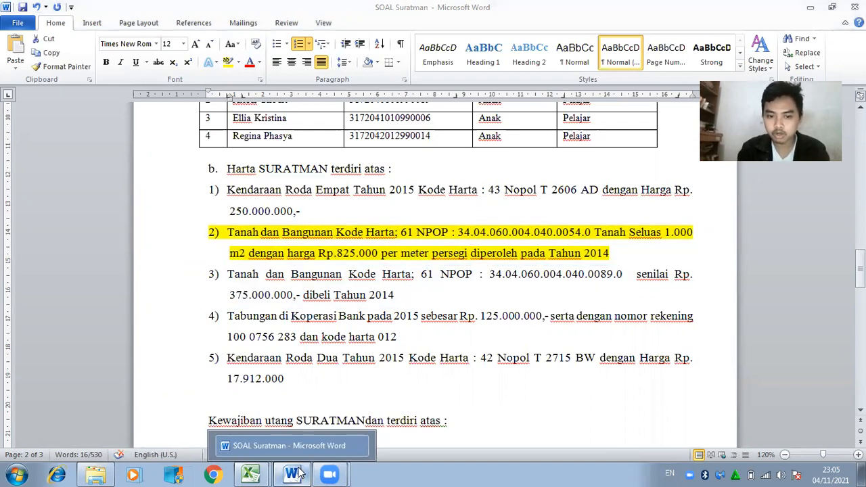
Fill Bagian B row 2 with code 61, TANAH DAN BANGUNAN, 2014 and Rp 375.000.000.
type("61")
key("Tab")
type("TA")
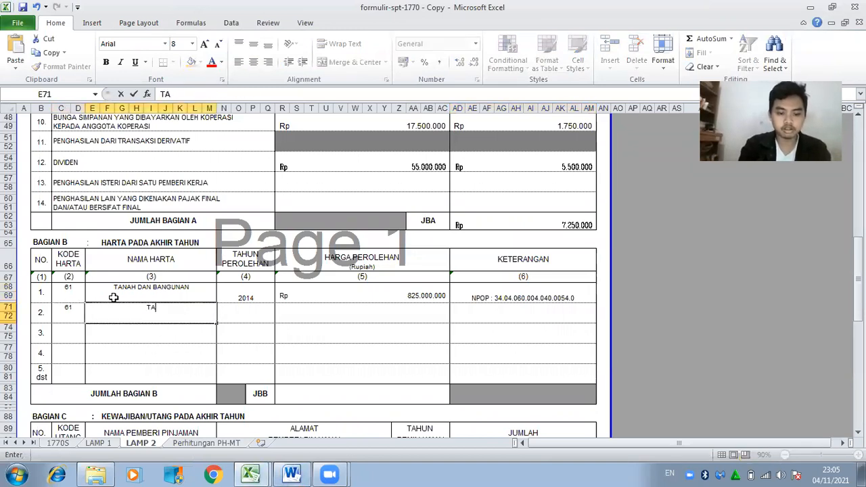
type("ANAH DAN BANG")
key("BackSpace")
type("UNAN")
key("Tab")
type("2014")
key("Tab")
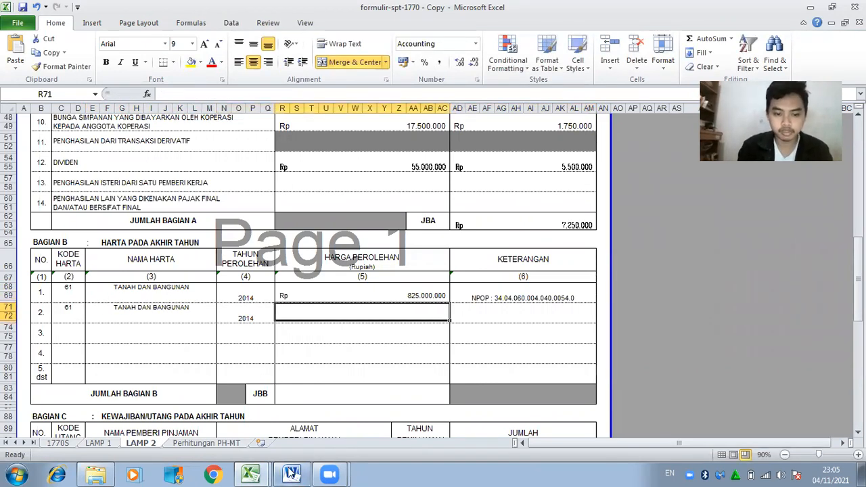
left_click(291, 474)
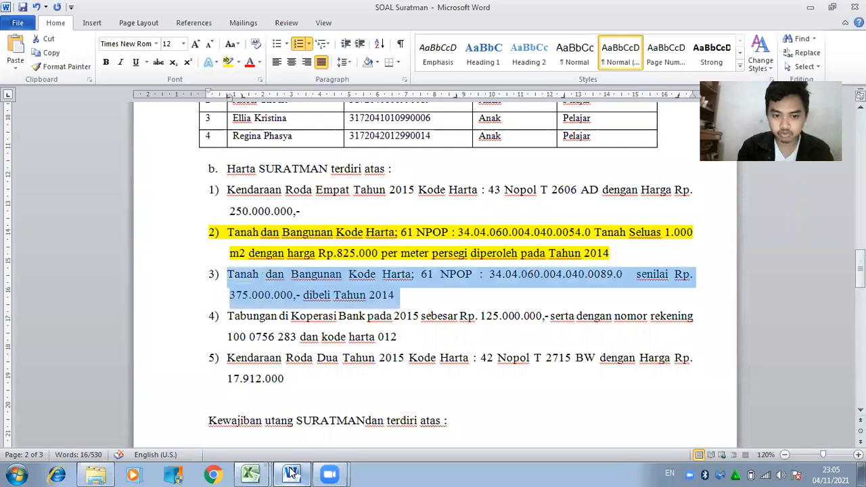
left_click(291, 474)
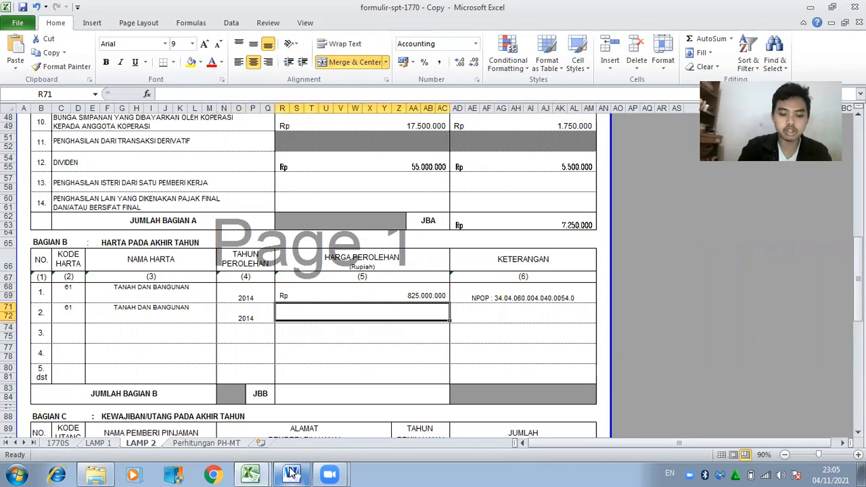
type("3")
type("75.000.000")
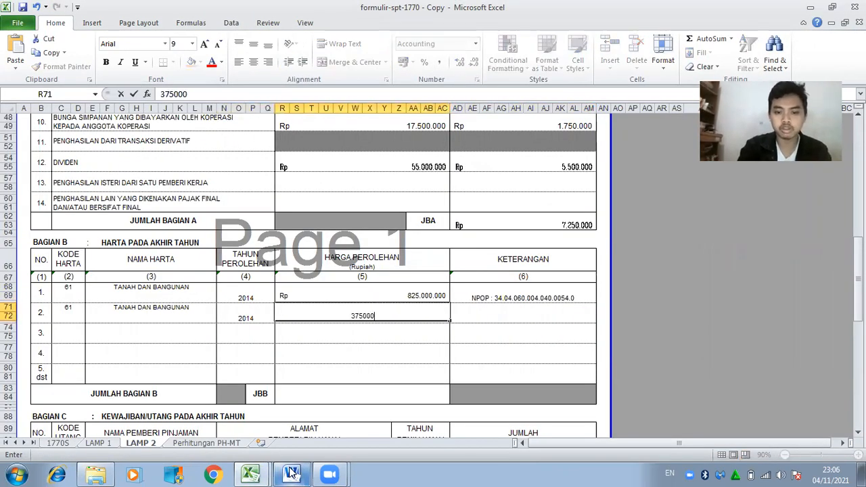
key("Tab")
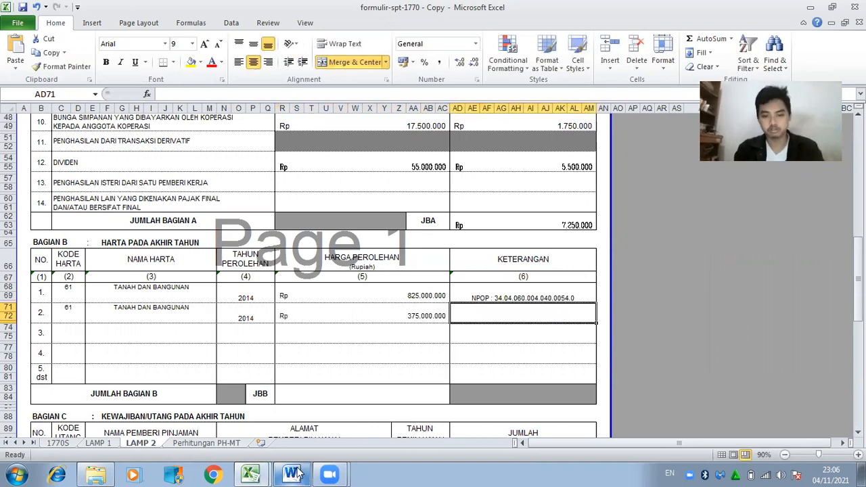
Copy item 3's NPOP number from Word into note cell AD71.
left_click(291, 474)
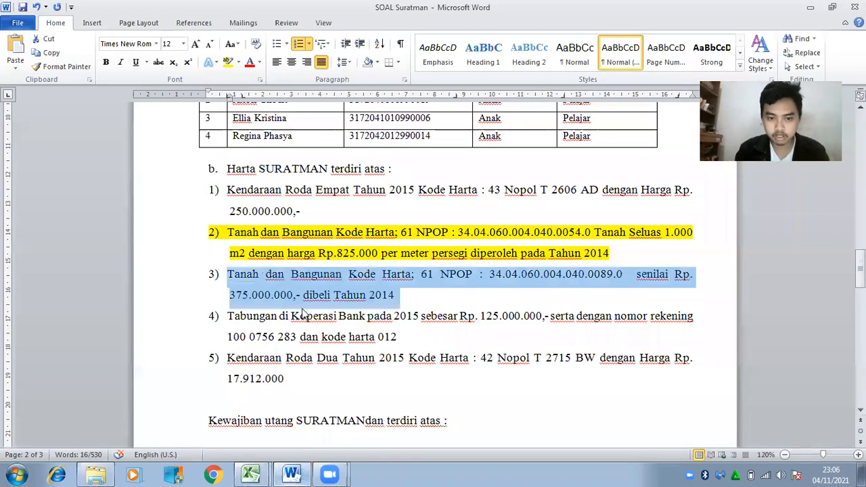
left_click(510, 302)
left_click_drag(441, 276, 635, 276)
key("ctrl+c")
left_click(291, 474)
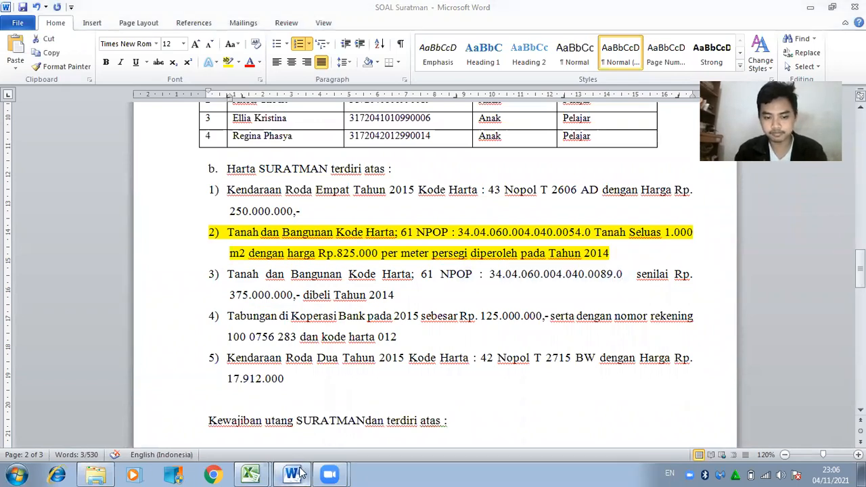
left_click(226, 95)
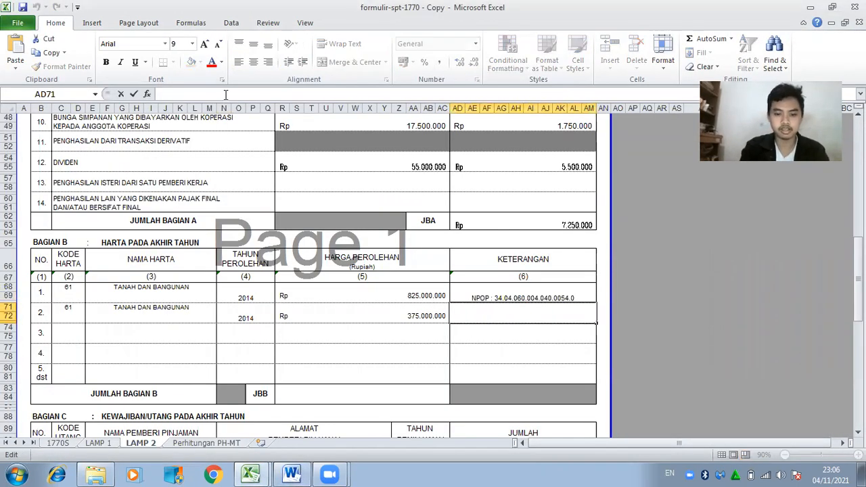
key("ctrl+v")
left_click(341, 322)
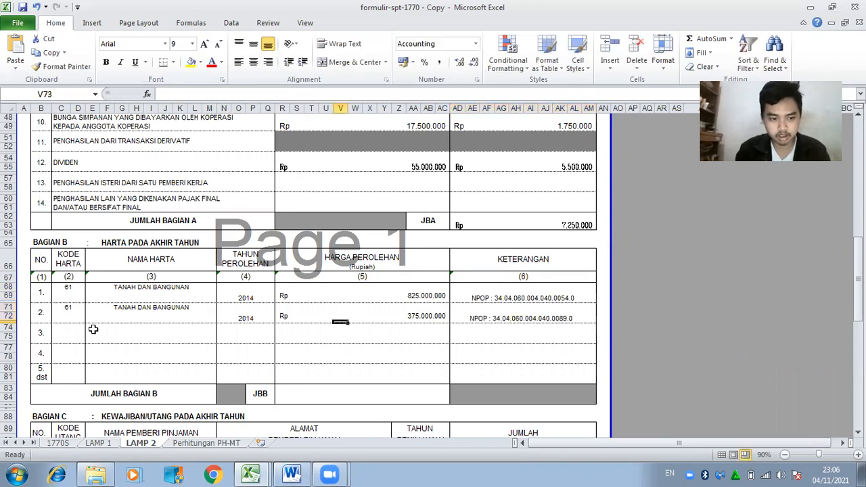
Highlight item 3 yellow in the Word asset list.
left_click(291, 474)
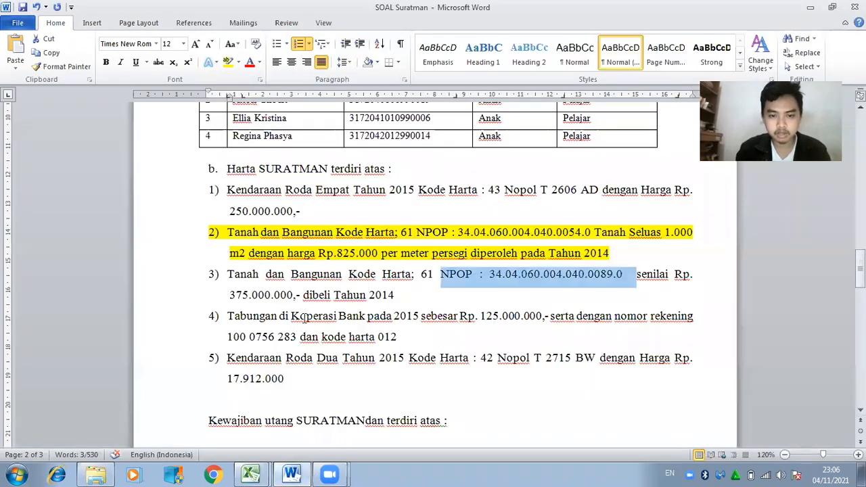
left_click_drag(227, 275, 437, 297)
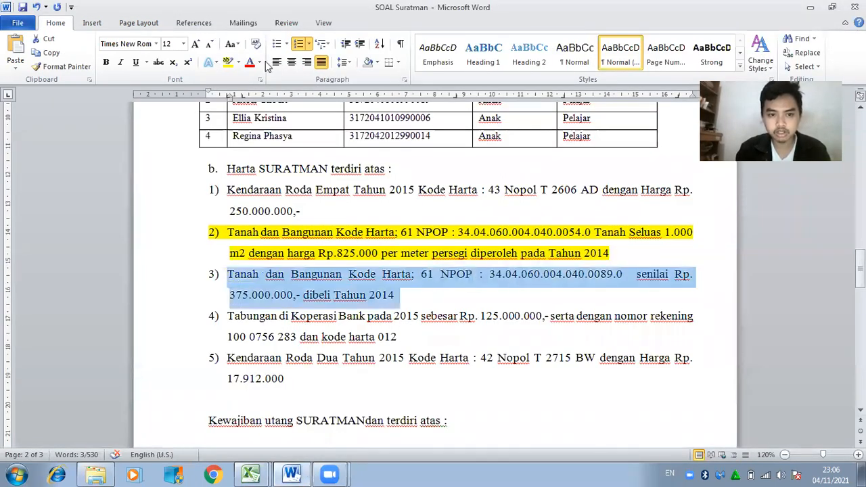
left_click(228, 63)
key("Right")
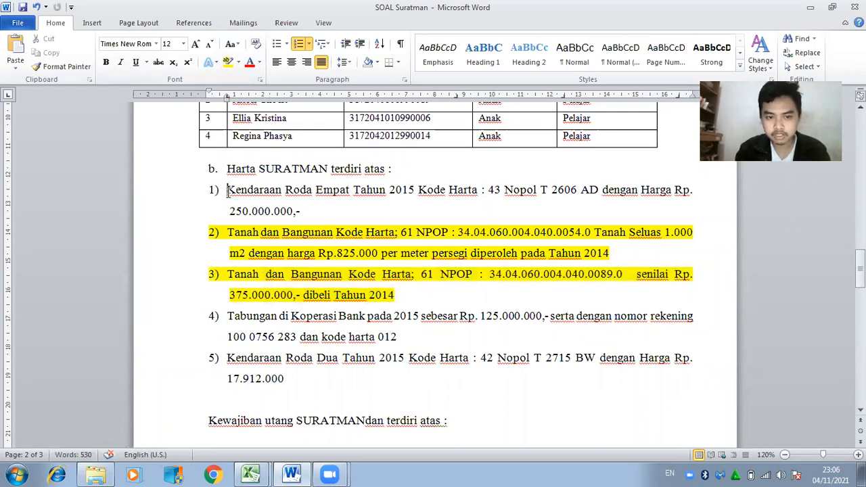
Enter Bagian B row 3 as code 43, KENDARAAN RODA EMPAT, year 2015.
left_click_drag(227, 190, 356, 222)
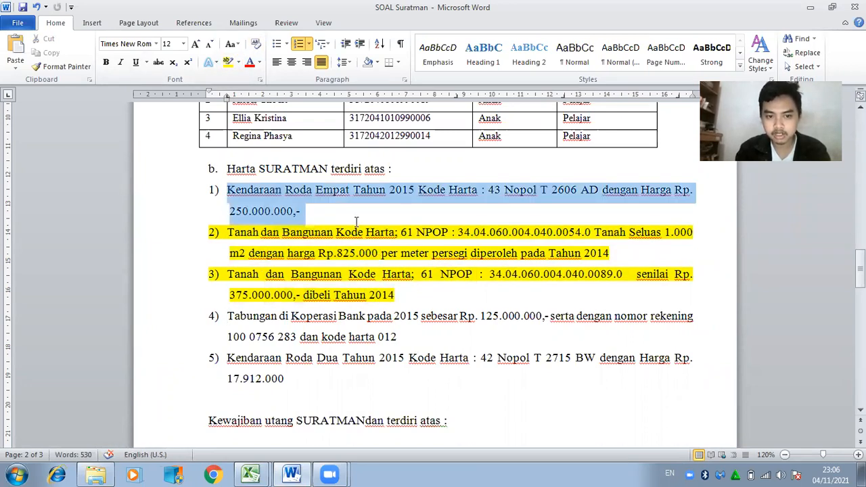
left_click(292, 474)
type("43")
key("Tab")
type("KENDARAAN RODA EMPAT")
key("Tab")
type("2015")
key("Tab")
Enter the vehicle's price in R74, correcting it to 250.000.000.
left_click(292, 473)
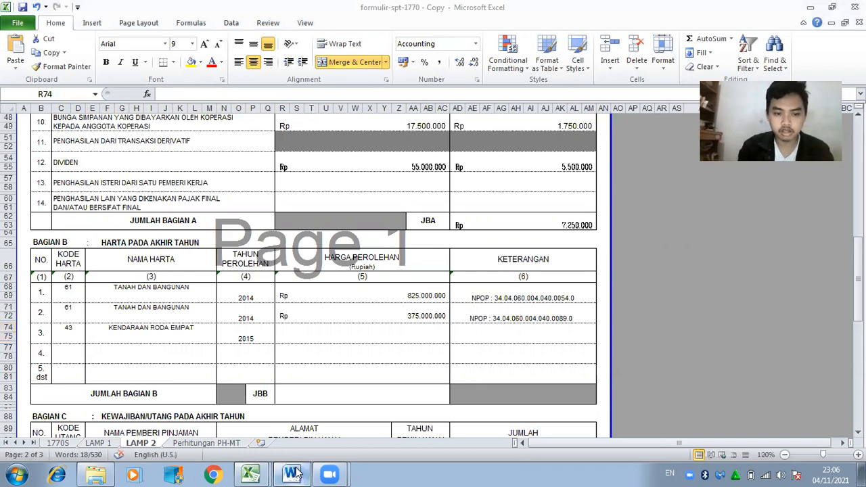
left_click(295, 473)
type("250000000")
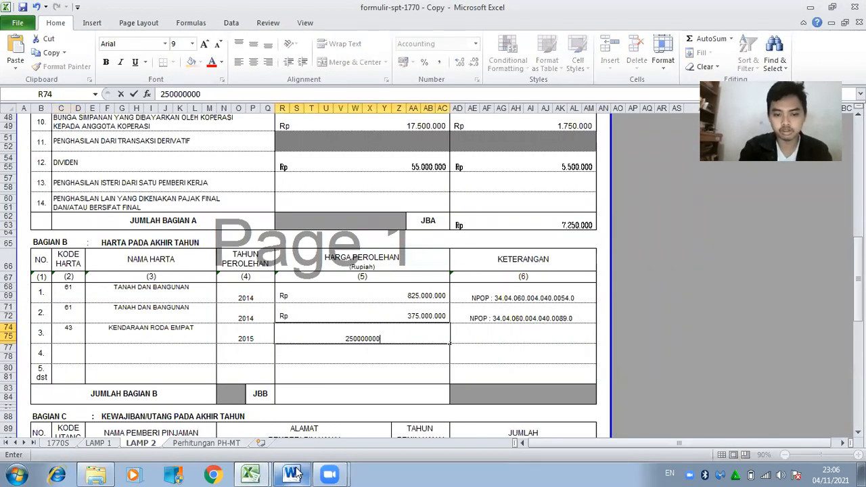
type("0")
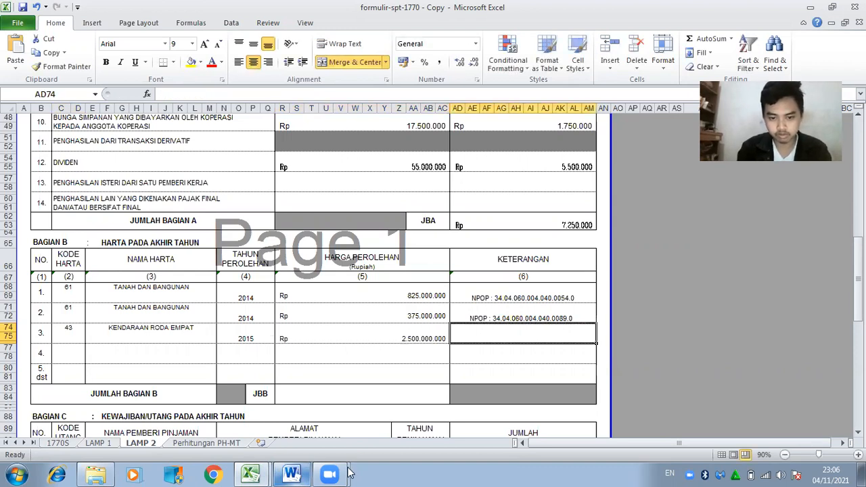
left_click(382, 346)
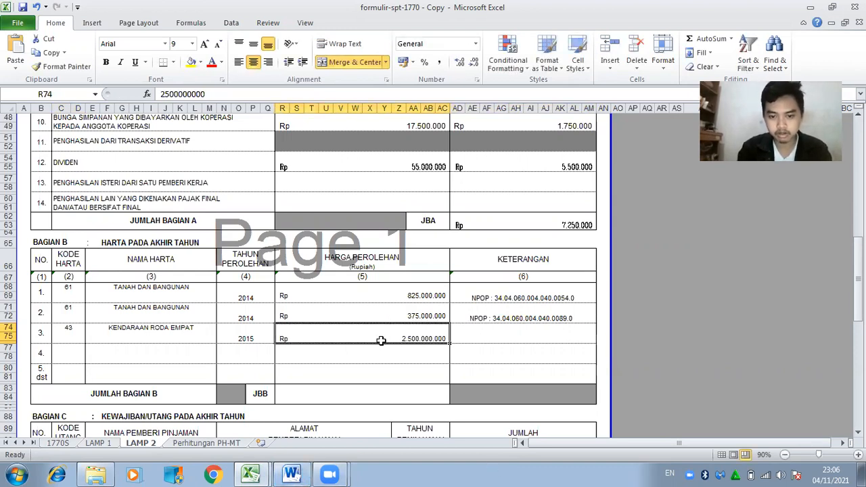
left_click(234, 95)
key("Return")
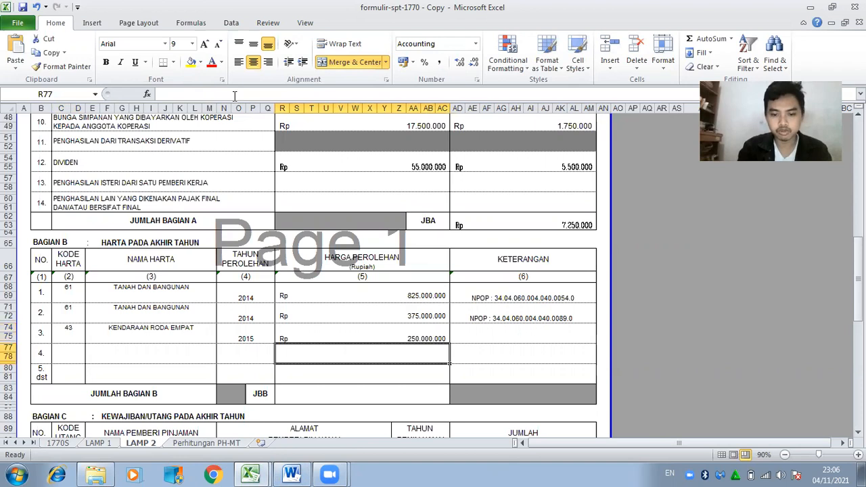
Copy item 1's plate number from Word into note cell AD74.
left_click(477, 353)
left_click(478, 334)
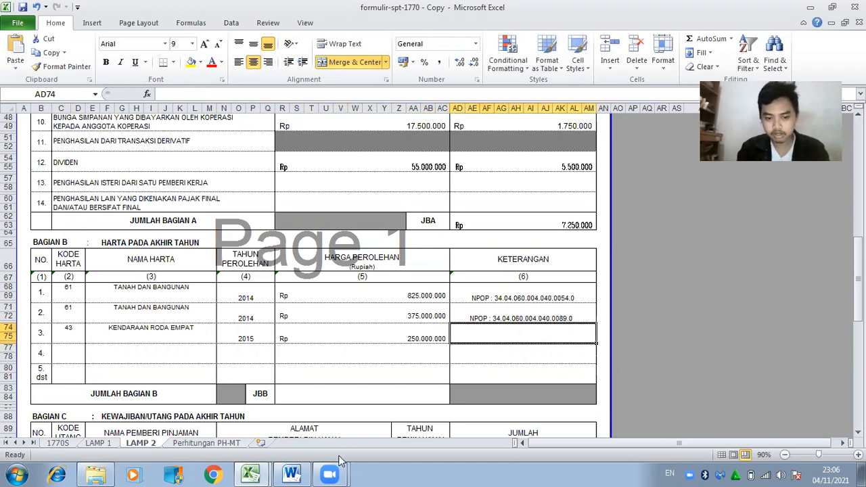
left_click(291, 474)
left_click(506, 190)
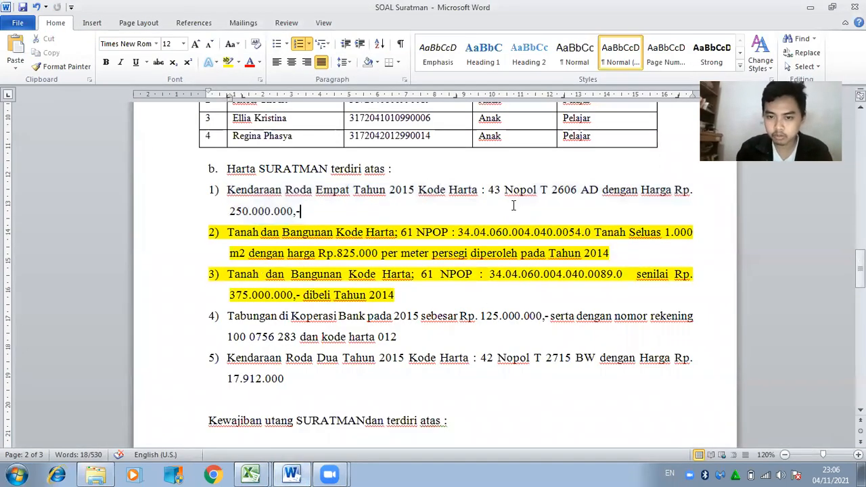
left_click_drag(506, 191, 599, 195)
key("ctrl+c")
left_click(251, 474)
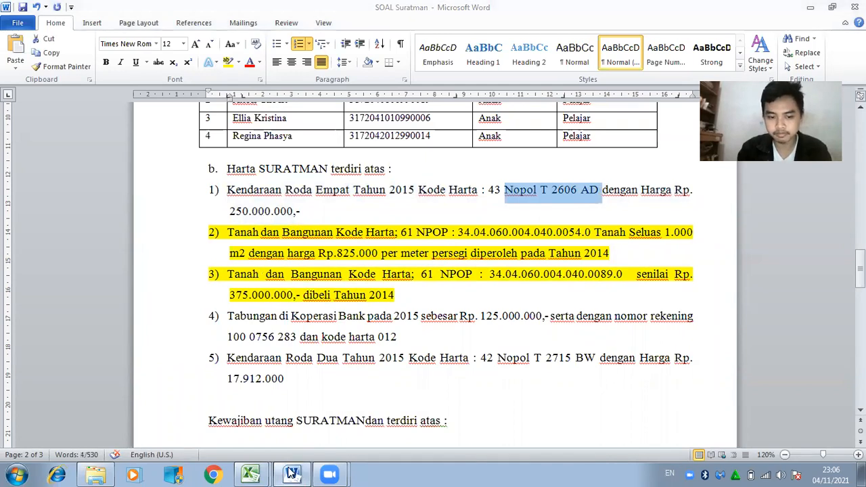
key("F2")
key("ctrl+v")
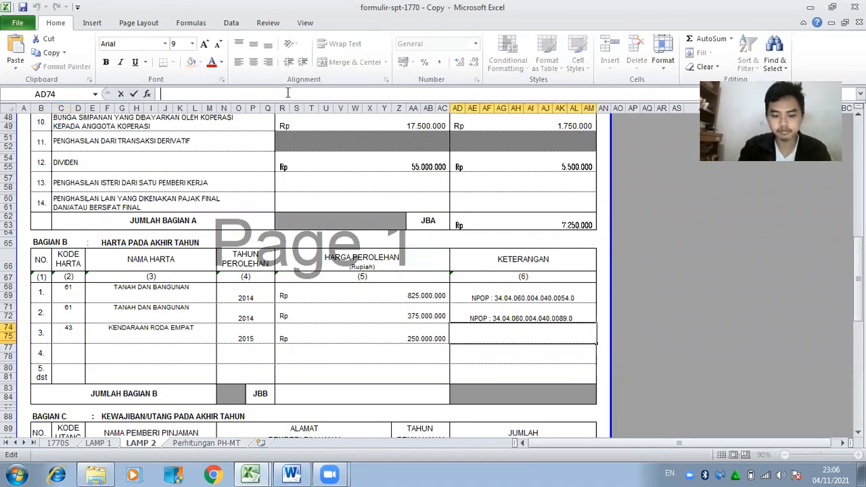
left_click(70, 351)
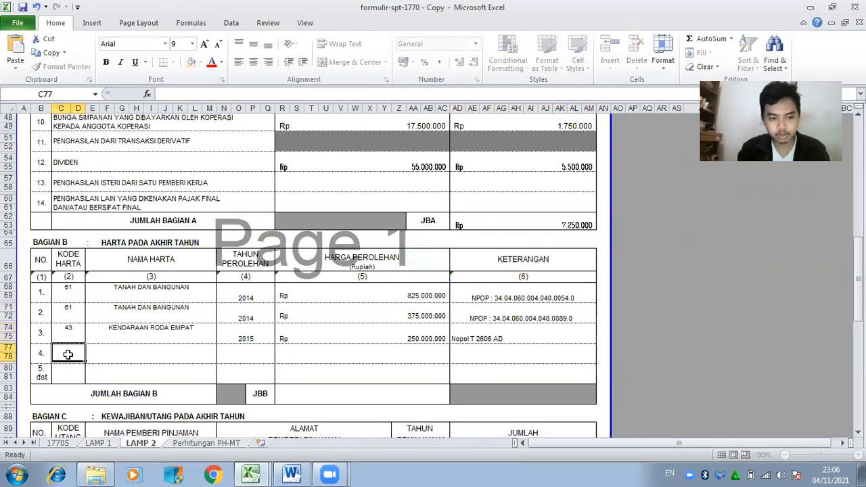
left_click(291, 475)
Highlight item 1, the four-wheeled vehicle, yellow in the Word source.
left_click_drag(228, 191, 301, 211)
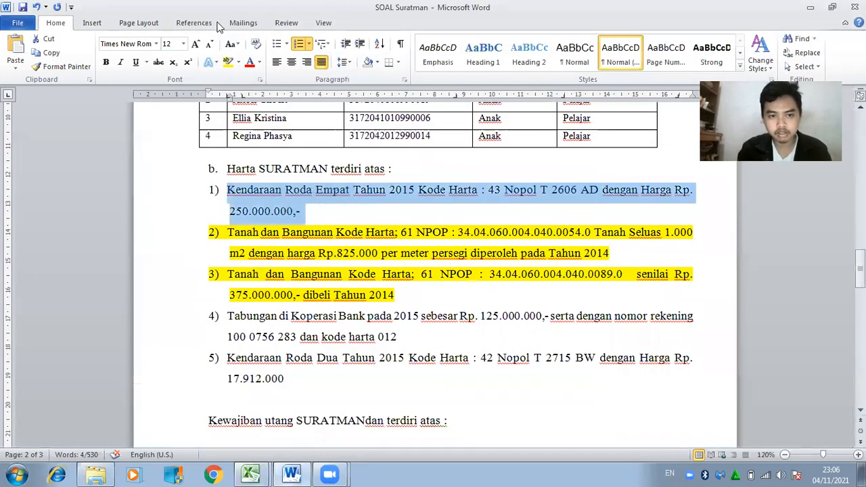
left_click(228, 61)
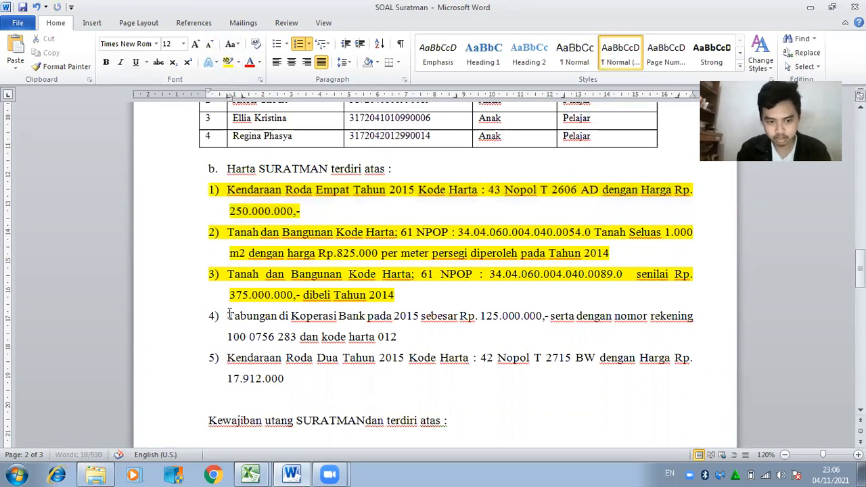
left_click(302, 473)
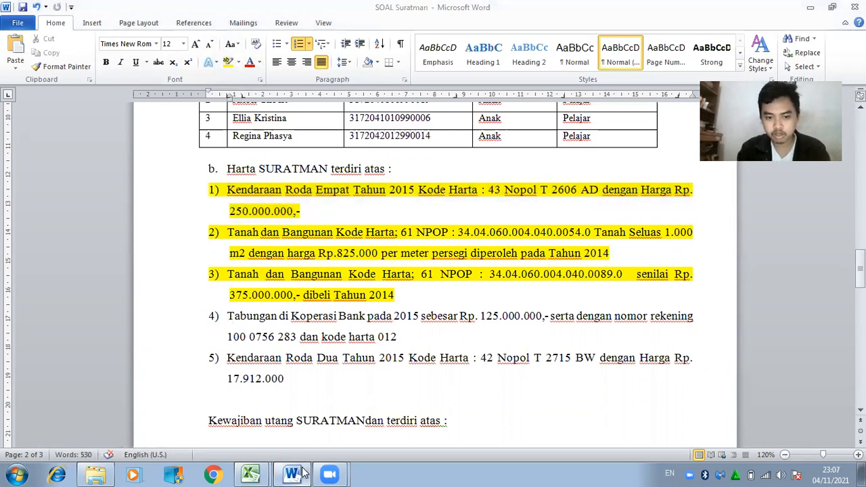
left_click(301, 474)
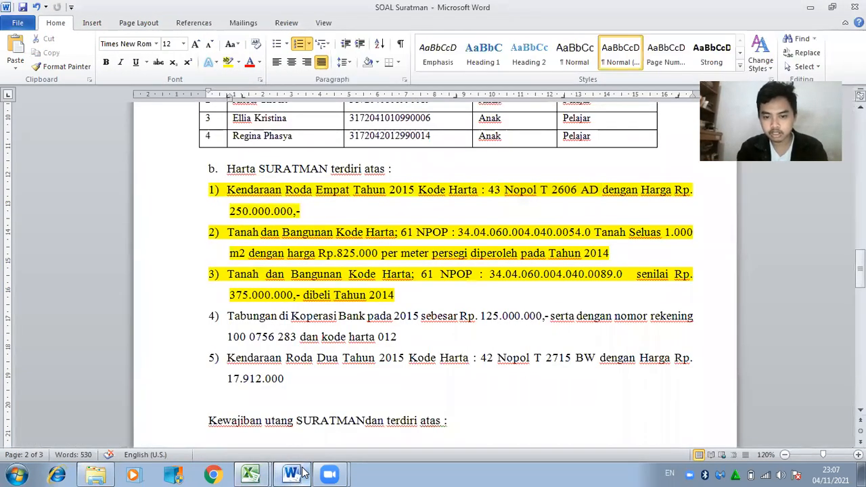
left_click(302, 473)
Fill Bagian B row 4 with code 12, TABUNGAN KOPERASI, 2015 and Rp 125.000.000.
type("12")
key("Tab")
type("TABUNGAN")
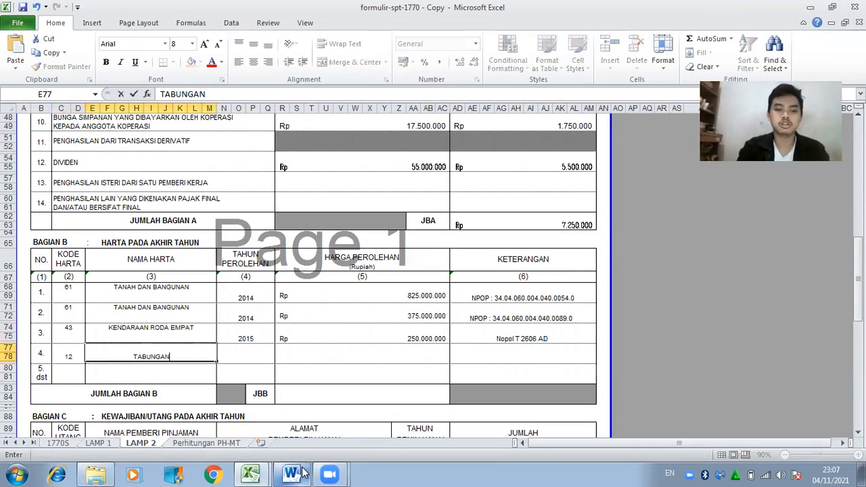
type(" KOPERASI")
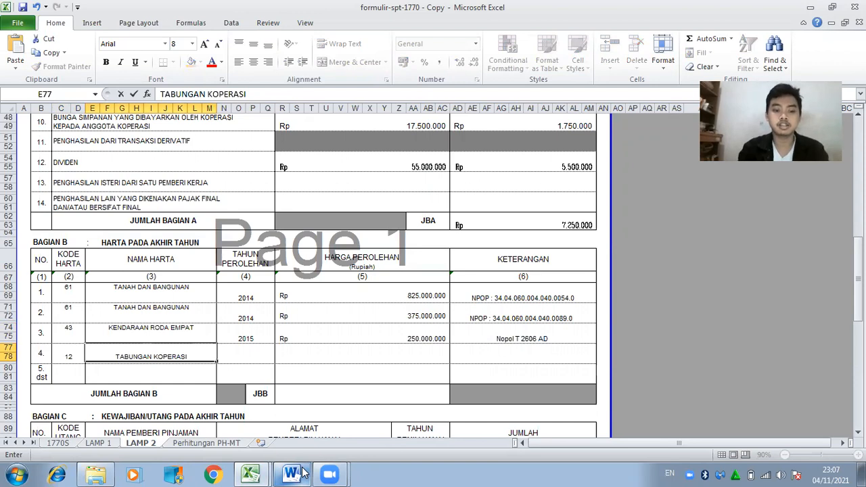
key("Tab")
type("2015")
key("Tab")
left_click(301, 472)
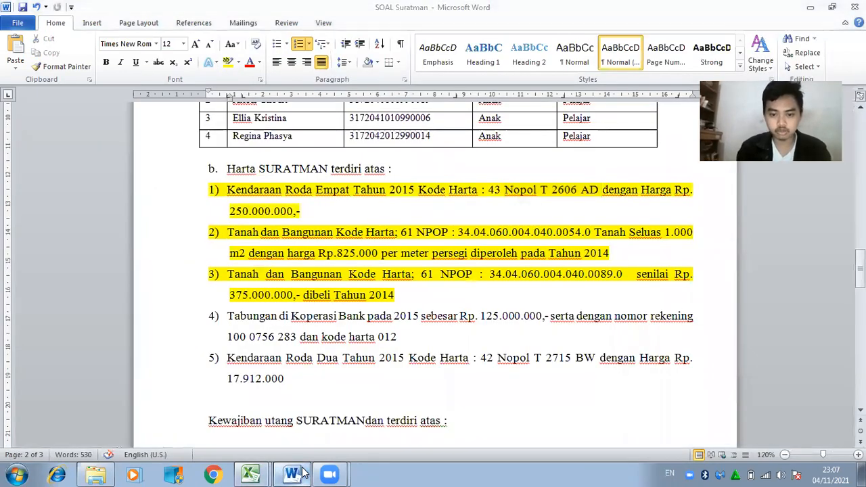
left_click(302, 472)
type("125.000.")
type("000000")
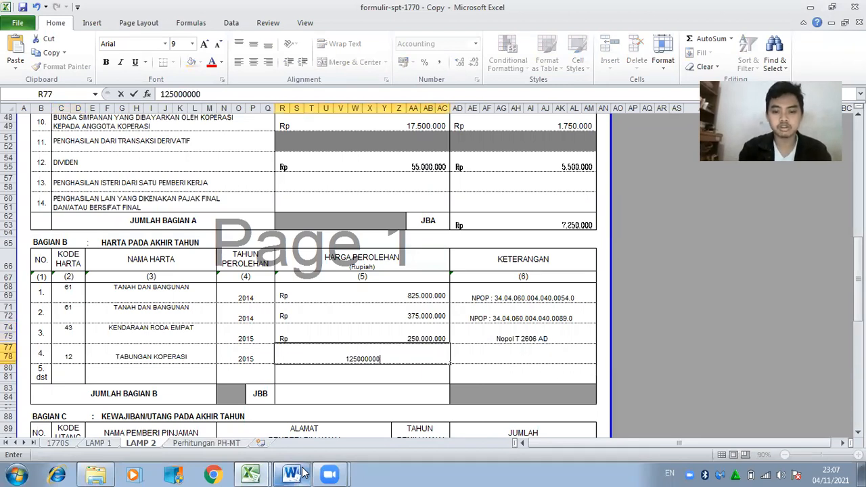
key("Tab")
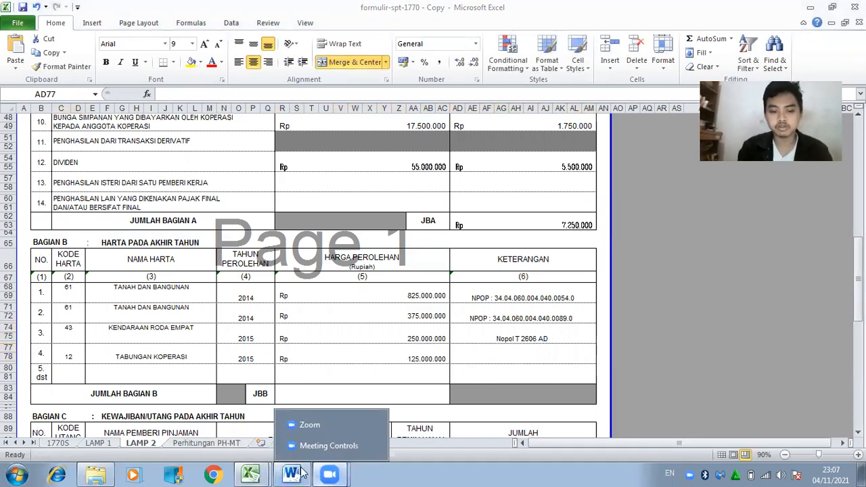
Paste item 4's savings account number into note cell AD77 and select item 4 in Word.
left_click(291, 474)
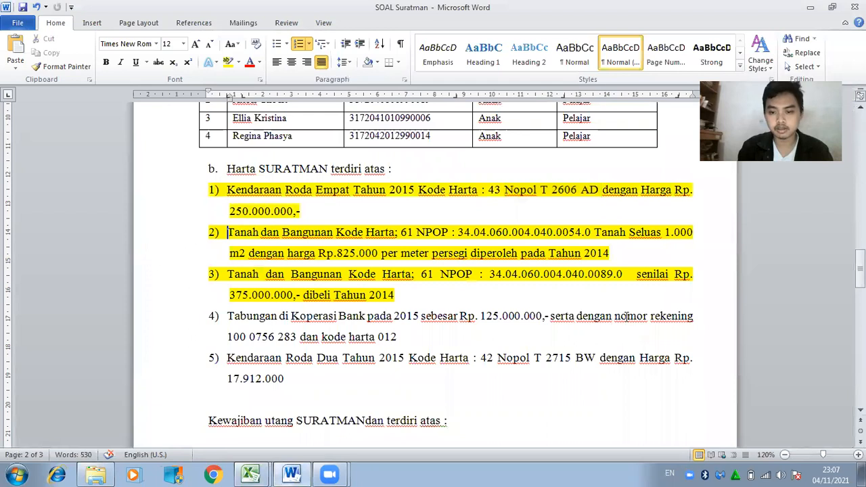
left_click_drag(615, 316, 299, 337)
key("ctrl+c")
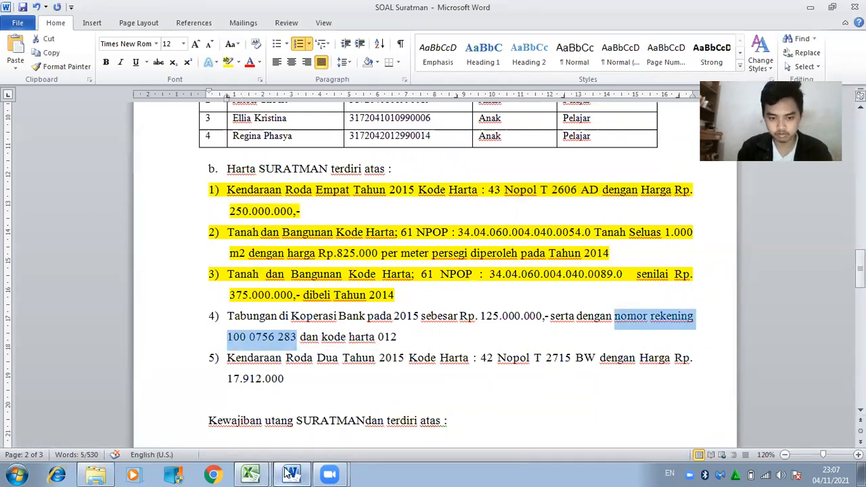
left_click(288, 472)
left_click(265, 96)
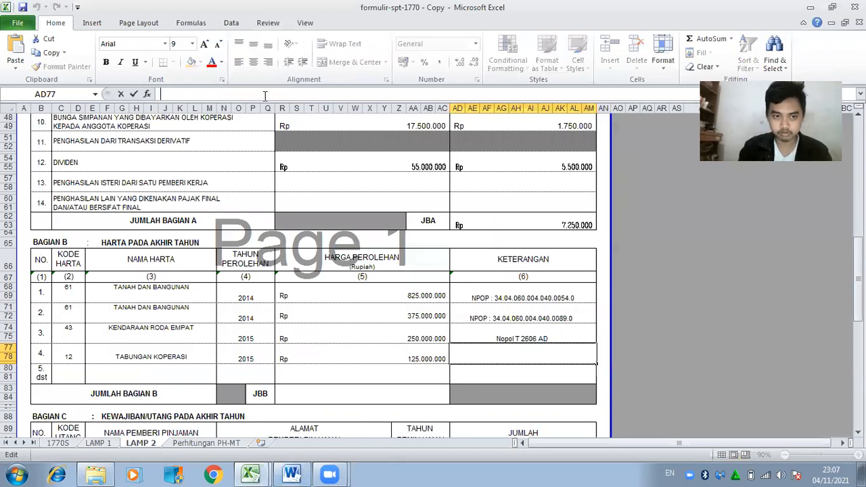
key("ctrl+v")
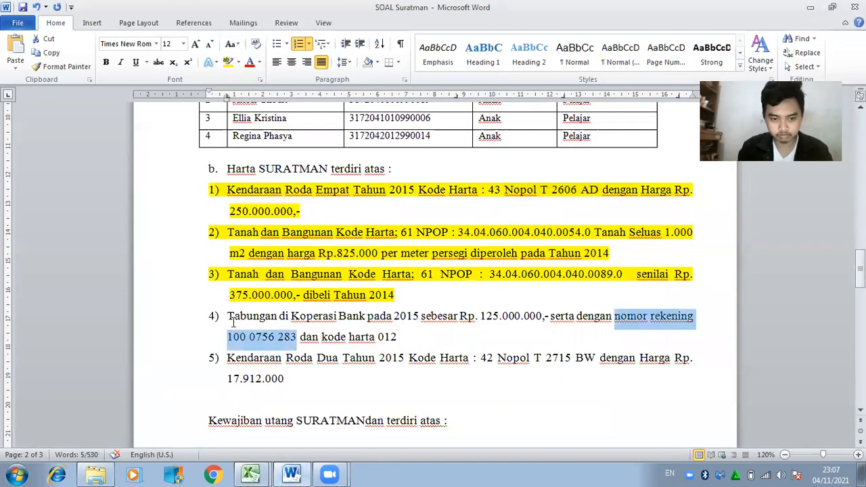
left_click_drag(228, 318, 425, 340)
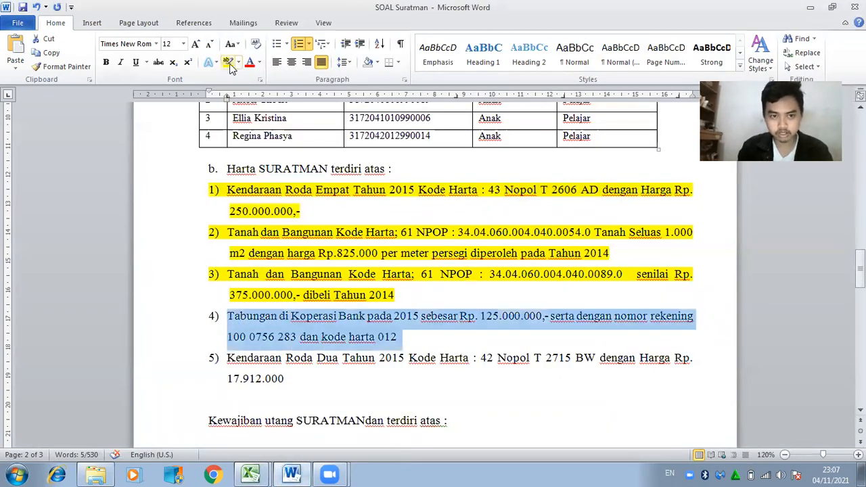
Highlight the fourth asset item, the cooperative savings, yellow in Word.
left_click(229, 63)
left_click(281, 363)
left_click(296, 474)
Fill Bagian B row 5 with code 42, KENDARAAN RODA DUA, 2015 and Rp 17.912.000.
left_click(75, 371)
type("42")
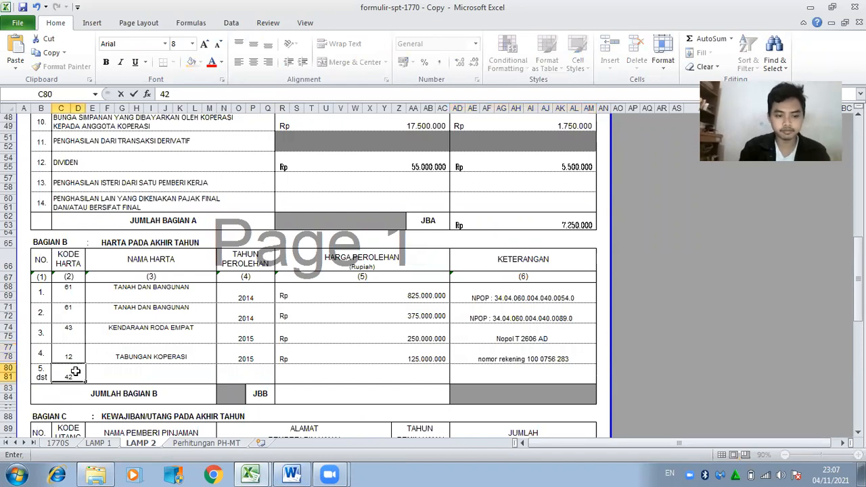
key("Tab")
type("KENDARAAN ")
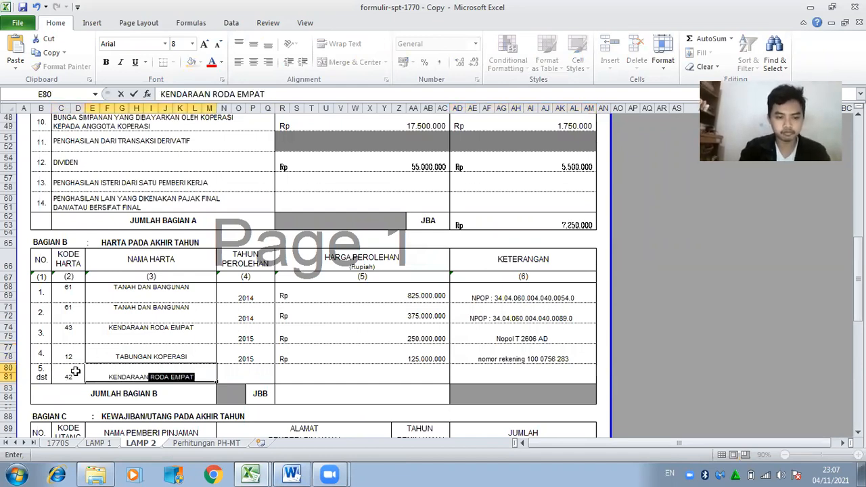
type("RODAD")
key("BackSpace")
type("DU")
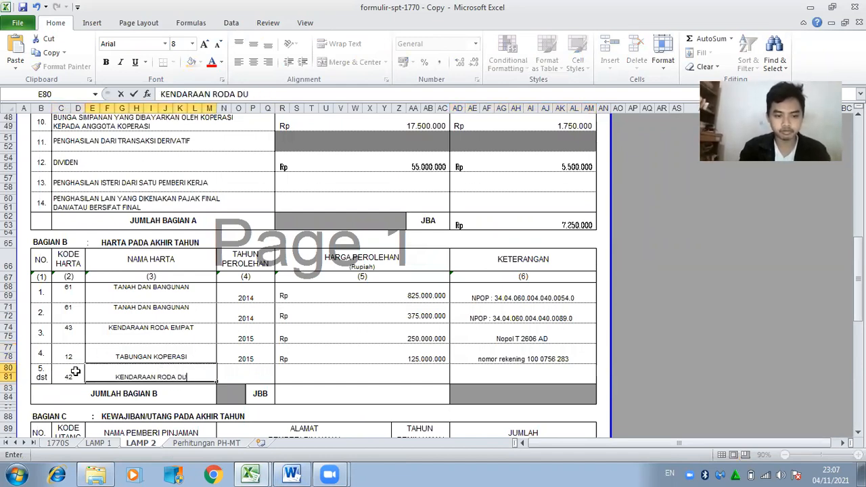
type("A")
key("Tab")
type("2015")
key("Tab")
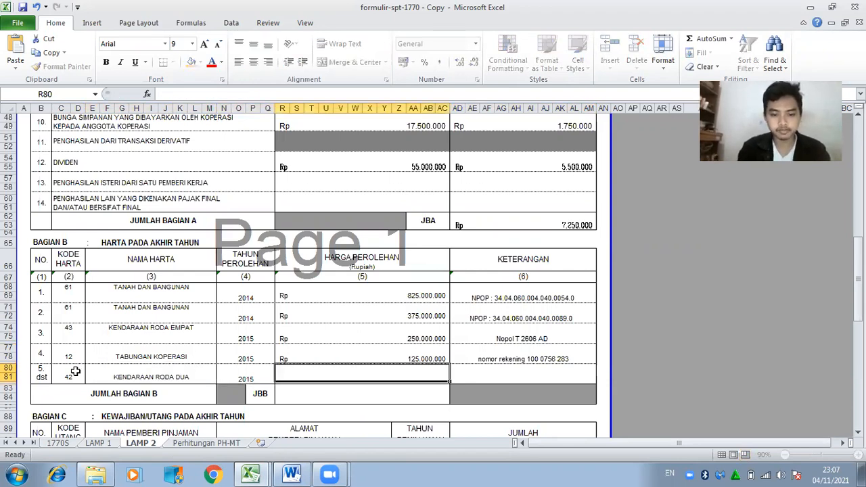
left_click(293, 474)
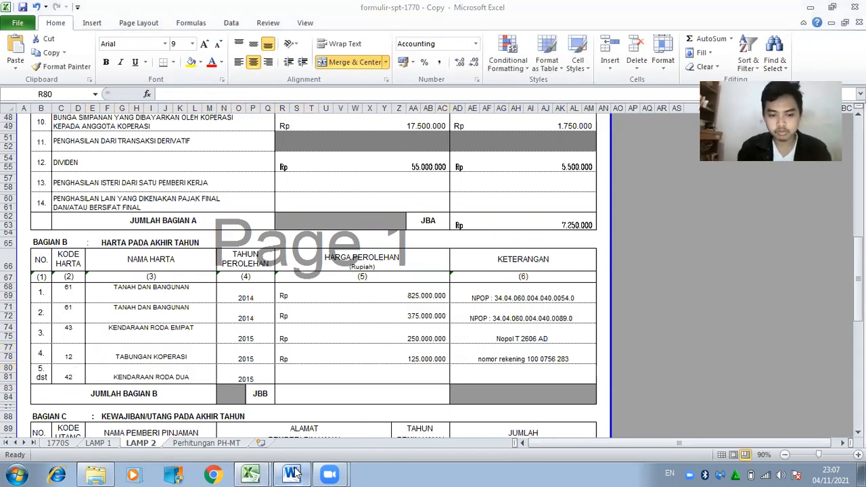
left_click(296, 474)
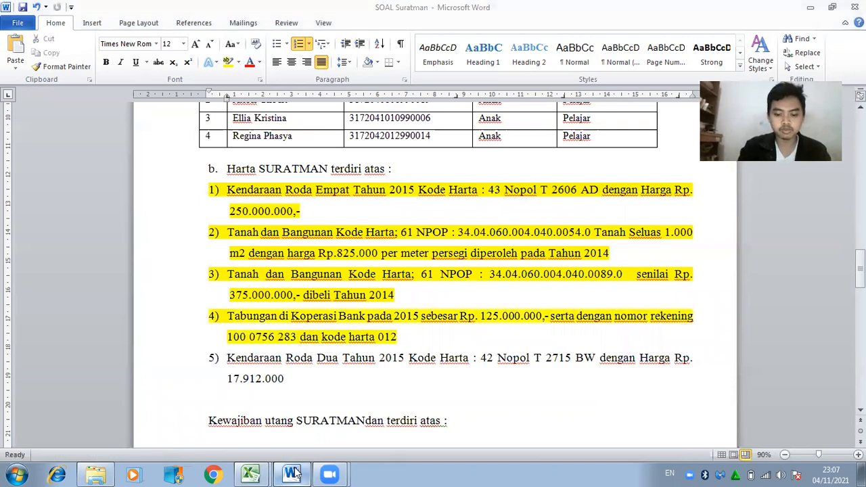
type("912.0")
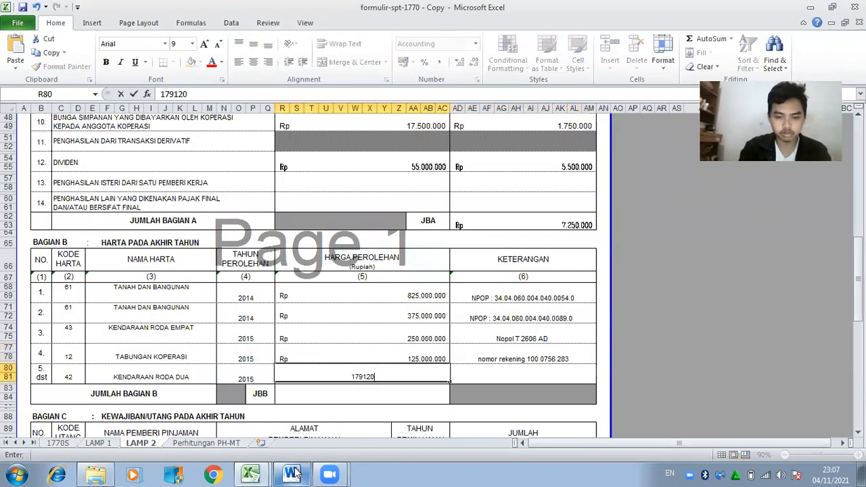
type("00")
key("Tab")
Paste the two-wheeler's plate number into AD80 and highlight that item yellow in Word.
left_click(296, 474)
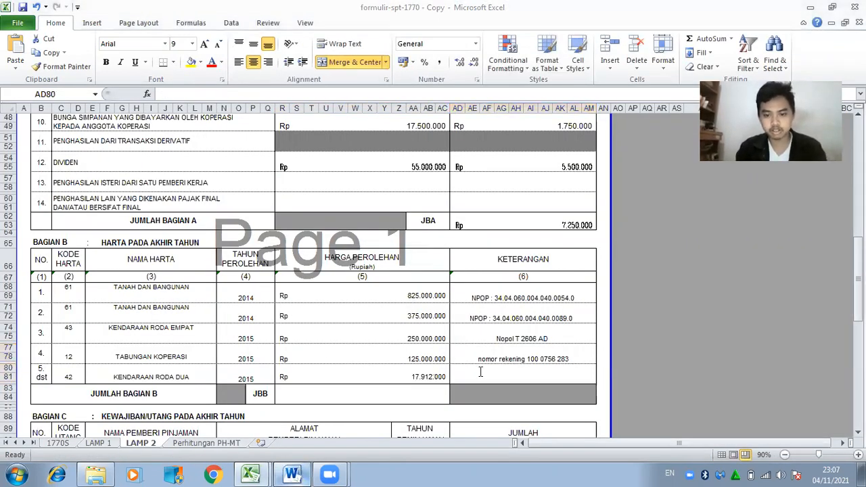
left_click_drag(498, 357, 602, 358)
key("ctrl+c")
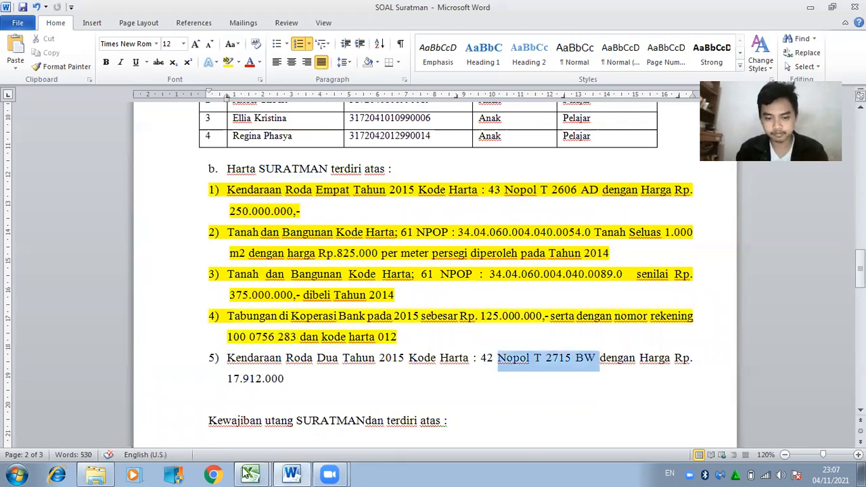
key("alt+Tab")
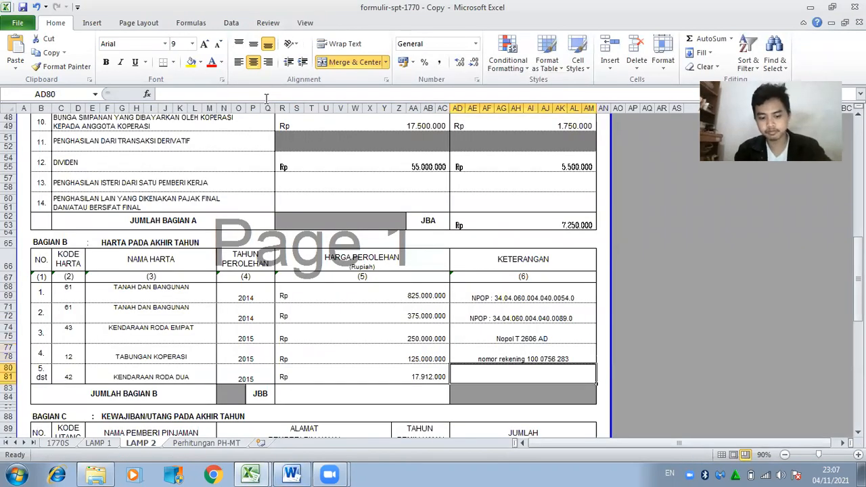
left_click(266, 94)
key("ctrl+v")
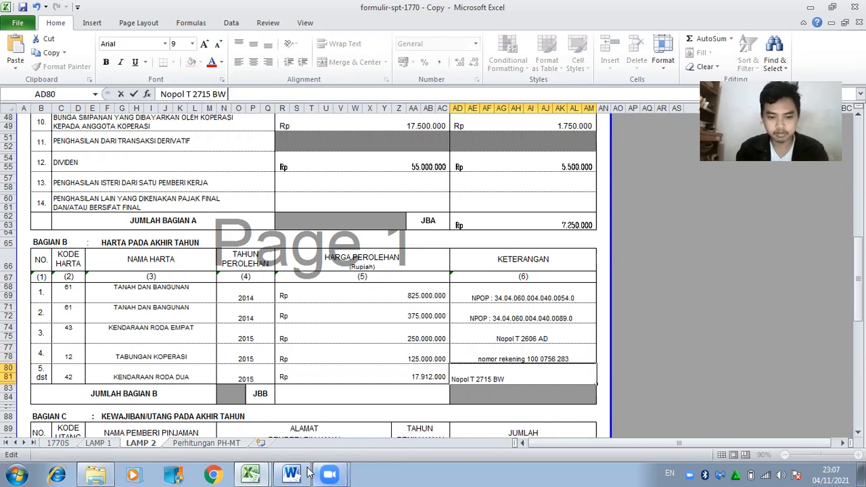
key("alt+Tab")
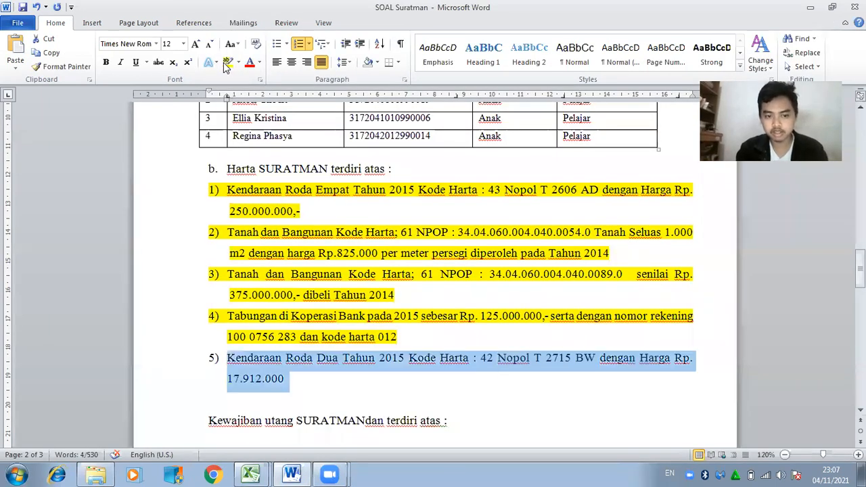
left_click(226, 63)
Enter =SUM(R68:R80) in R83 so Jumlah Bagian B reads 1.592.912.000.
left_click(286, 472)
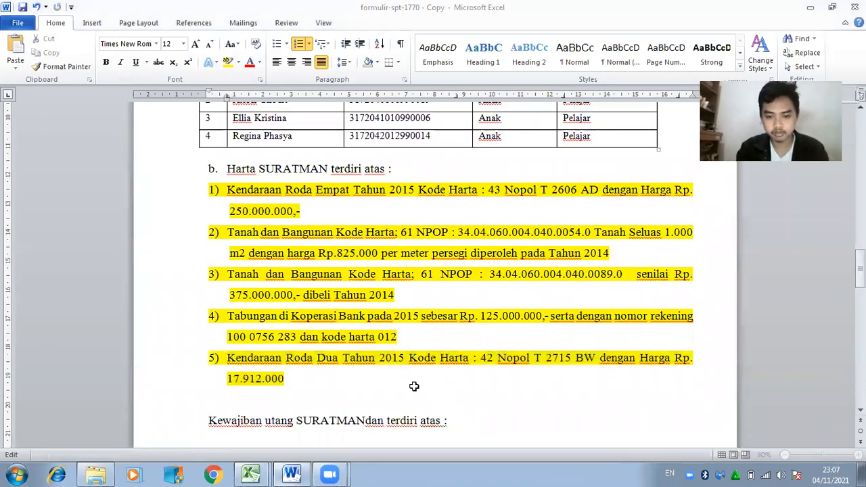
type("=")
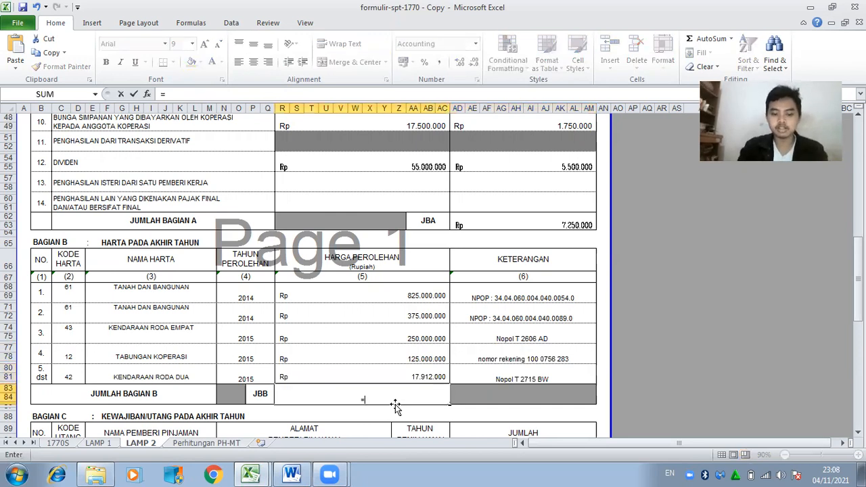
type("SUM(")
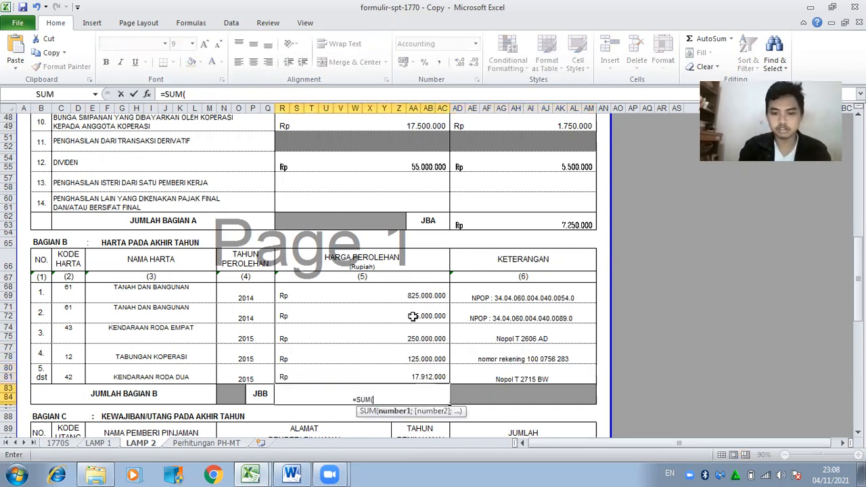
left_click(412, 292)
left_click_drag(412, 291, 429, 374)
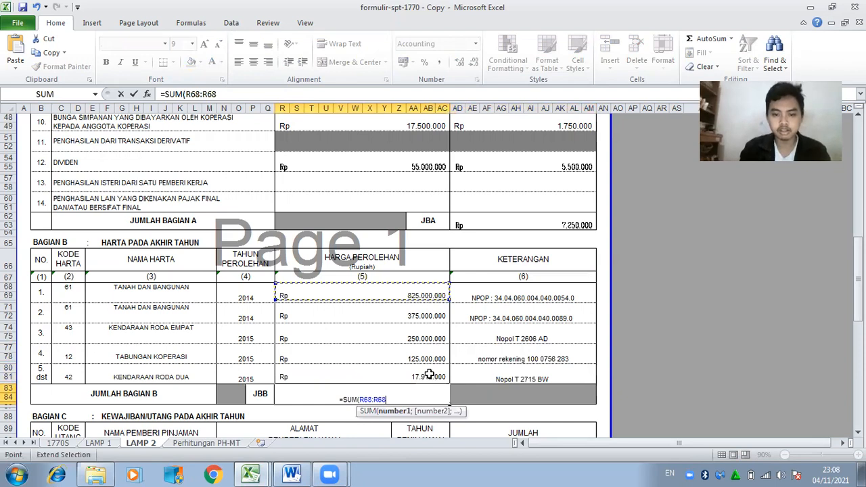
key("Return")
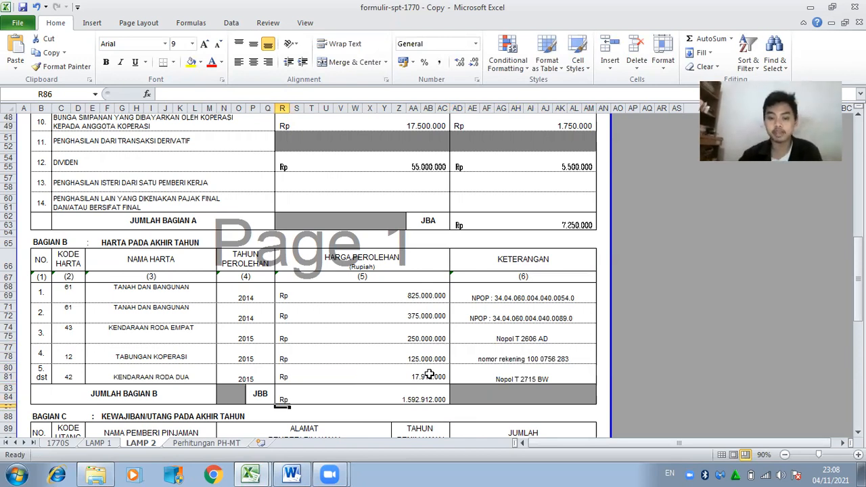
left_click_drag(859, 257, 858, 280)
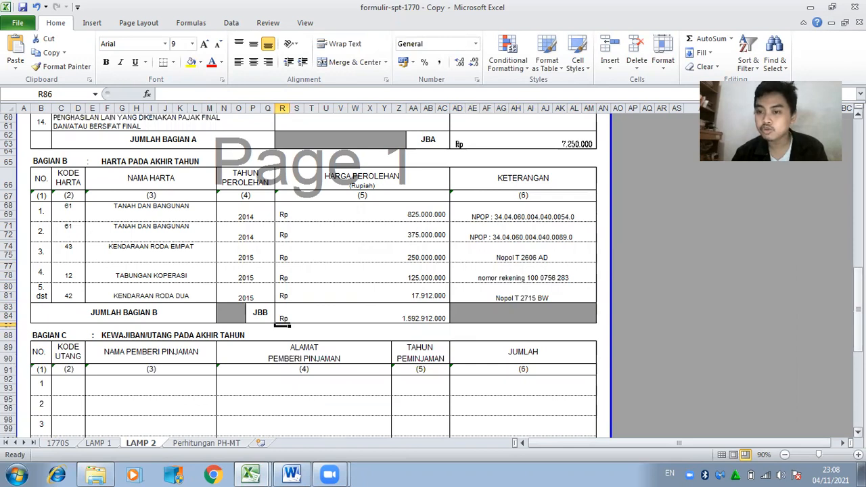
Start the first Bagian C debt row with code 14 and lender BANK MANDIRI.
left_click_drag(858, 303, 859, 333)
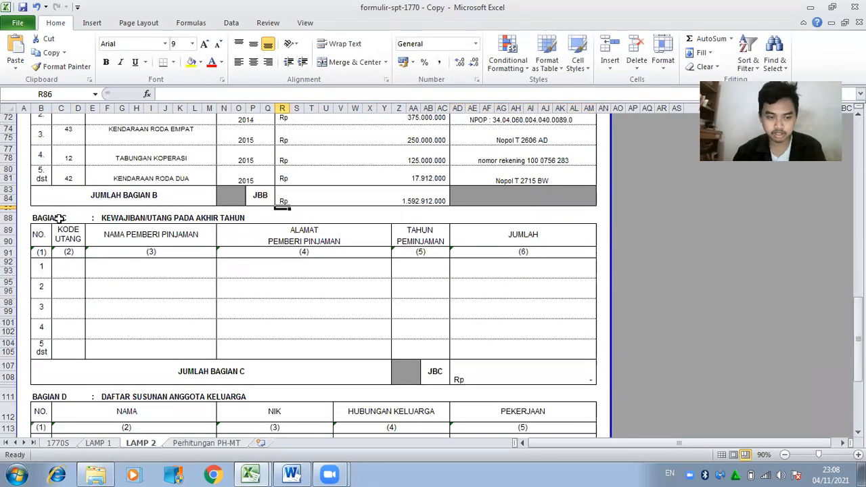
left_click(75, 272)
left_click(291, 473)
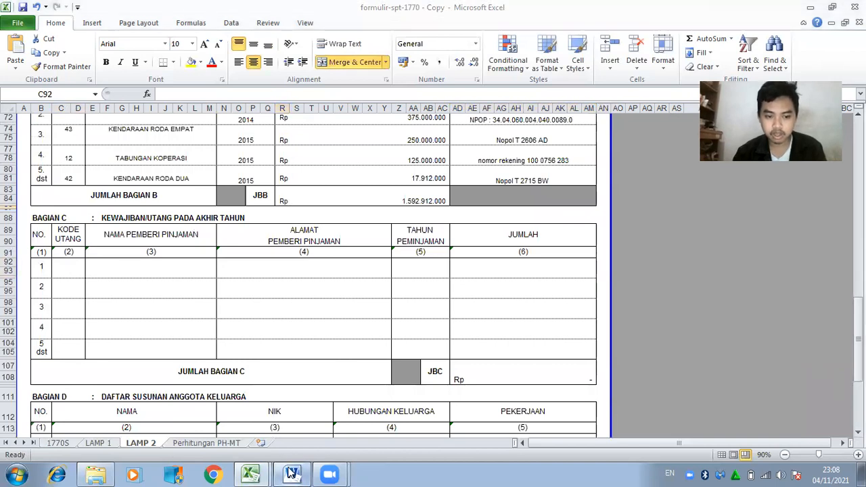
left_click_drag(860, 272, 860, 304)
left_click(312, 213)
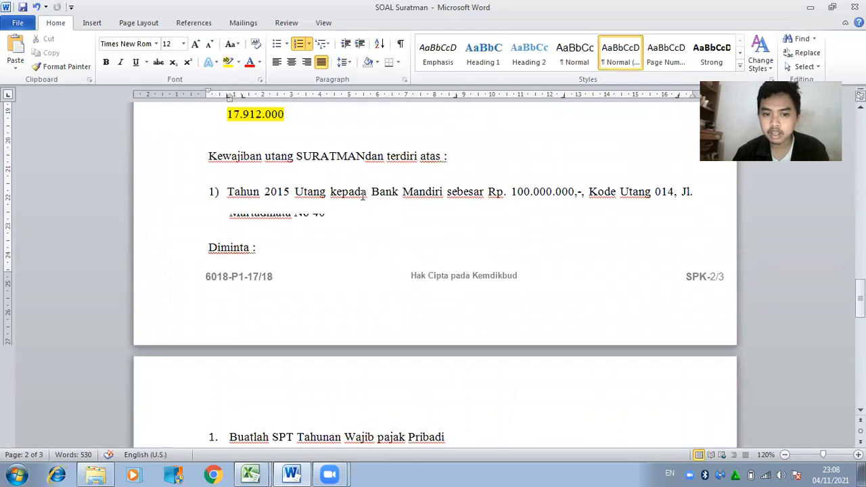
left_click(293, 474)
type("14")
key("Tab")
type("BANK")
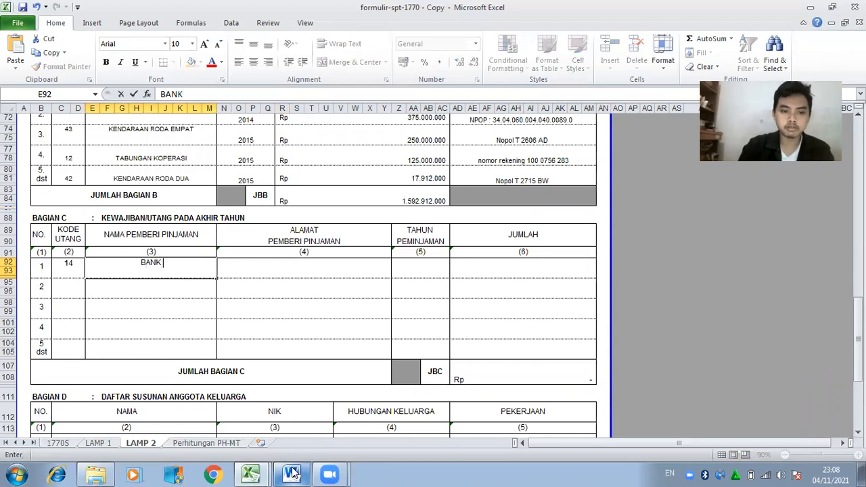
type(" MANDIRI")
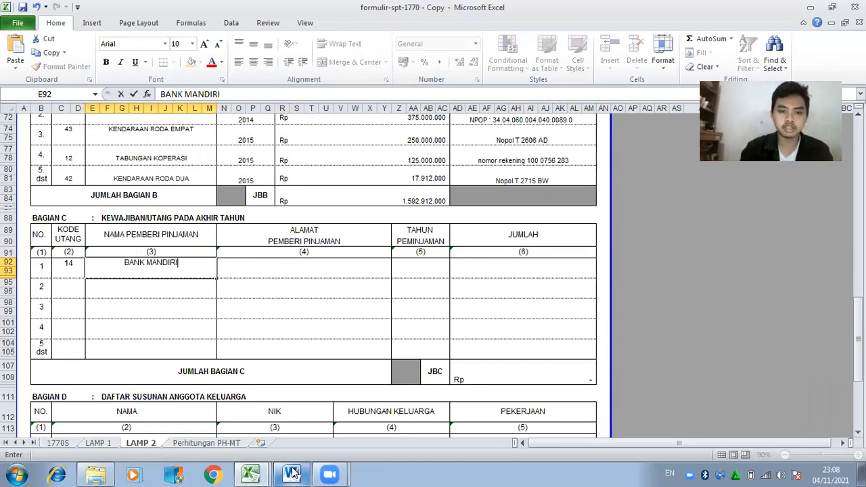
key("Tab")
Copy the lender's address from Word into the debt row's address cell.
left_click(292, 474)
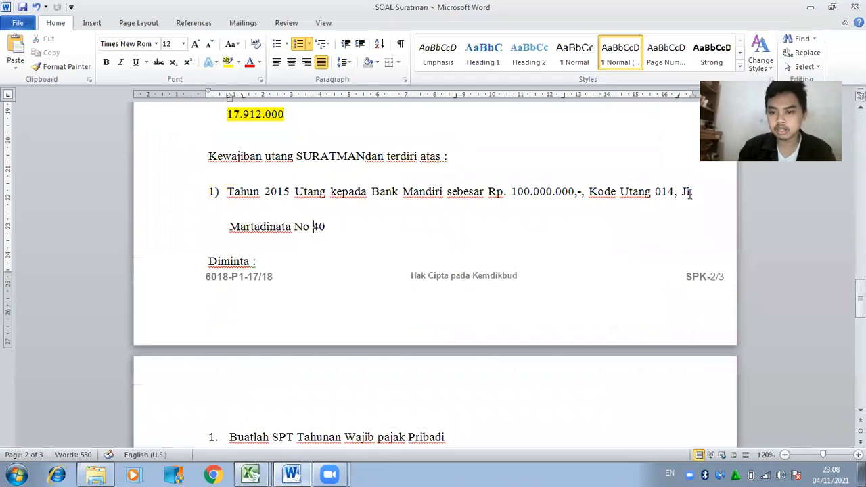
left_click_drag(682, 192, 510, 255)
key("ctrl+c")
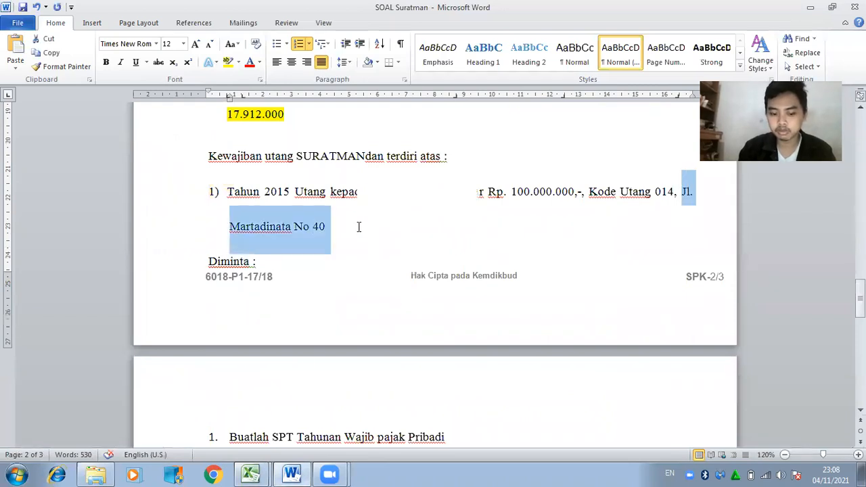
left_click(251, 474)
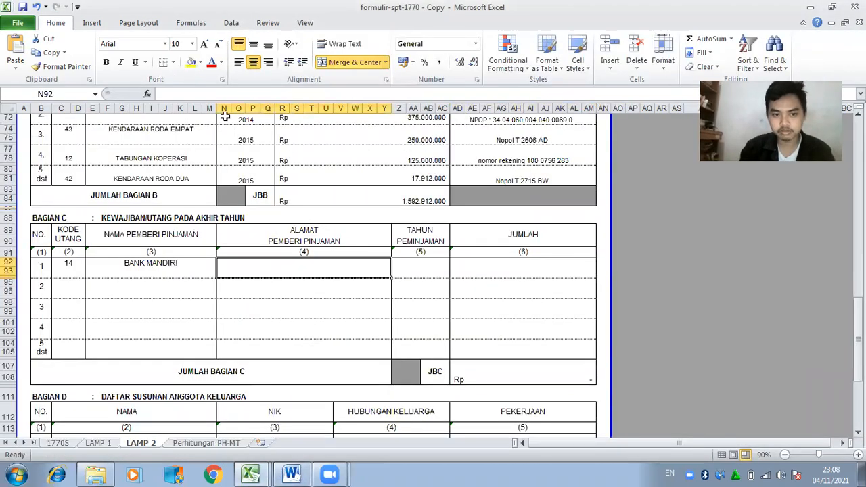
left_click(230, 94)
key("ctrl+v")
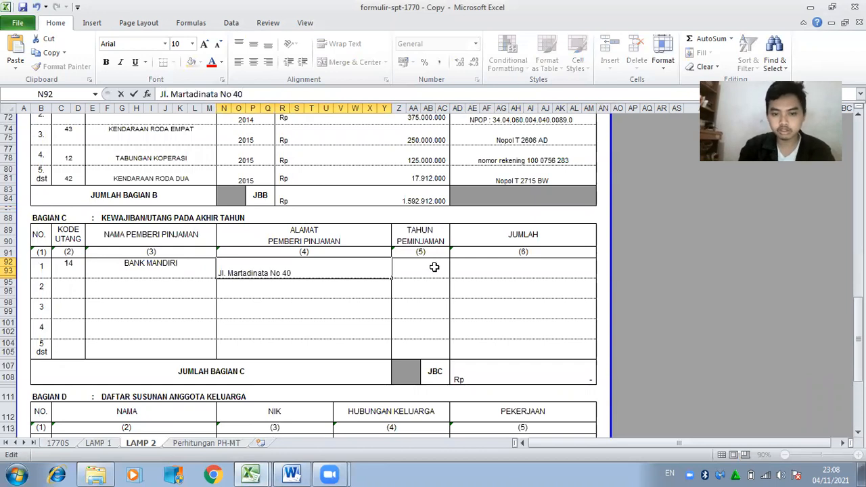
left_click(434, 267)
Enter year 2015 and amount 100.000.000, then check the Bagian C total.
left_click(293, 473)
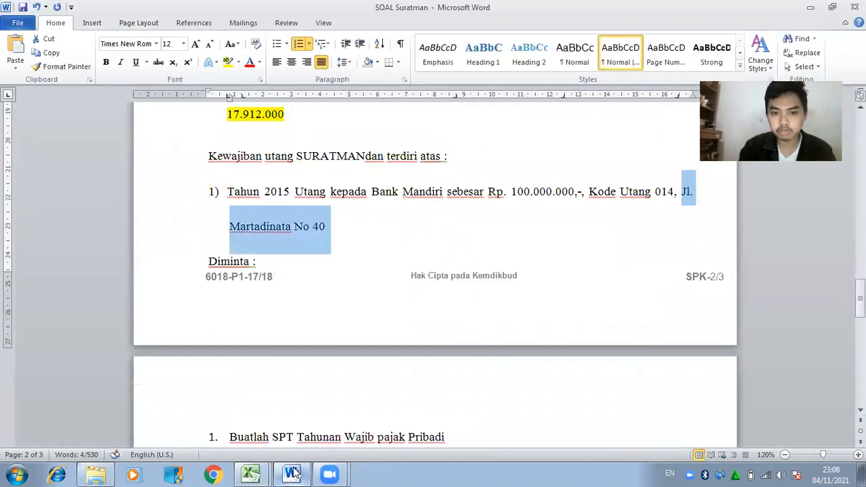
left_click(292, 474)
type("2015")
key("Tab")
type("100.000.000")
key("Return")
key("Down")
key("Down")
key("Down")
key("Down")
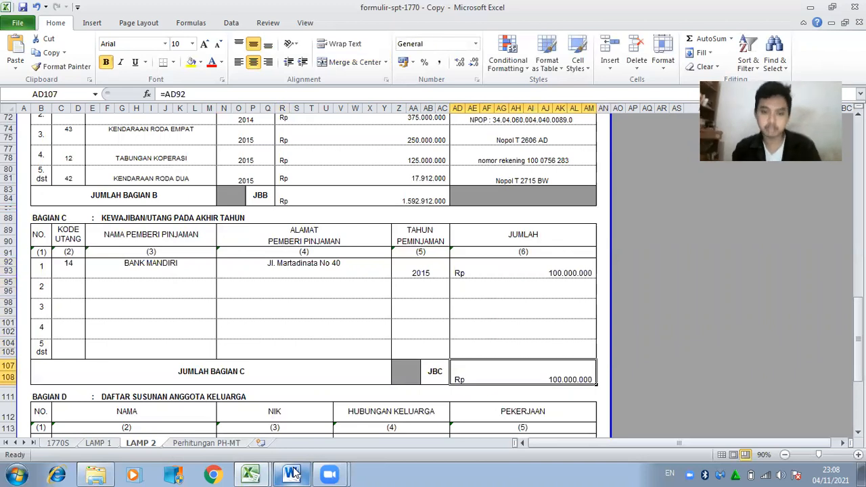
key("Down")
key("Down")
key("Down")
key("Down")
key("Down")
key("Down")
key("Down")
key("Down")
key("Down")
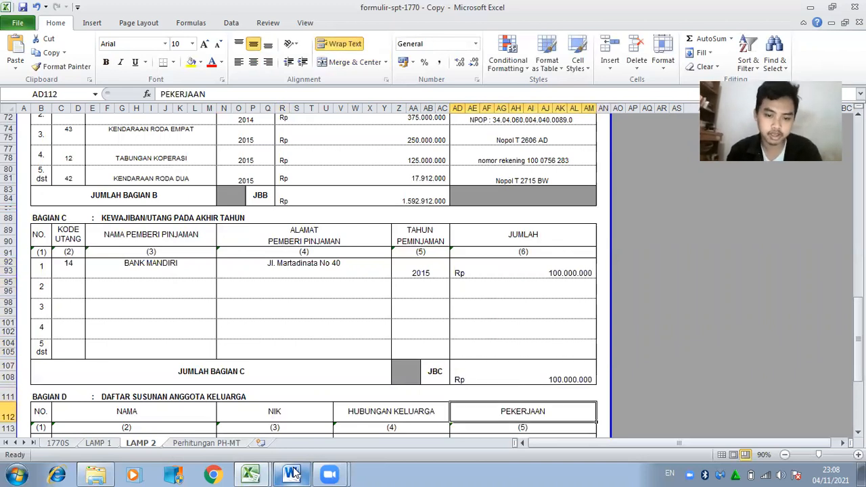
key("Up")
key("Up")
key("Up")
key("Up")
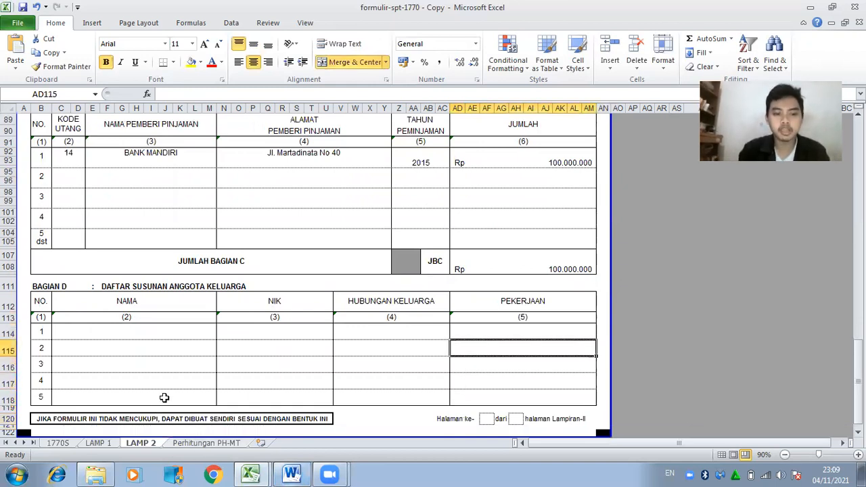
Highlight the Bank Mandiri debt item in the Word case document in yellow to mark it done.
left_click(143, 330)
left_click(301, 474)
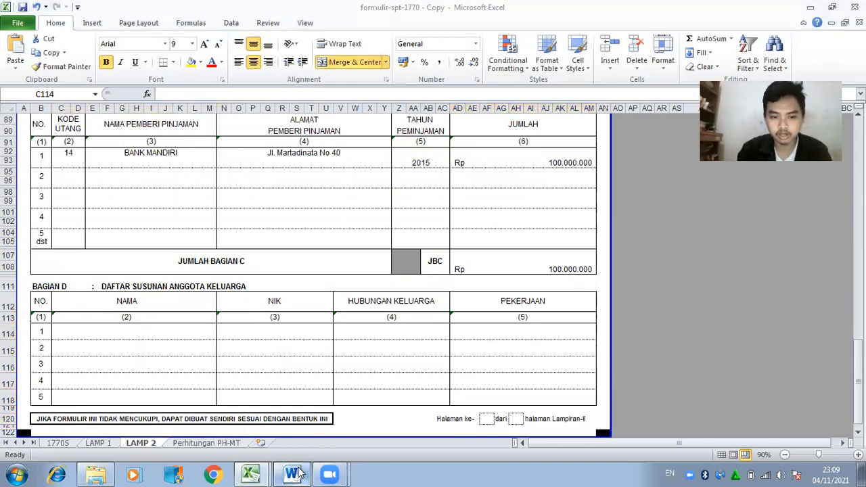
left_click(252, 474)
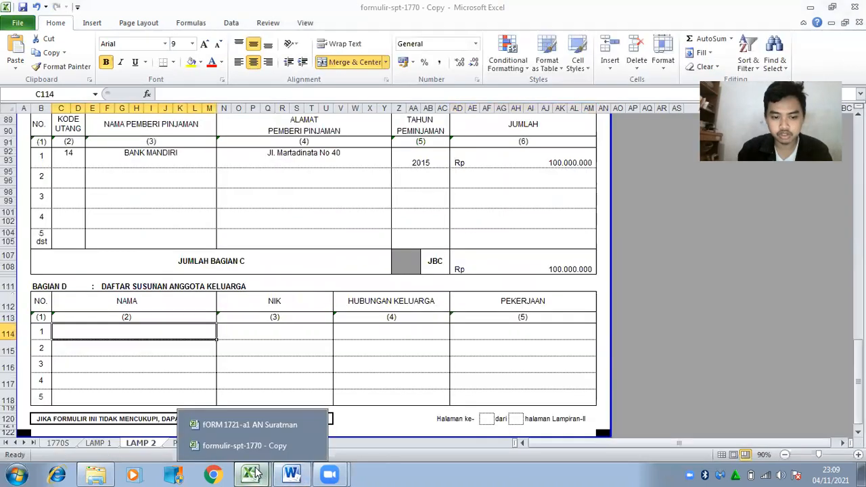
left_click(293, 473)
scroll(771, 287, "up", 5)
scroll(791, 287, "down", 5)
scroll(824, 284, "up", 2)
key("BackSpace")
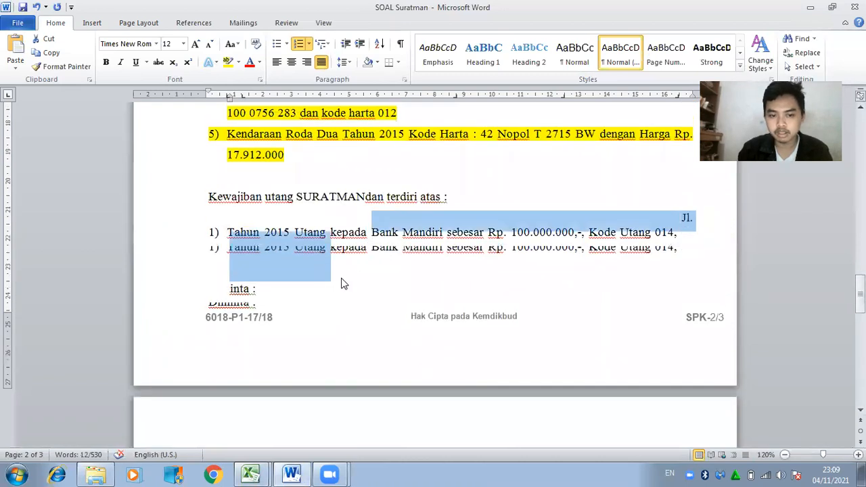
left_click(281, 257)
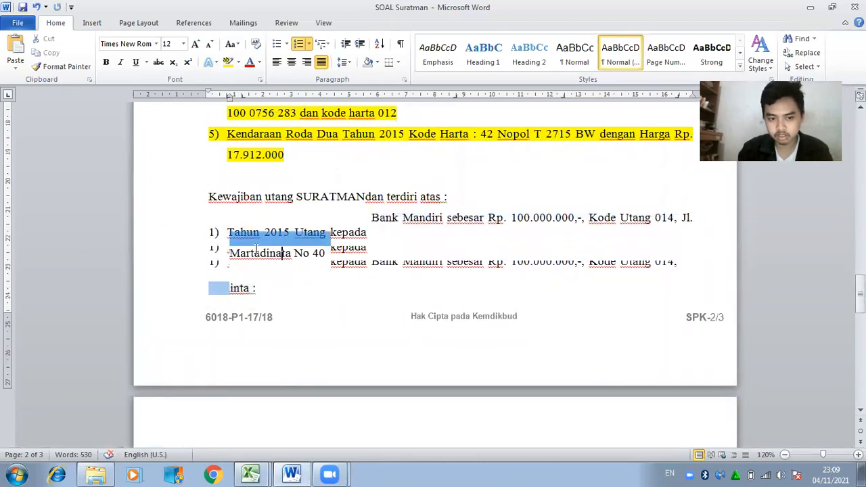
left_click_drag(226, 232, 369, 255)
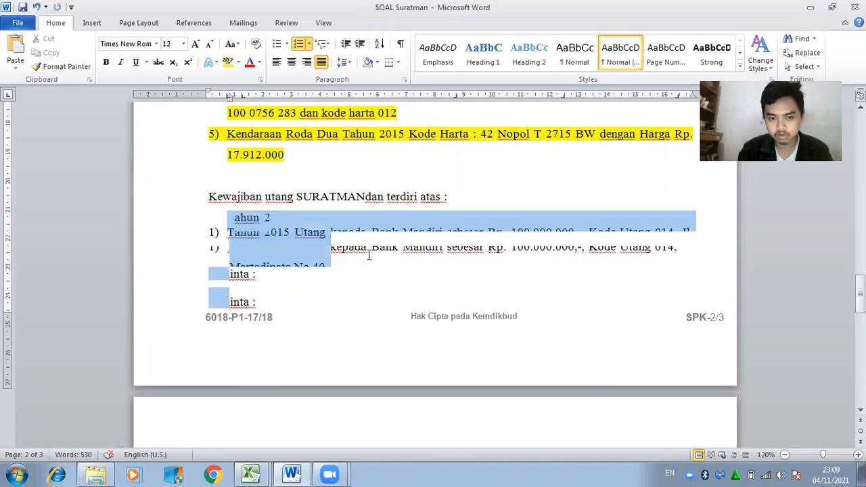
left_click(228, 62)
Copy the first family member's name from the Word family table and return to Excel.
scroll(290, 363, "up", 12)
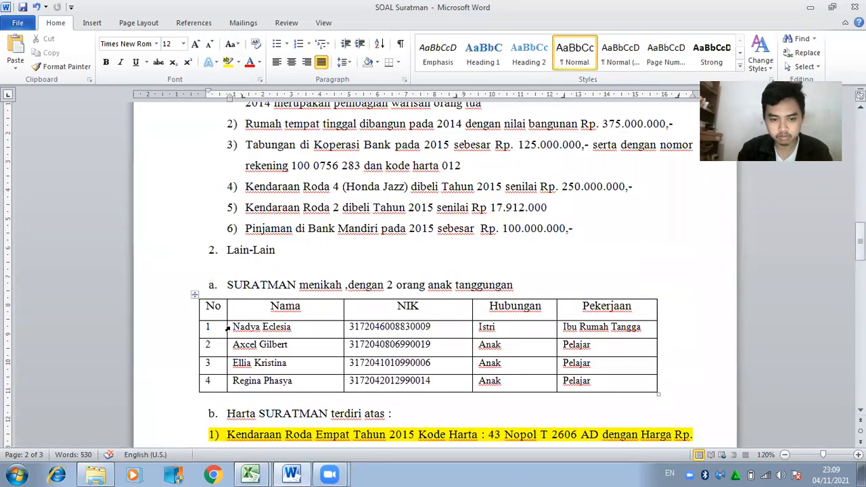
left_click_drag(295, 327, 588, 336)
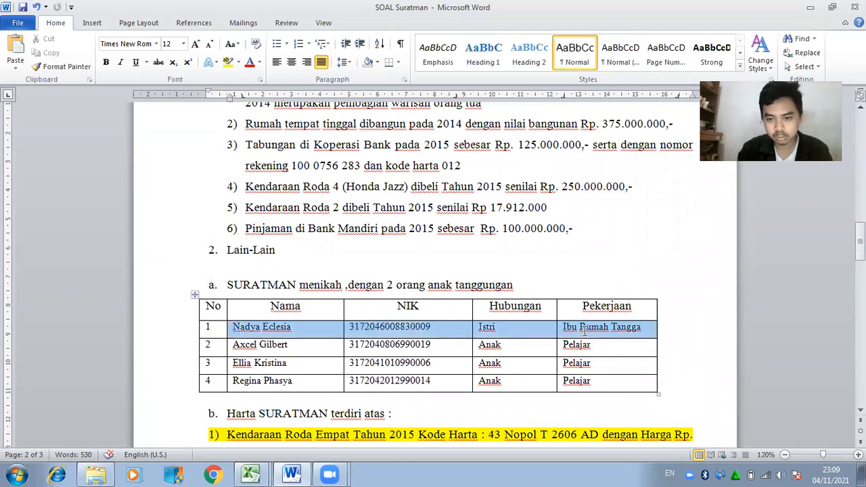
left_click_drag(295, 337, 232, 329)
key("ctrl+c")
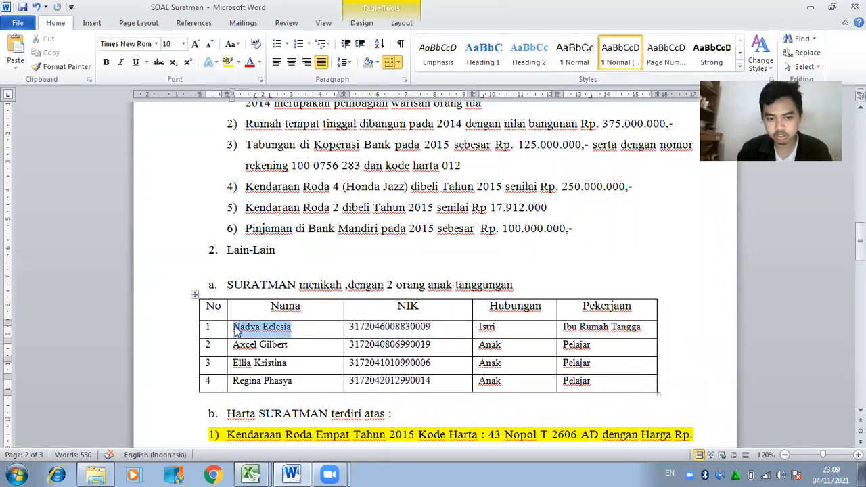
key("alt+Tab")
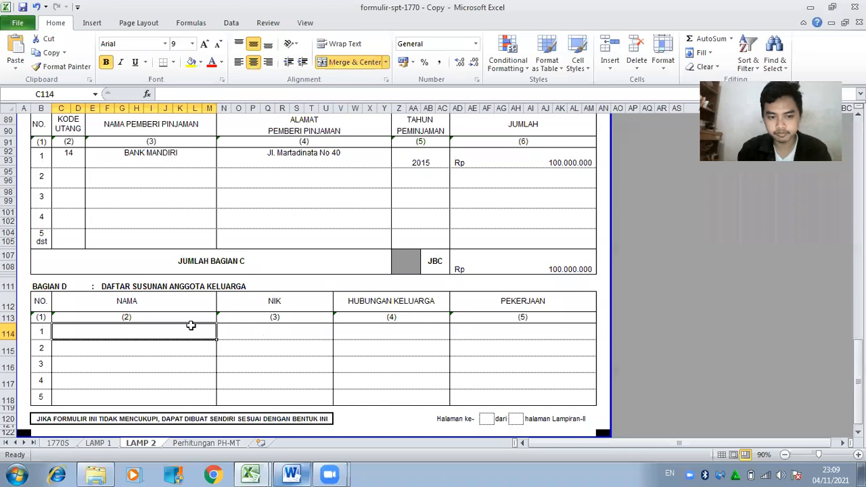
Paste the first member's name into C114, then type the other three members' names in C115–C117.
left_click(251, 93)
key("ctrl+v")
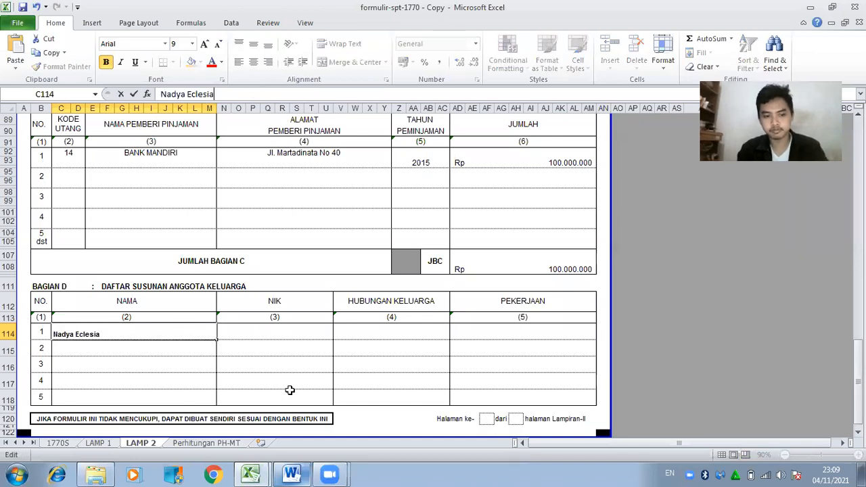
left_click(186, 348)
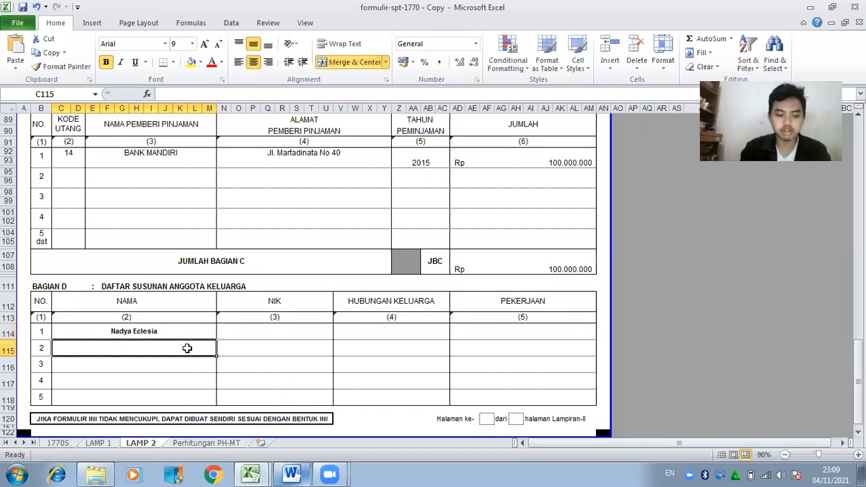
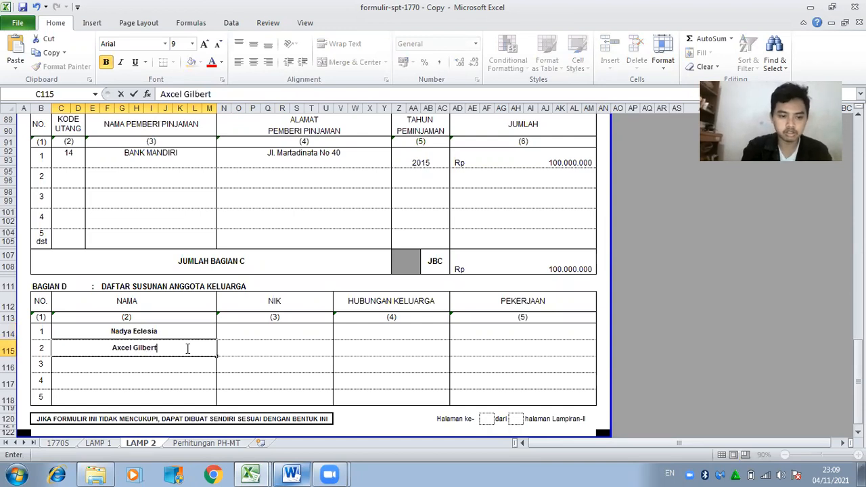
key("Return")
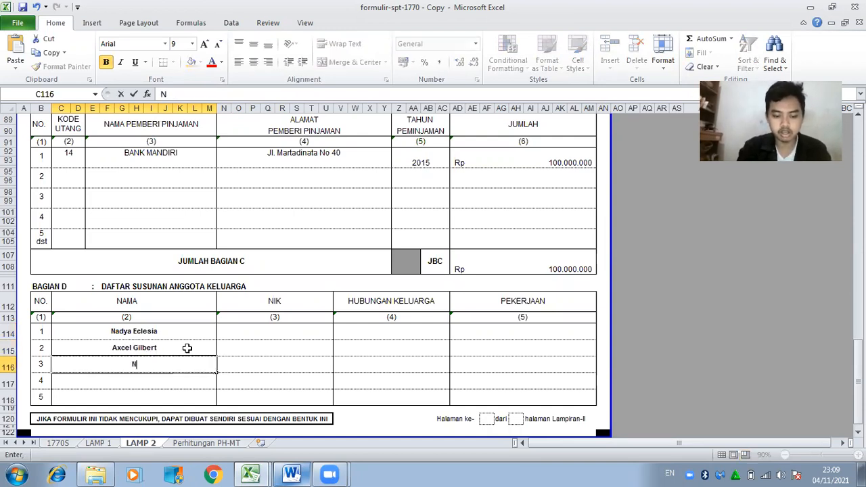
key("Return")
key("Tab")
key("Up")
key("Up")
key("Up")
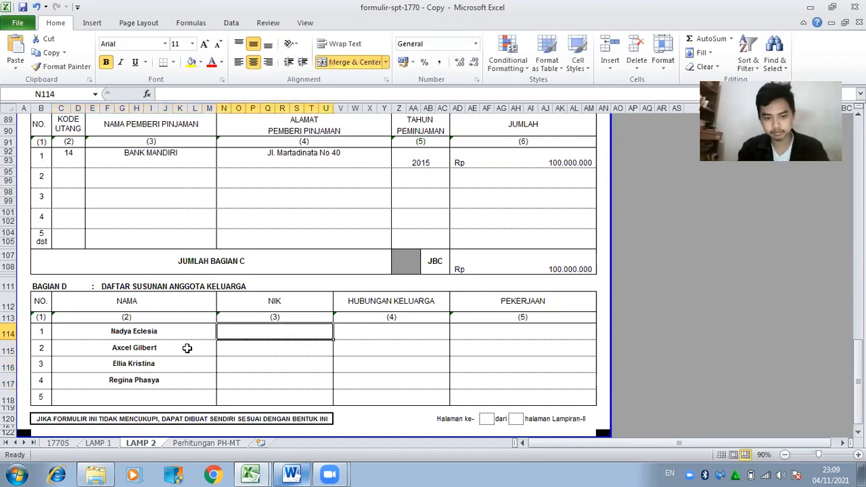
Copy the first and second members' NIKs from Word into Bagian D, each prefixed with an apostrophe.
left_click(291, 475)
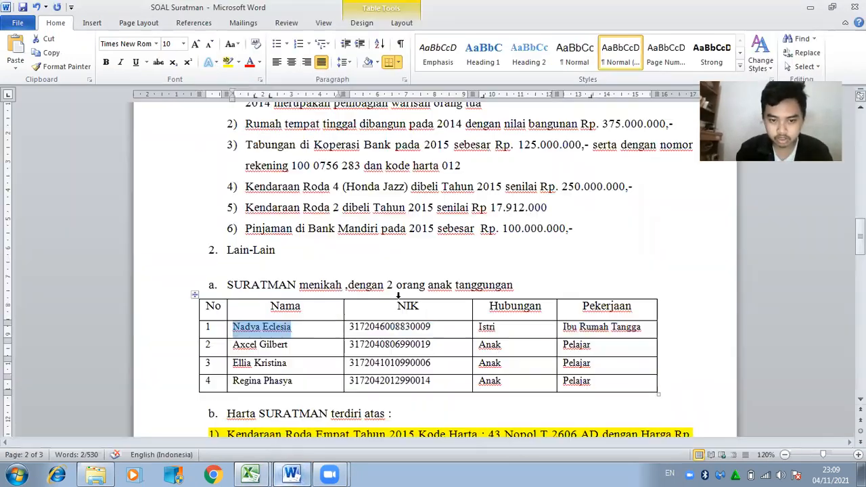
left_click_drag(446, 330, 357, 332)
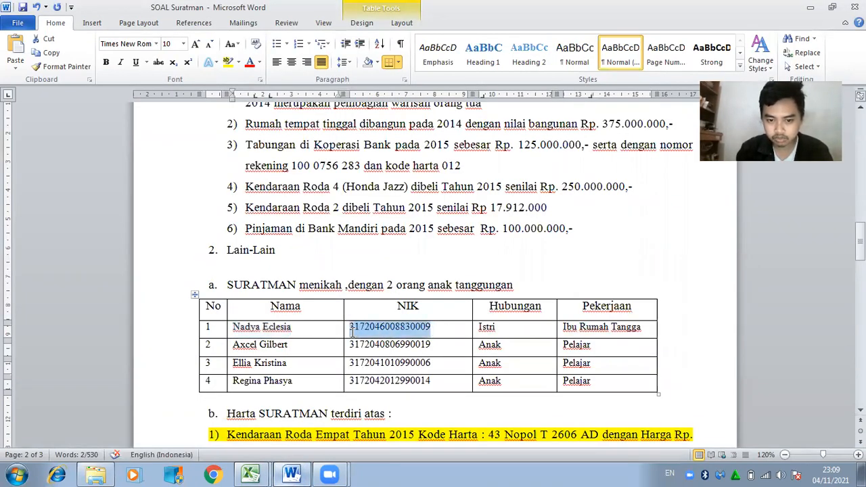
left_click(251, 474)
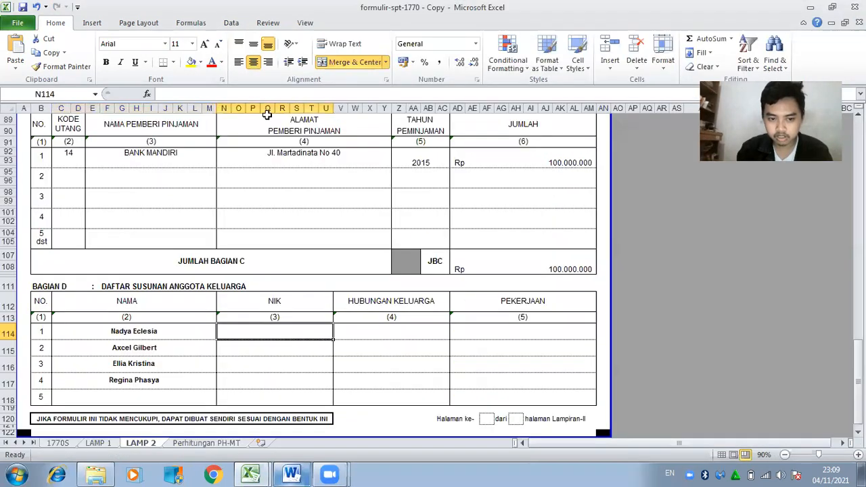
left_click(266, 93)
key("ctrl+v")
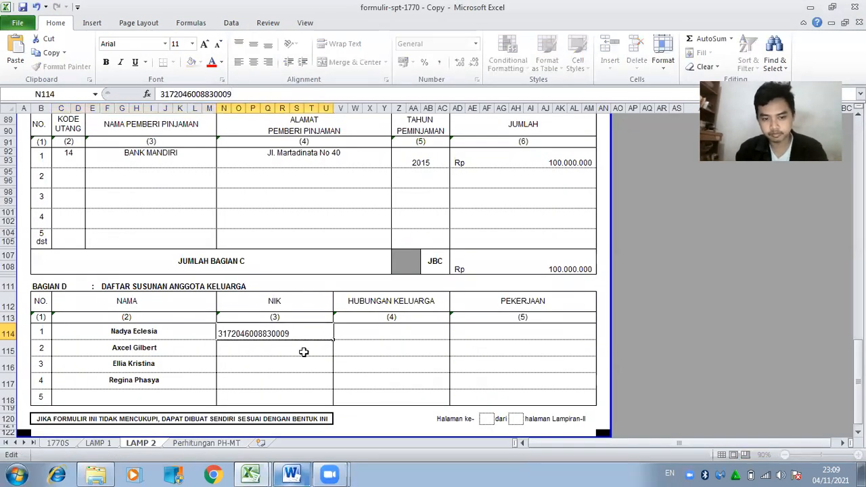
left_click(303, 351)
left_click(291, 331)
left_click(158, 94)
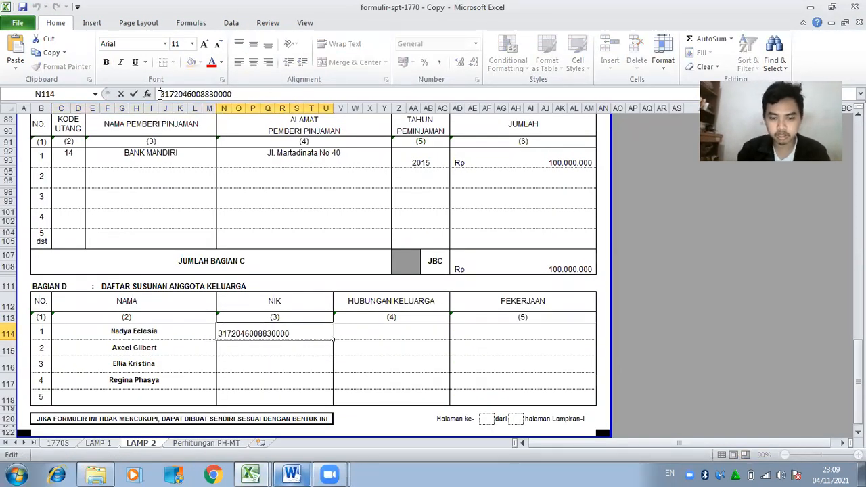
type("'")
left_click(276, 343)
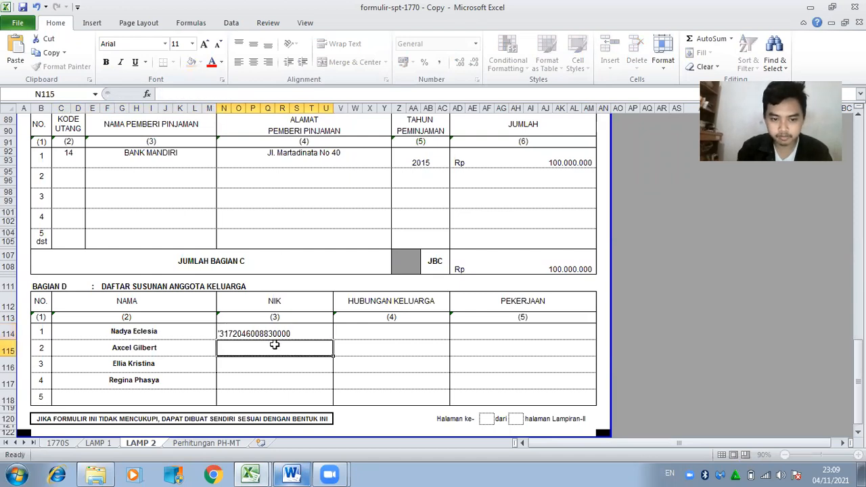
key("alt+Tab")
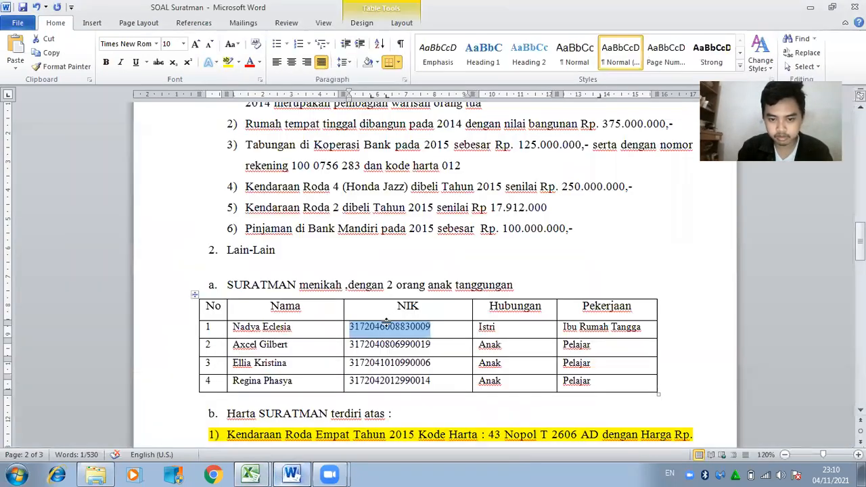
left_click_drag(352, 347, 427, 345)
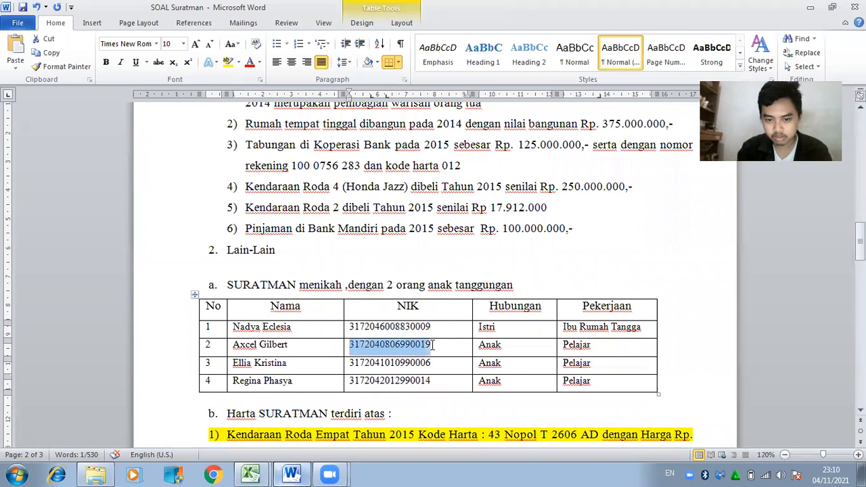
key("alt+Tab")
left_click(227, 94)
key("ctrl+v")
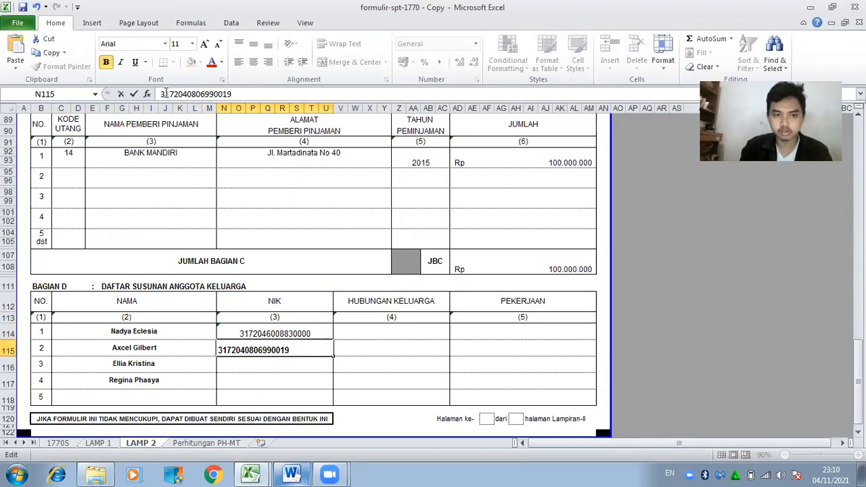
left_click(163, 94)
type("'")
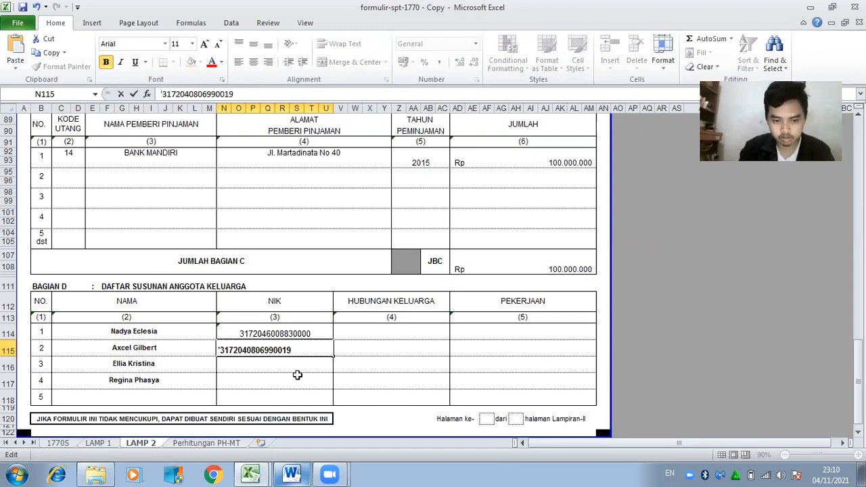
key("Return")
Copy the third and fourth members' NIKs from Word into N116 and N117 as apostrophe-prefixed text.
key("alt+Tab")
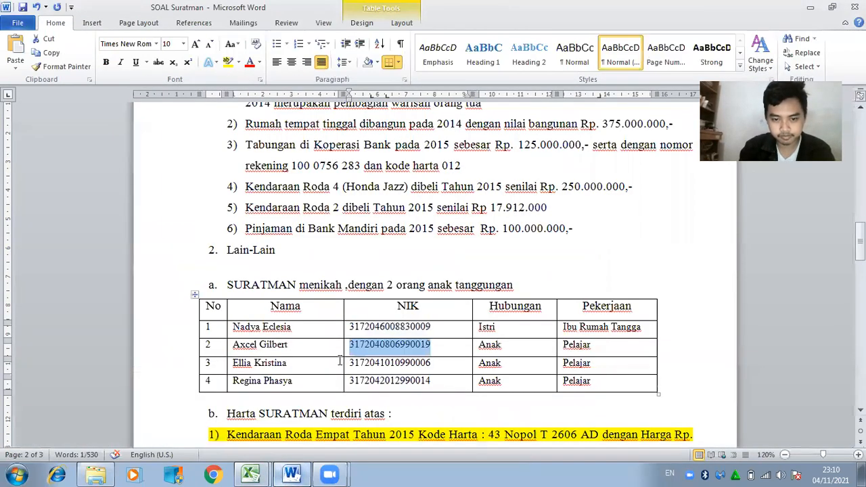
left_click_drag(351, 364, 431, 366)
key("ctrl+c")
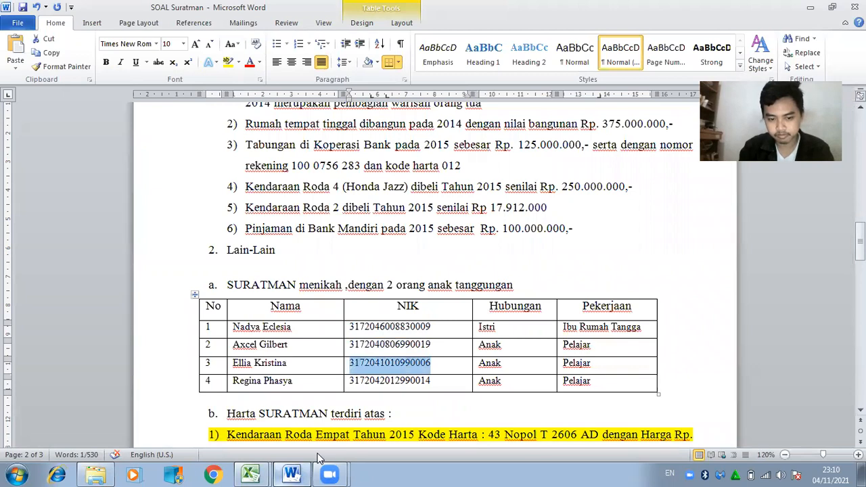
left_click(250, 474)
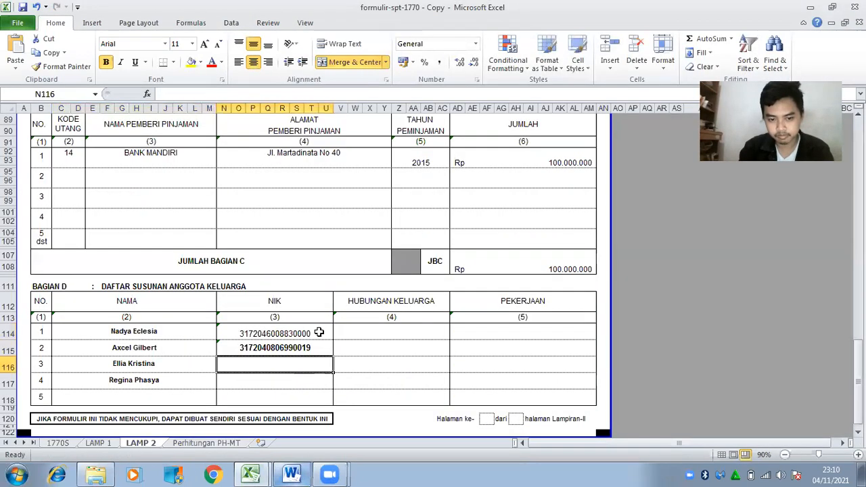
left_click(227, 94)
key("ctrl+v")
left_click(161, 93)
type("'")
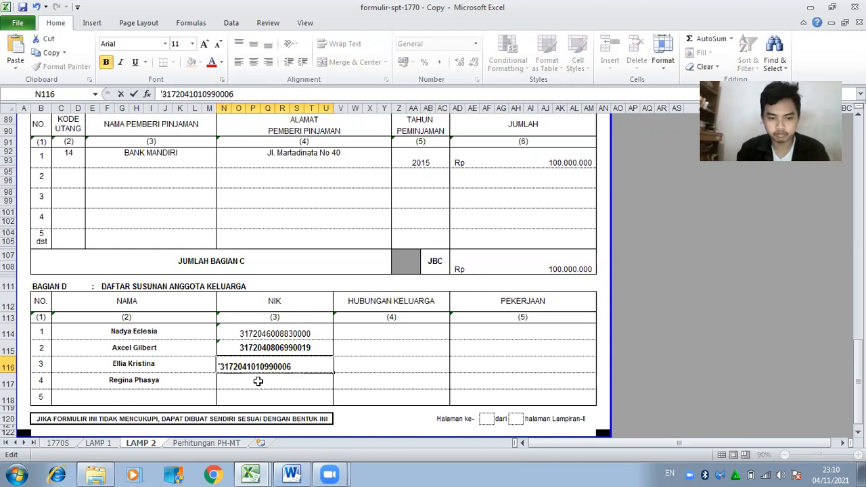
left_click(286, 382)
key("alt+Tab")
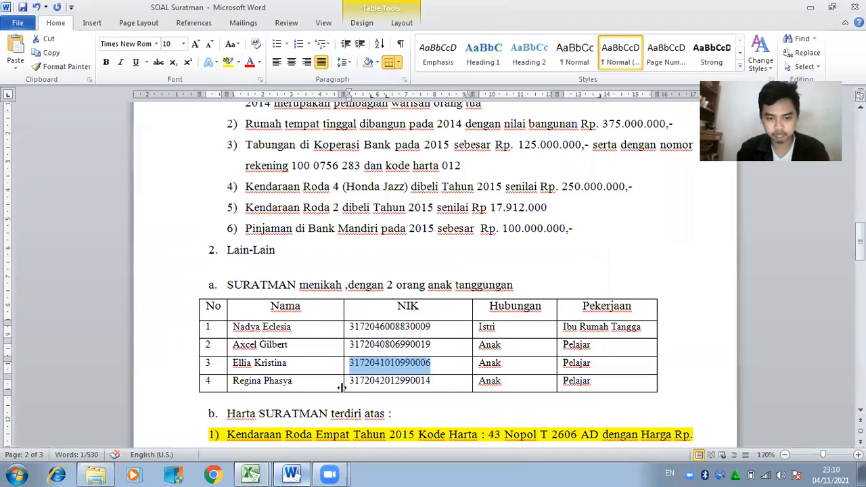
left_click(345, 384)
left_click_drag(347, 382, 430, 384)
key("ctrl+c")
left_click(300, 471)
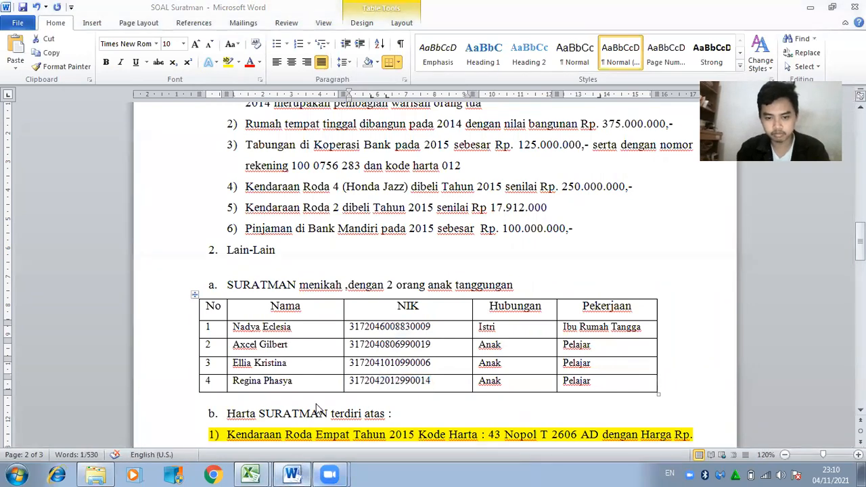
left_click(230, 97)
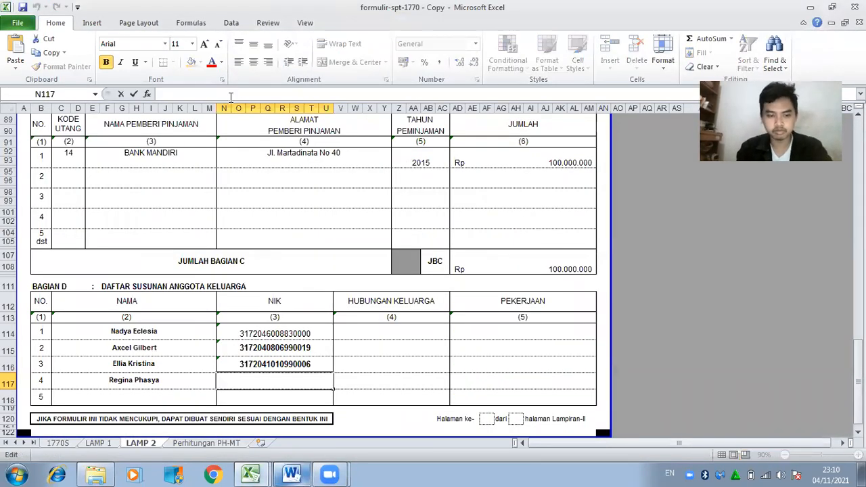
key("ctrl+v")
type("'")
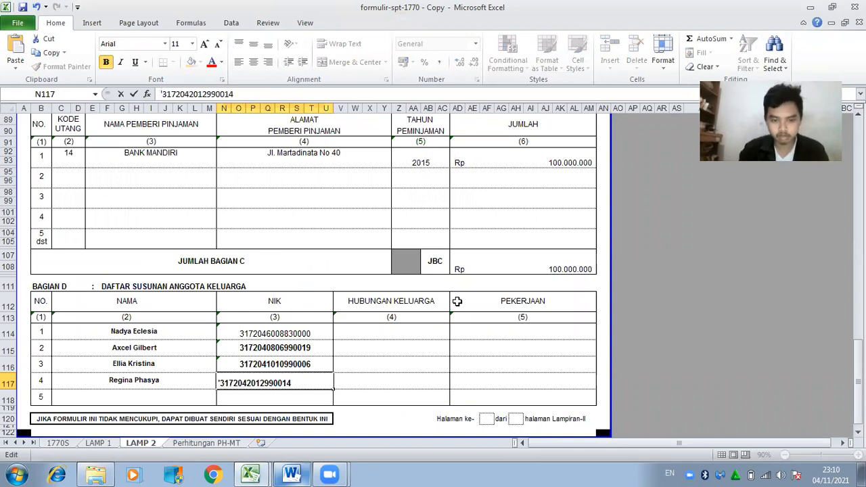
left_click(395, 332)
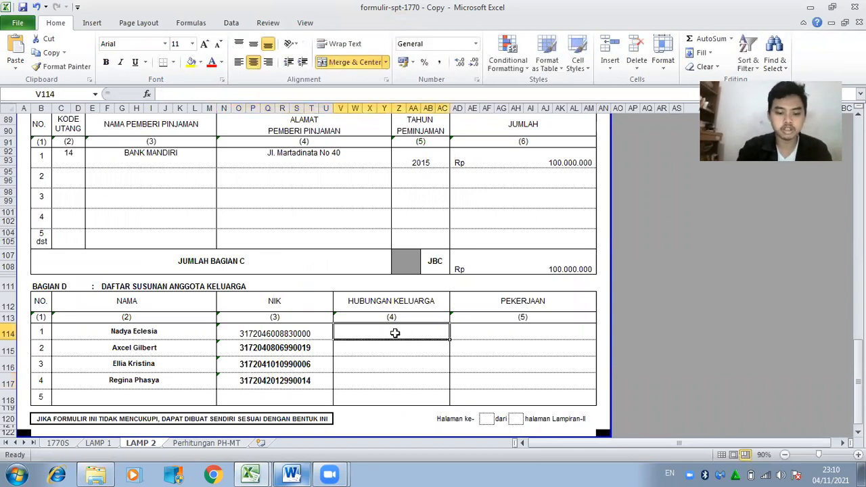
Enter the relationships in column V: ISTRI for the first member, ANAK for the other three.
type("ISTRI")
key("Return")
type("ANAK")
key("Return")
type("ANAK")
key("Return")
type("AN")
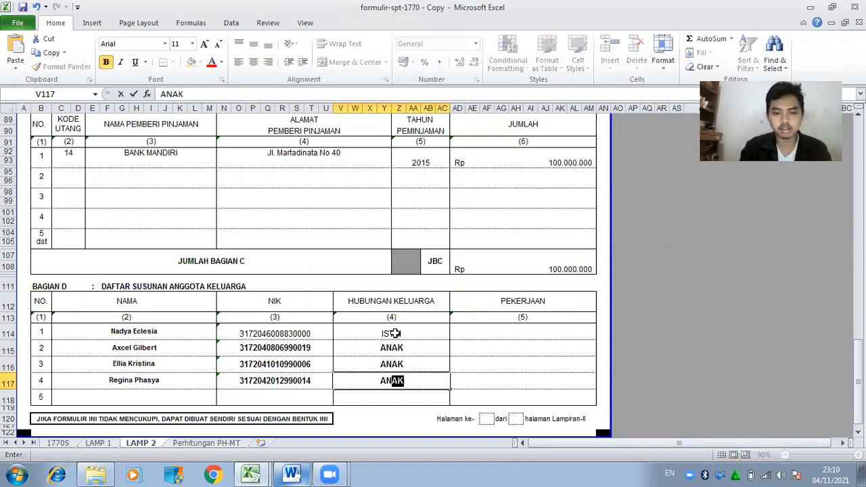
type("AK")
key("Tab")
Enter the occupations in column AD: IBU RUMAH TANGGA, then PELAJAR for the three children.
key("Up")
key("Up")
key("Up")
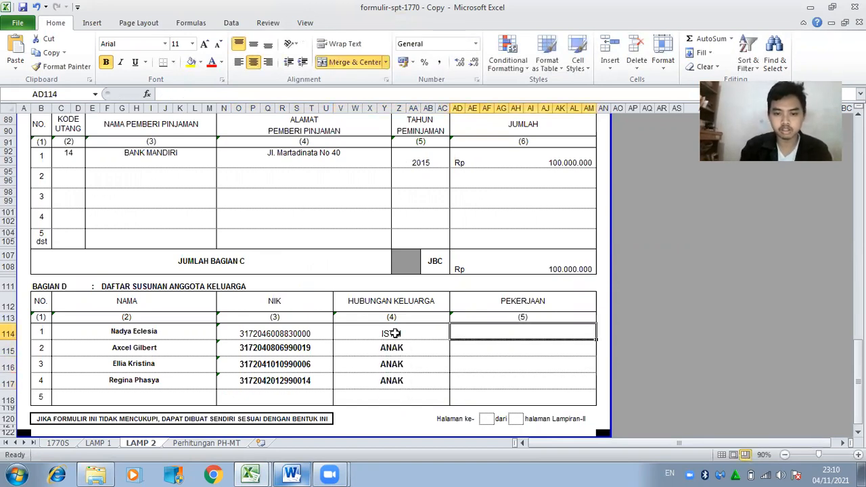
type("IBU RUMAH ")
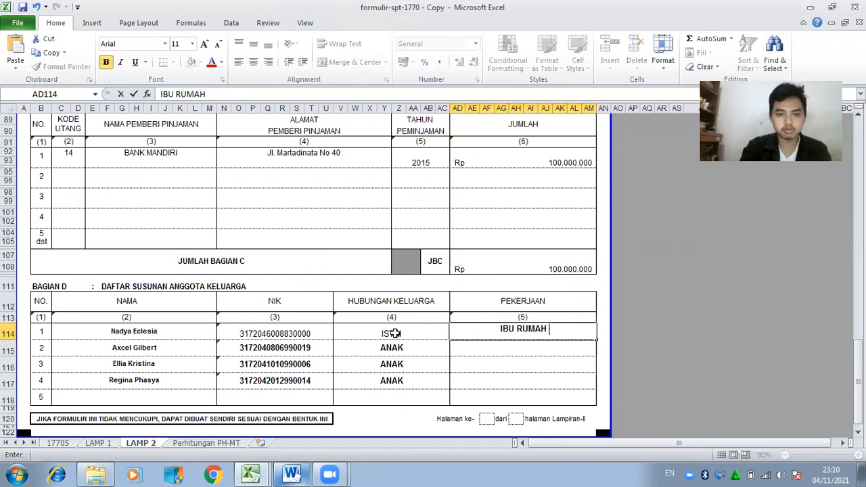
type("TANGGA")
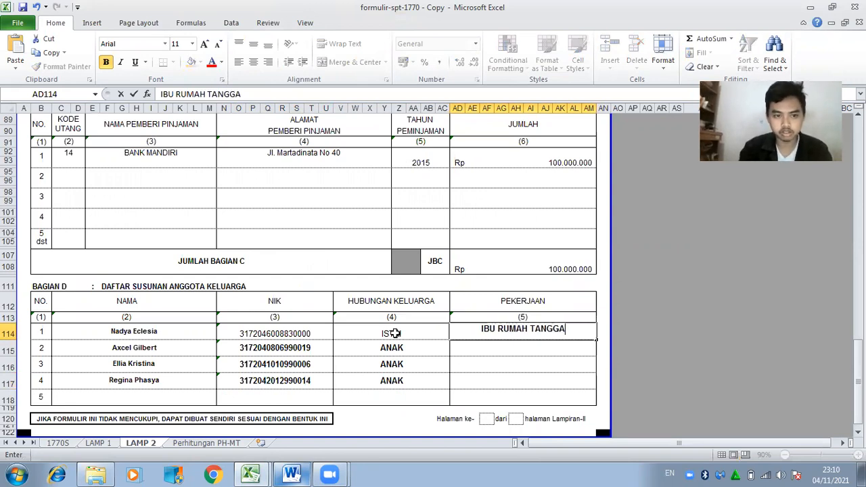
key("Return")
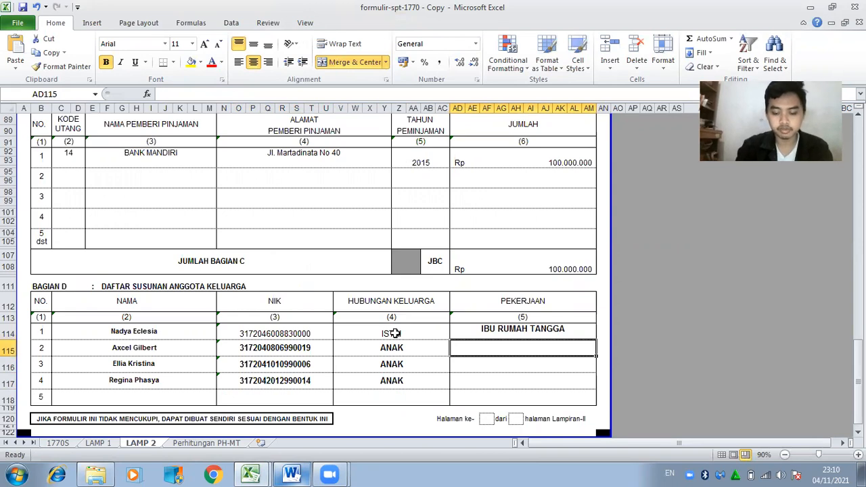
type("PELAJAR")
key("Return")
type("PELAJAR")
key("Return")
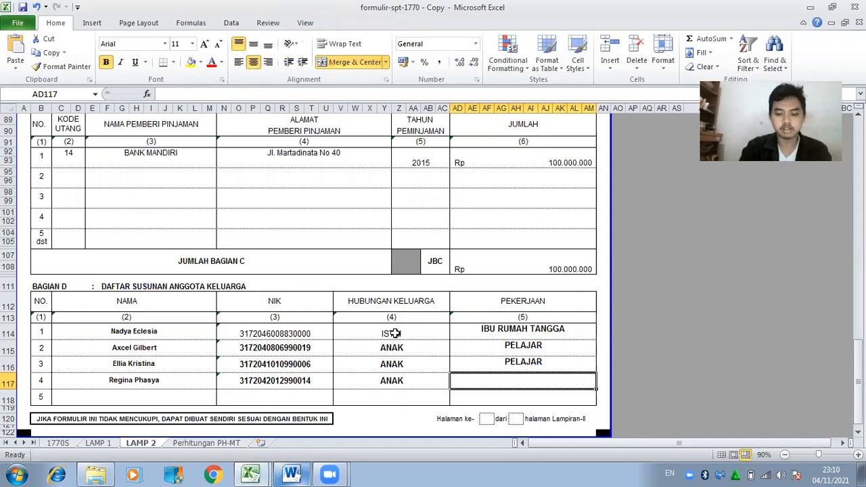
type("PELAJA")
key("Return")
key("Up")
key("Up")
key("Up")
key("Up")
key("Up")
key("Up")
key("Up")
key("Up")
key("Up")
key("Up")
key("Up")
key("Up")
key("Up")
key("Up")
key("Up")
key("Up")
key("Up")
key("Up")
key("Up")
key("Up")
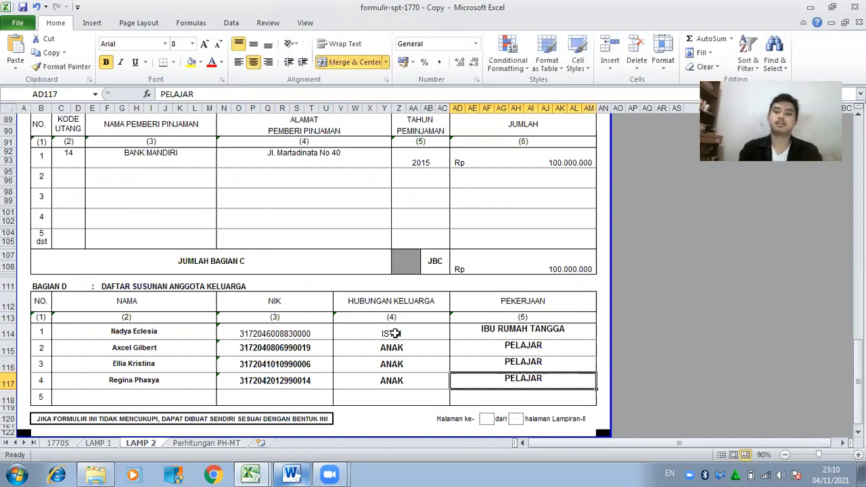
key("Up")
key("Up")
key("Up")
key("Up")
key("Up")
key("Up")
key("Up")
key("Up")
key("Up")
key("Up")
key("Up")
key("Up")
key("Up")
key("Up")
key("Up")
key("Up")
key("Up")
key("Up")
key("Up")
key("Up")
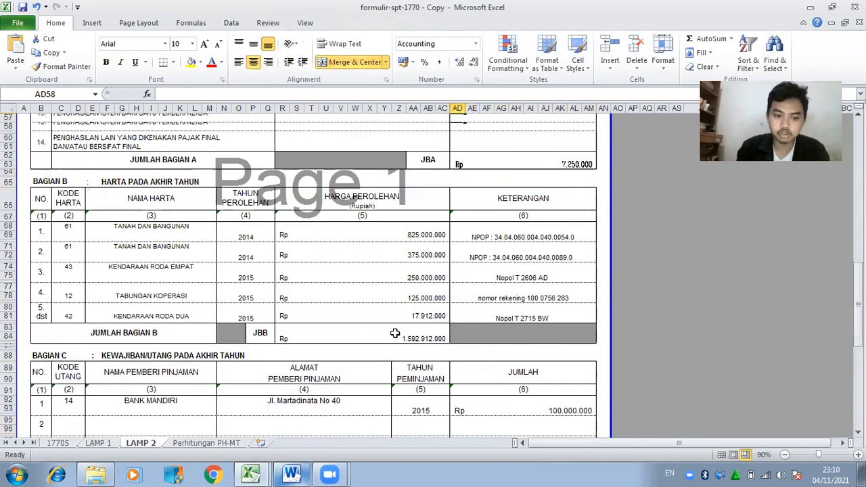
Check the cooperative interest and dividend amounts, their 10% tax formulas, and the JUMLAH BAGIAN A total.
key("Up")
key("Up")
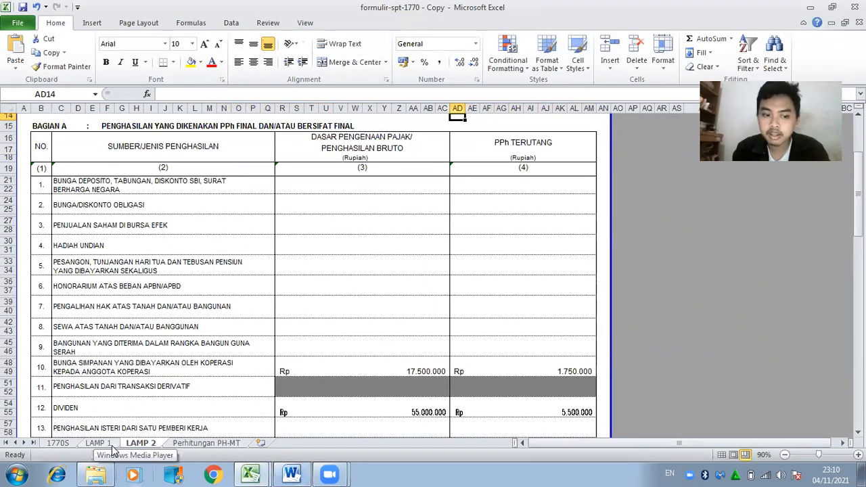
left_click_drag(858, 203, 859, 224)
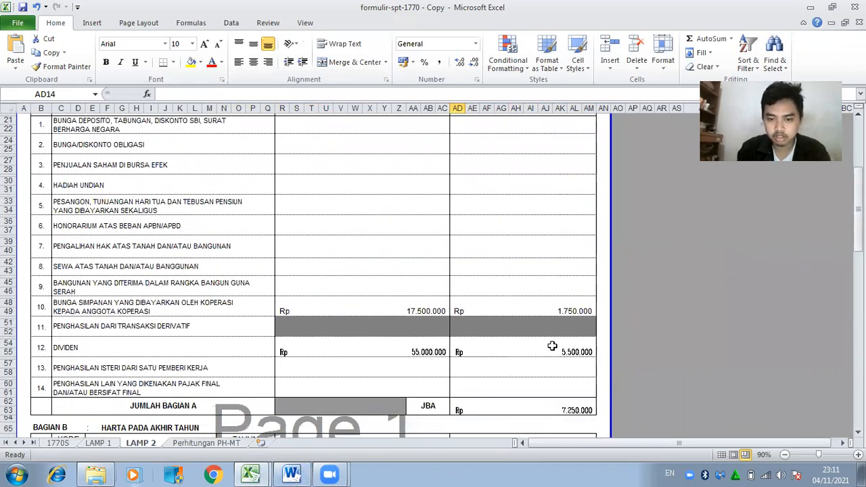
left_click(376, 303)
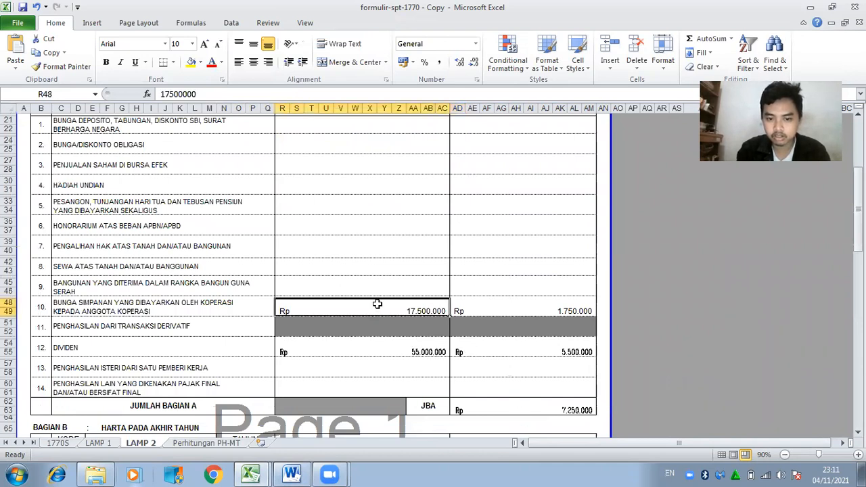
left_click(531, 313)
left_click(438, 352)
left_click(547, 352)
left_click(542, 414)
Scroll through the rest of Lampiran II and switch to the LAMP 1 sheet.
left_click_drag(858, 231, 858, 301)
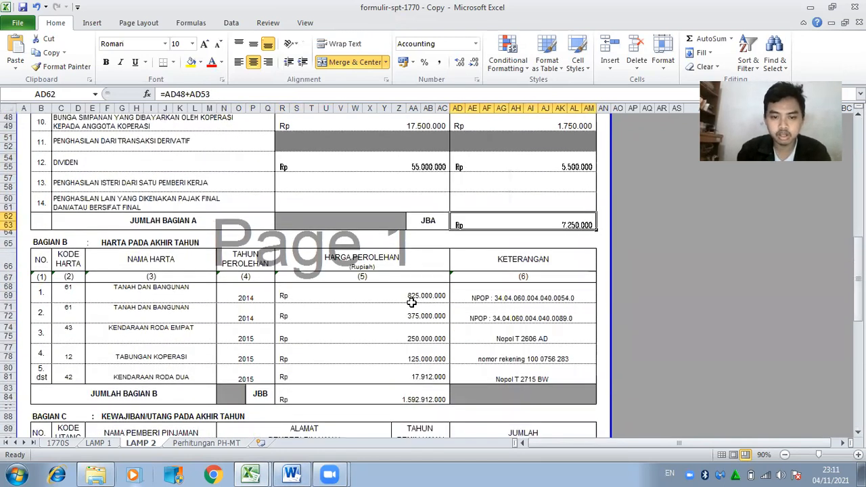
left_click_drag(857, 242, 812, 298)
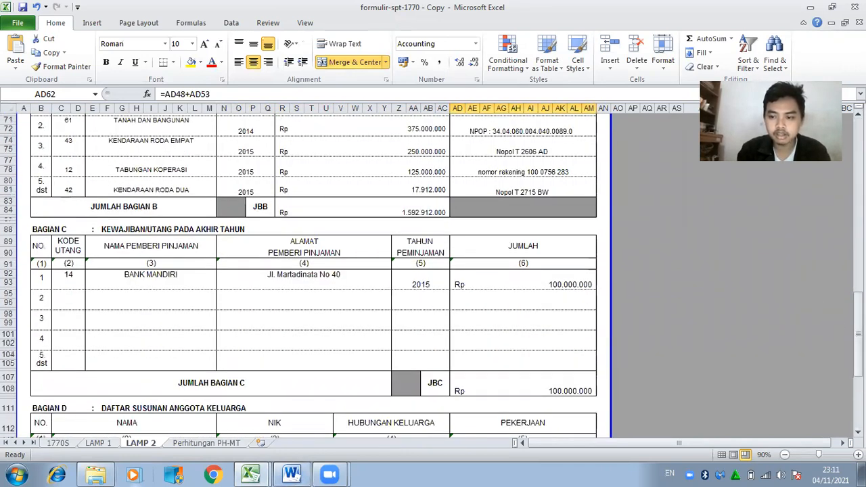
left_click_drag(859, 318, 856, 379)
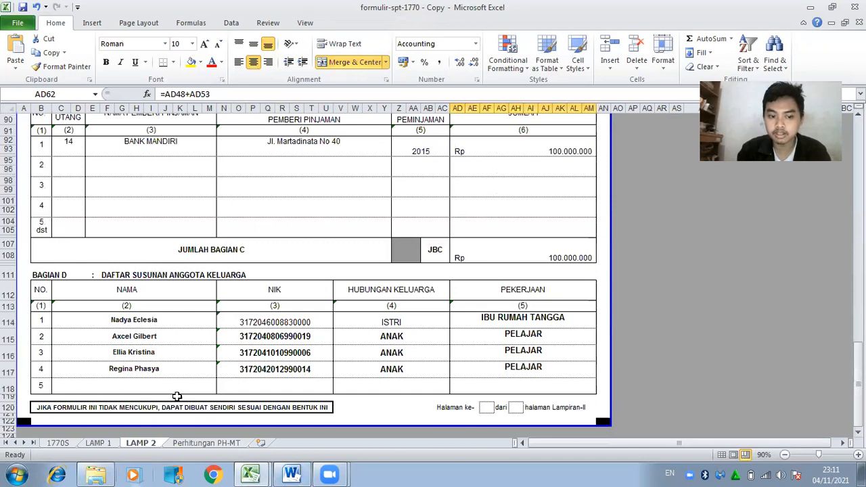
left_click(98, 443)
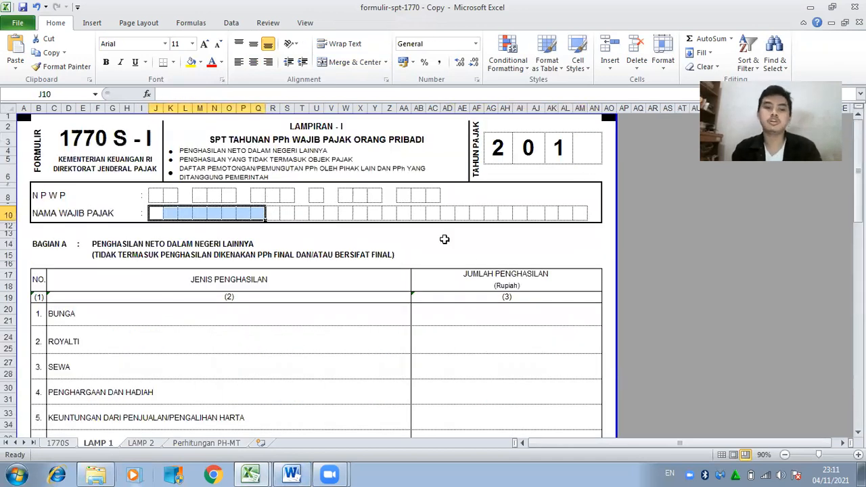
Enter 6 as the last tax-year digit, then type the first taxpayer NPWP digits from the Word source.
left_click(588, 156)
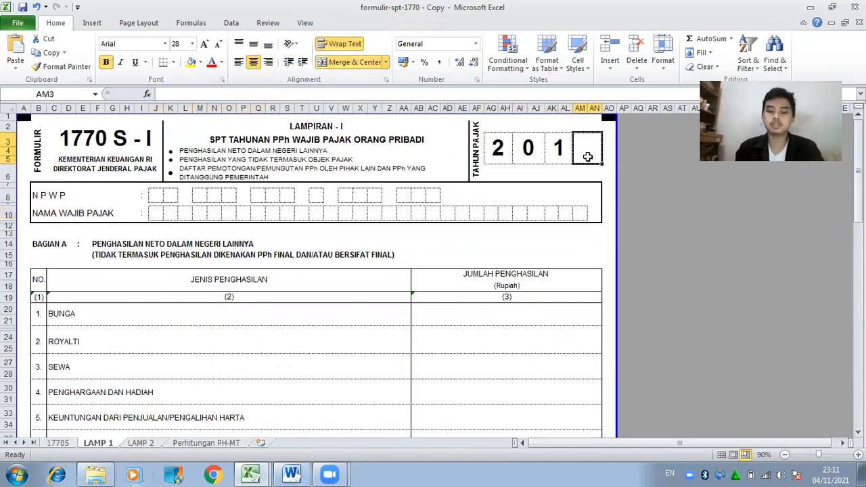
type("6")
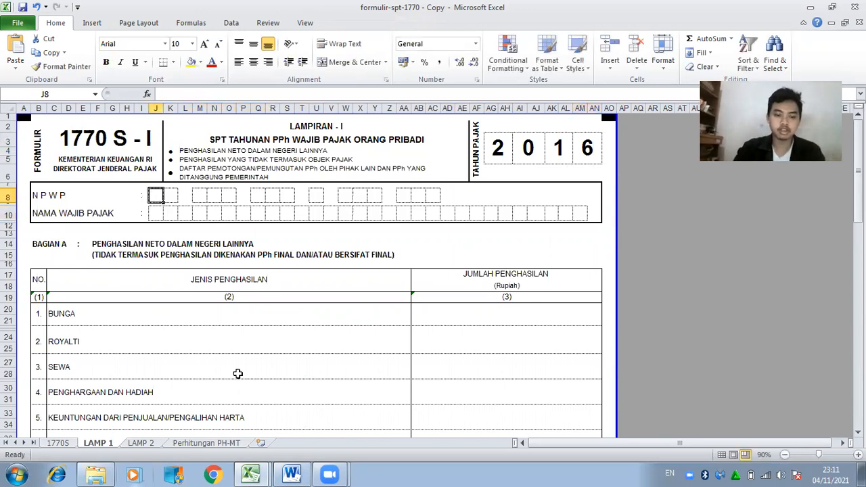
left_click(292, 474)
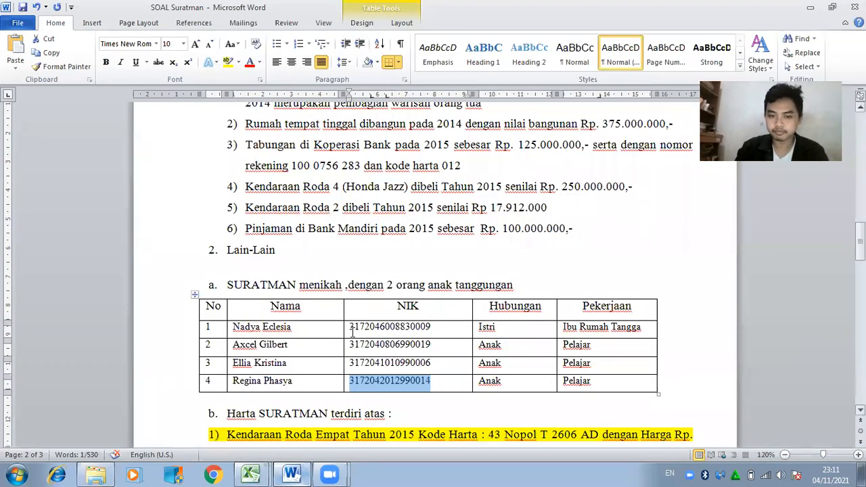
left_click_drag(861, 241, 861, 138)
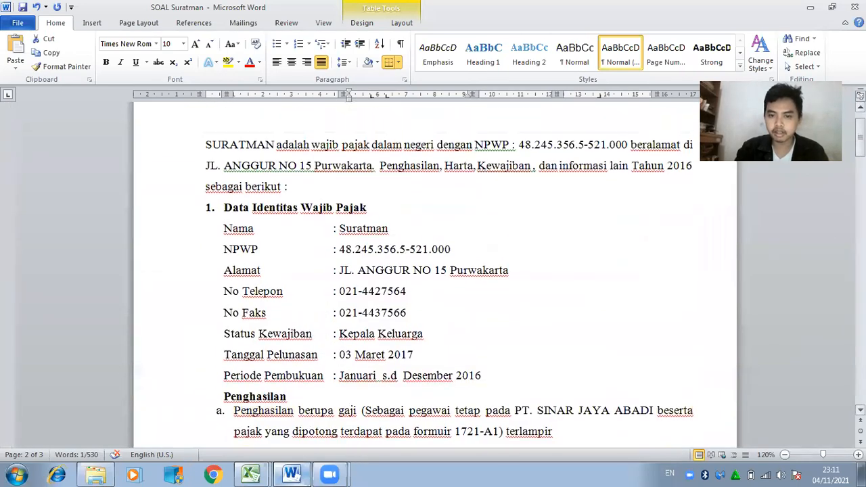
left_click(247, 474)
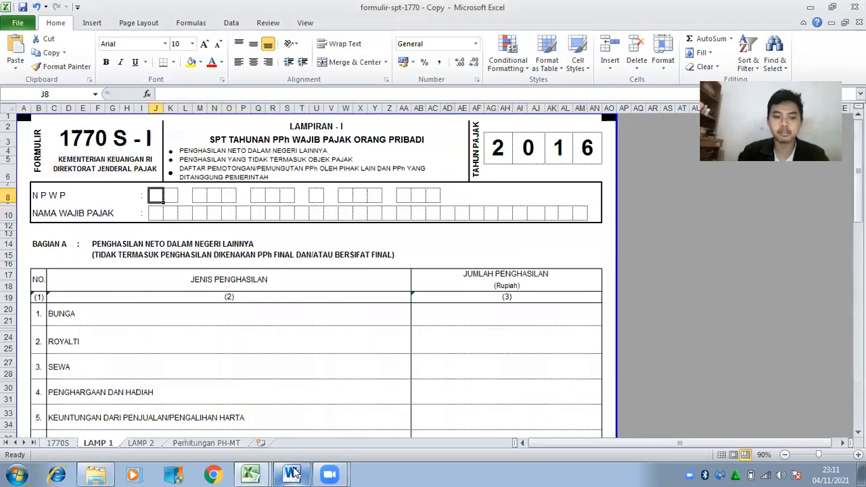
key("Tab")
key("Tab")
key("Tab")
key("Tab")
Continue the next NPWP digits in the row 8 boxes, checking them against the Word document.
left_click(293, 474)
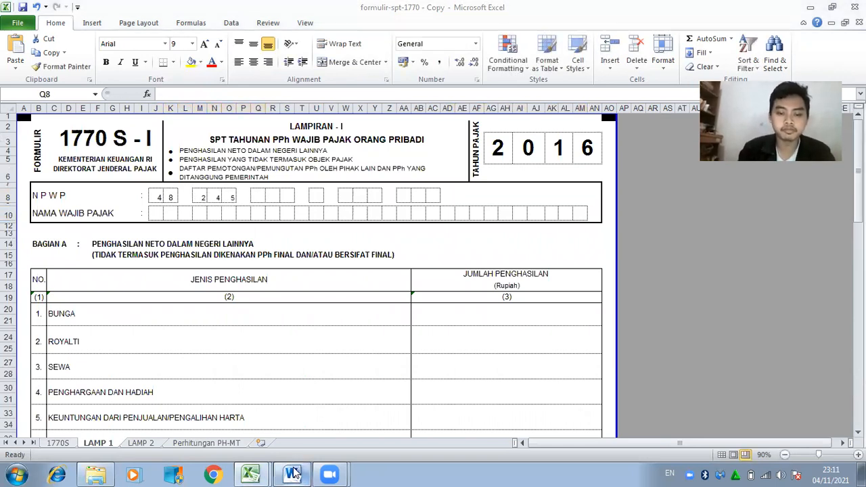
left_click(292, 474)
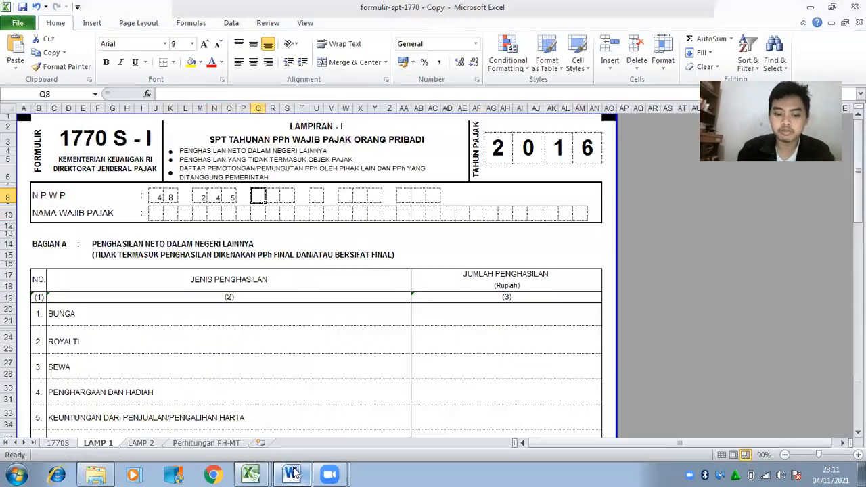
key("Tab")
key("Tab")
key("Tab")
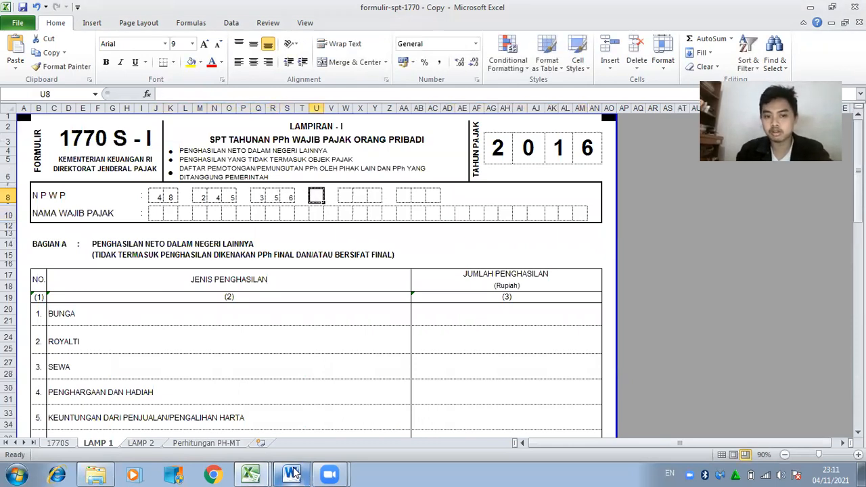
key("Tab")
Finish the remaining NPWP digits, correcting a misplaced zero along the way.
left_click(292, 474)
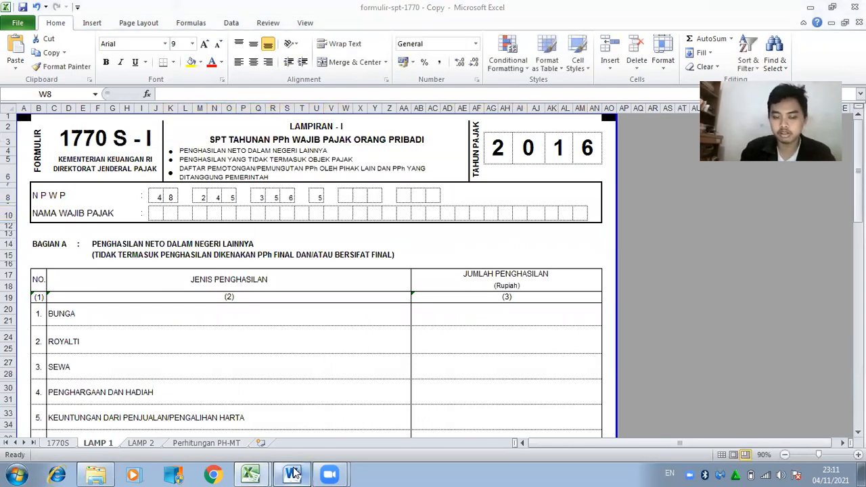
left_click(293, 474)
key("Tab")
key("Tab")
key("Right")
key("Right")
key("Right")
key("Left")
key("Left")
key("Delete")
key("Right")
key("Right")
Spell the taxpayer's name one letter per box across the row 10 name boxes.
key("Right")
type("0")
key("Right")
key("Down")
key("Left")
key("Left")
key("Left")
key("Left")
key("Left")
key("Left")
key("Left")
key("Left")
key("Left")
key("Left")
key("Left")
key("Left")
key("Left")
key("Left")
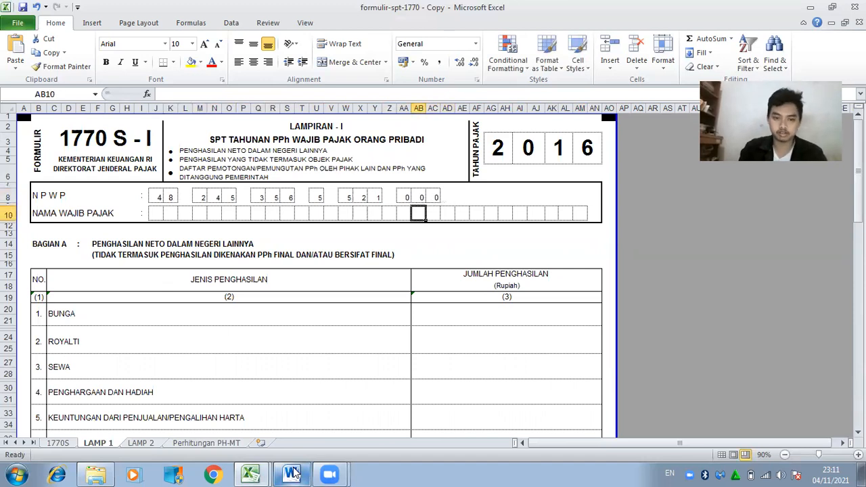
key("Left")
key("Left")
key("Left")
key("Left")
key("Left")
key("Left")
type("S")
key("Right")
type("U")
key("Right")
type("R")
key("Right")
type("A")
key("Right")
type("T")
key("Right")
type("M")
key("Right")
type("A")
key("Right")
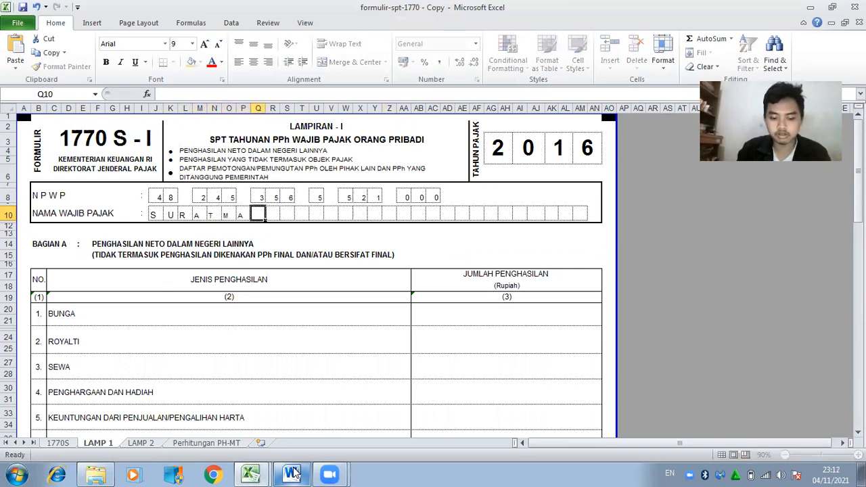
type("N")
key("Right")
key("Down")
key("Down")
key("Down")
key("Down")
key("Down")
key("Down")
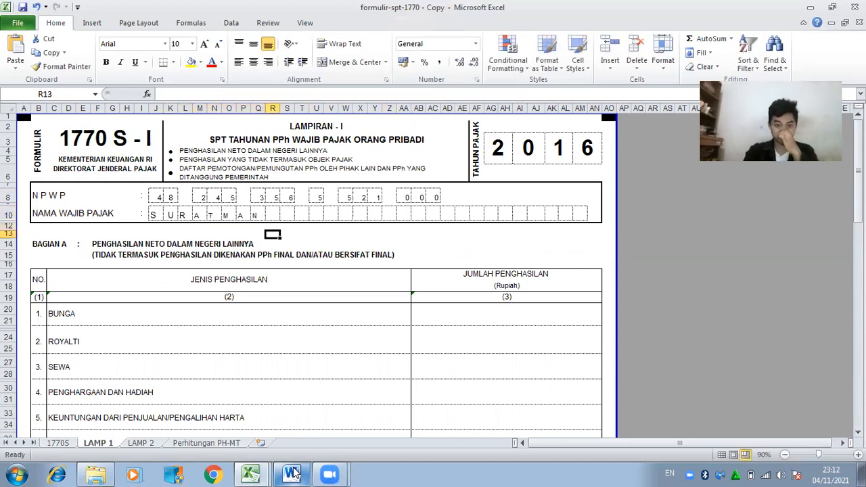
key("Down")
key("Down")
key("Down")
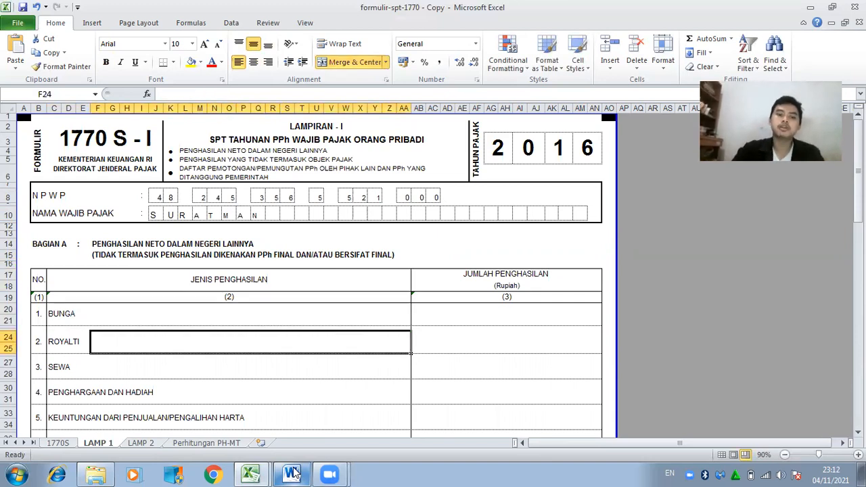
left_click(303, 474)
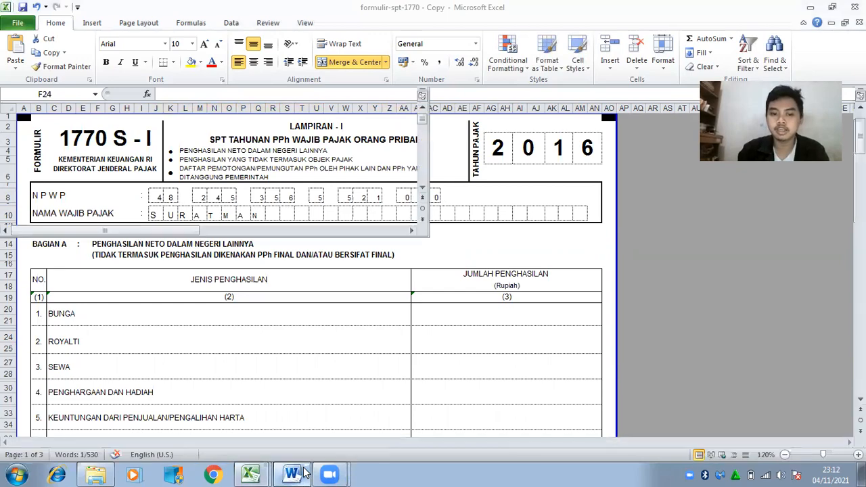
scroll(434, 274, "down", 7)
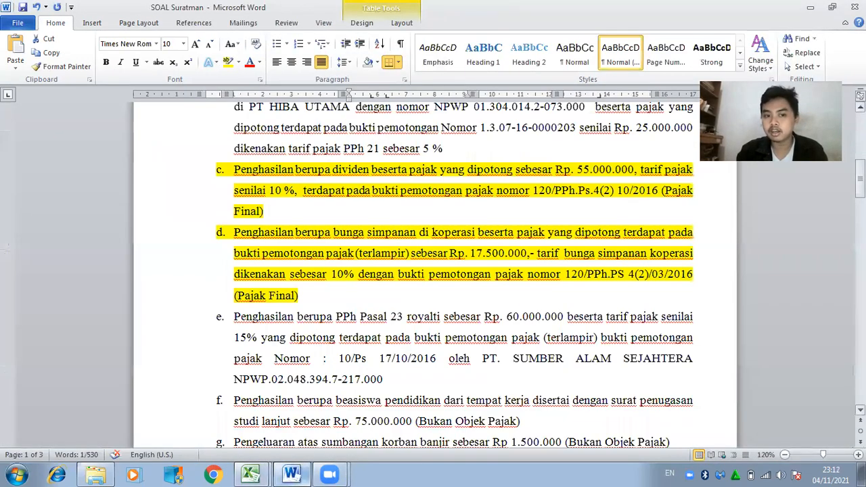
scroll(434, 274, "up", 5)
scroll(435, 274, "down", 6)
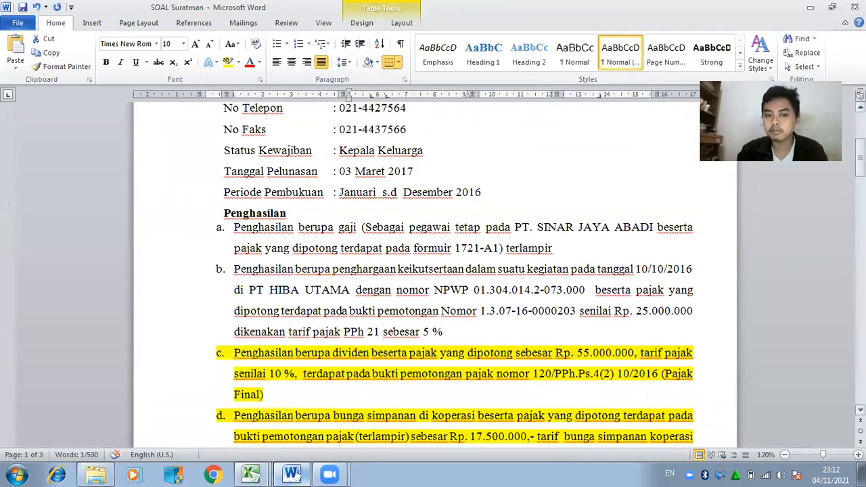
scroll(435, 274, "up", 5)
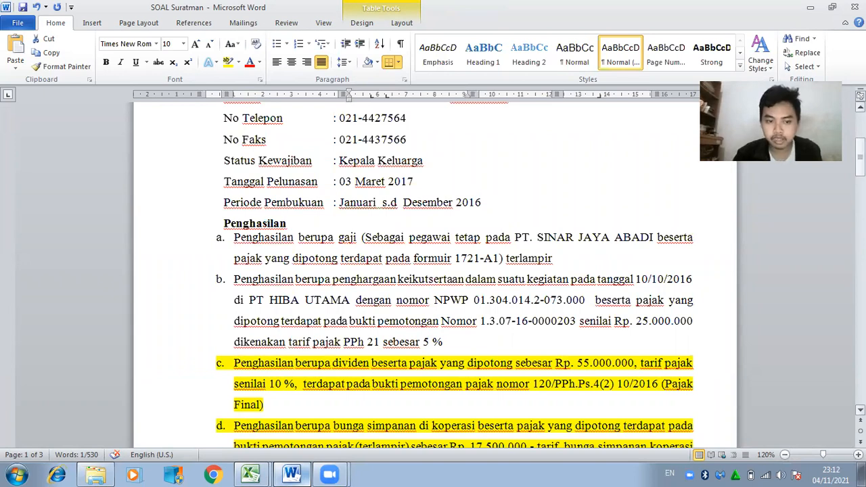
scroll(434, 274, "down", 7)
left_click_drag(860, 197, 861, 177)
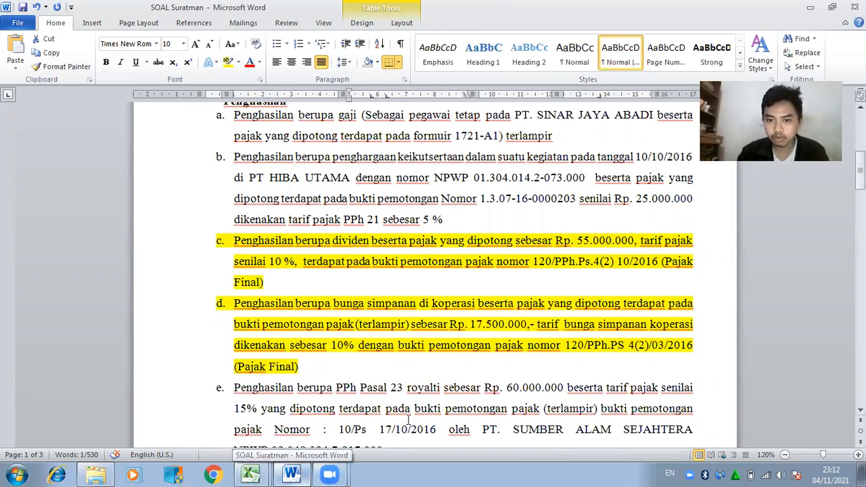
left_click(308, 473)
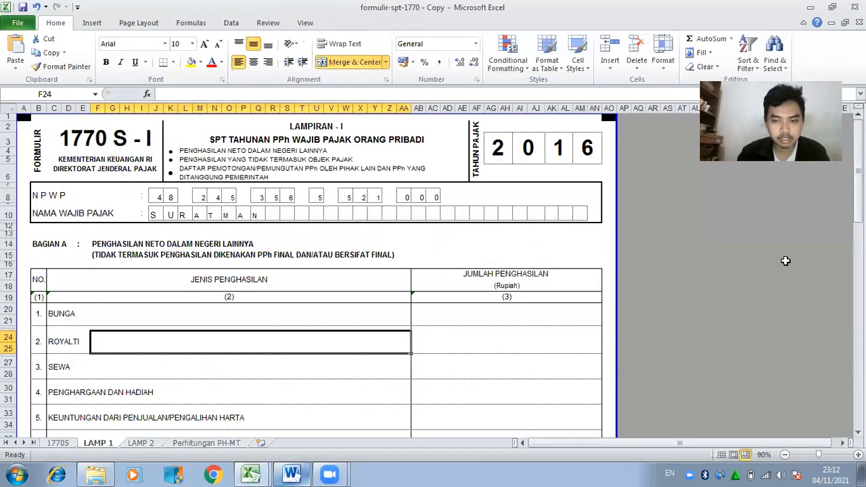
Enter 25.000.000 for PENGHARGAAN DAN HADIAH and 60.000.000 for ROYALTI.
scroll(435, 332, "down", 2)
left_click(448, 324)
type("25.000.000")
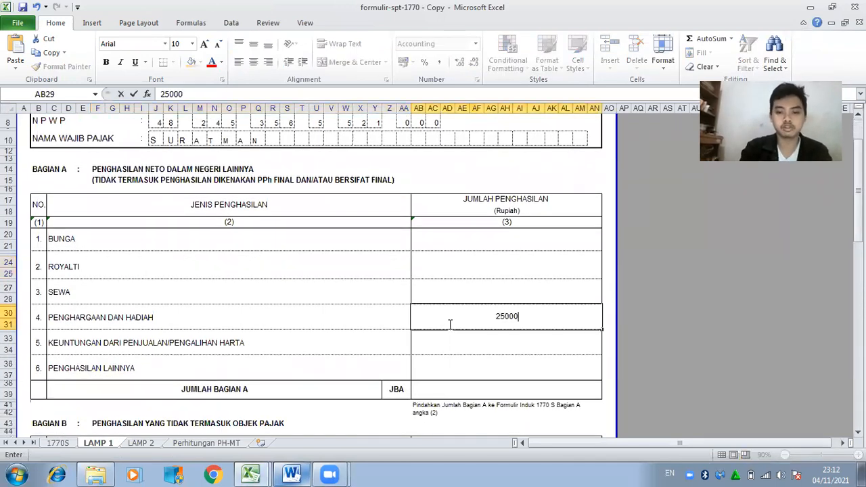
key("Return")
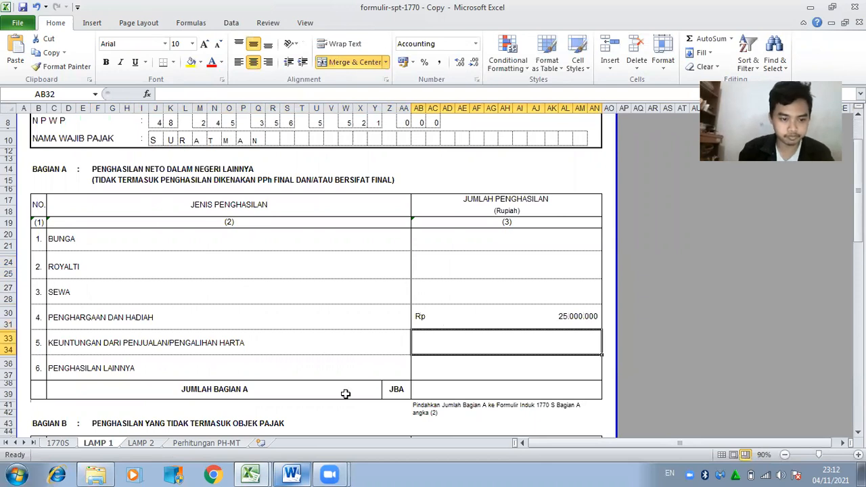
left_click(291, 474)
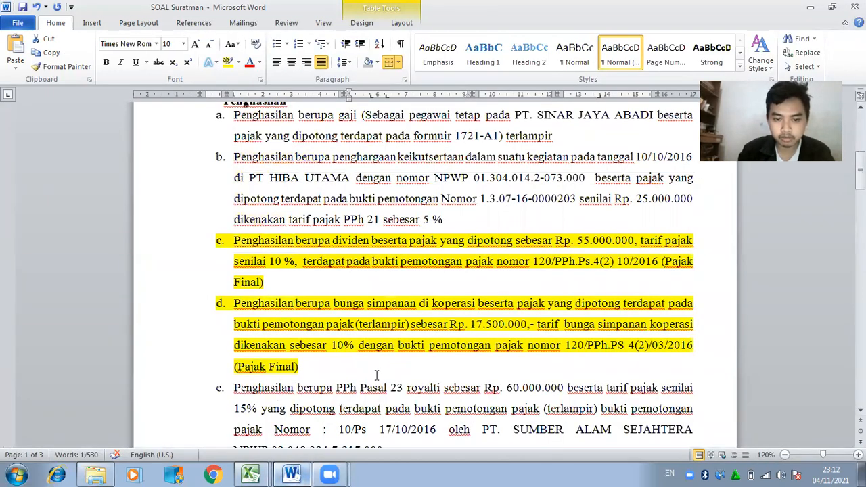
left_click(251, 474)
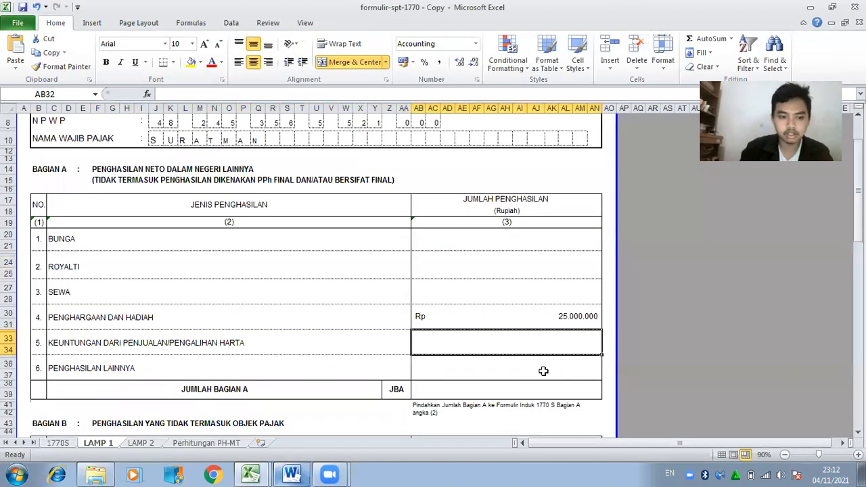
key("Up")
key("Up")
key("Up")
type("60000000")
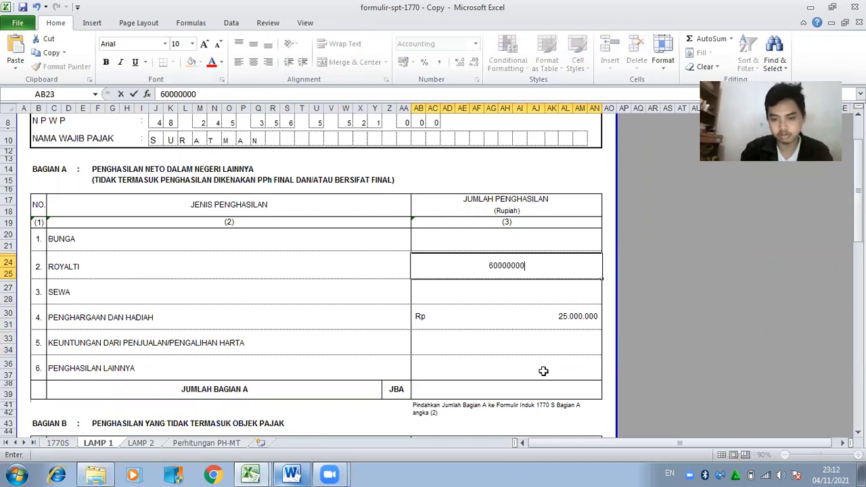
key("Return")
Sum the royalty and award cells (=AB23+AB30) in JUMLAH BAGIAN A, giving 85.000.000.
key("Up")
key("Down")
key("Down")
key("Down")
key("Down")
key("Down")
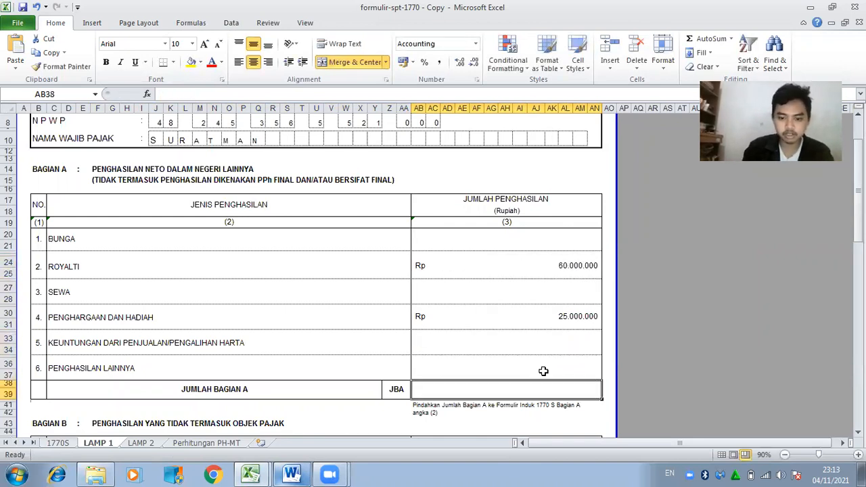
type("=")
left_click(553, 267)
type("+")
left_click(553, 328)
key("Return")
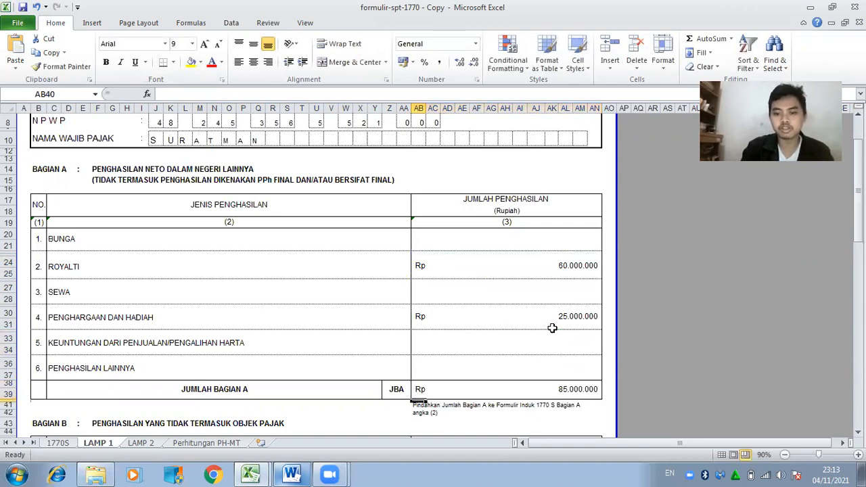
left_click_drag(859, 218, 858, 295)
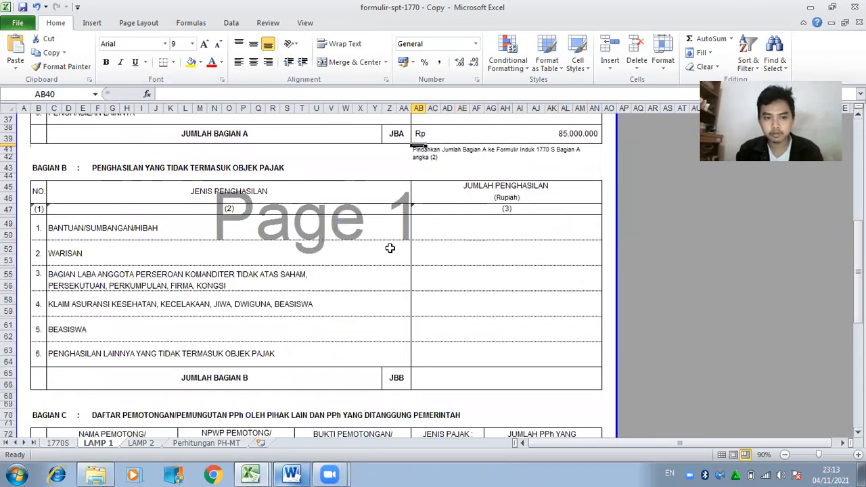
Highlight income items b and e yellow in the Word question document.
left_click(291, 473)
left_click_drag(227, 156, 448, 219)
left_click(228, 62)
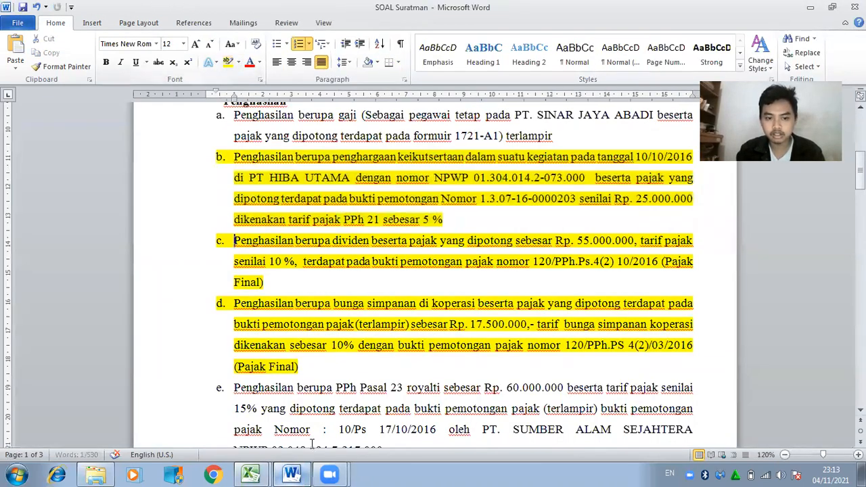
left_click_drag(234, 387, 402, 392)
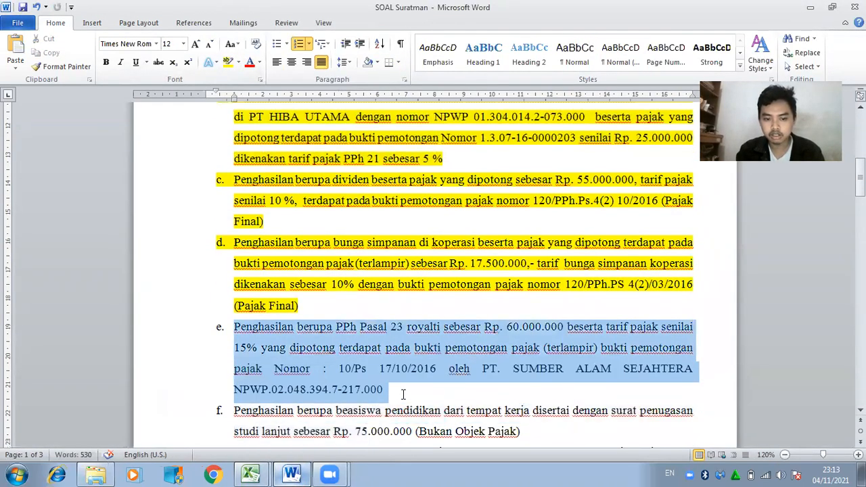
left_click(228, 61)
scroll(275, 192, "down", 5)
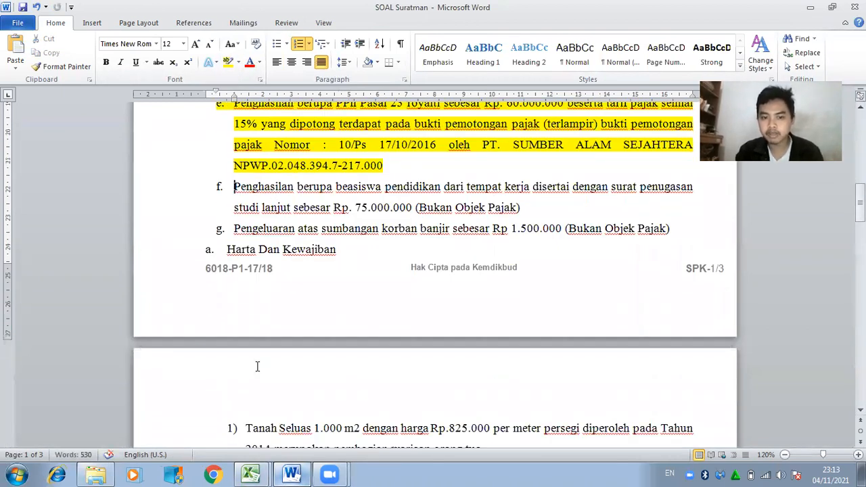
left_click(265, 474)
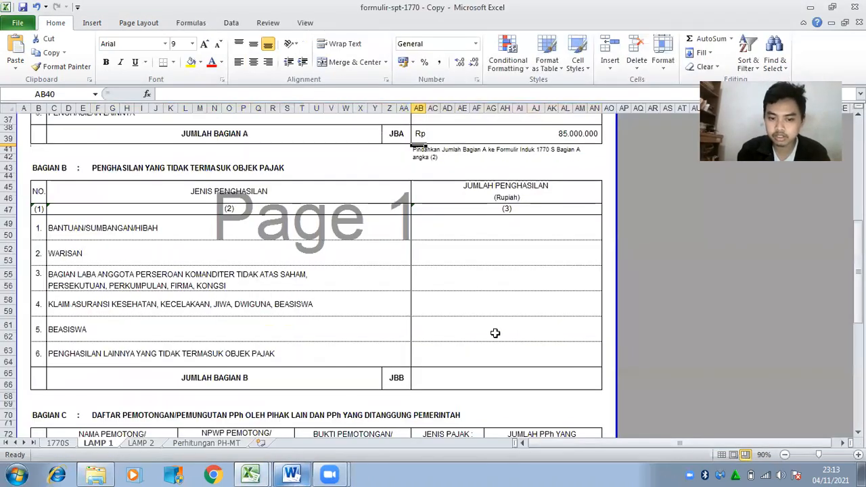
Enter 75.000.000 for BEASISWA and 1.500.000 for BANTUAN/SUMBANGAN/HIBAH.
left_click(486, 323)
type("75")
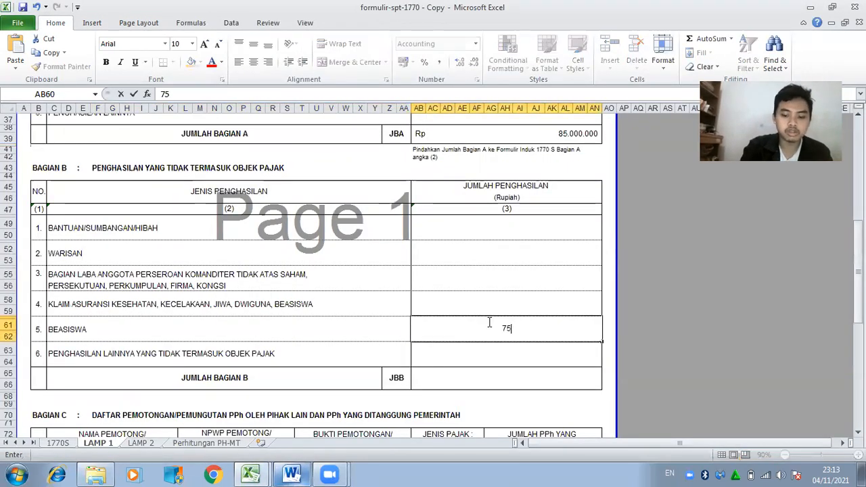
type("000000")
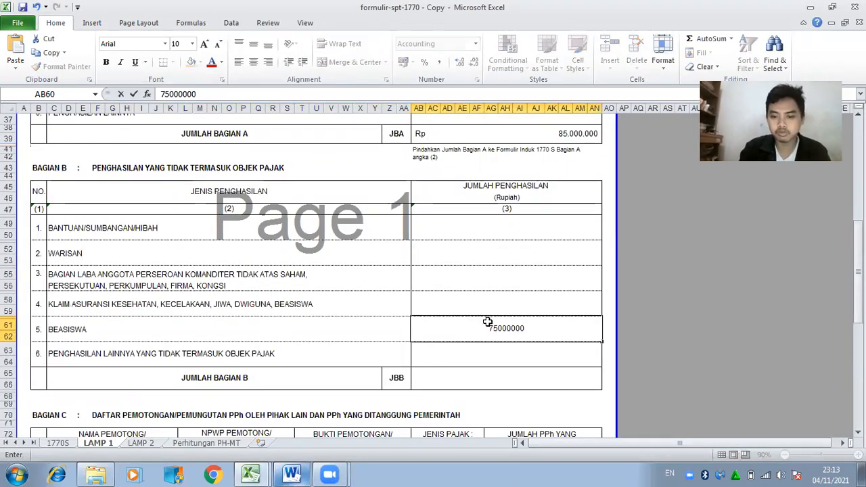
key("Return")
key("Up")
key("Up")
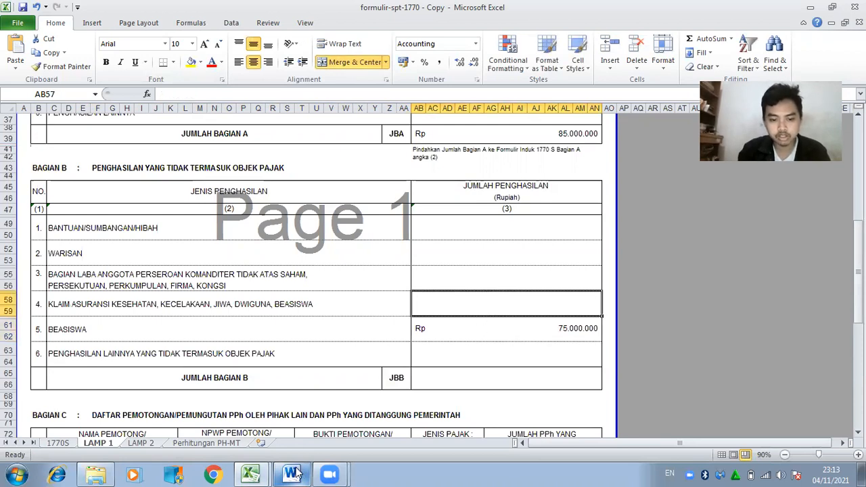
left_click(293, 474)
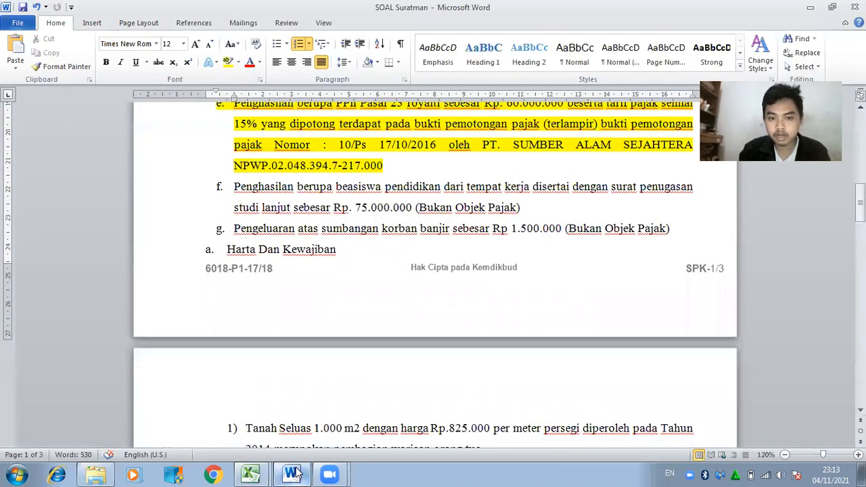
left_click(293, 474)
left_click(499, 222)
type("1.500.000")
key("Return")
Sum the grant and scholarship cells (=AB48+AB61) in JUMLAH BAGIAN B, giving 76.500.000.
key("Down")
key("Down")
key("Down")
key("Down")
type("=")
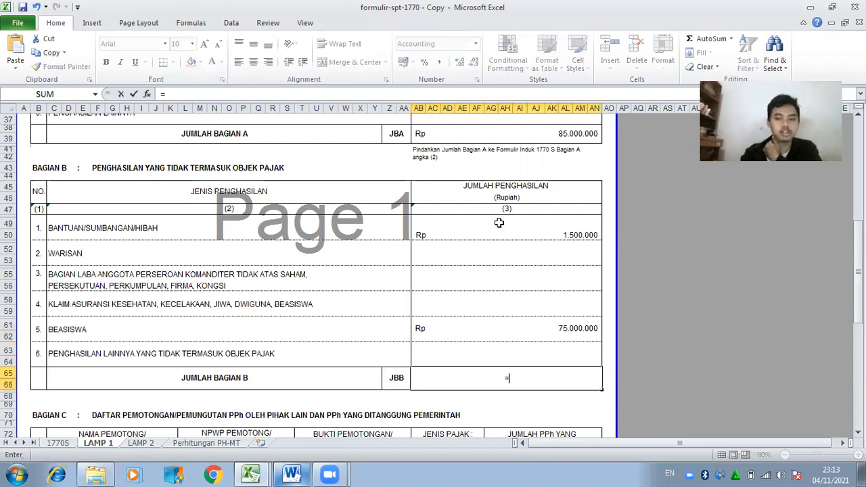
left_click(505, 231)
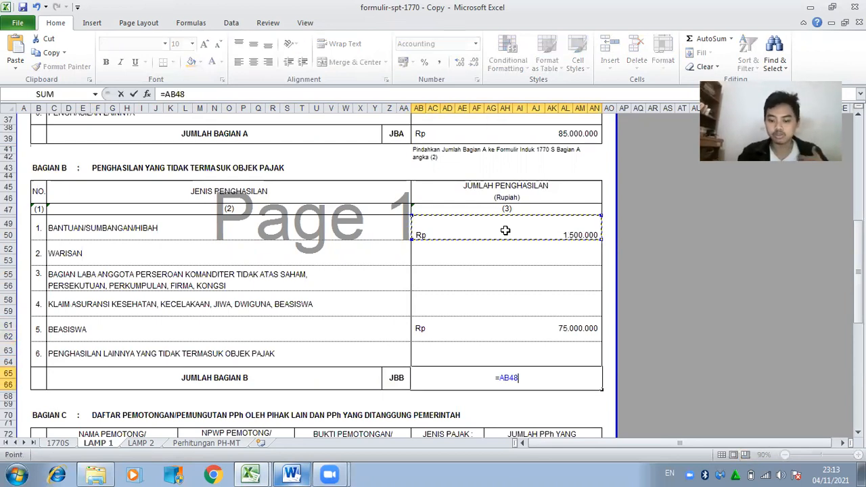
type("+")
left_click(519, 323)
key("Return")
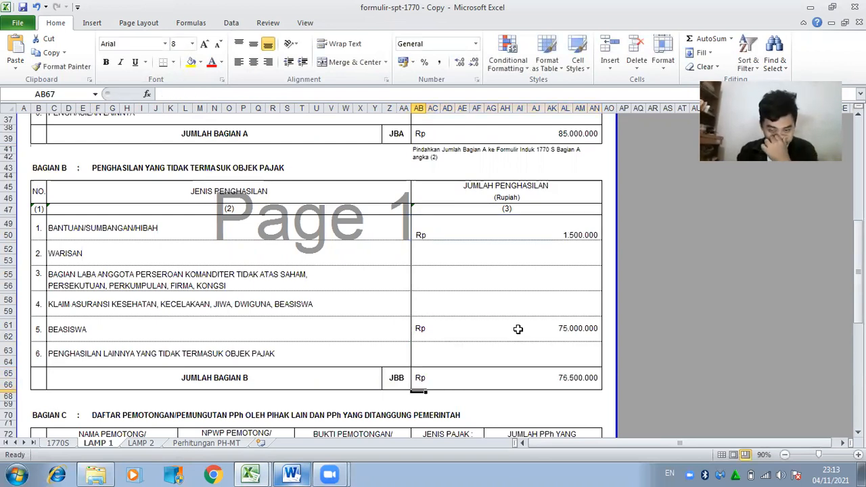
left_click_drag(858, 271, 858, 313)
left_click(112, 242)
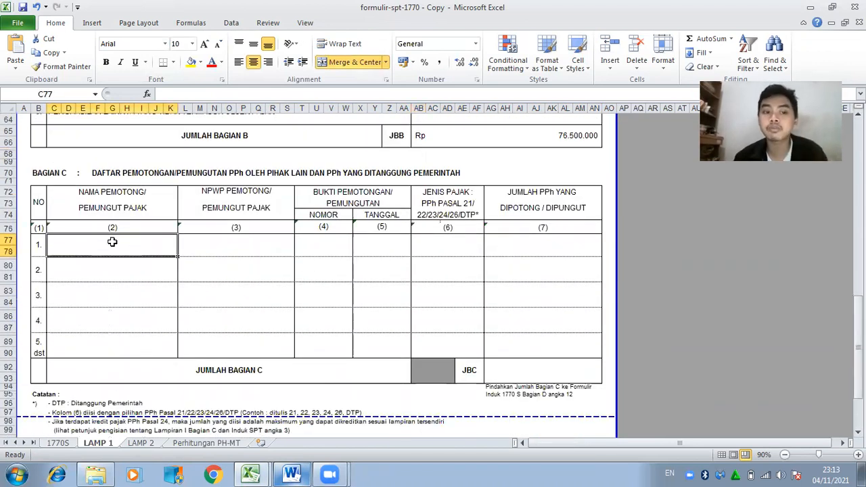
Copy withholder name PT. SINAR JAYA ABADI from the 1721-A1 slip into C77.
left_click(251, 473)
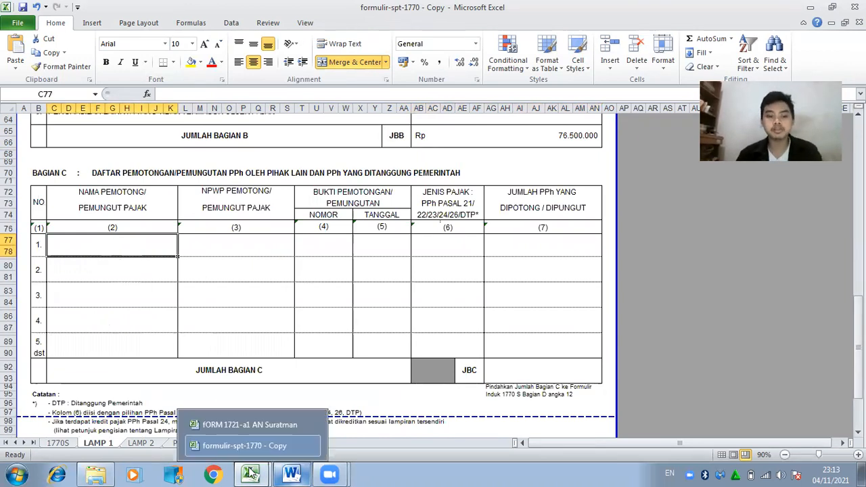
left_click(244, 423)
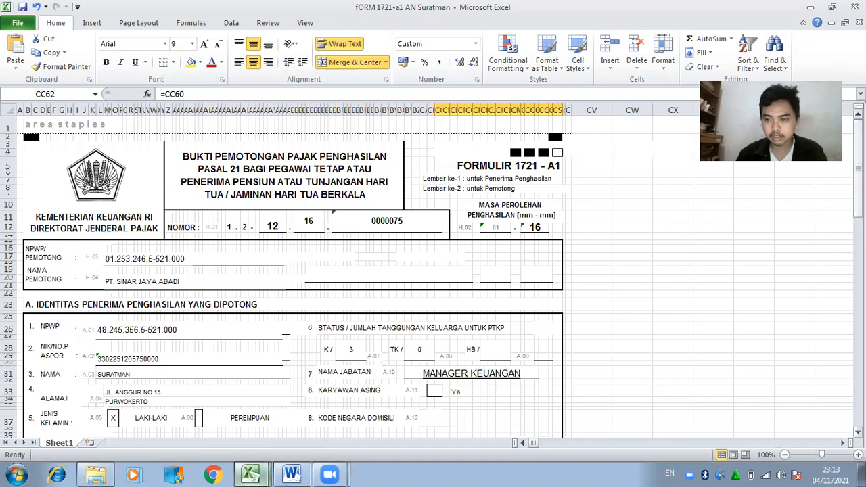
left_click(148, 277)
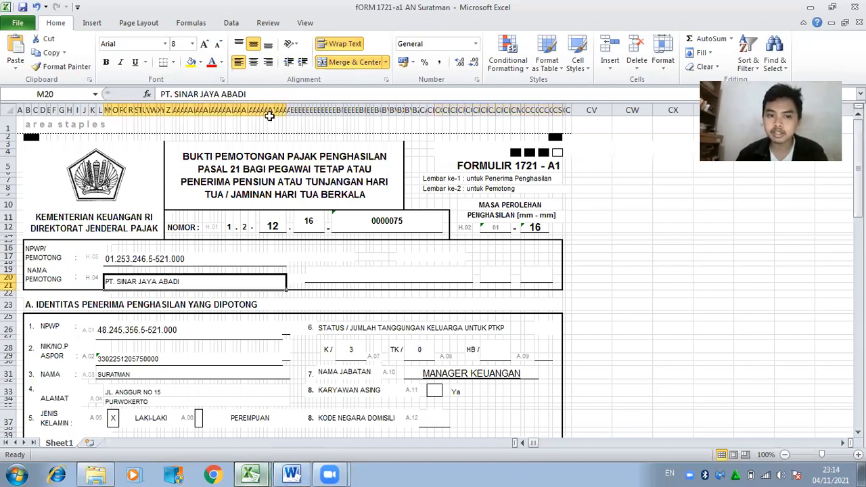
left_click(262, 94)
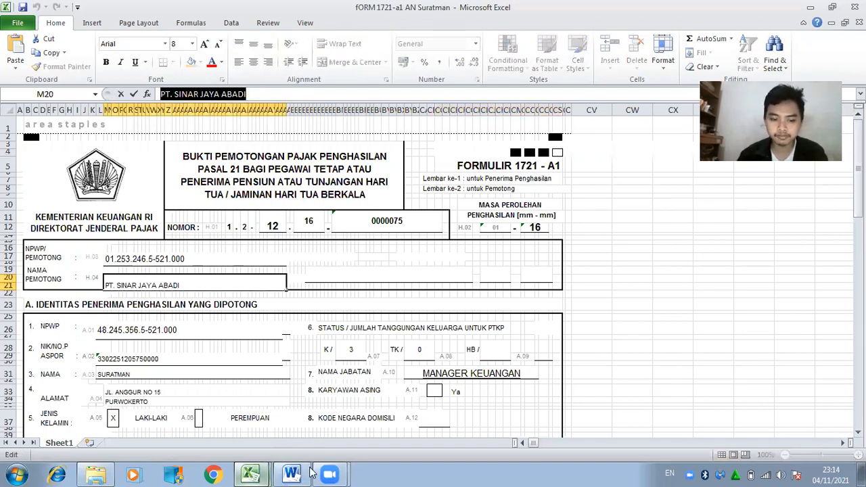
left_click(311, 473)
mouse_move(251, 473)
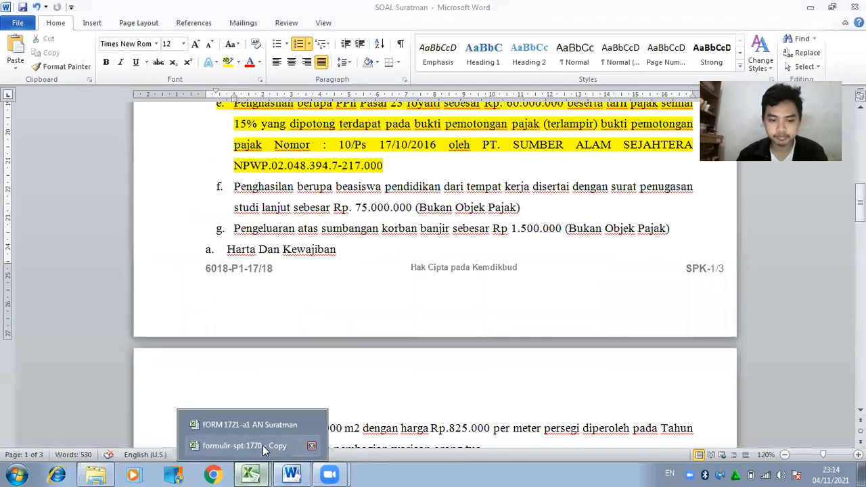
left_click(263, 445)
left_click(172, 95)
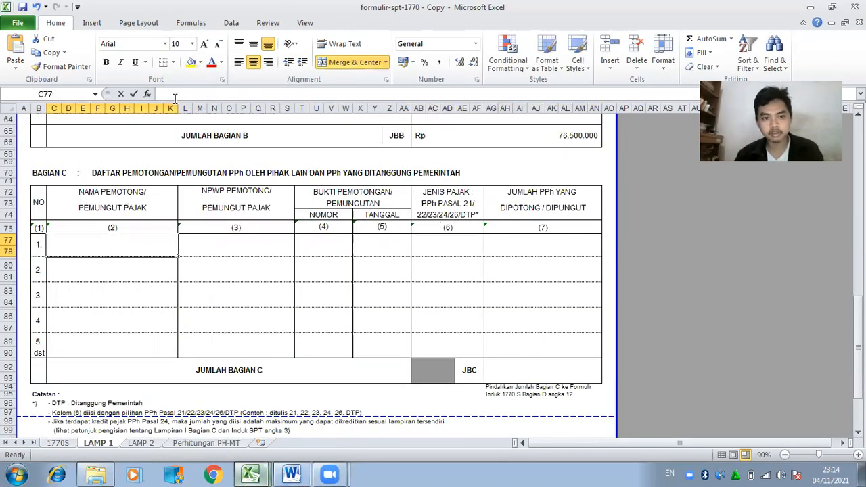
key("ctrl+v")
left_click(241, 237)
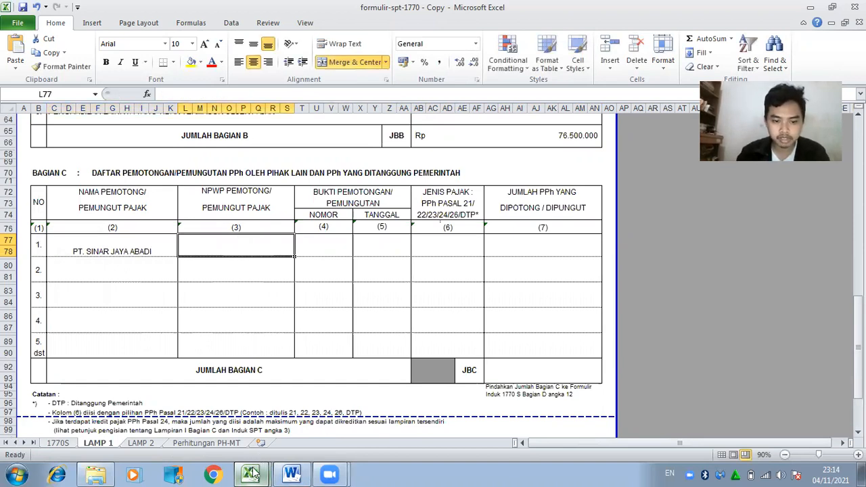
Copy the withholder's NPWP from the 1721-A1 slip into the NPWP PEMOTONG cell.
mouse_move(251, 474)
left_click(251, 423)
left_click(175, 263)
left_click(260, 94)
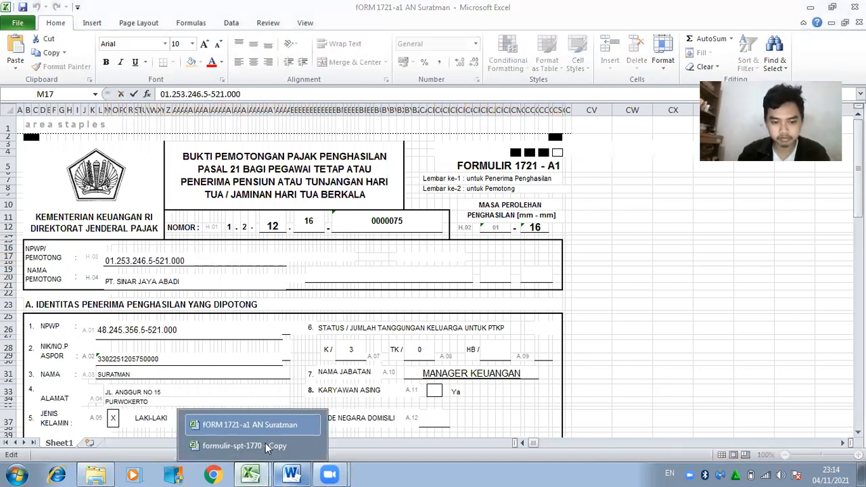
left_click(271, 446)
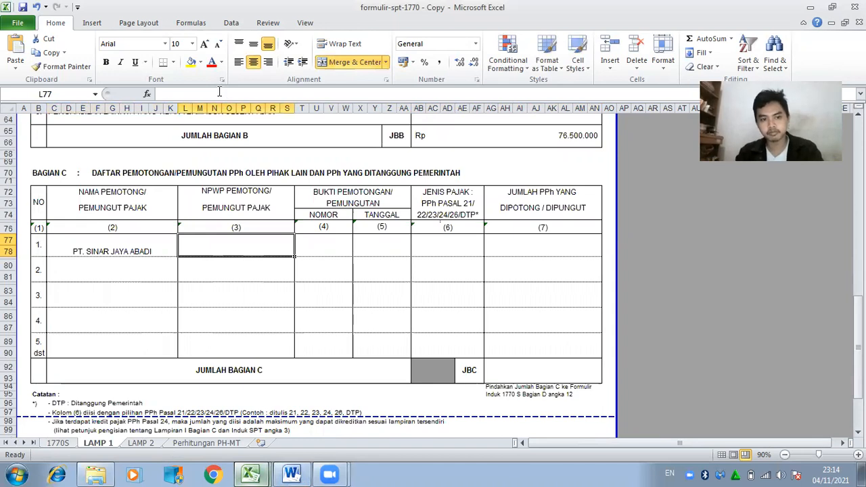
key("ctrl+v")
left_click(306, 242)
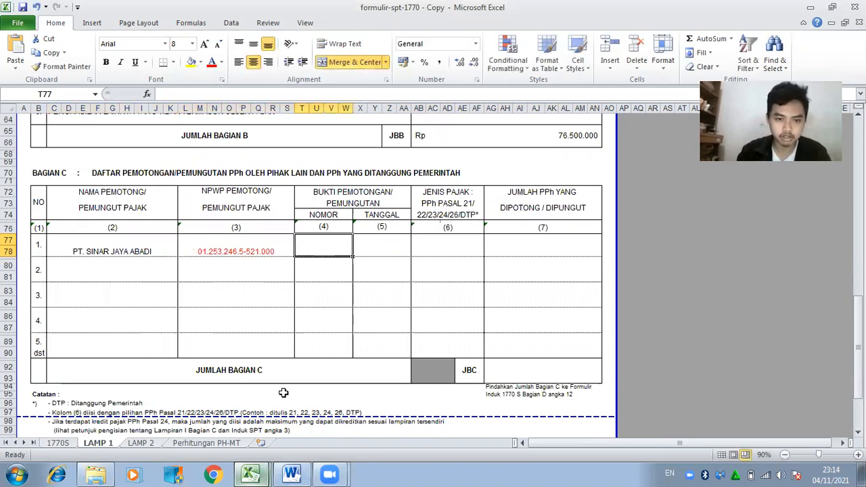
left_click(233, 420)
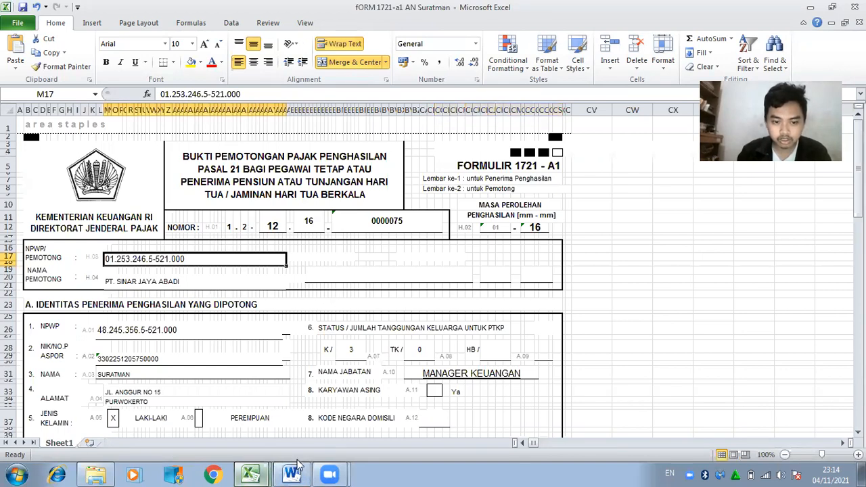
mouse_move(271, 474)
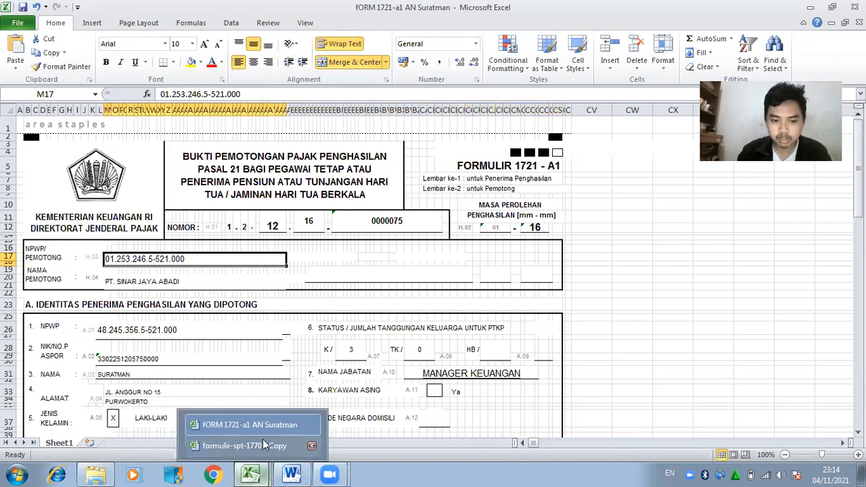
left_click(264, 446)
mouse_move(254, 474)
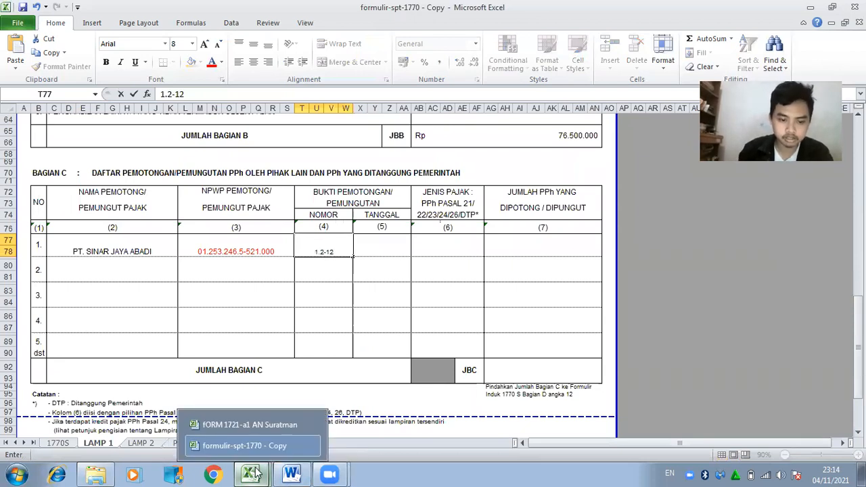
left_click(254, 425)
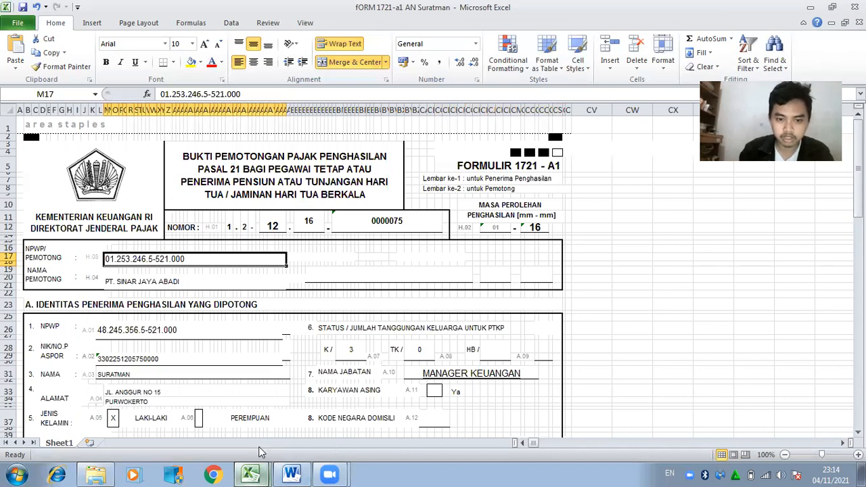
mouse_move(261, 474)
left_click(260, 446)
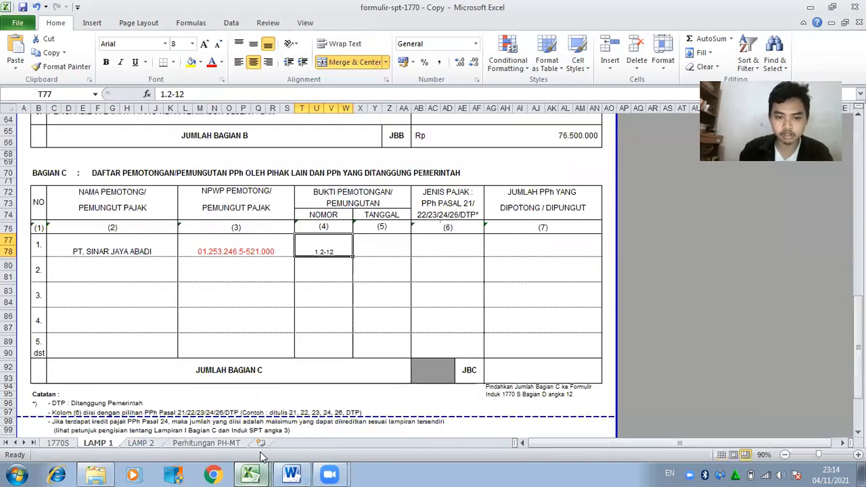
left_click(245, 93)
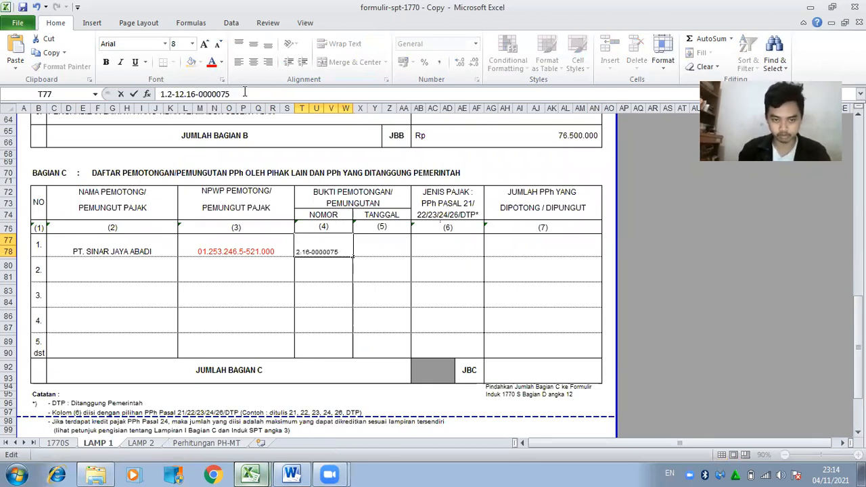
left_click(395, 249)
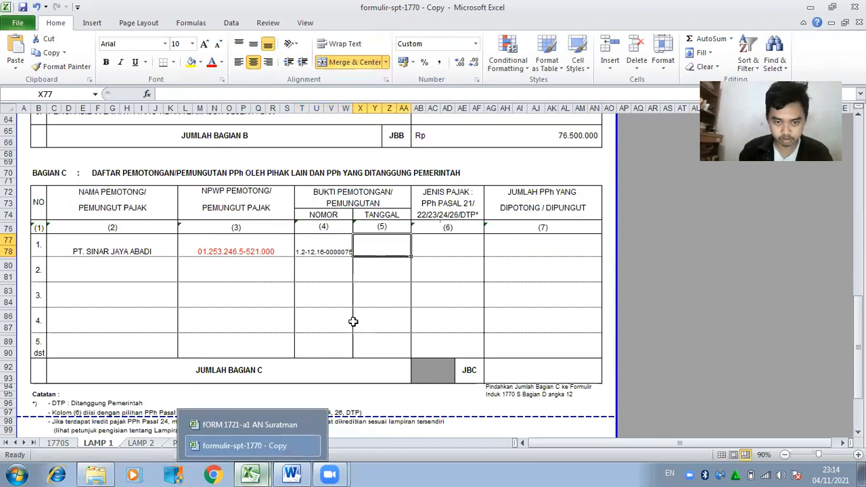
Widen the NOMOR column to fit the slip number and recheck the 1721-A1 slip.
left_click_drag(353, 109, 363, 110)
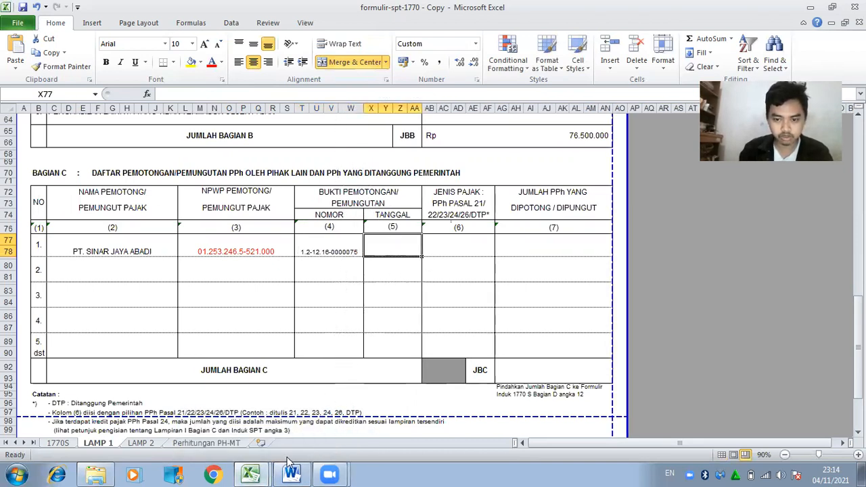
mouse_move(279, 471)
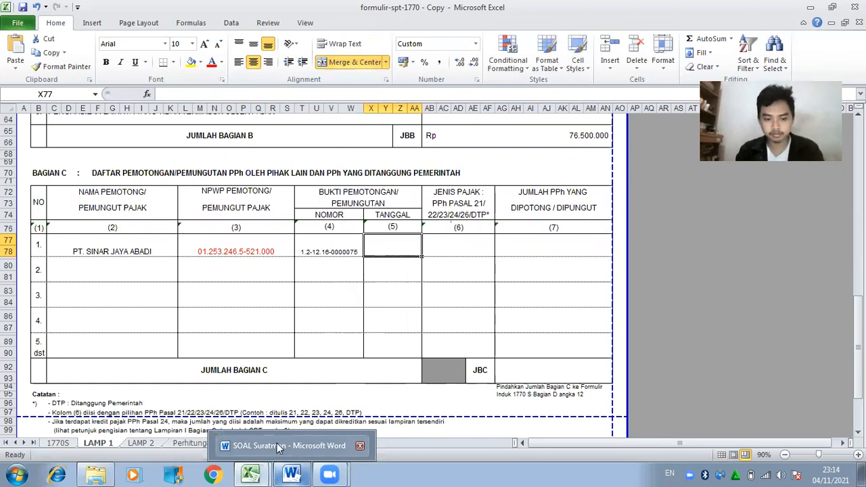
left_click(249, 425)
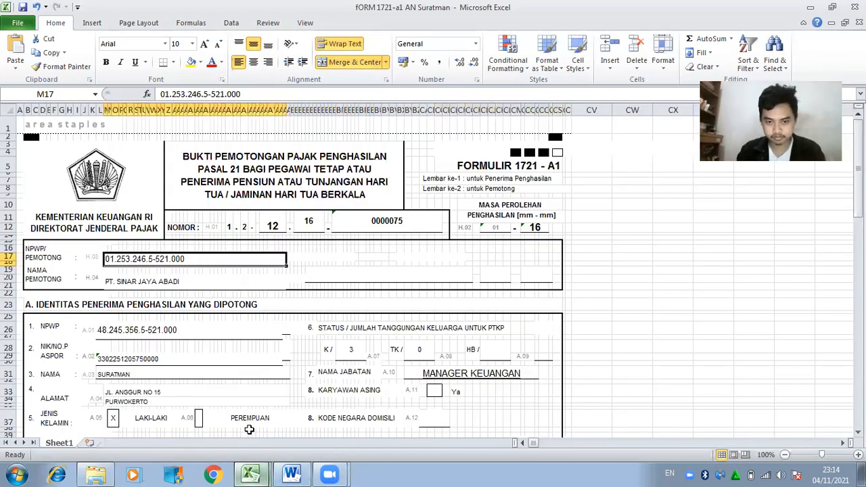
left_click_drag(858, 195, 858, 332)
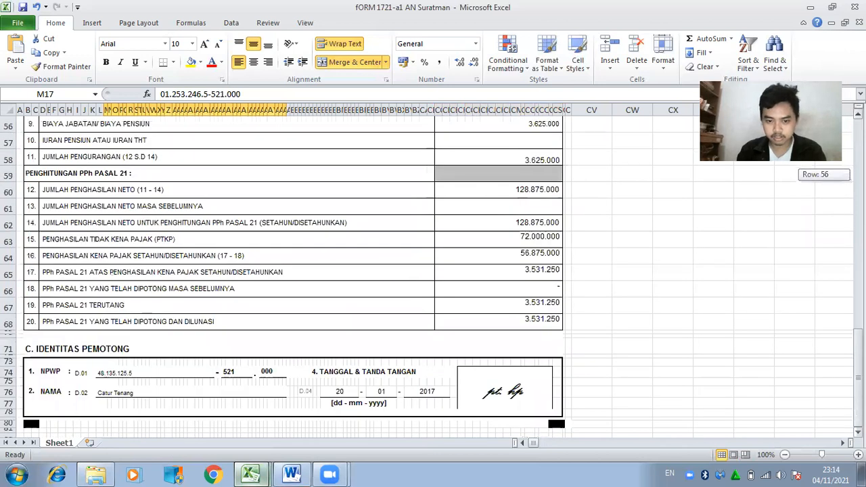
mouse_move(263, 474)
left_click(261, 450)
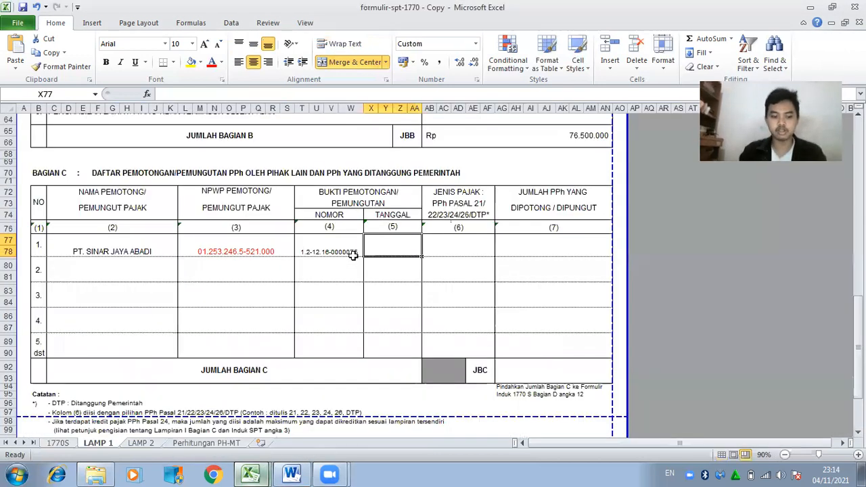
Enter date 20 Januari 2017 and tax type PPh PASAL 21/ in the first Bagian C row.
type("20 JANUARI")
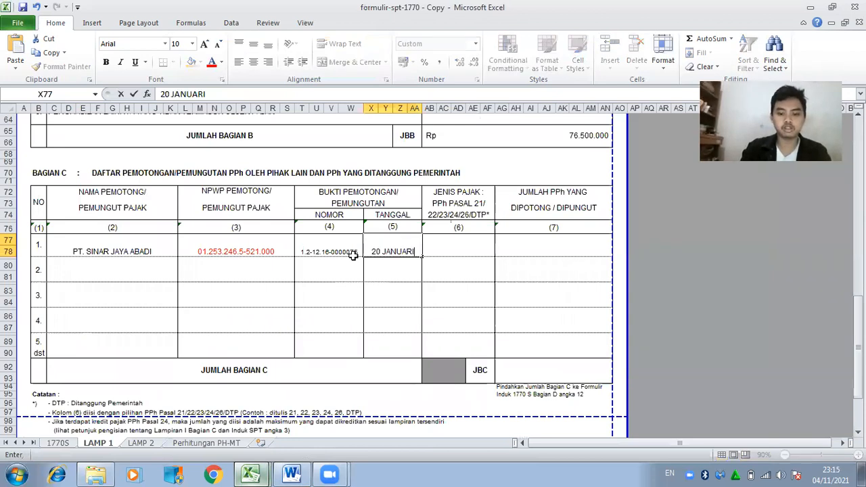
type(" 202")
key("BackSpace")
type("17")
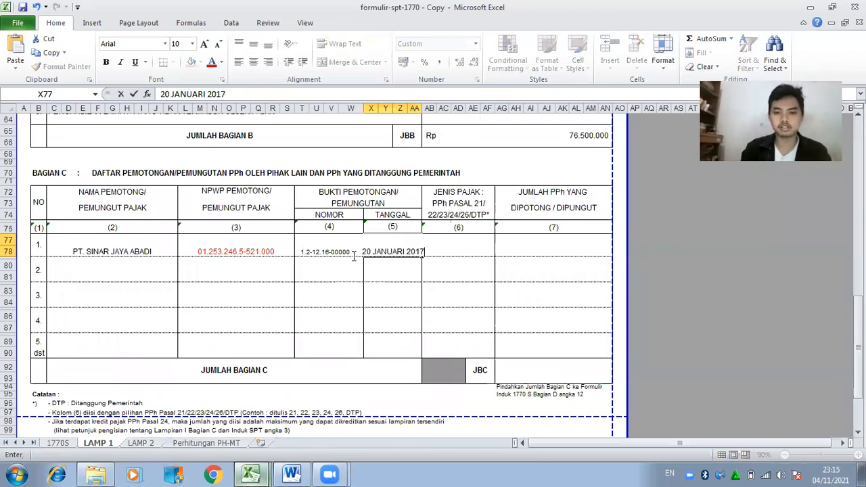
key("Tab")
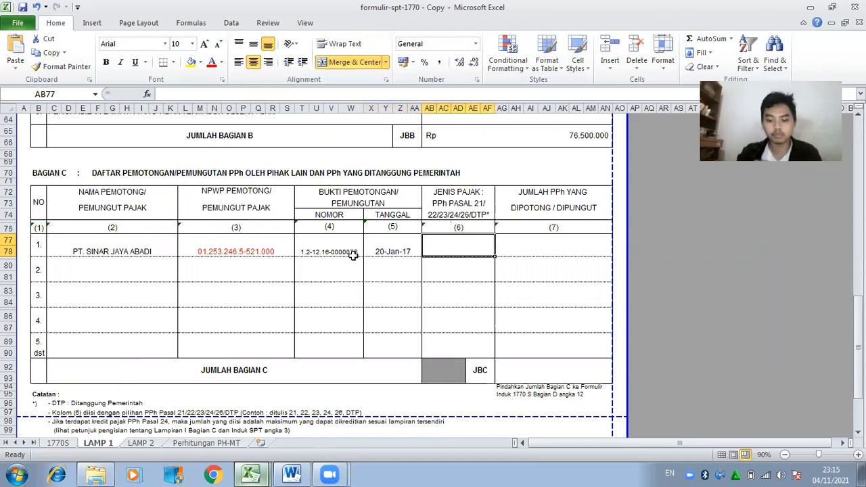
type("PPh PASAL 21/")
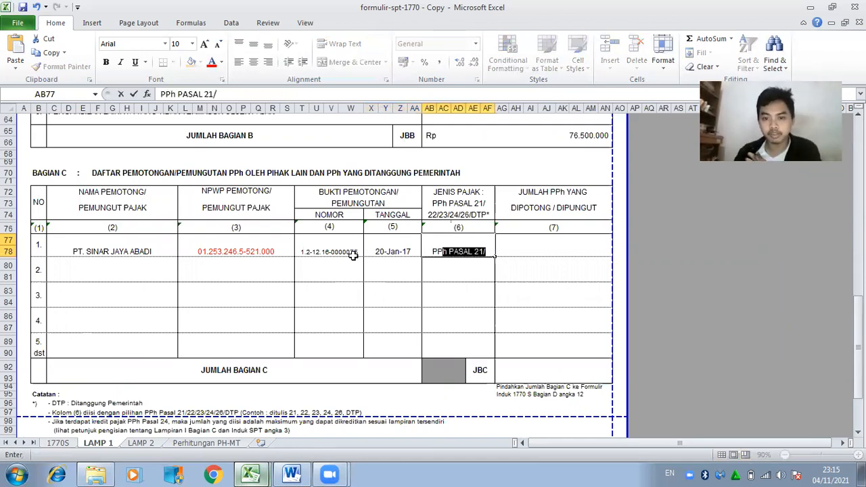
key("Tab")
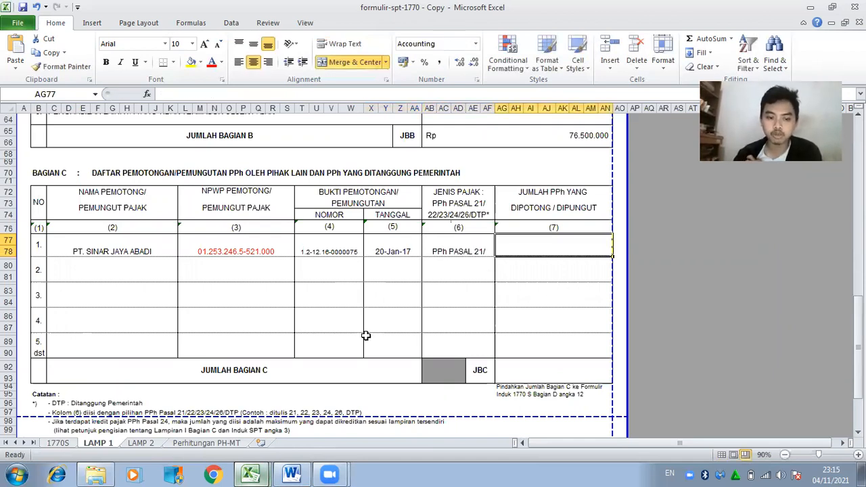
Select the withheld PPh Pasal 21 amount in cell CC68 of the 1721-A1 slip workbook.
mouse_move(264, 474)
left_click(250, 421)
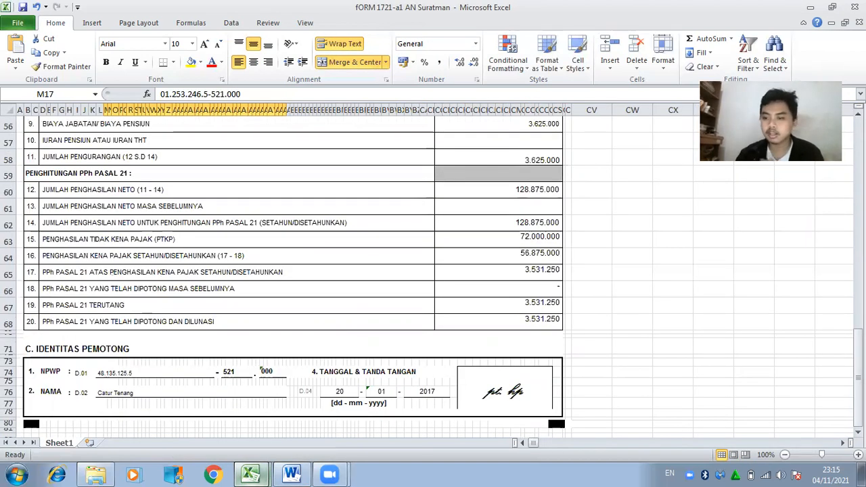
left_click(557, 326)
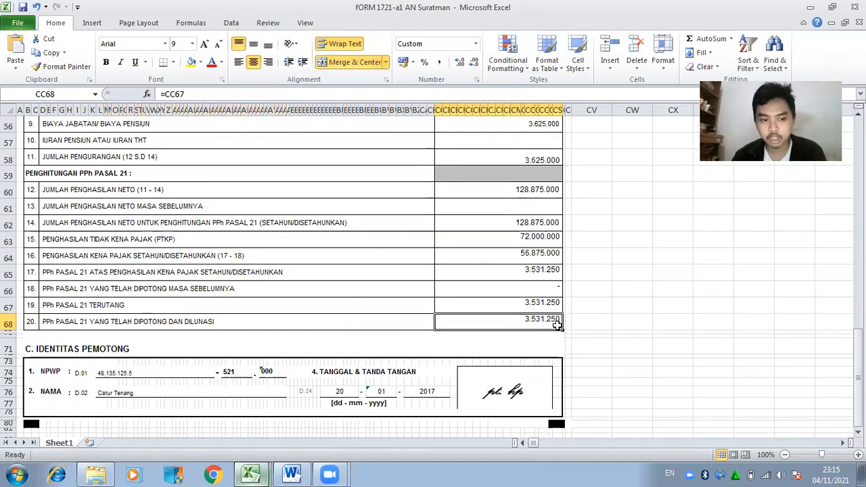
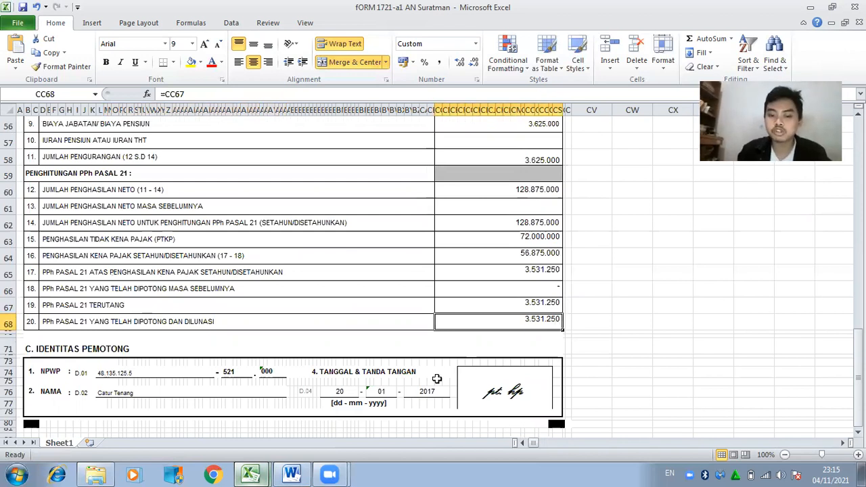
Enter Rp 3.531.250 as PT. SINAR JAYA ABADI's withheld tax in the first Bagian C row (AG77).
mouse_move(264, 474)
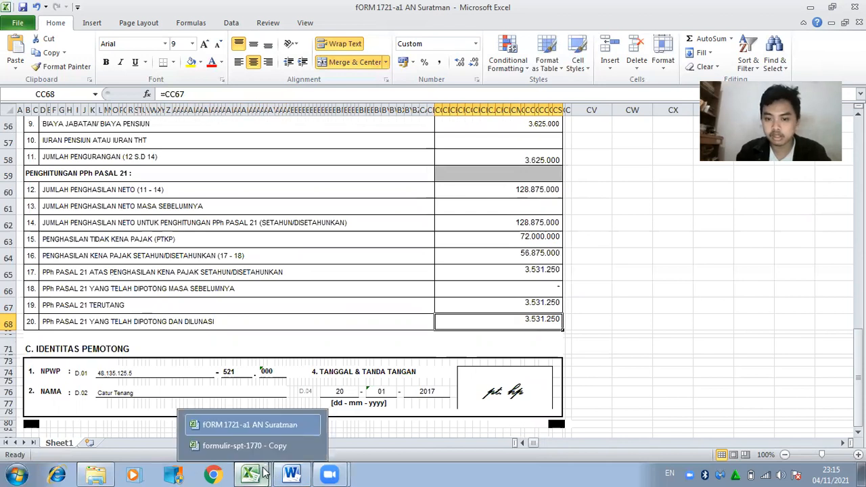
left_click(261, 446)
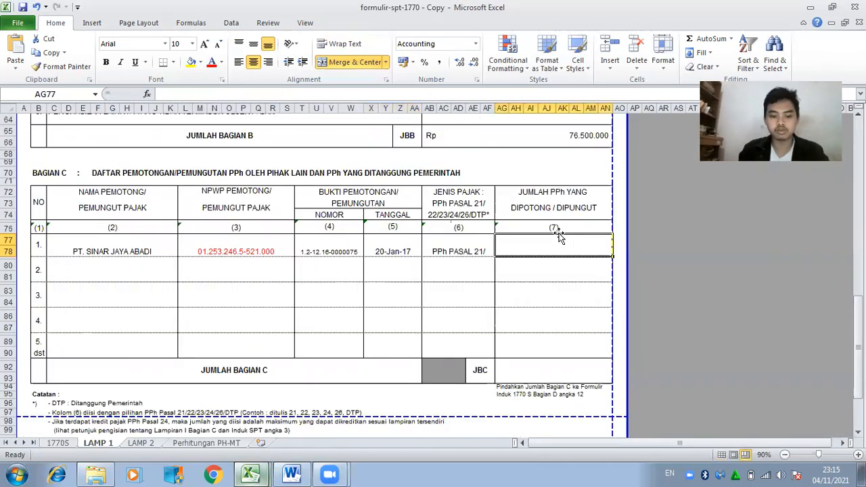
double_click(559, 234)
type("3.531.25")
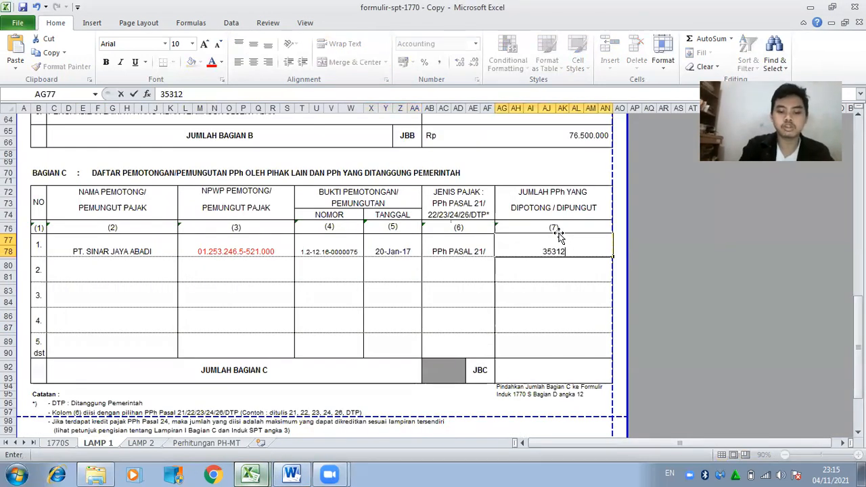
type("0")
key("Return")
key("Left")
key("Left")
key("Left")
key("Left")
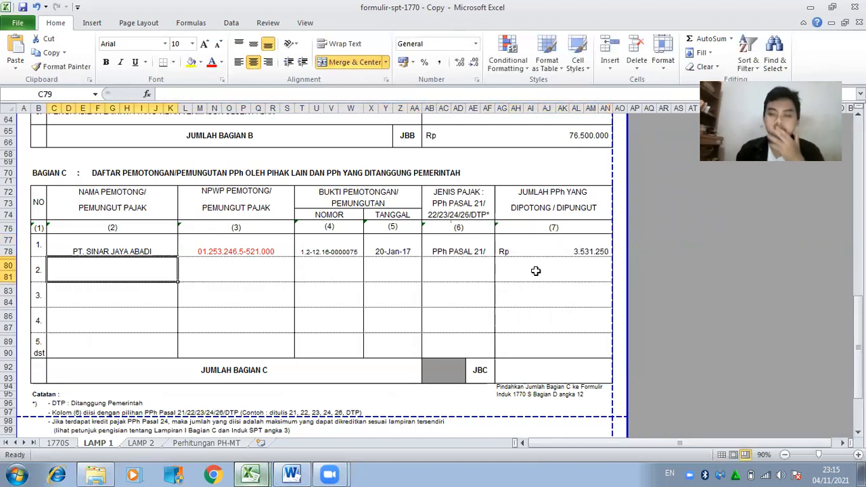
left_click_drag(857, 325, 857, 302)
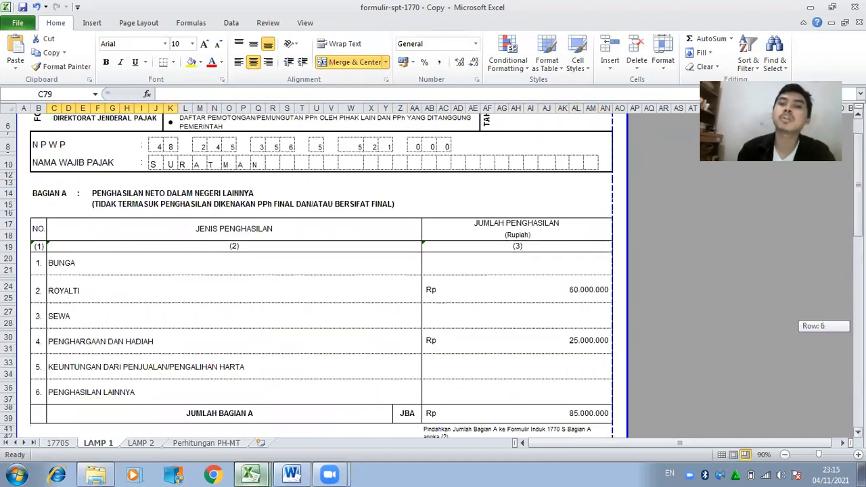
left_click_drag(858, 185, 858, 188)
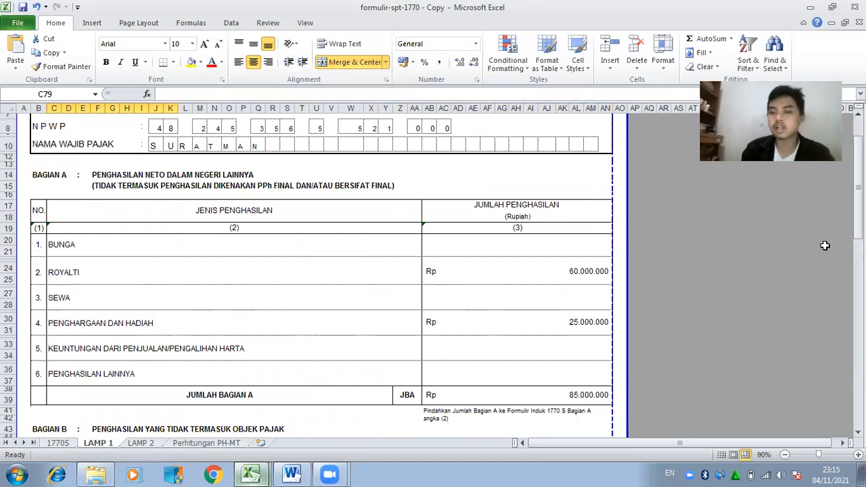
Copy PT. SUMBER ALAM SEJAHTERA and its NPWP from the Word exercise into Bagian C row 2.
left_click(292, 474)
left_click_drag(859, 202, 859, 198)
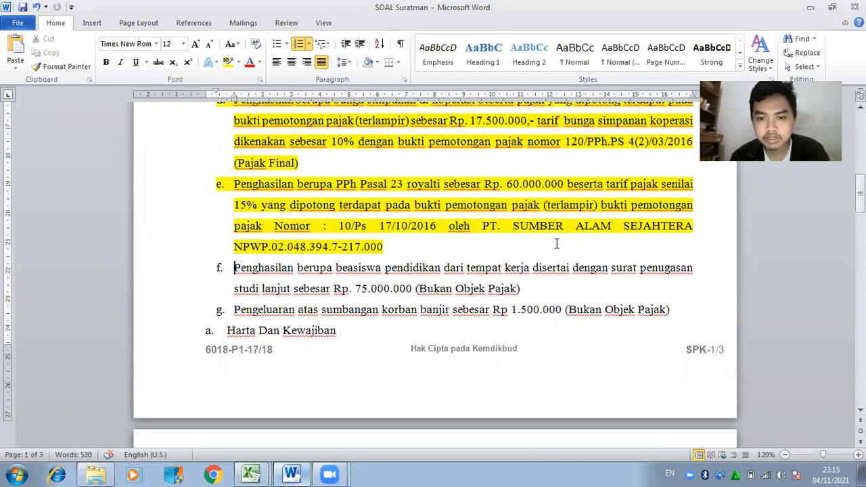
left_click_drag(481, 226, 700, 225)
key("ctrl+c")
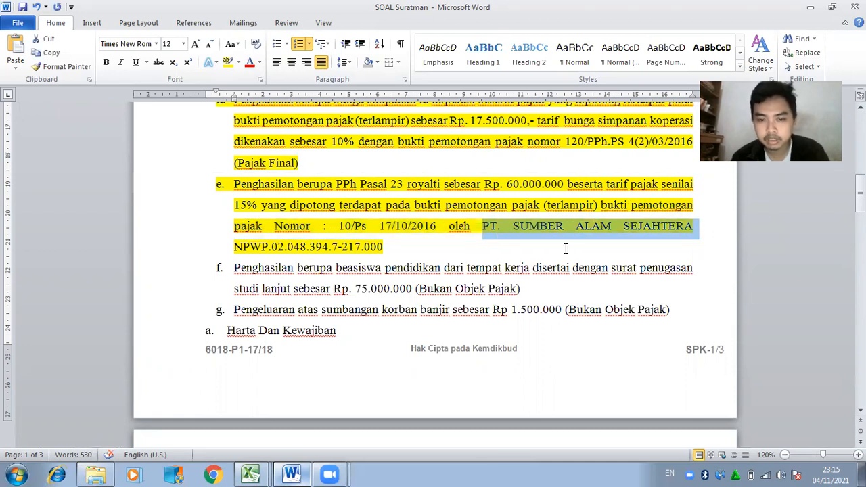
left_click(281, 472)
left_click_drag(858, 214, 859, 336)
key("ctrl+v")
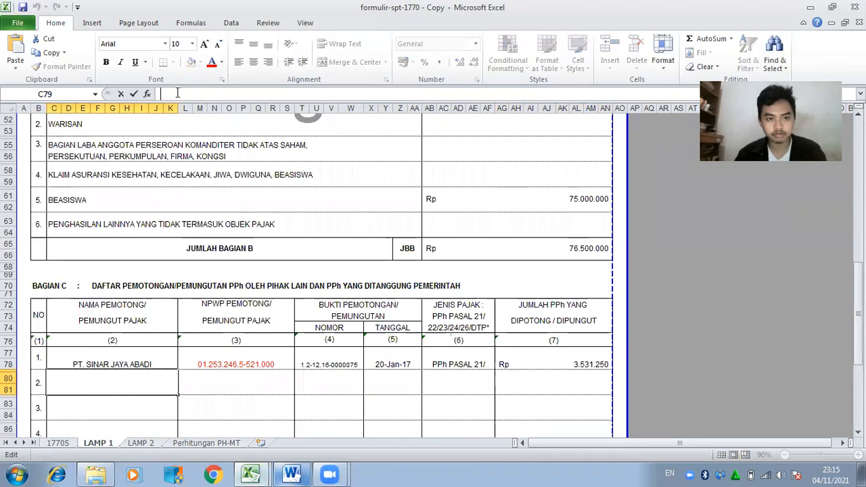
left_click(228, 362)
left_click(227, 382)
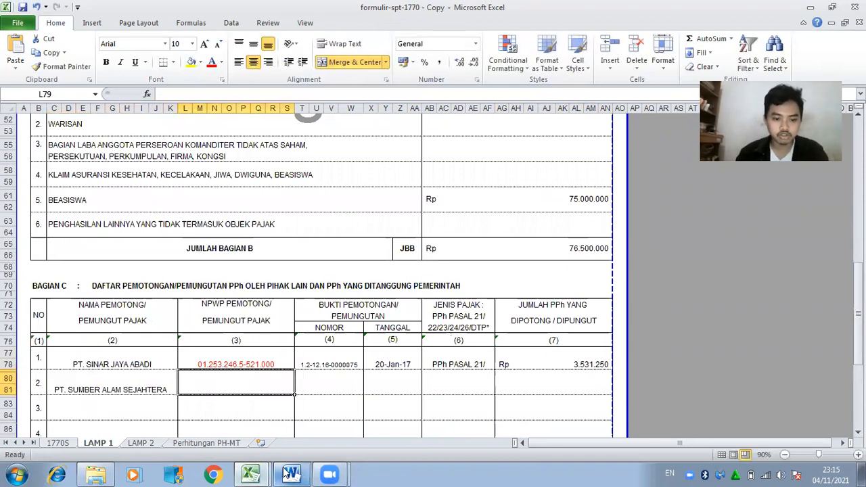
left_click(289, 474)
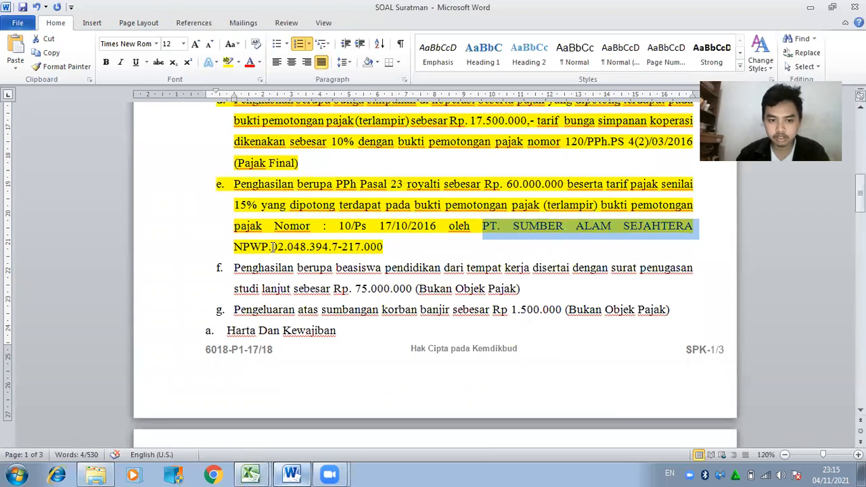
left_click_drag(273, 247, 386, 249)
key("ctrl+c")
left_click(309, 469)
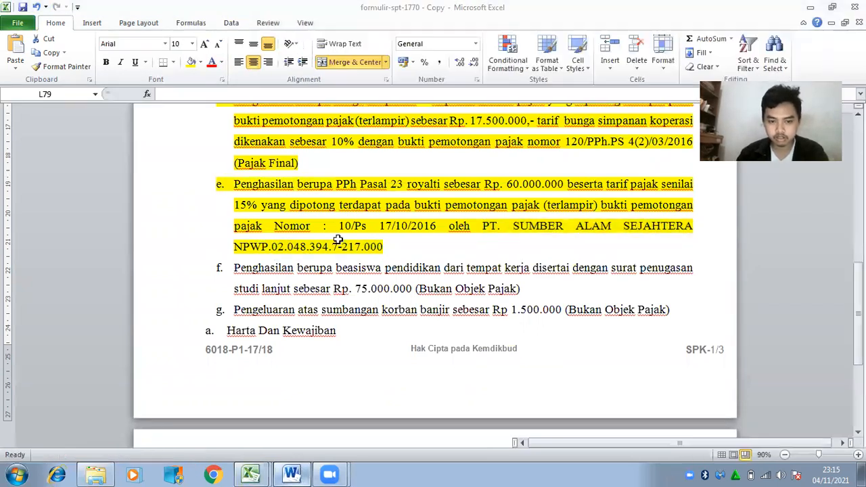
key("ctrl+v")
Add proof number 10/Ps and date 17 Oktober 2016 to Bagian C row 2.
left_click(329, 382)
left_click(301, 473)
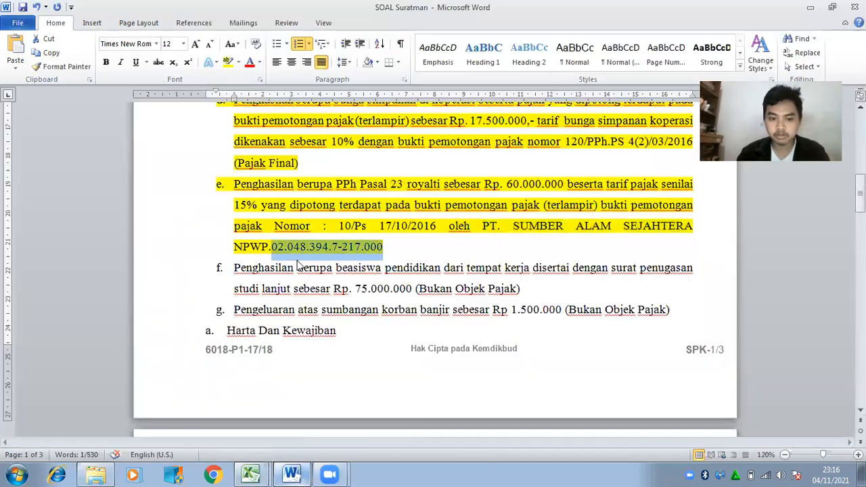
left_click_drag(340, 226, 366, 226)
key("ctrl+c")
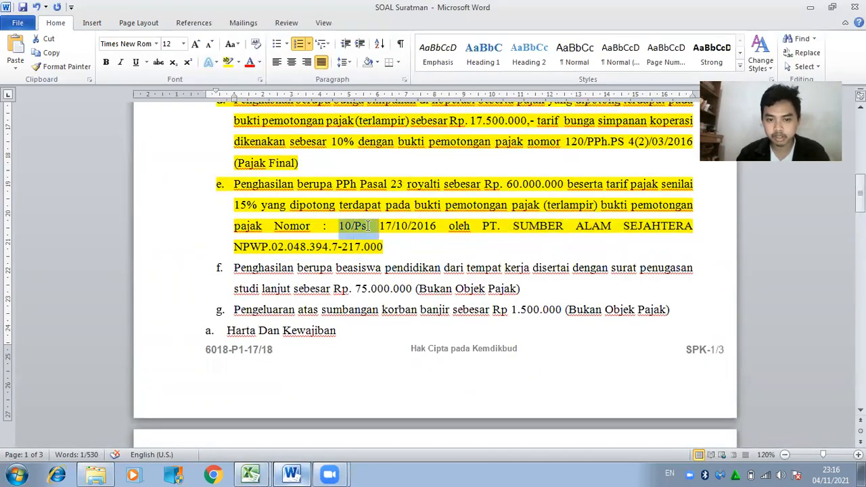
left_click(291, 472)
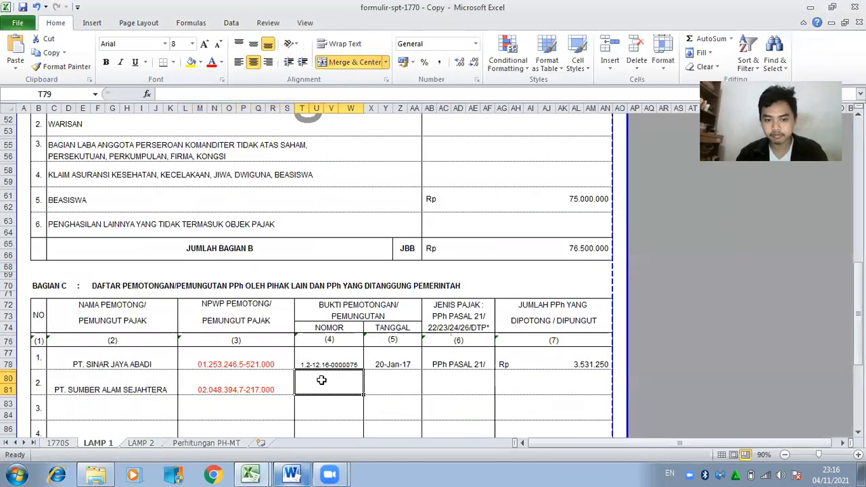
left_click(245, 93)
key("ctrl+v")
left_click(394, 382)
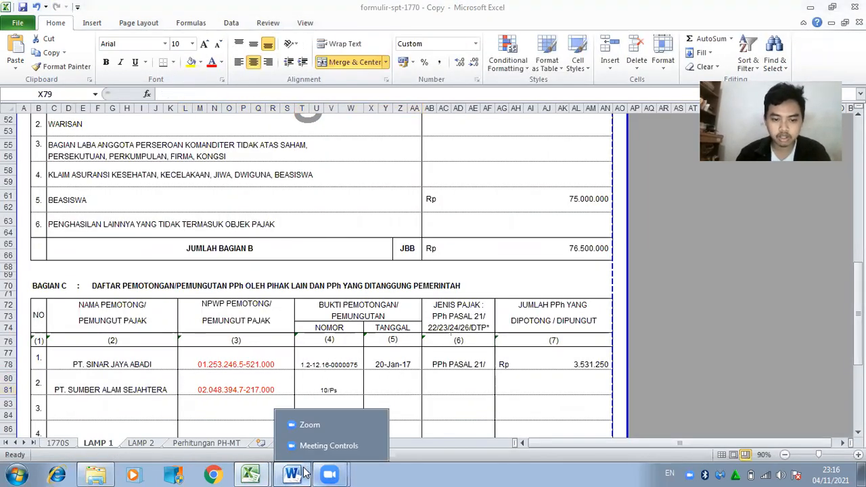
left_click(300, 473)
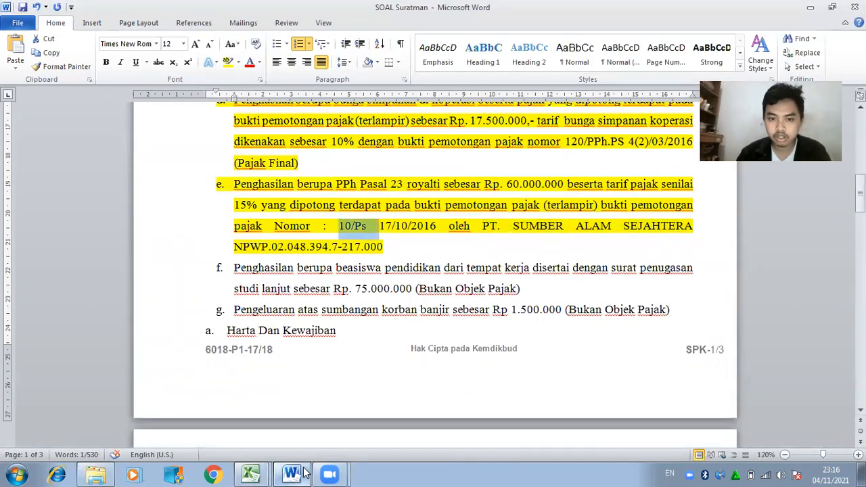
left_click(304, 472)
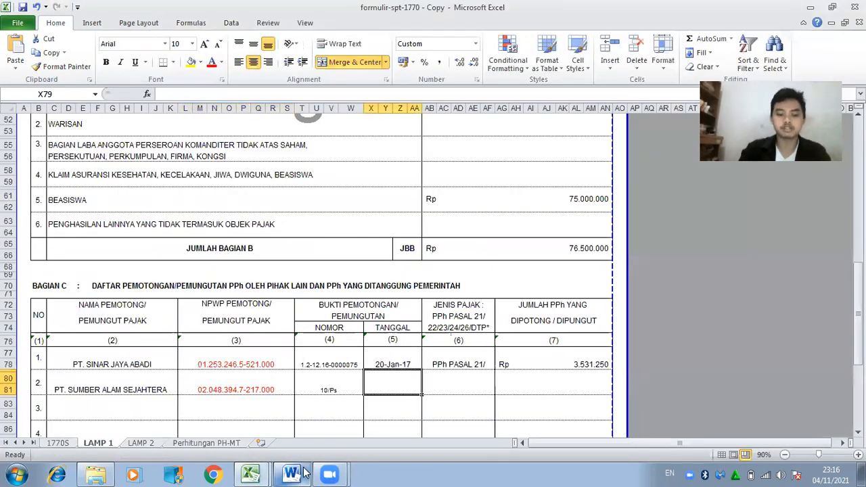
type("17 OKTOBER")
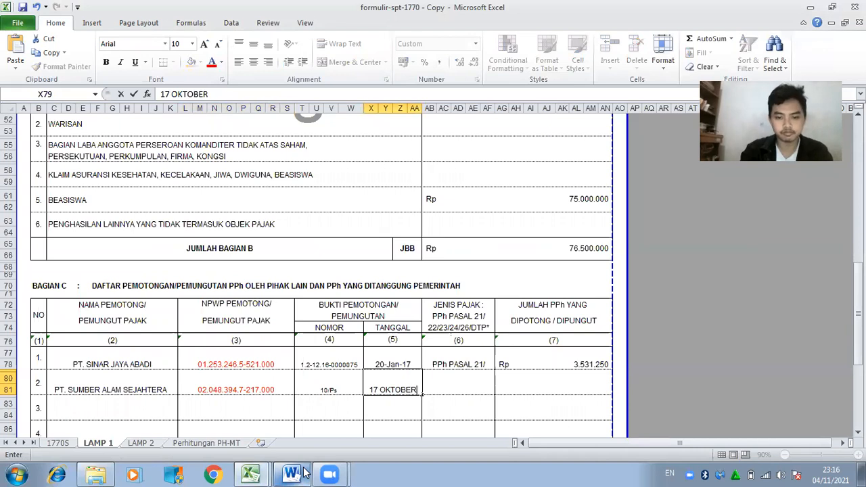
type(" 2016")
key("Tab")
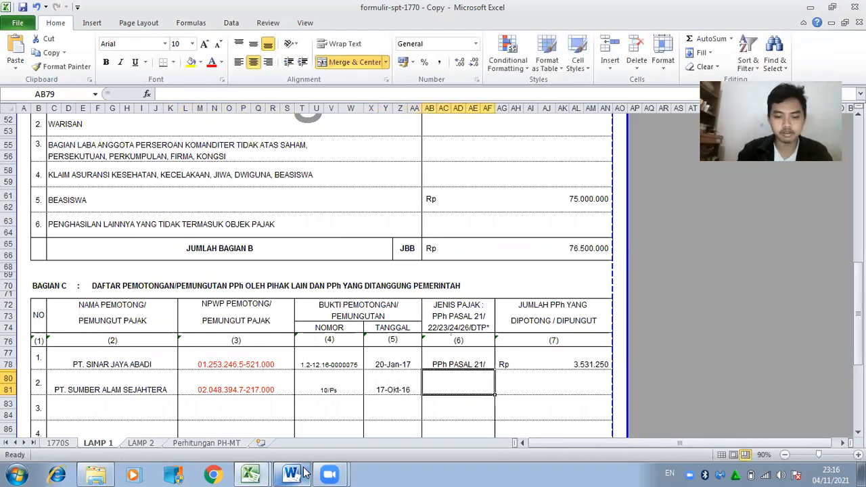
Set row 2's tax type to PPh PASAL 23 and withheld tax to 60000000*15% (Rp 9.000.000).
left_click(303, 472)
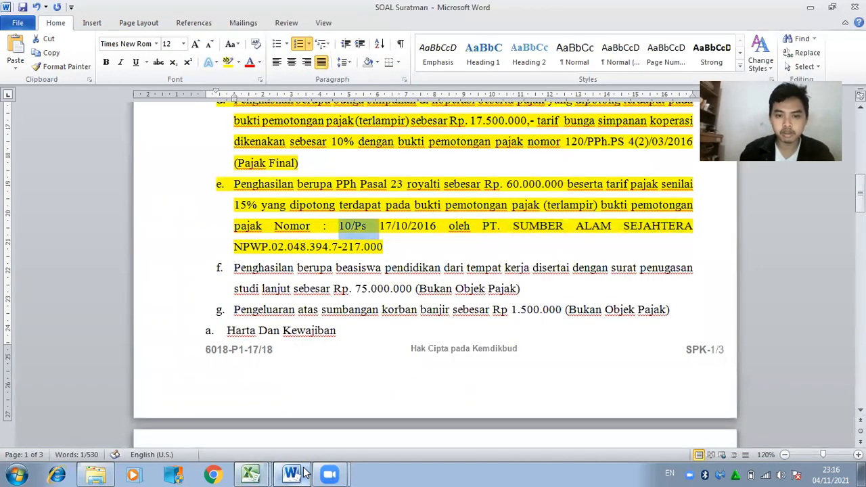
left_click(303, 473)
type("PP")
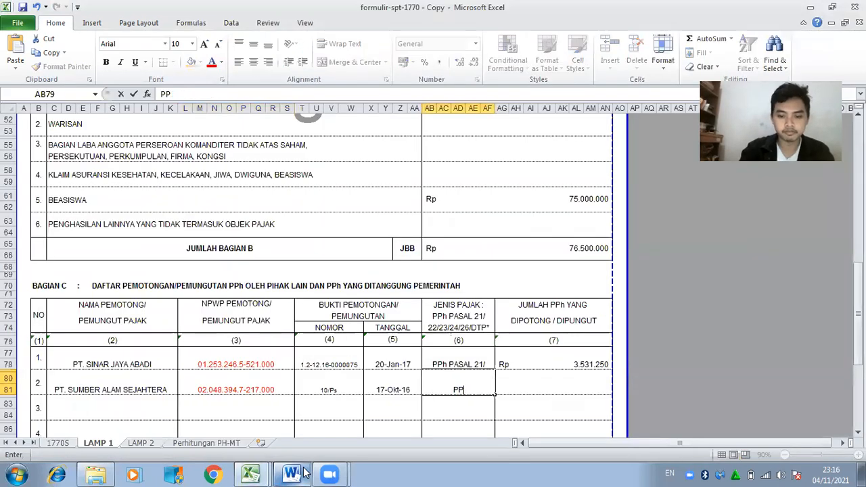
type("JH")
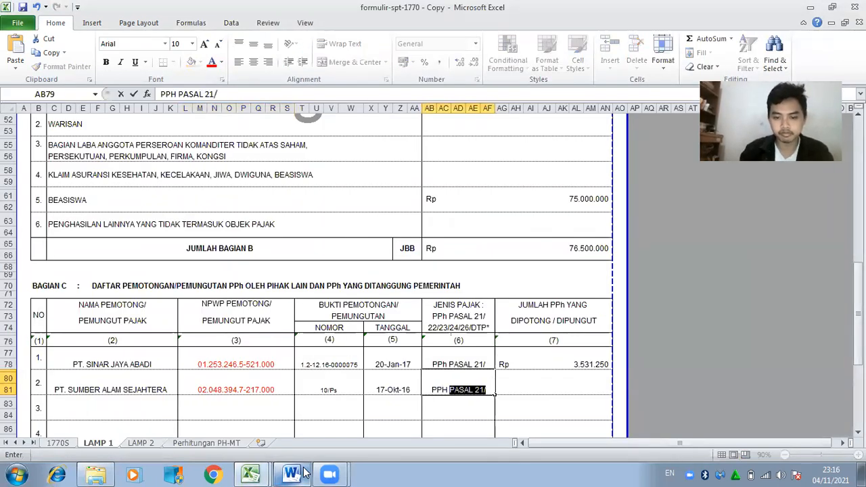
key("BackSpace")
key("BackSpace")
type("h Pasal")
key("BackSpace")
key("BackSpace")
key("BackSpace")
key("BackSpace")
key("BackSpace")
key("BackSpace")
type("ASAL 23")
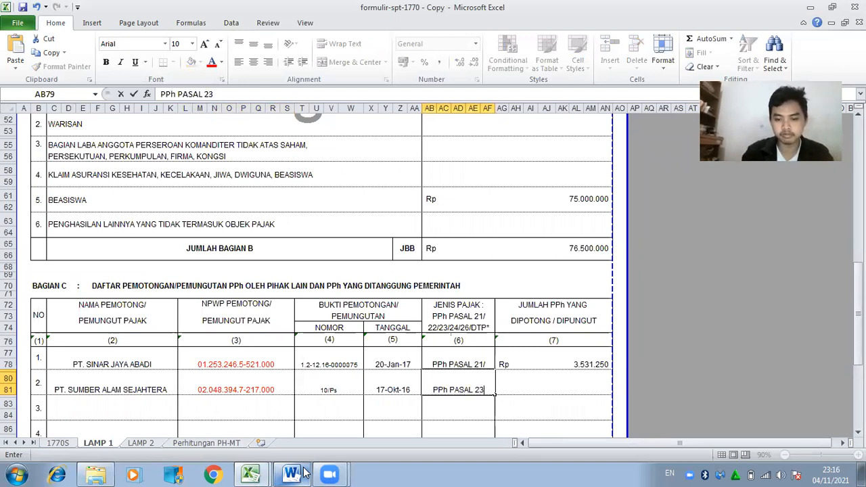
key("Tab")
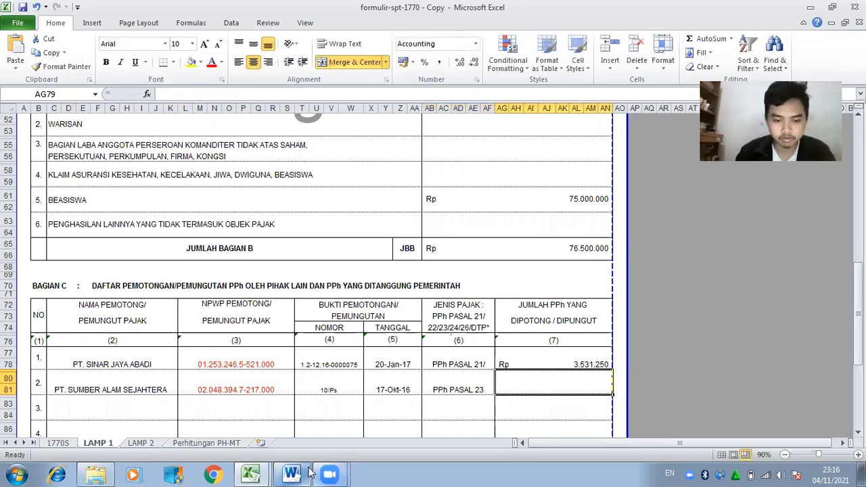
left_click(304, 472)
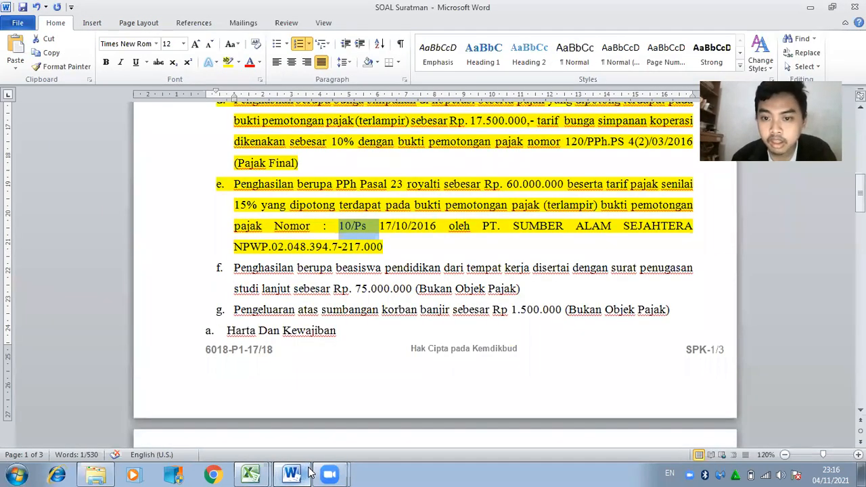
key("alt+Tab")
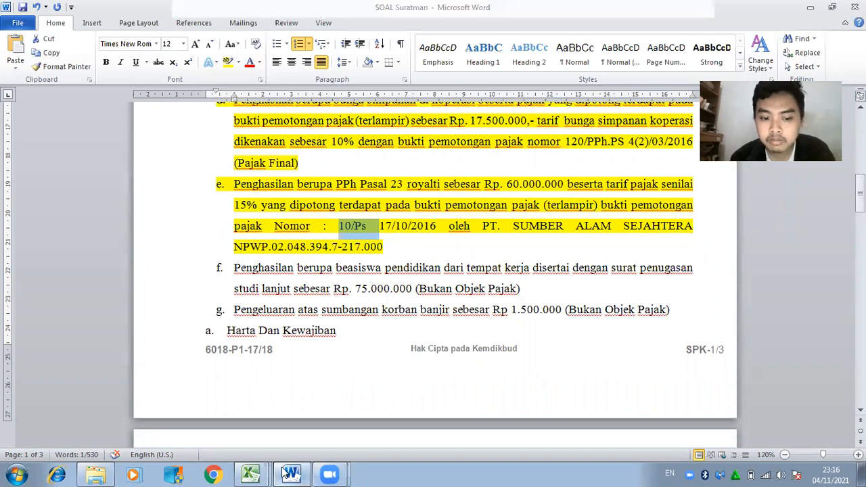
type("6")
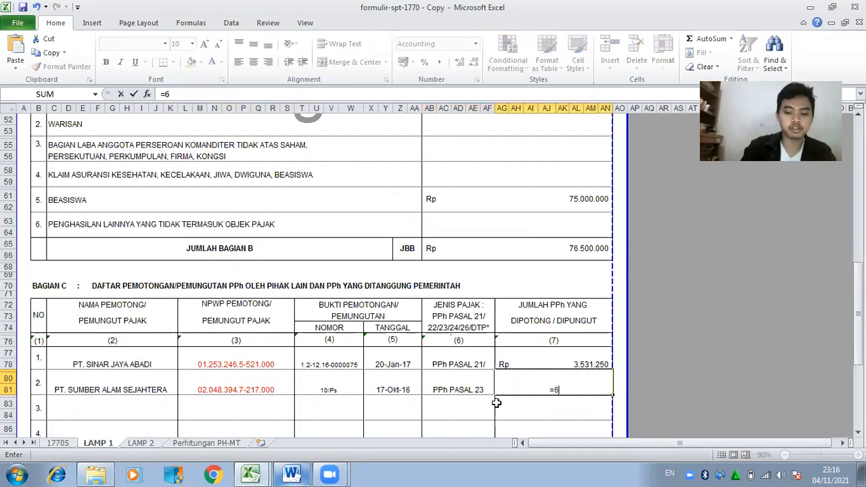
type("0000")
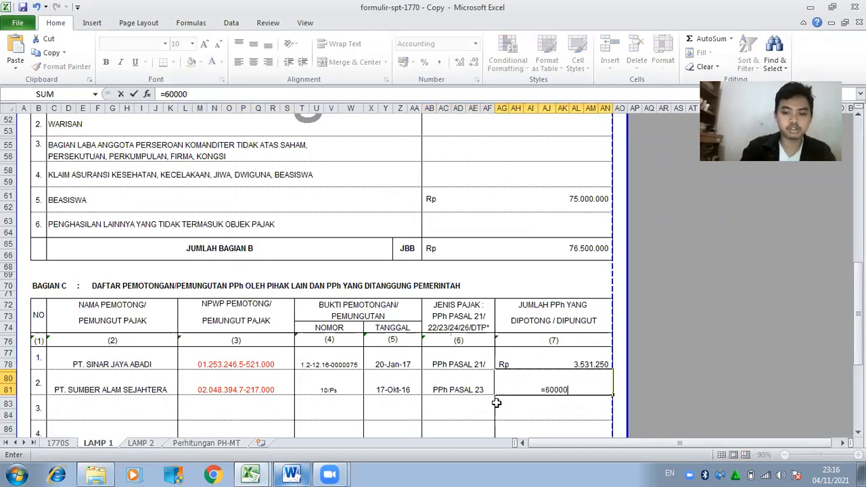
type("000*15%")
key("Return")
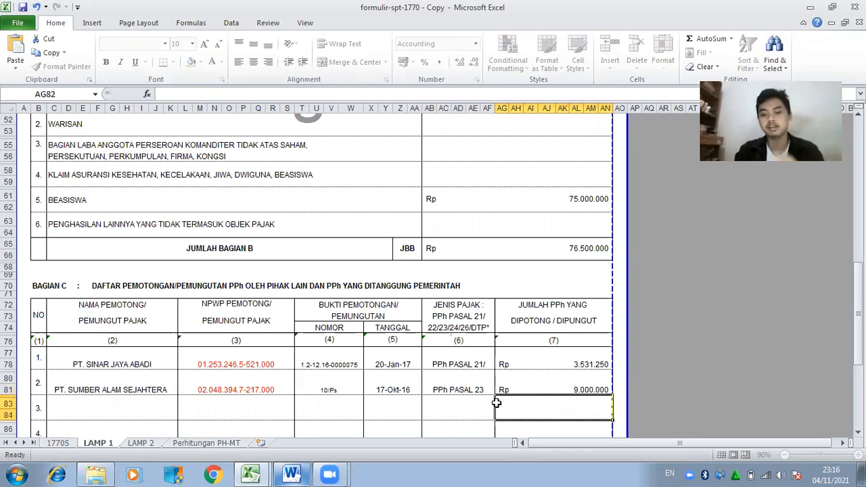
left_click(165, 417)
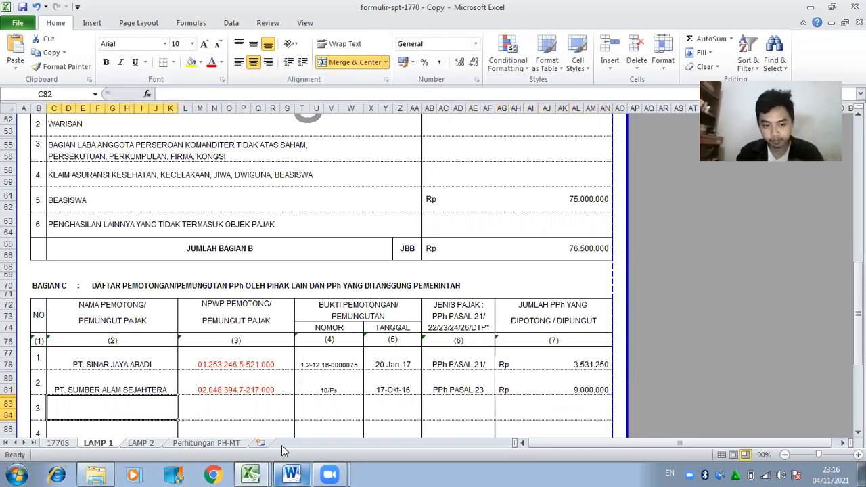
Paste PT HIBA UTAMA and its NPWP from the Word document into C82 and L82.
left_click_drag(858, 338, 858, 308)
left_click_drag(858, 208, 858, 241)
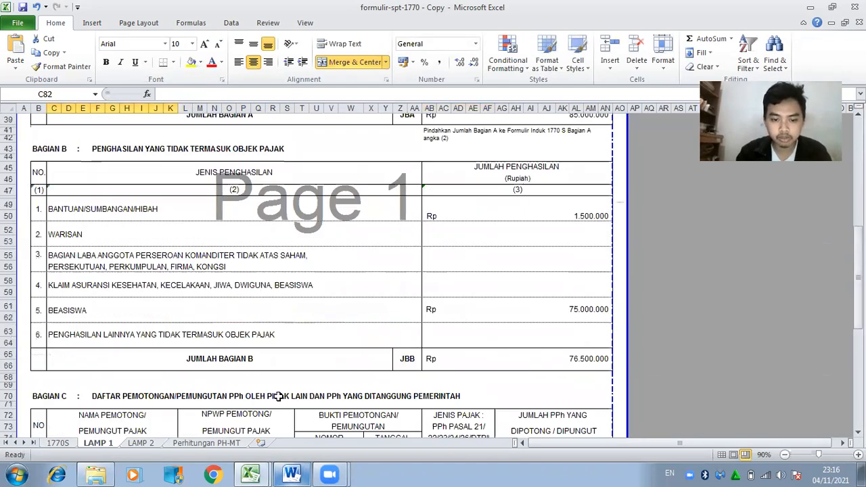
left_click_drag(858, 281, 858, 314)
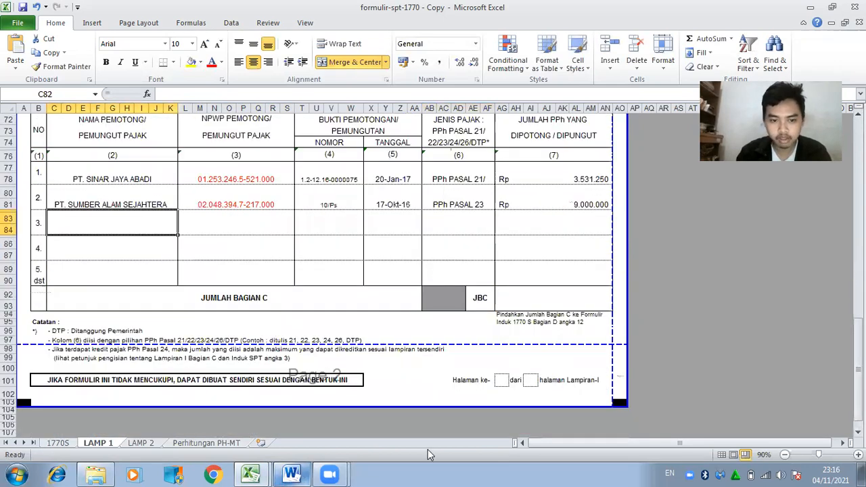
left_click(291, 474)
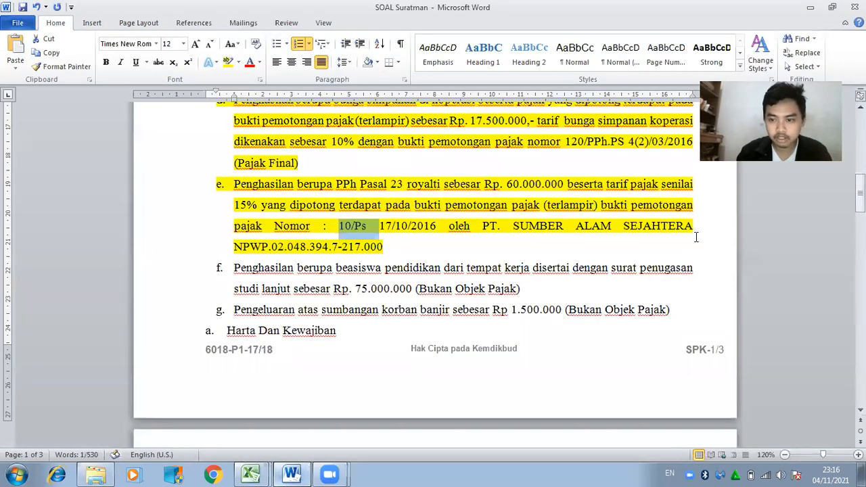
mouse_move(860, 182)
left_mouse_down()
mouse_move(860, 159)
mouse_move(860, 167)
left_mouse_up()
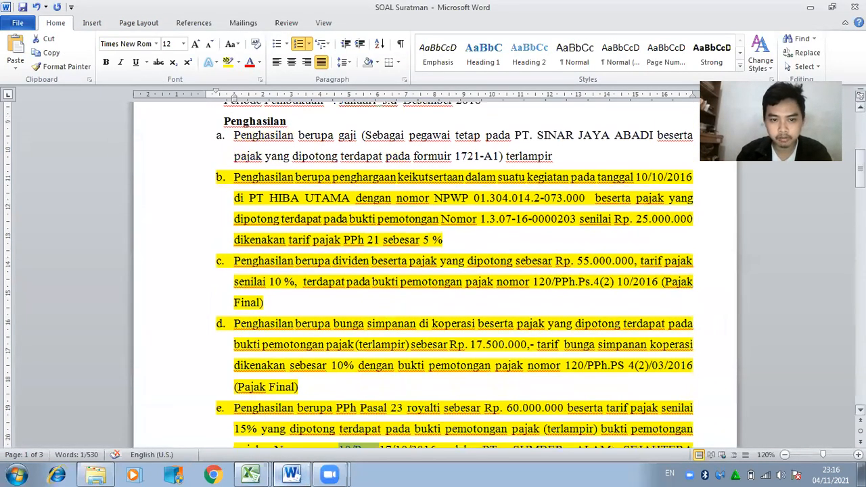
left_click_drag(251, 198, 351, 199)
key("ctrl+c")
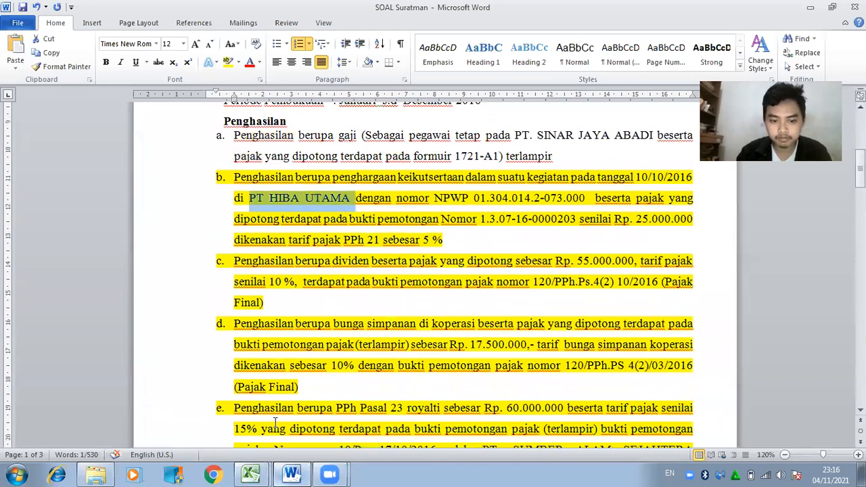
left_click(296, 472)
left_click(176, 95)
key("ctrl+v")
left_click(218, 219)
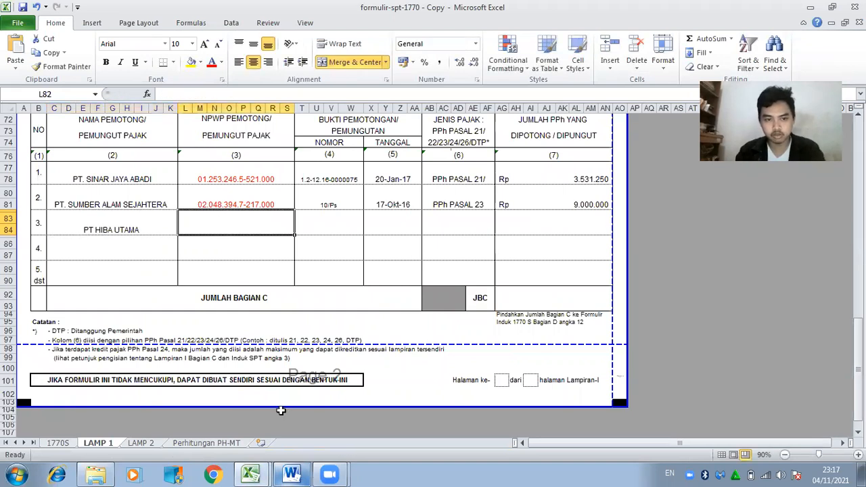
key("alt+Tab")
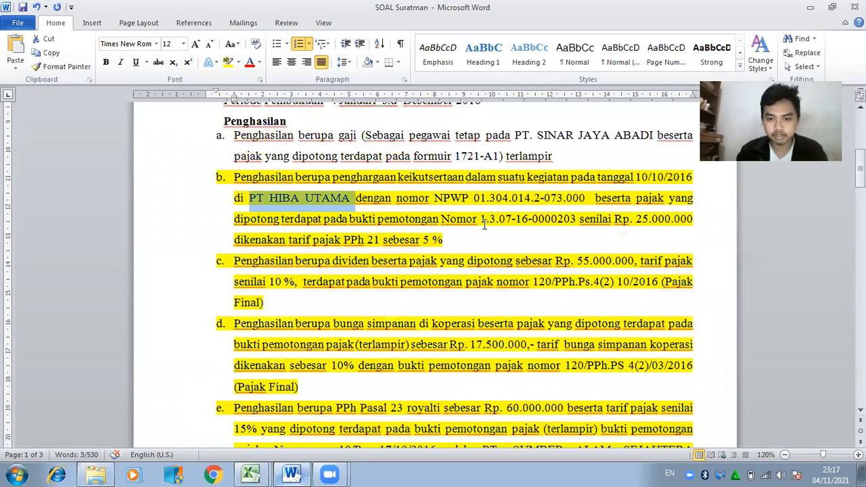
left_click_drag(475, 197, 594, 198)
key("ctrl+c")
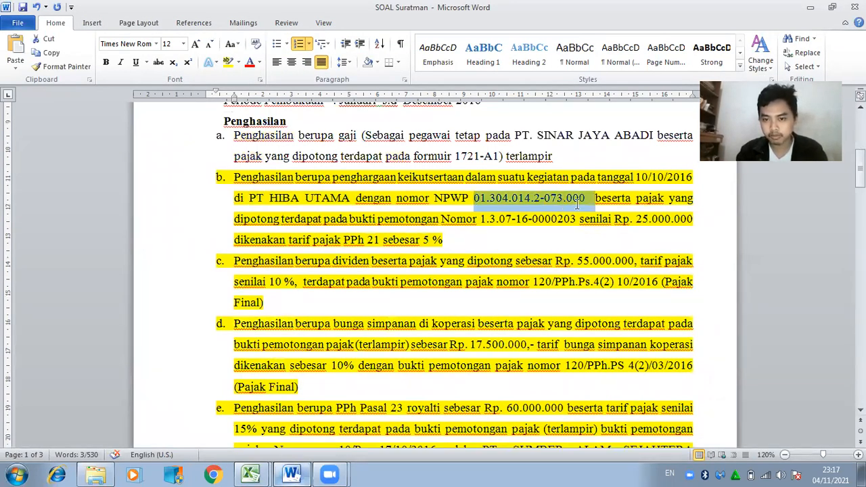
left_click(281, 474)
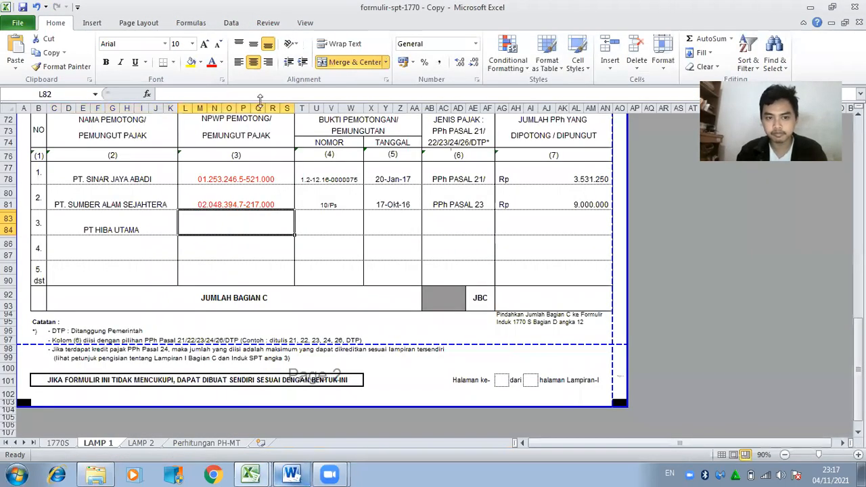
key("ctrl+v")
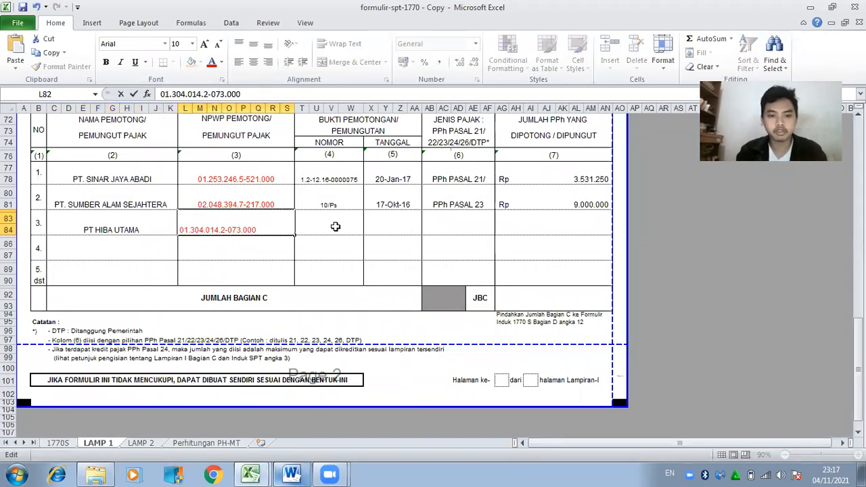
Paste the withholding slip number into T82 and enter date 10 Oktober 2016 in X82.
left_click(332, 227)
left_click(291, 474)
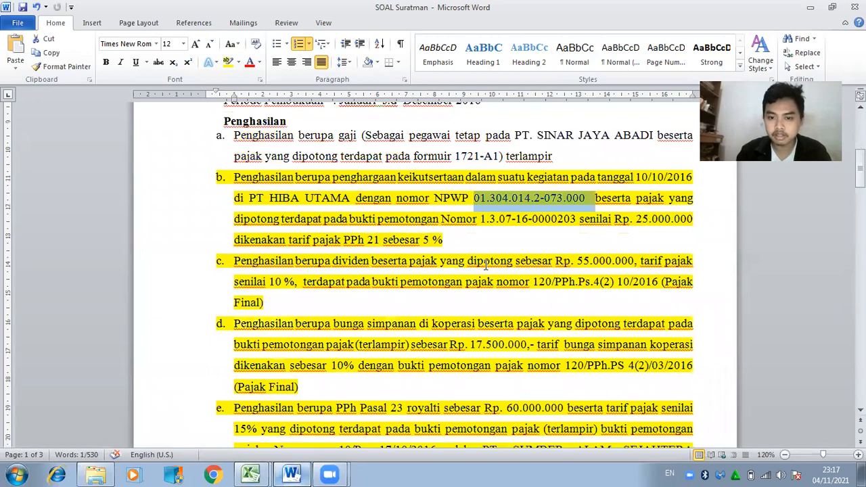
left_click_drag(482, 220, 576, 221)
key("ctrl+c")
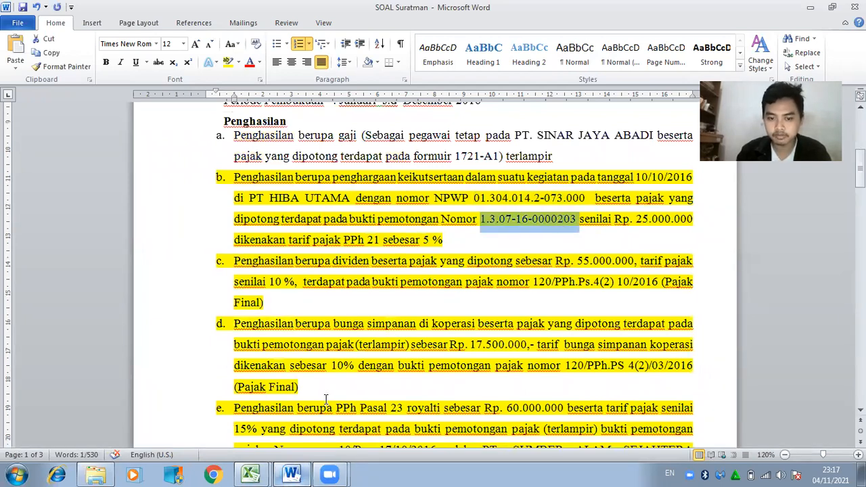
left_click(292, 473)
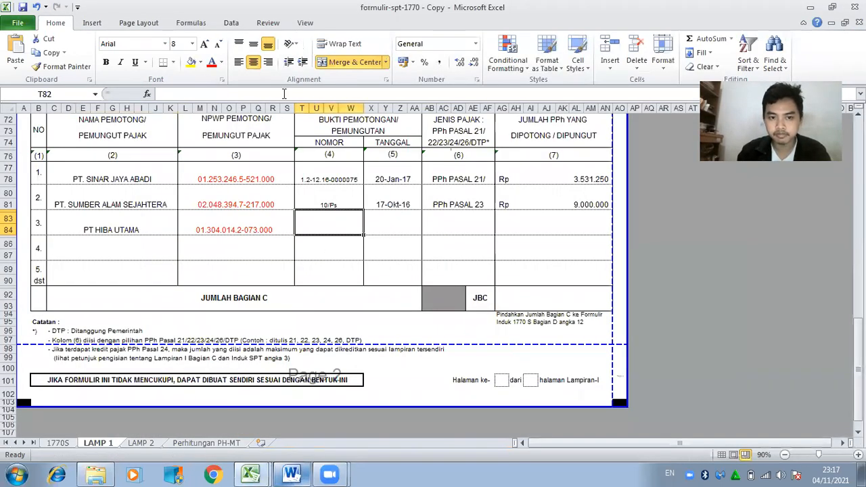
left_click(283, 93)
key("ctrl+v")
left_click(390, 229)
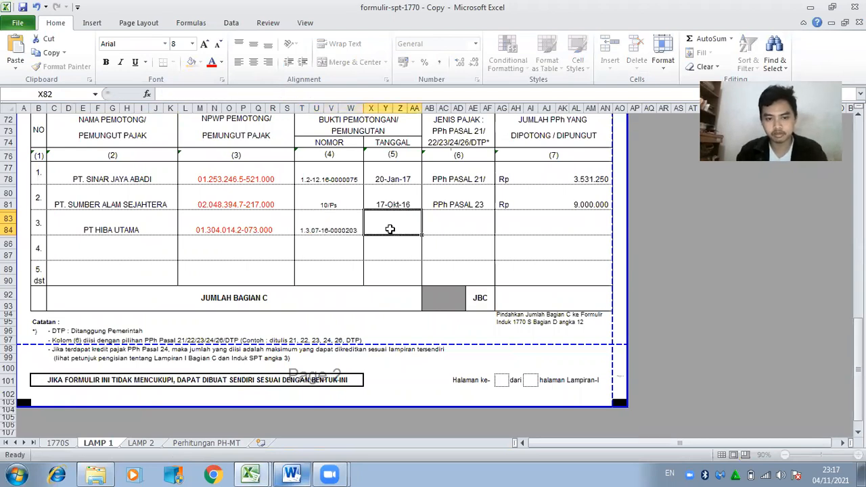
left_click(291, 474)
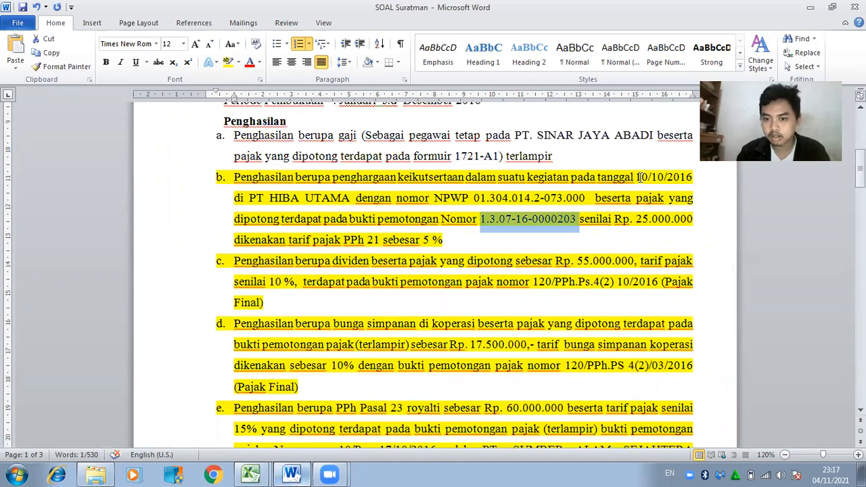
left_click(294, 474)
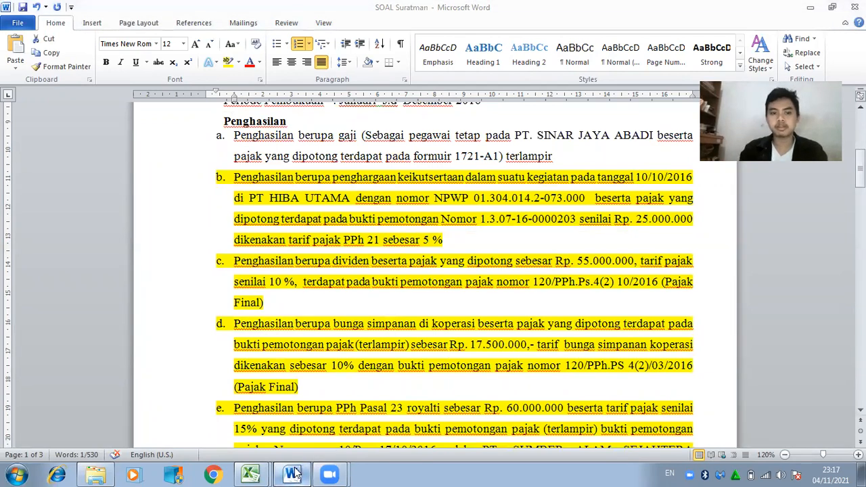
type("10 Oktober 2")
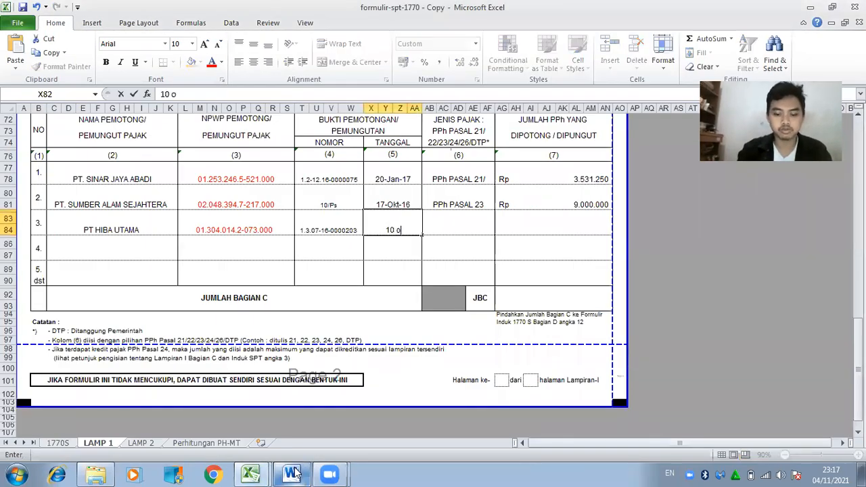
type("016")
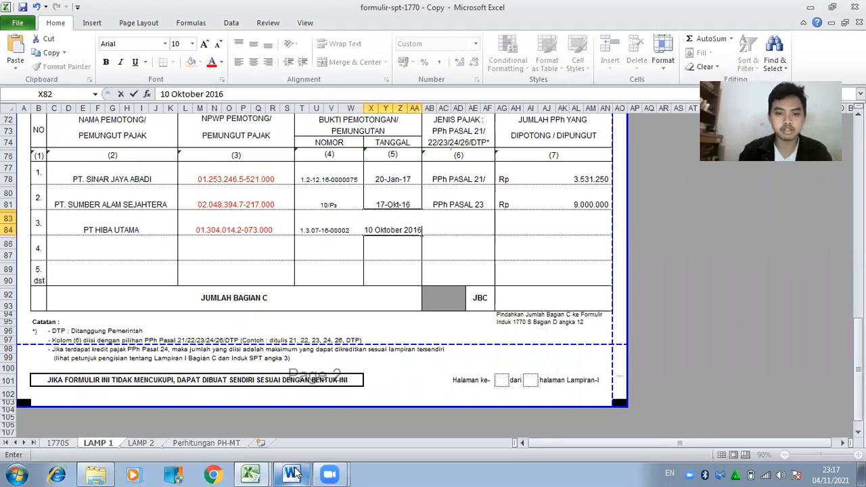
key("Tab")
Enter tax type PPh PASAL 21/ in AB82 for Bagian C row 3.
type("PPH")
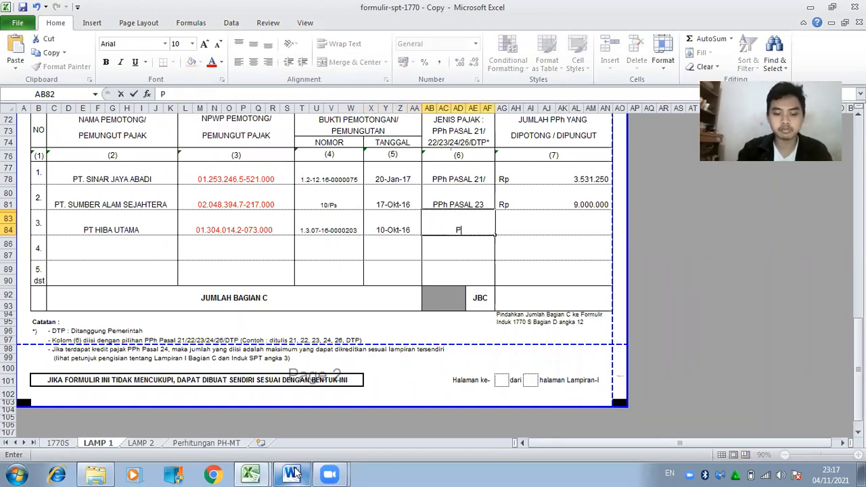
key("BackSpace")
type("h Pasa")
key("BackSpace")
key("BackSpace")
key("BackSpace")
type("ASAL 21/")
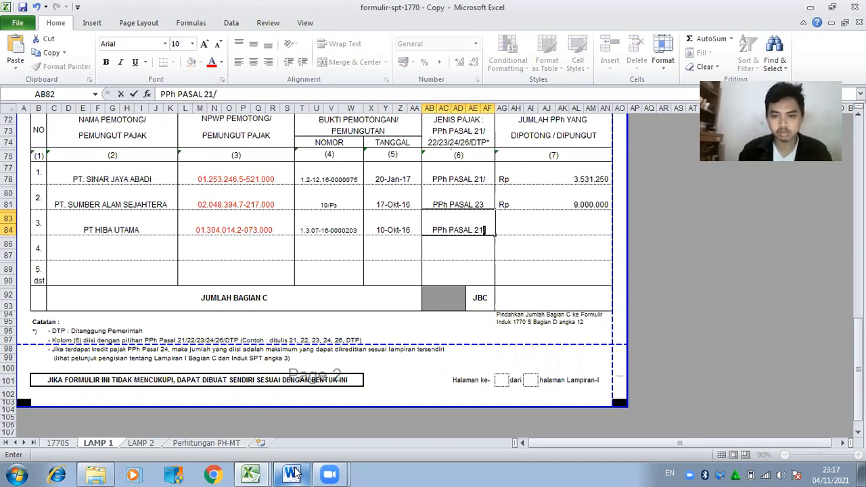
key("Tab")
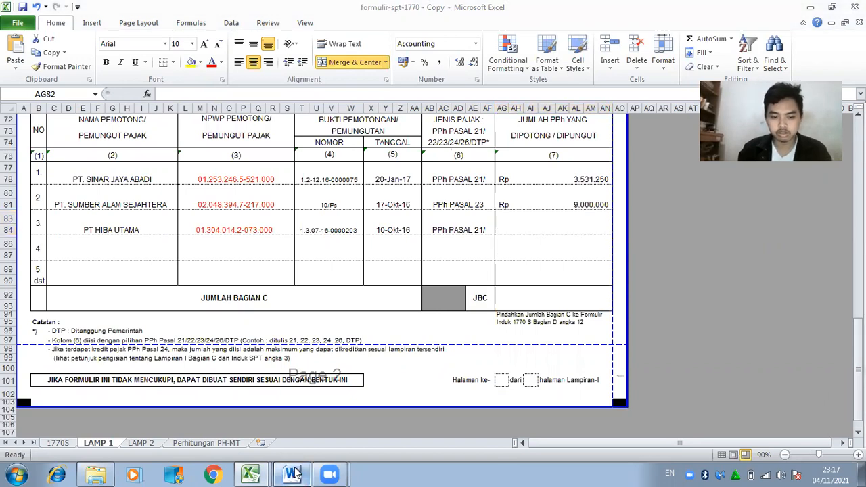
left_click(294, 474)
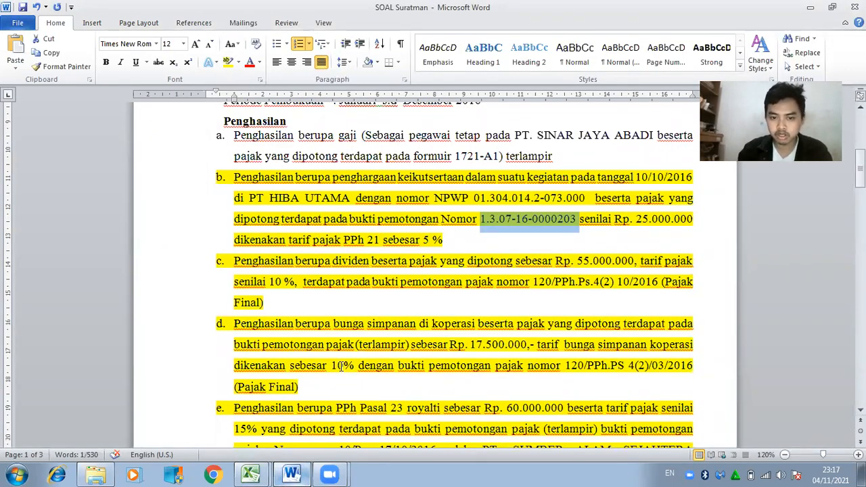
left_click(250, 473)
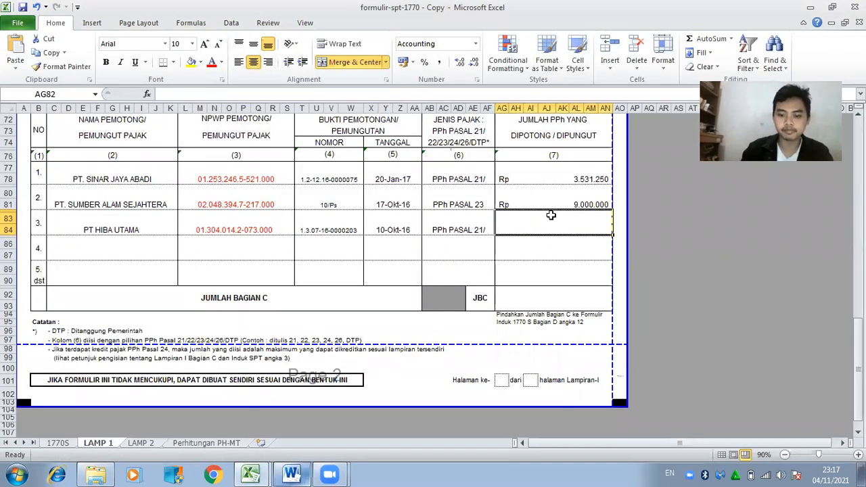
Enter =5%*25000000 (Rp 1.250.000) in AG82 and total Bagian C as =AG77+AG79+AG82 (Rp 13.781.250).
type("=5%")
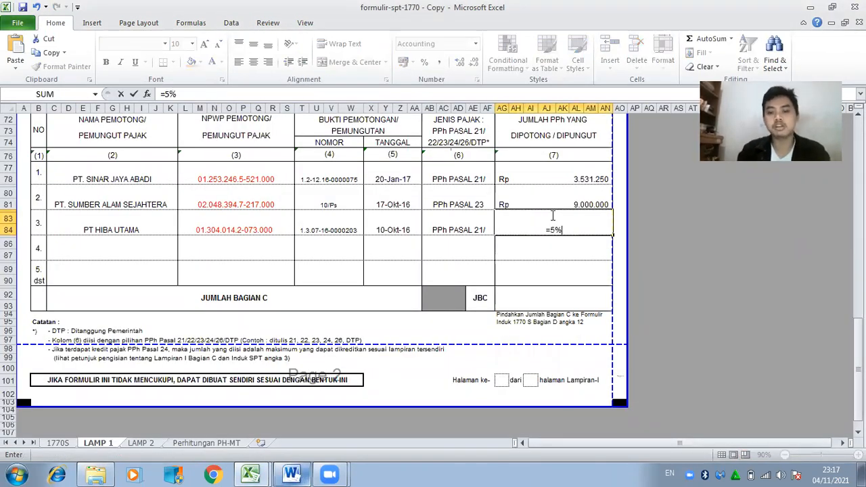
type("*25")
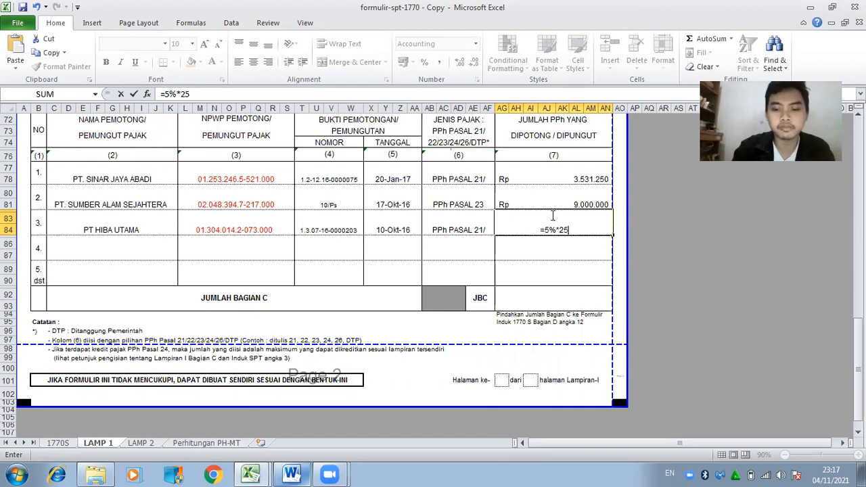
type("000000")
key("Return")
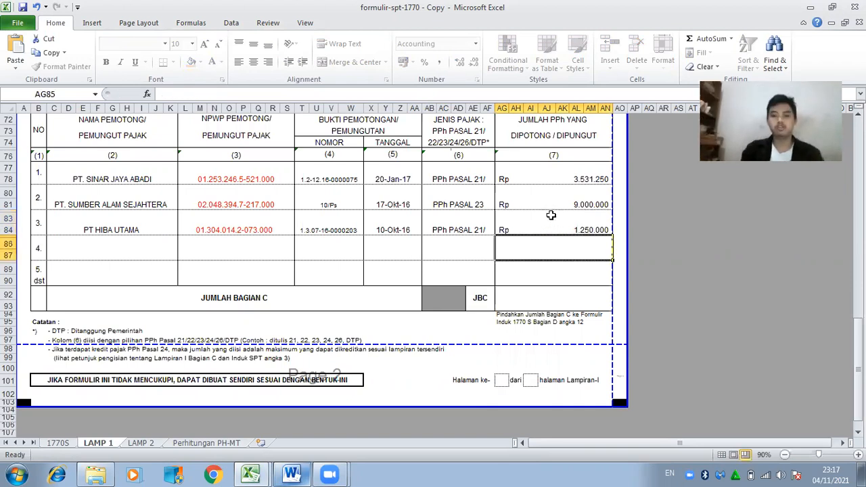
key("Return")
key("Return")
key("Return")
key("Up")
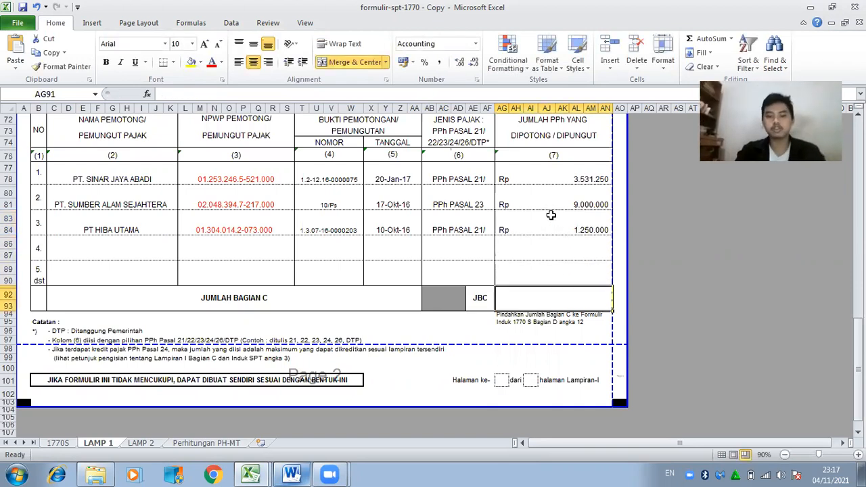
type("=")
left_click(587, 178)
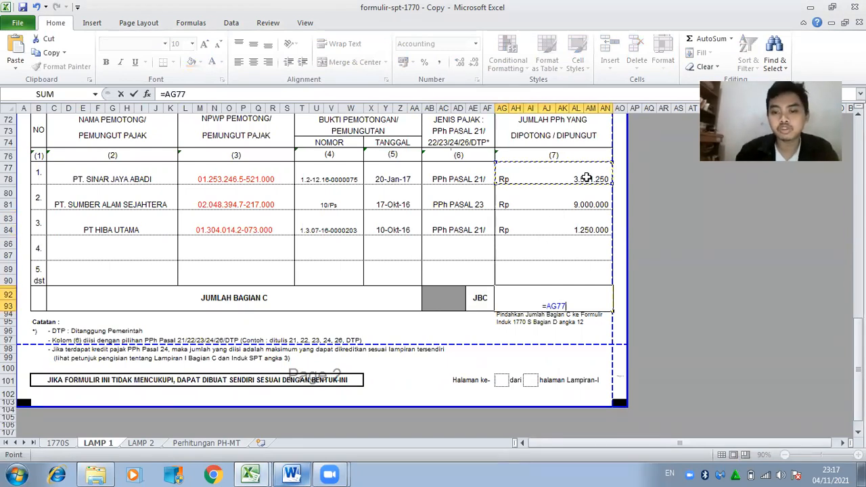
type("+")
left_click(587, 203)
type("+")
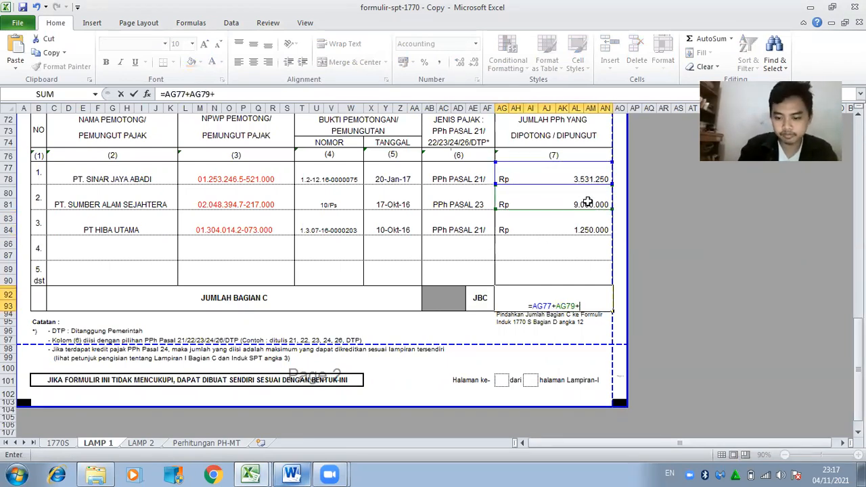
left_click(583, 223)
key("Return")
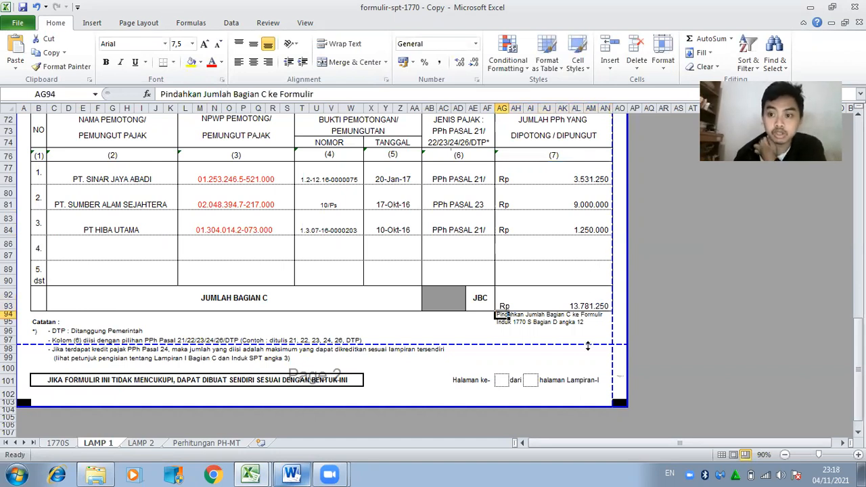
left_click_drag(858, 362, 859, 358)
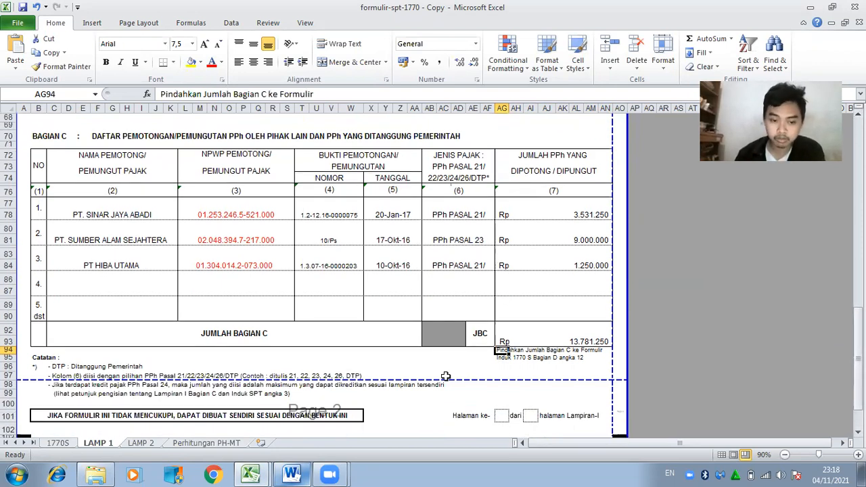
Read net income 128.875.000 from the 1721-A1 slip and enter it in D12 of Perhitungan PH-MT.
left_click(207, 443)
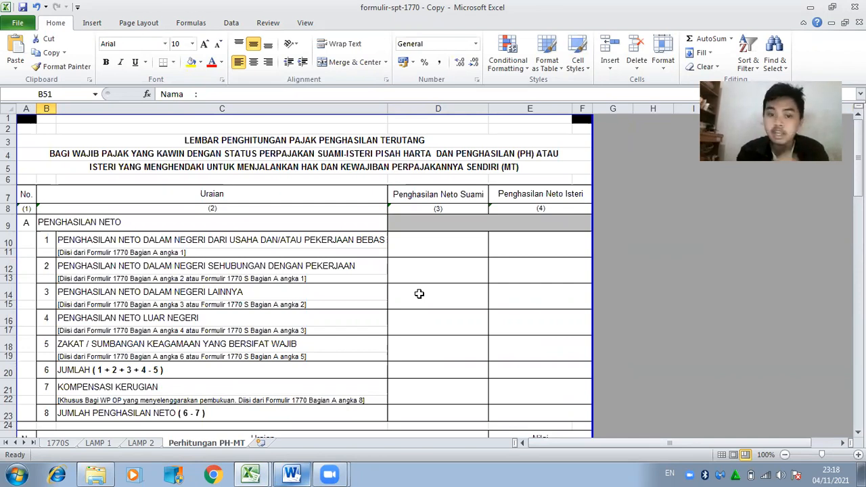
left_click(418, 279)
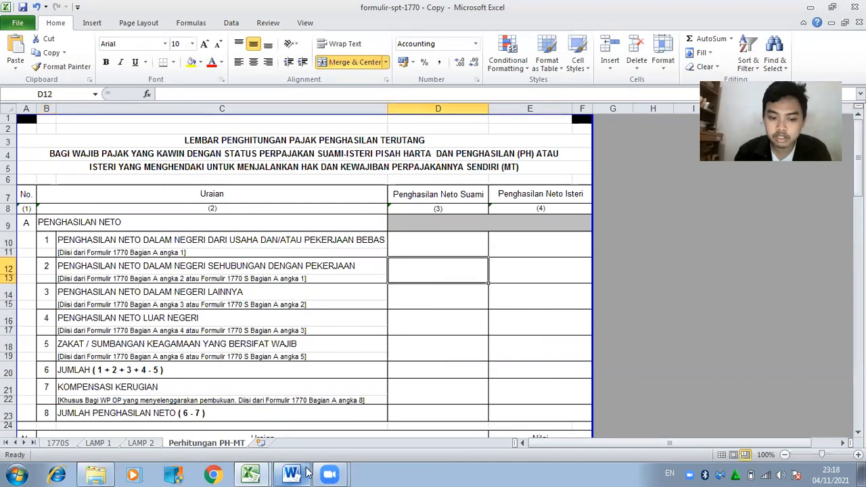
left_click(256, 474)
left_click(244, 421)
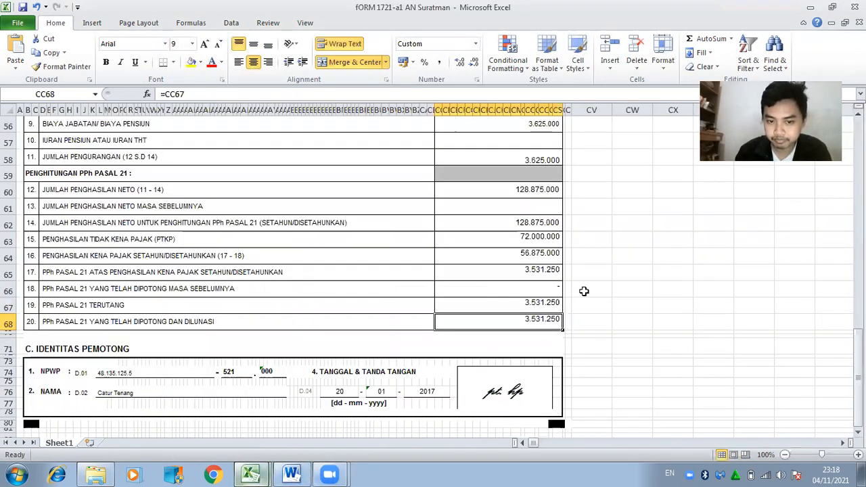
left_click_drag(858, 432, 858, 366)
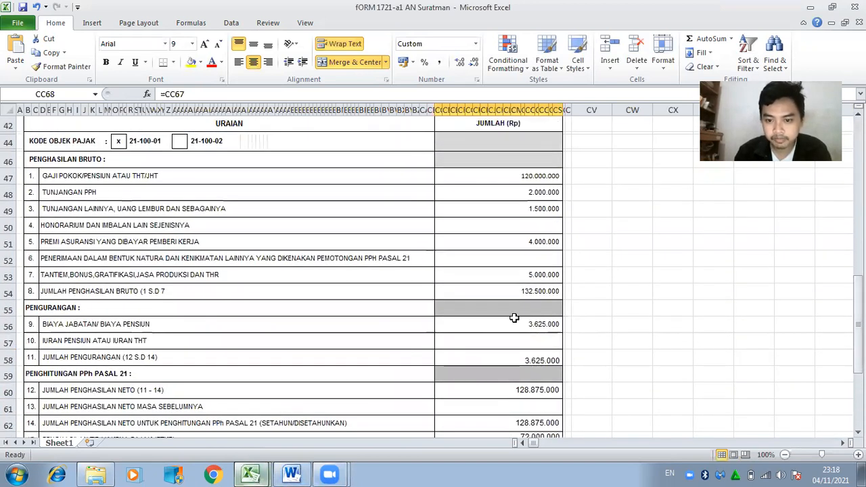
left_click(539, 391)
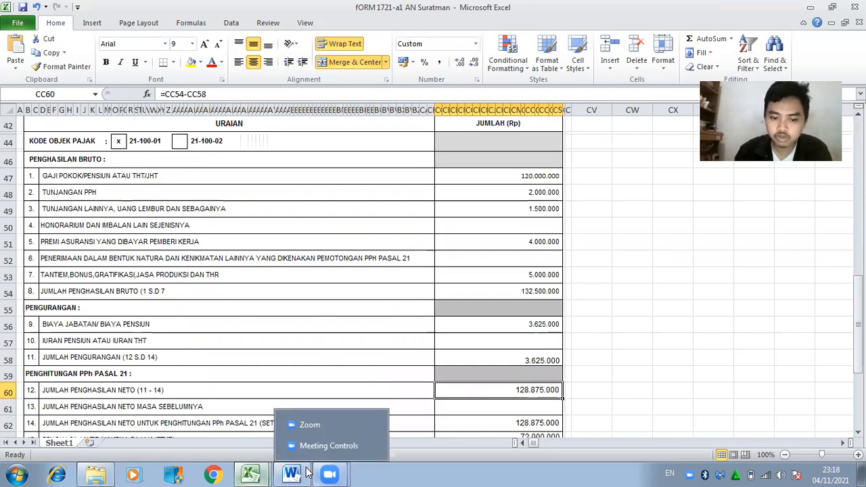
mouse_move(304, 474)
mouse_move(251, 473)
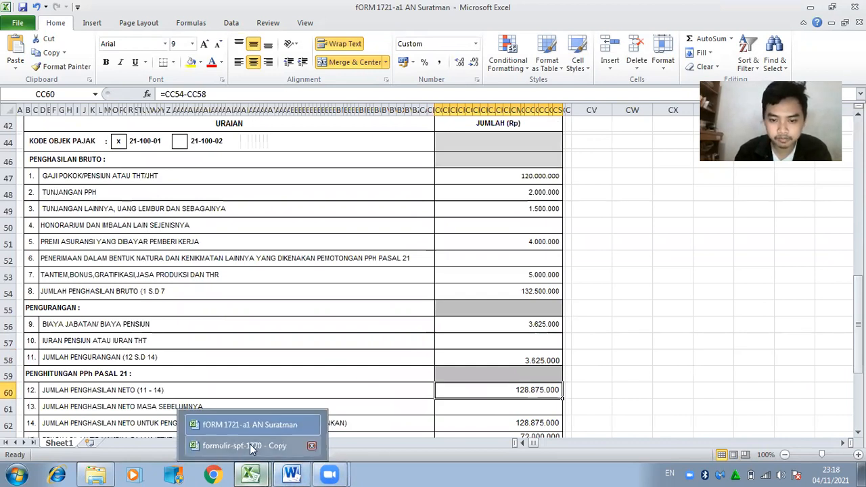
left_click(244, 445)
type("12")
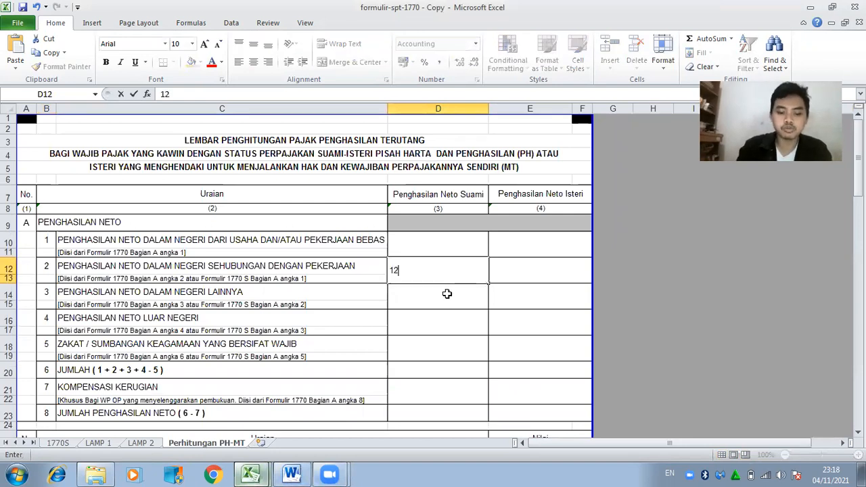
type("8875000")
key("Return")
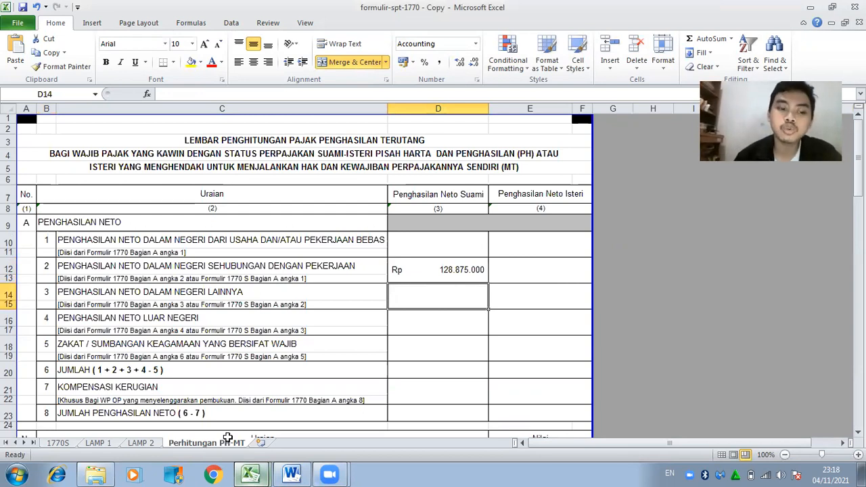
left_click(107, 447)
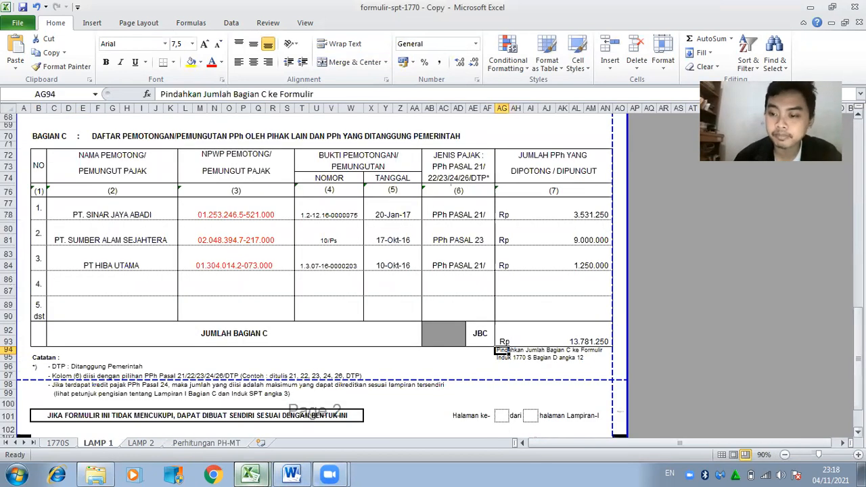
Verify the LAMP 1 Bagian A total and enter 85.000.000 as other domestic net income in D14.
left_click(850, 330)
left_click_drag(858, 328, 858, 174)
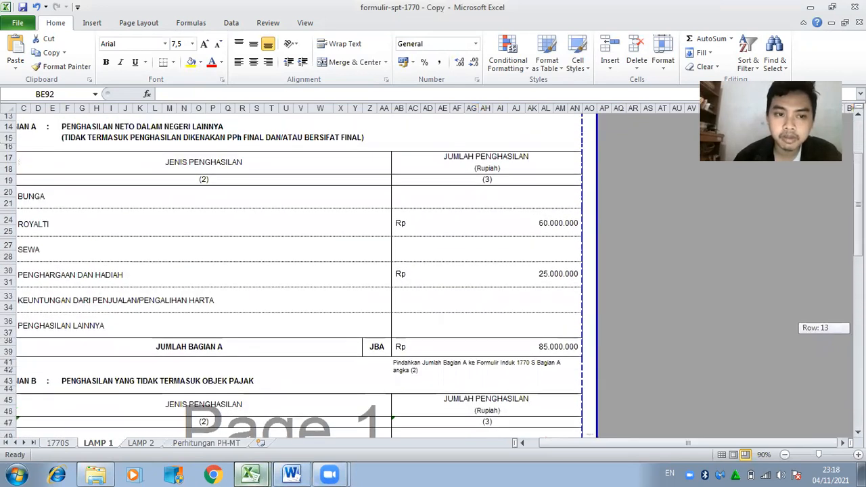
left_click_drag(628, 443, 620, 443)
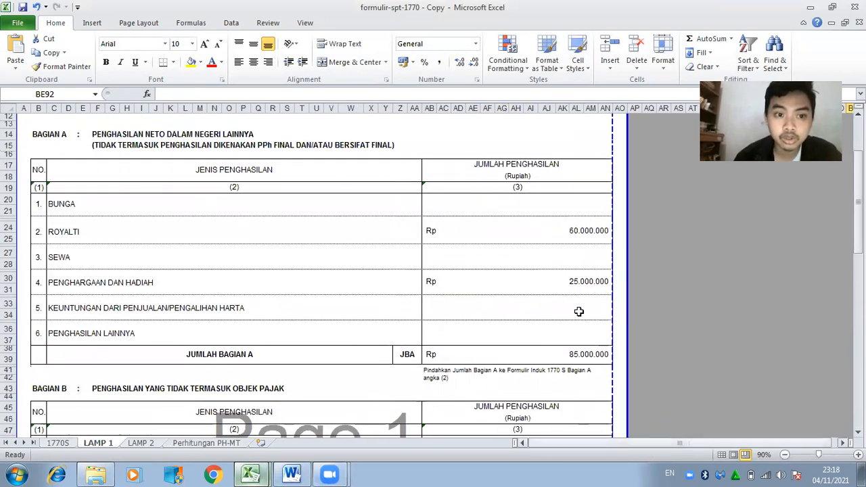
left_click(579, 354)
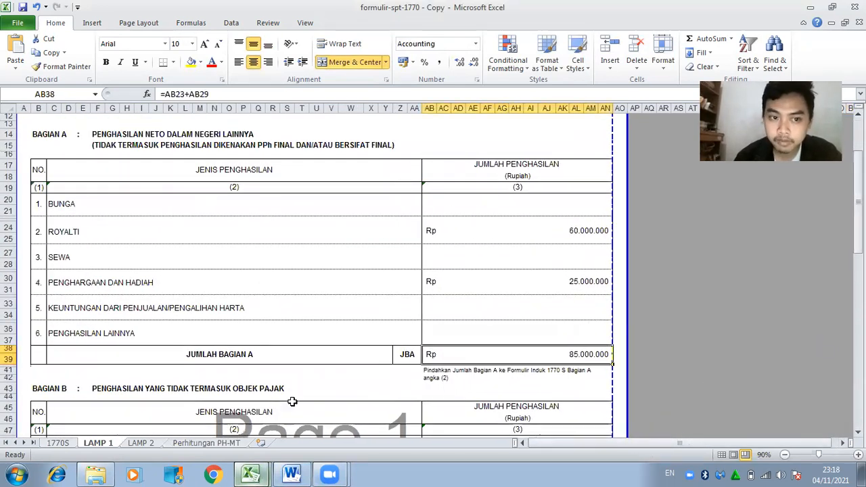
left_click(234, 444)
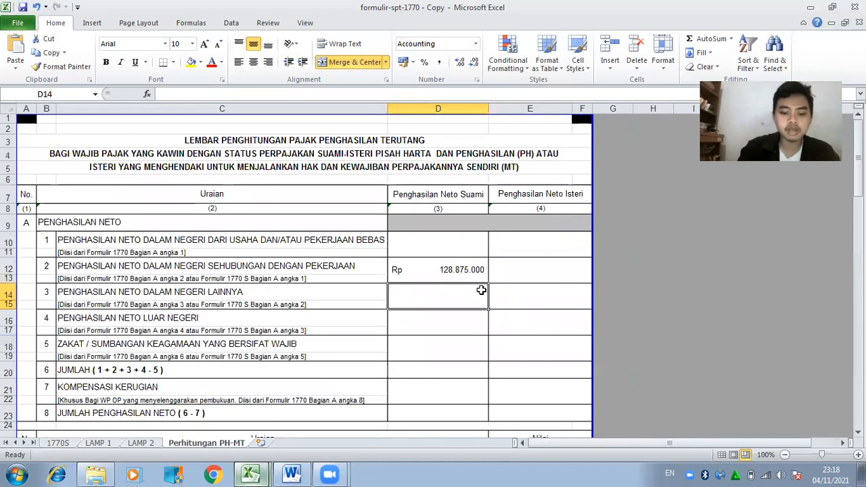
type("85000000")
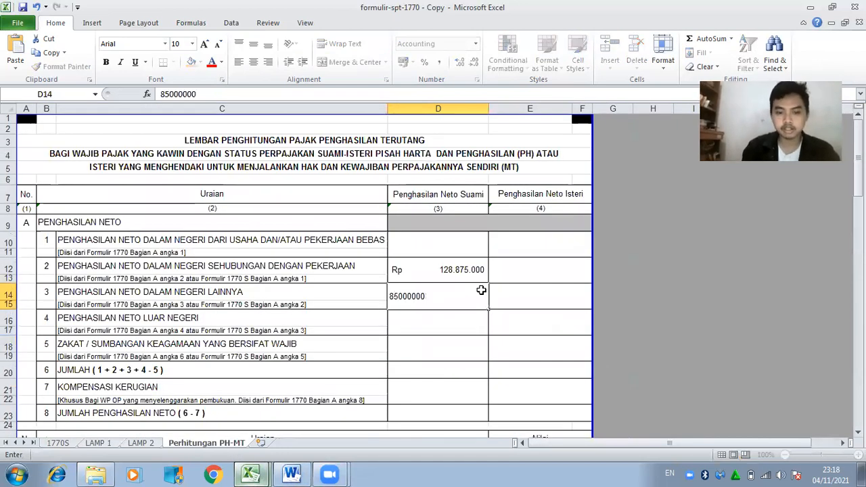
key("Return")
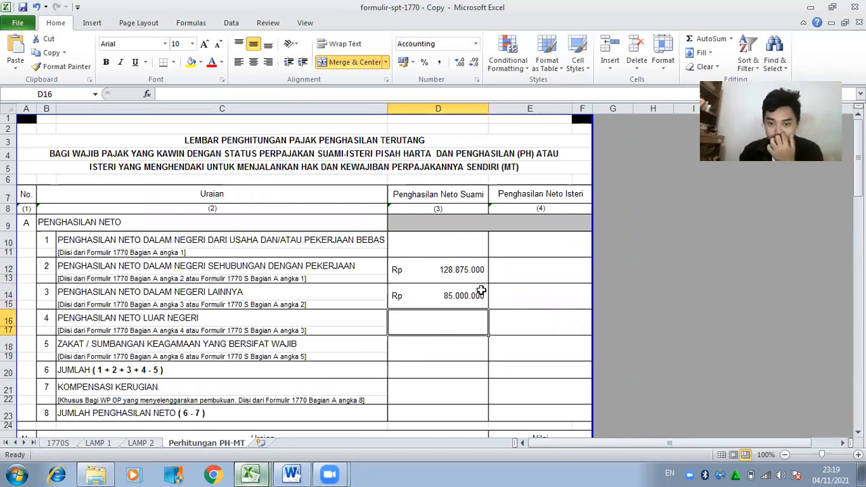
Set D20 to =D12+D14 and D23 to =D20, giving Rp 213.875.000 total net income.
key("Down")
key("Down")
key("Down")
key("Up")
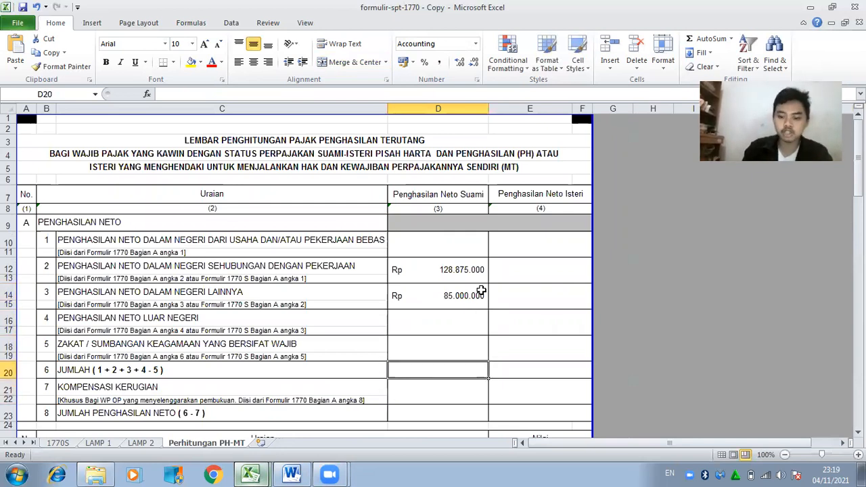
type("=")
left_click(423, 271)
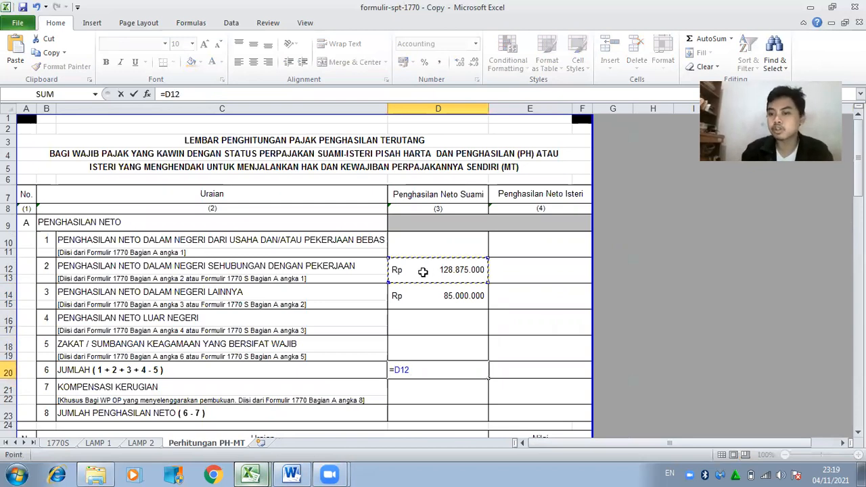
type("+")
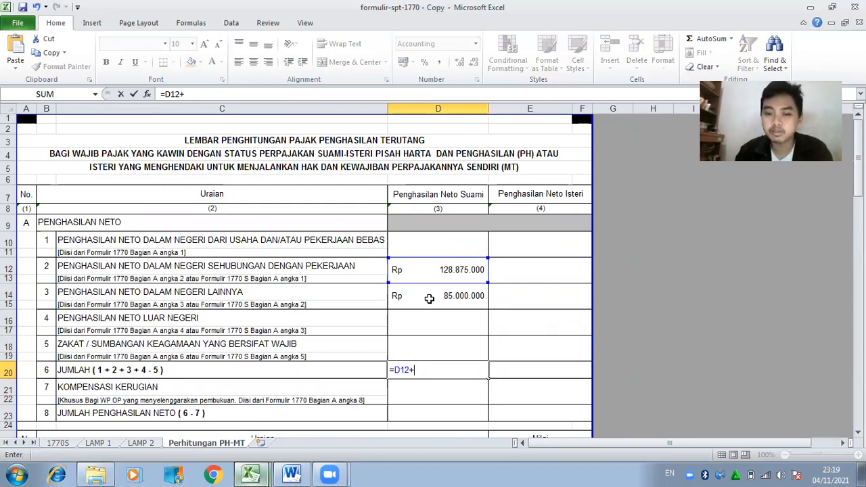
left_click(429, 298)
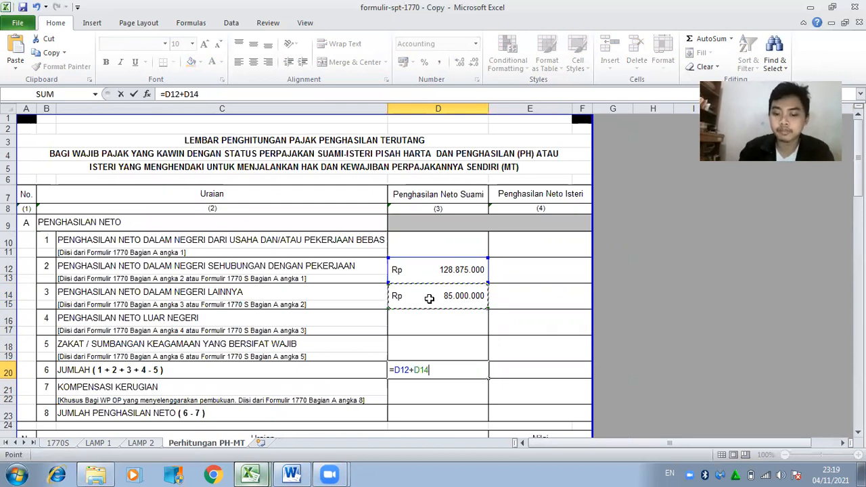
key("Return")
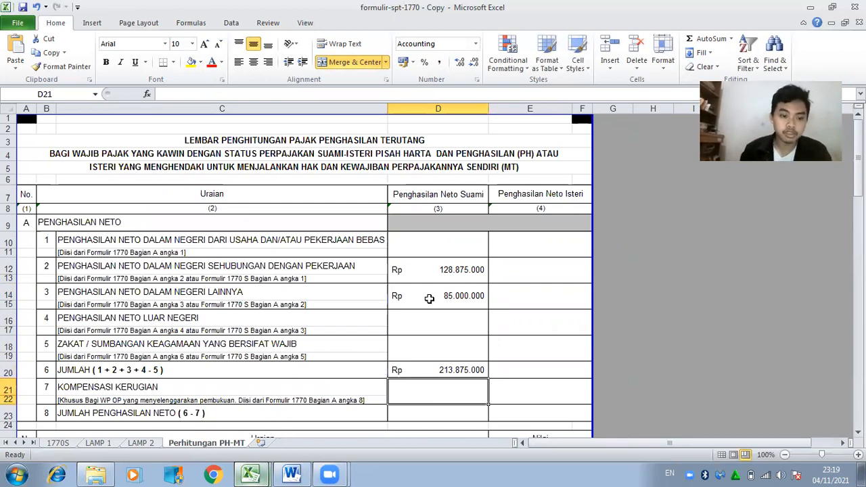
left_click(425, 414)
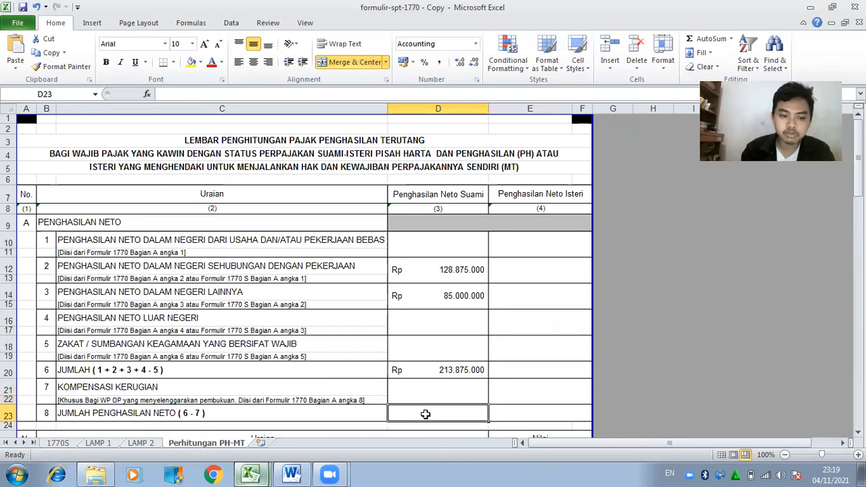
type("=")
left_click(431, 369)
key("Return")
left_click_drag(858, 170, 859, 212)
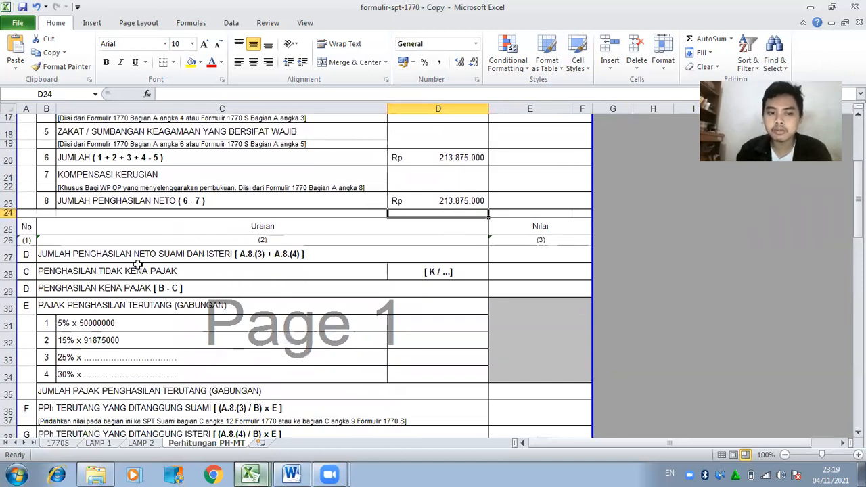
Set the combined net income in E27 to reference the D23 total.
left_click(521, 255)
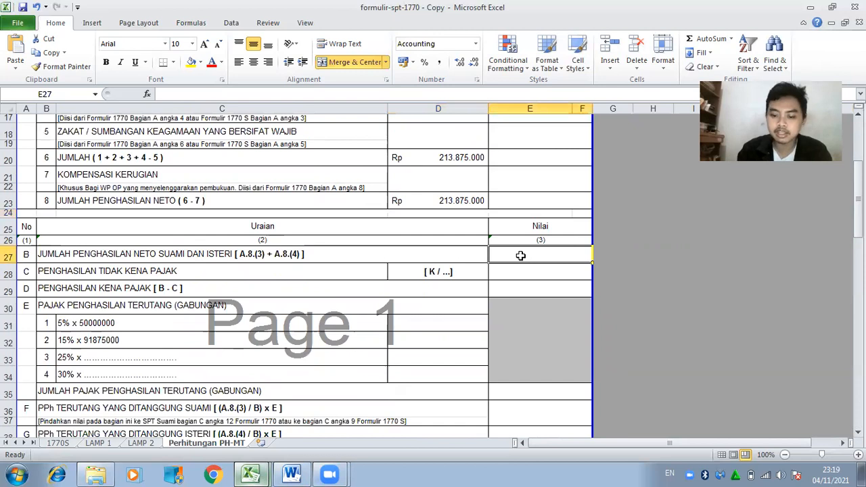
type("=")
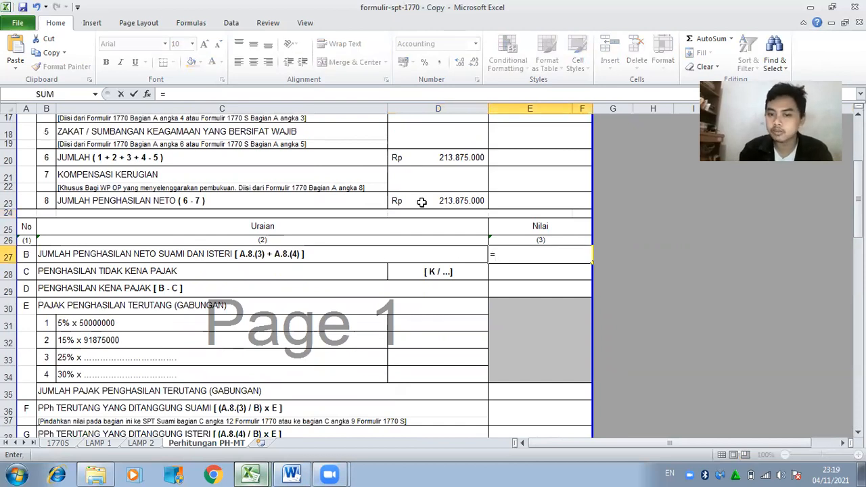
left_click(422, 201)
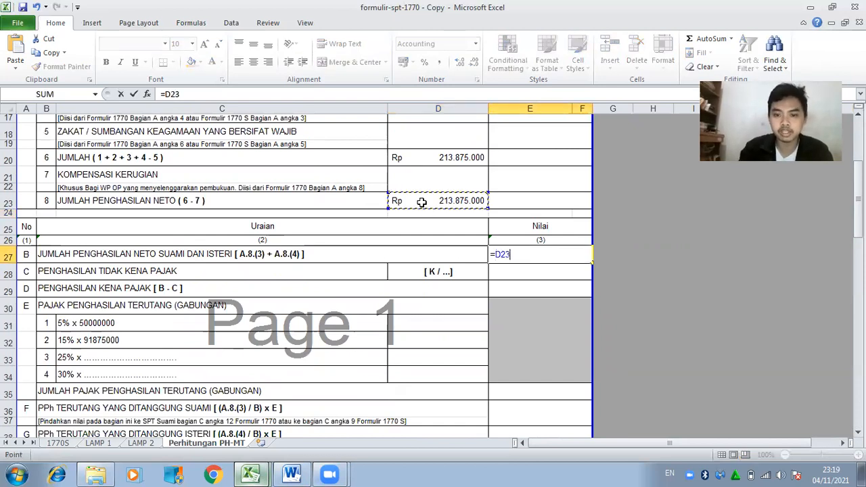
key("Return")
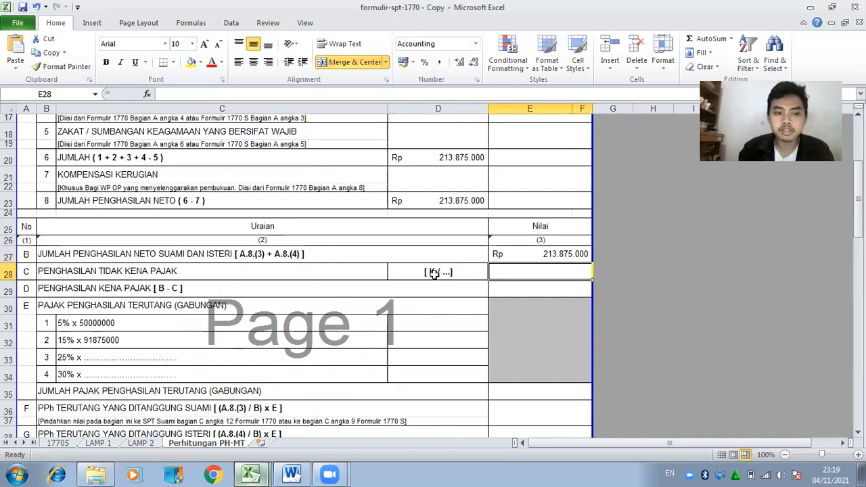
Label the status K/3 in D28 and enter Rp 72.000.000 non-taxable income in E28.
left_click(434, 273)
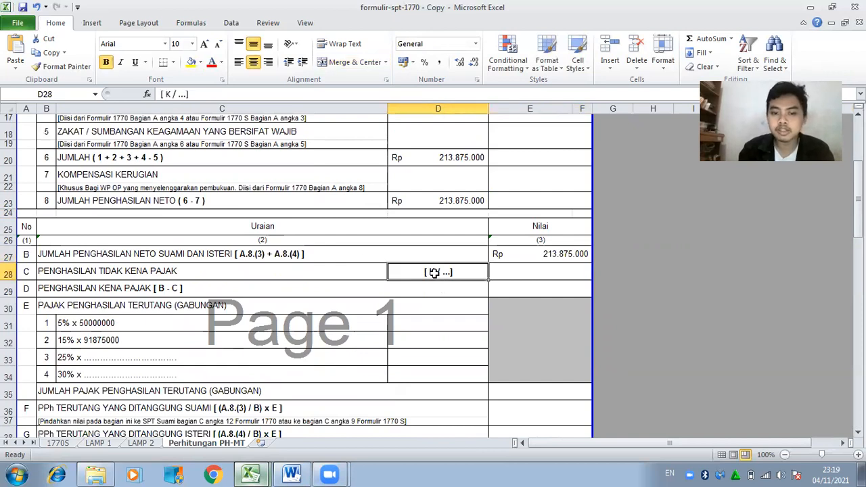
left_click(184, 94)
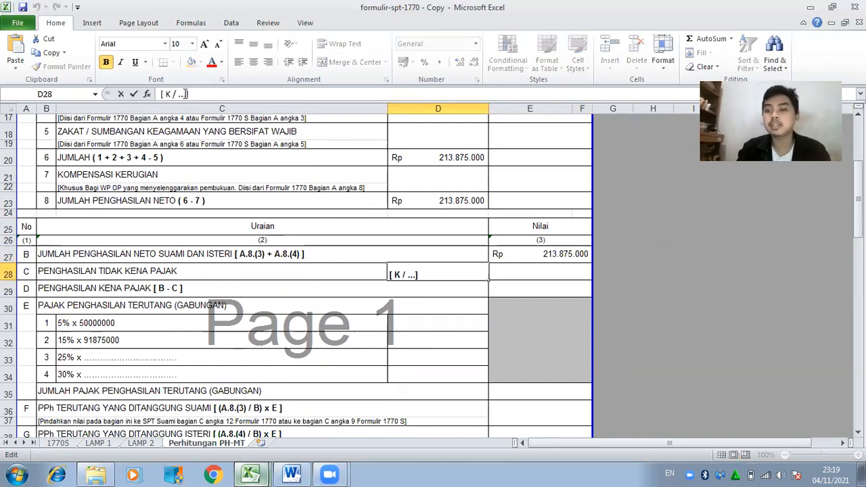
key("BackSpace")
key("BackSpace")
key("BackSpace")
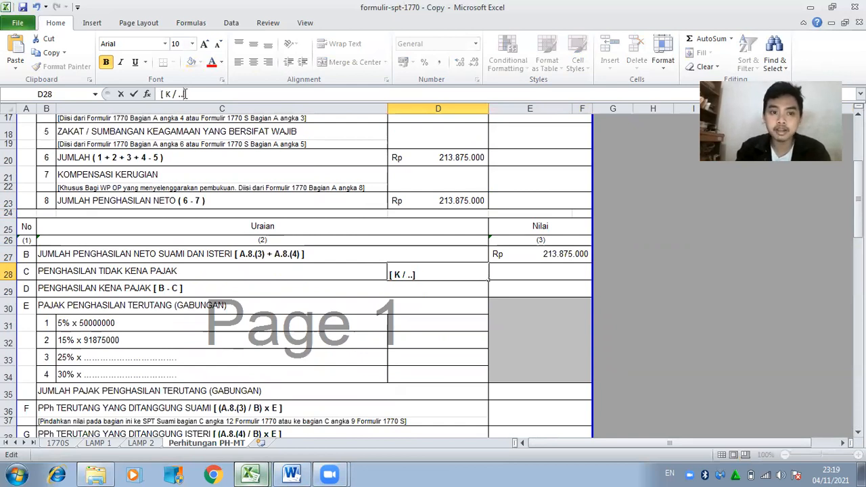
type("3")
left_click(518, 270)
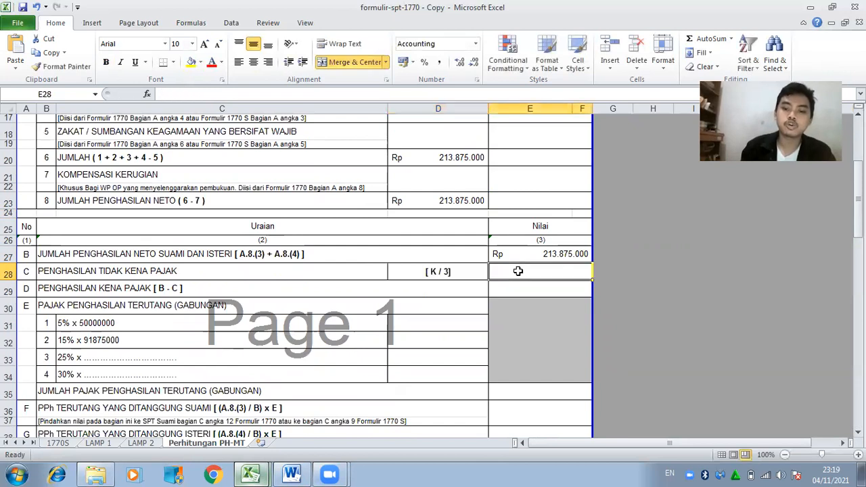
type("=")
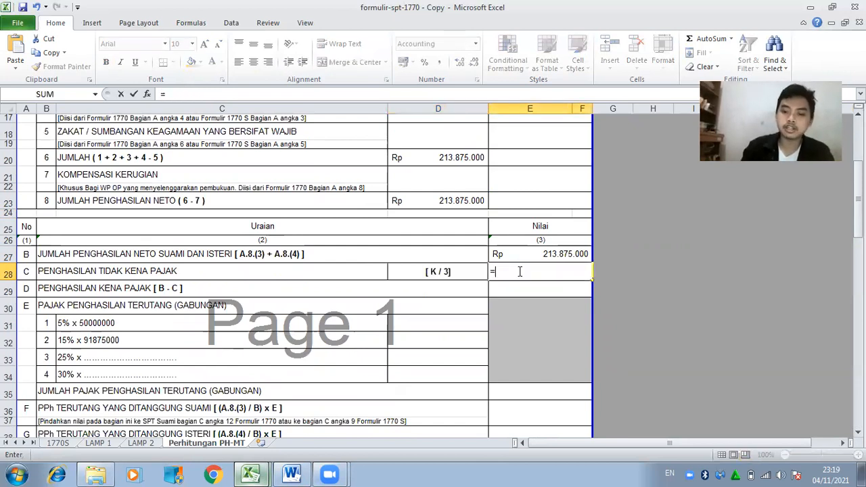
type("54")
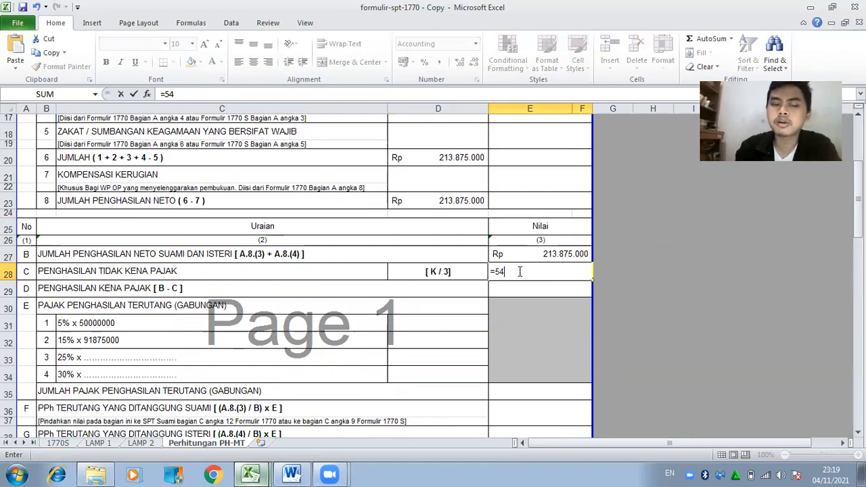
type("000000+")
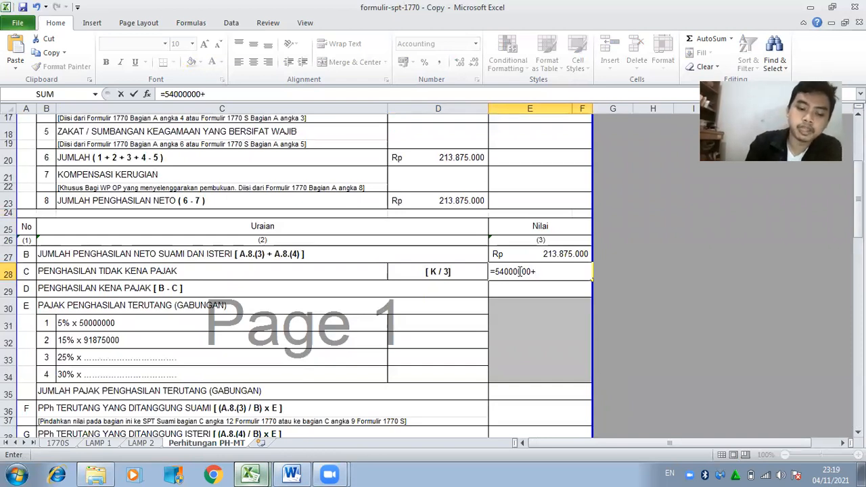
type("4500000+(3*45")
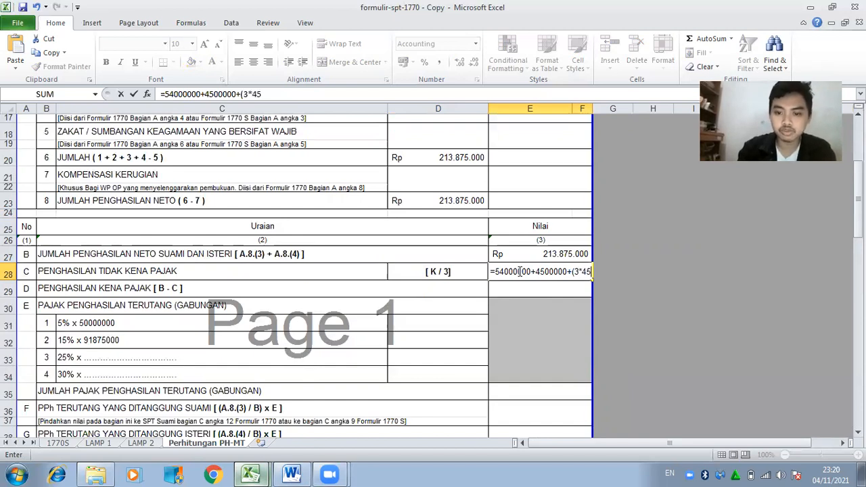
type("00000")
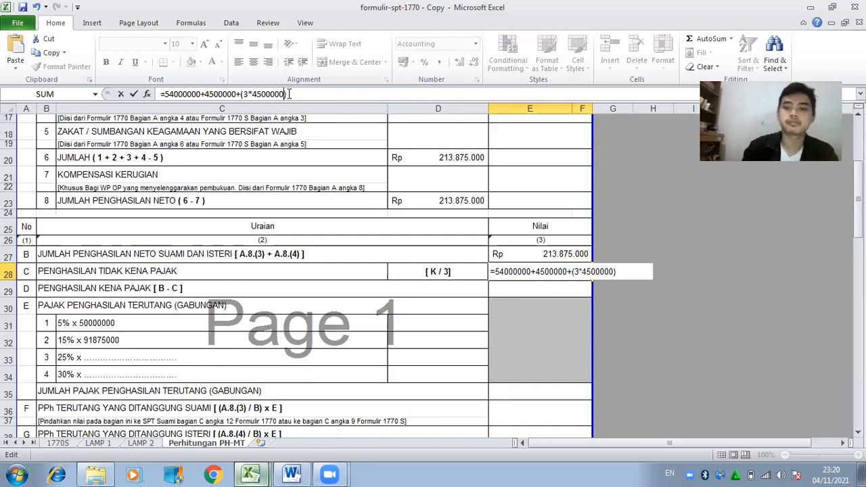
key("Return")
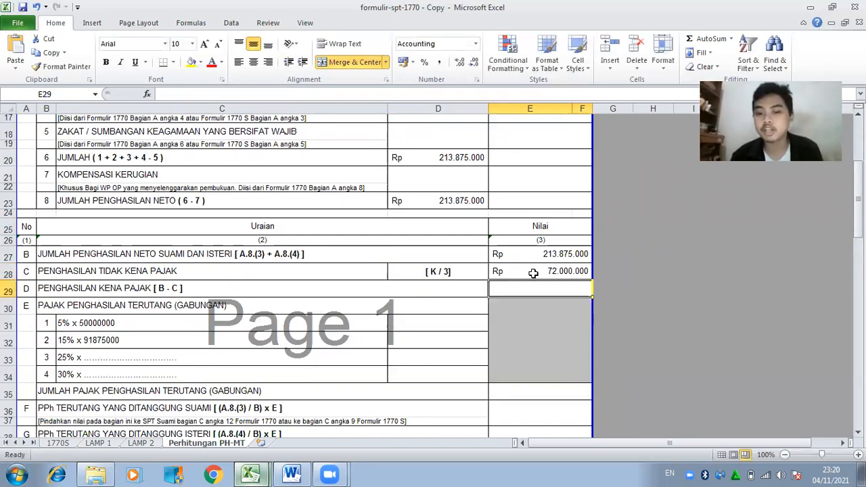
Compute taxable income in E29 as E27 − E28, giving Rp 141.875.000.
left_click(533, 273)
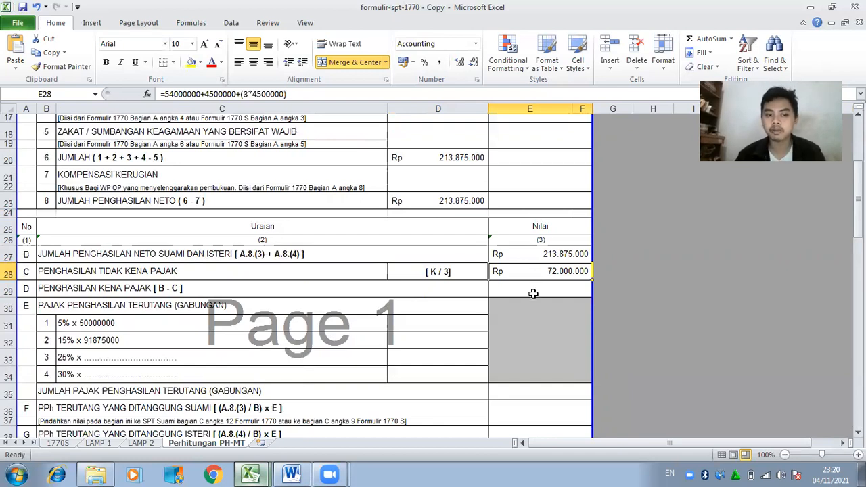
left_click(533, 293)
type("=")
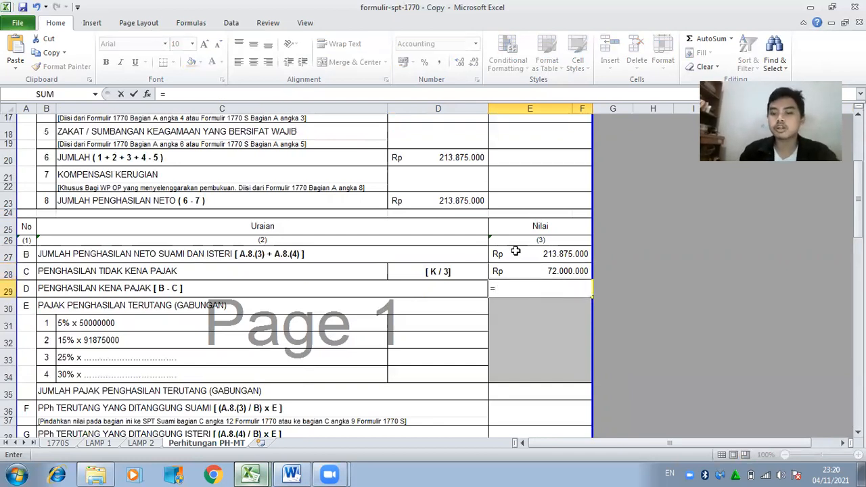
left_click(516, 254)
type("-")
left_click(511, 278)
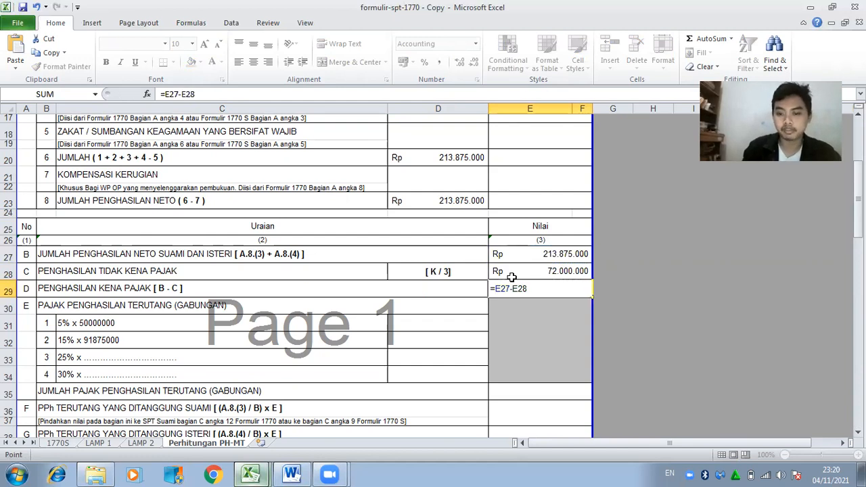
key("Return")
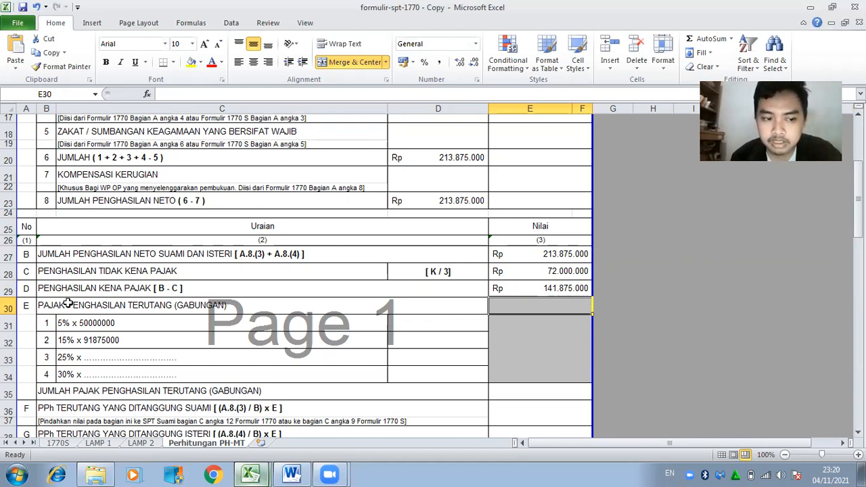
left_click(64, 328)
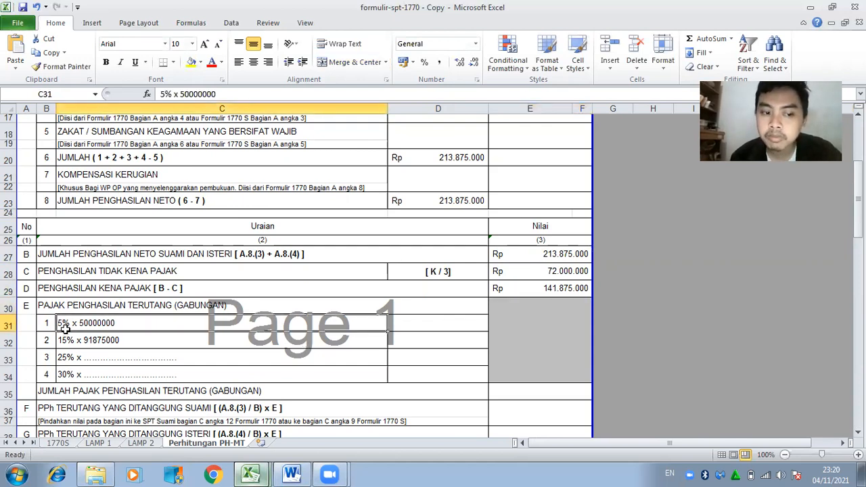
Enter the 5% bracket tax (Rp 2.500.000) and 15% bracket tax (Rp 13.781.250) in D31 and D32.
left_click(405, 323)
type("=5")
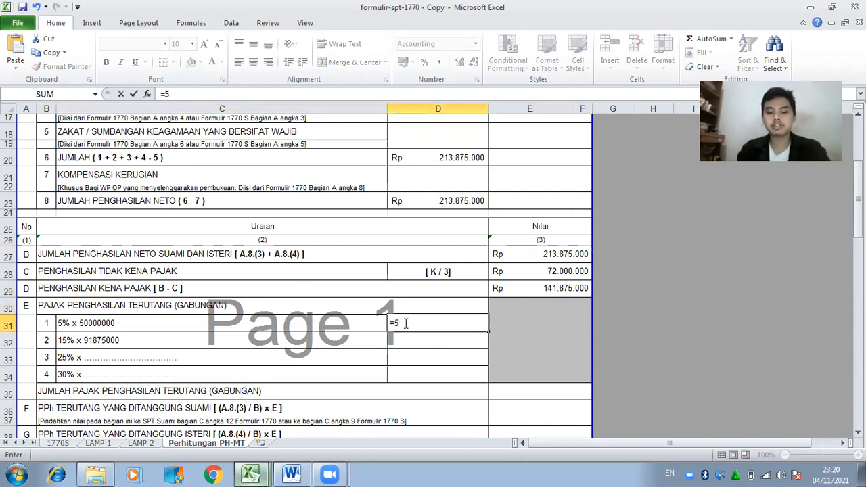
type("%*50000000")
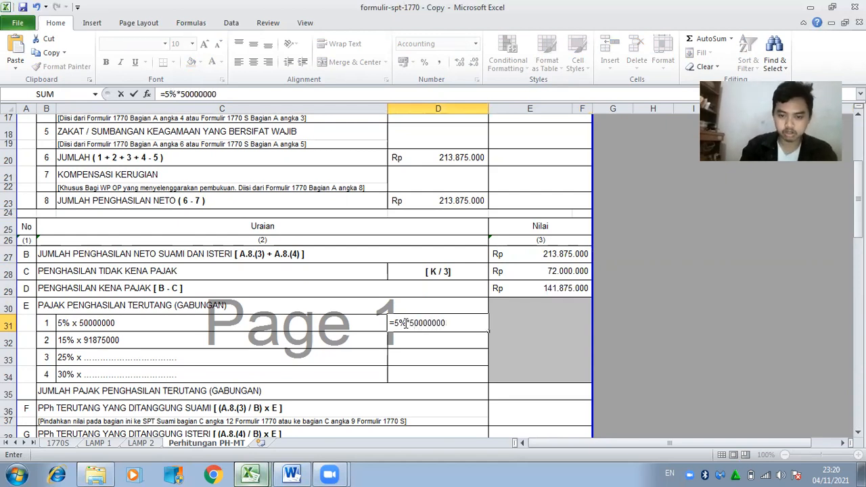
key("Return")
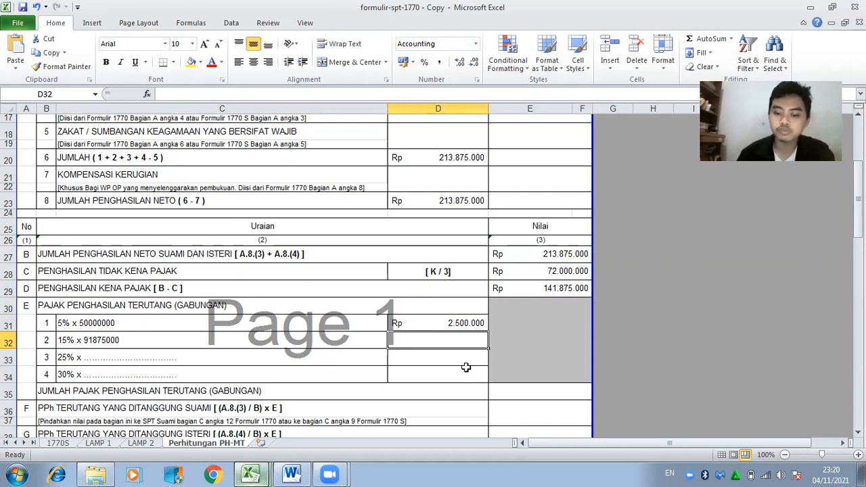
type("=15%*9")
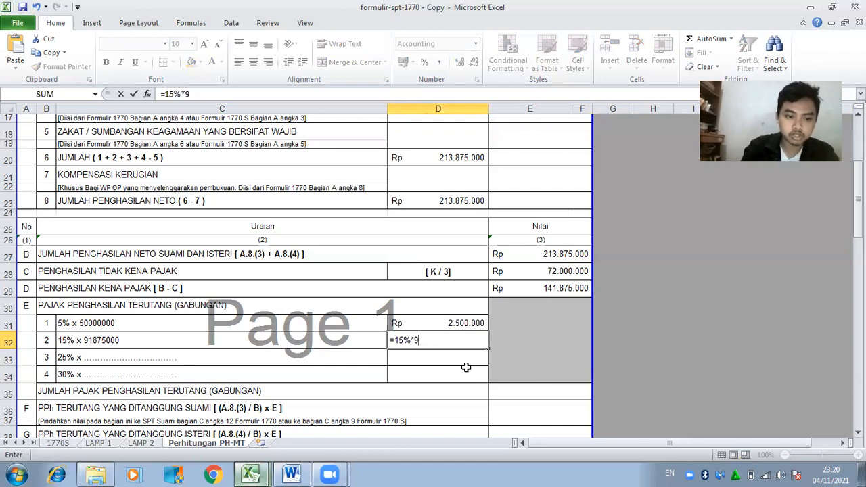
type("1875000")
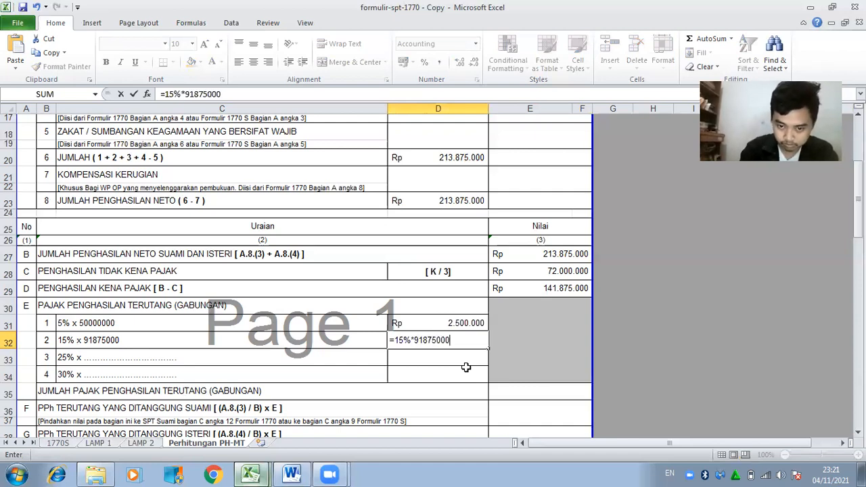
key("Return")
Start the combined tax total in E35 with a reference to D31.
key("Down")
key("Down")
key("Right")
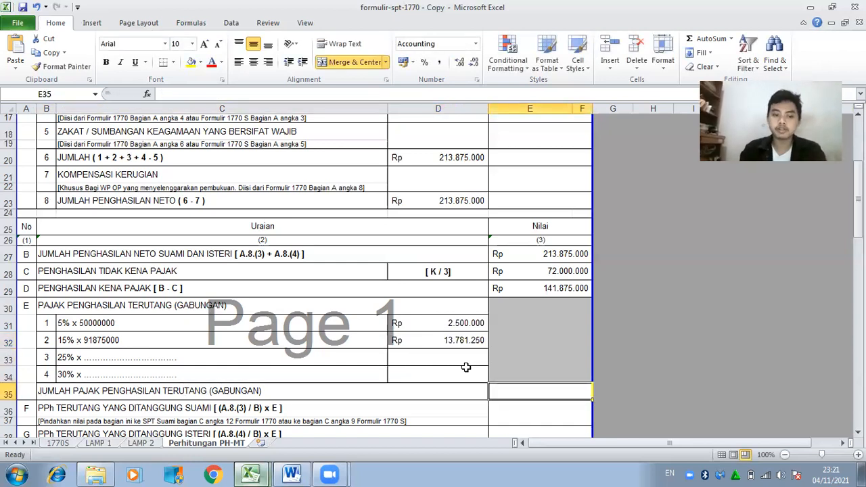
type("=")
left_click(448, 318)
Total the tax as D31+D32 (Rp 16.281.250) in E35 and carry it to the husband's share in E36.
type("+")
left_click(449, 337)
key("Return")
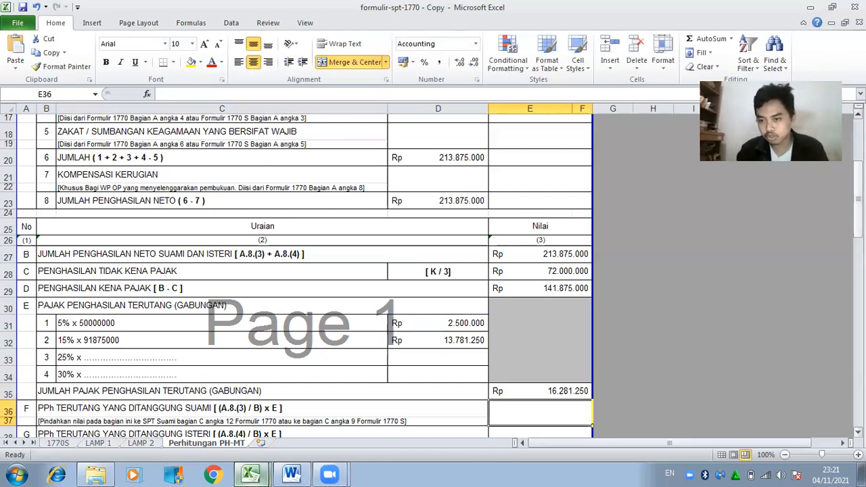
left_click_drag(858, 220, 858, 243)
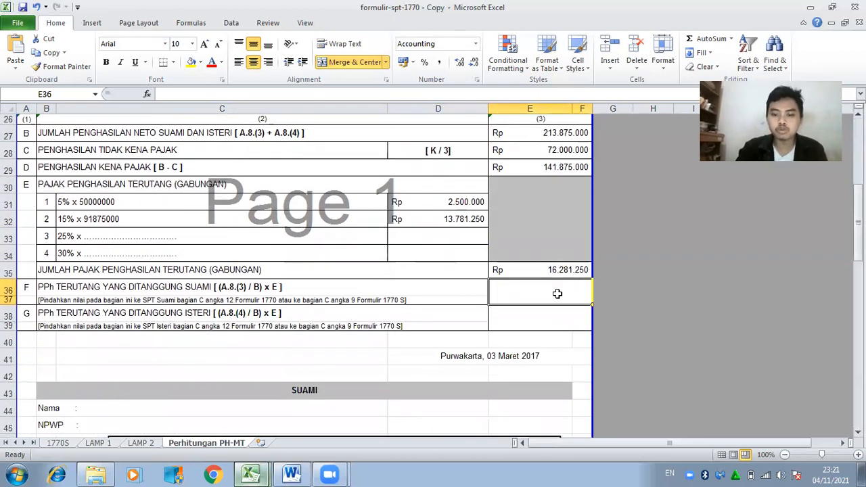
type("=")
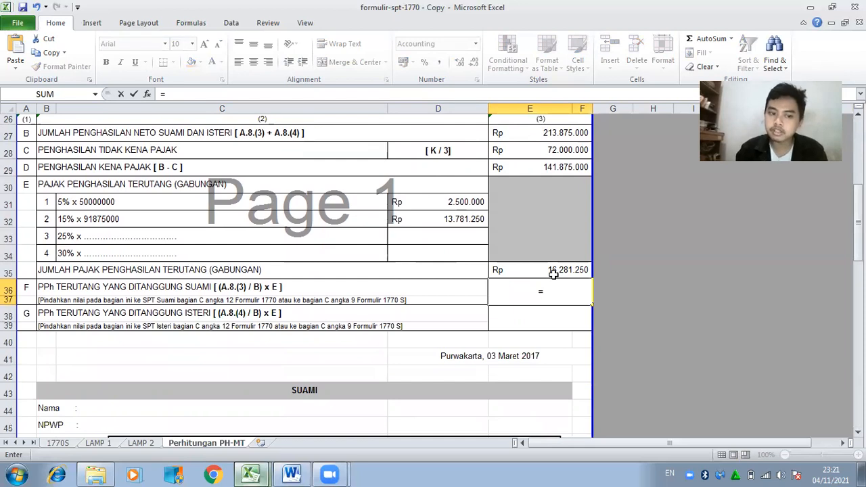
left_click(554, 272)
key("Return")
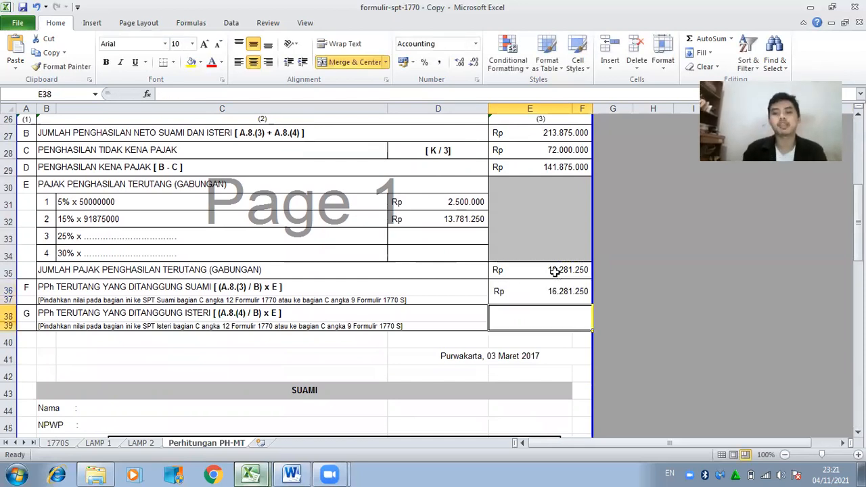
left_click_drag(858, 224, 858, 232)
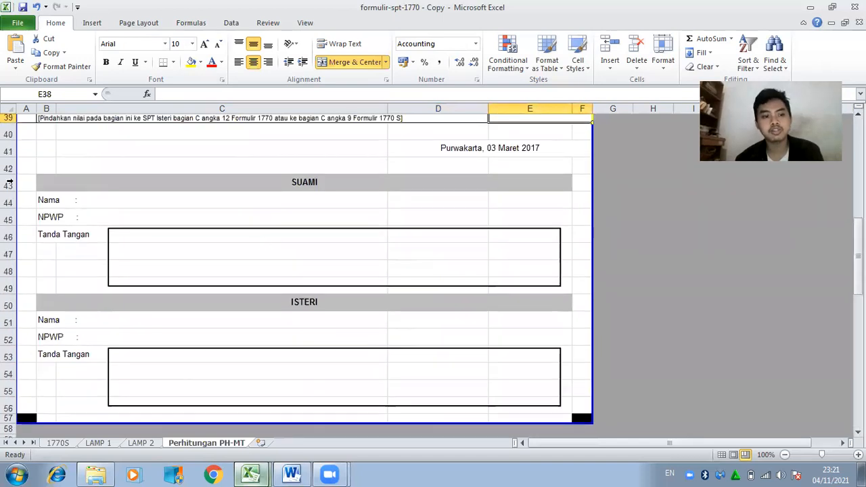
Type the husband's name after 'Nama :' on line B44.
left_click(48, 201)
left_click(213, 95)
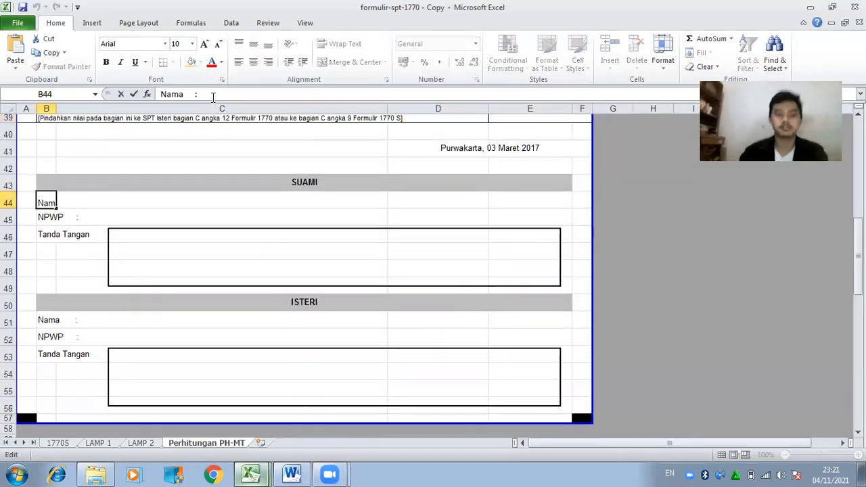
type("SURATMAN")
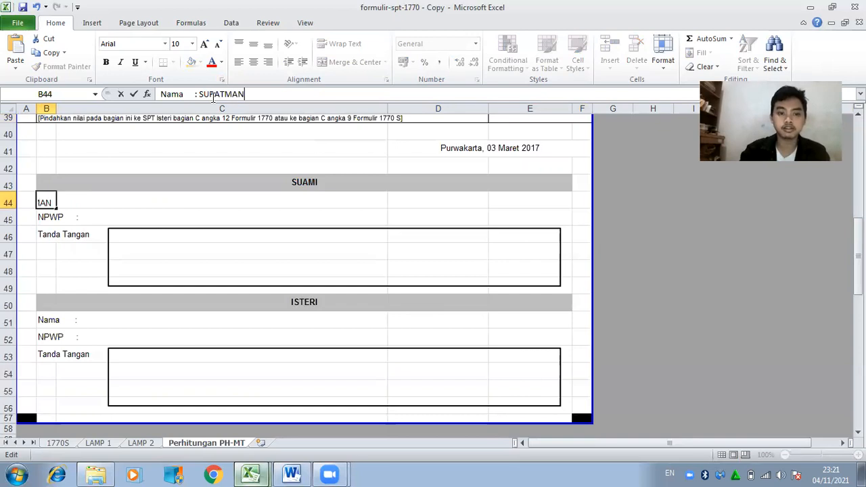
left_click(291, 474)
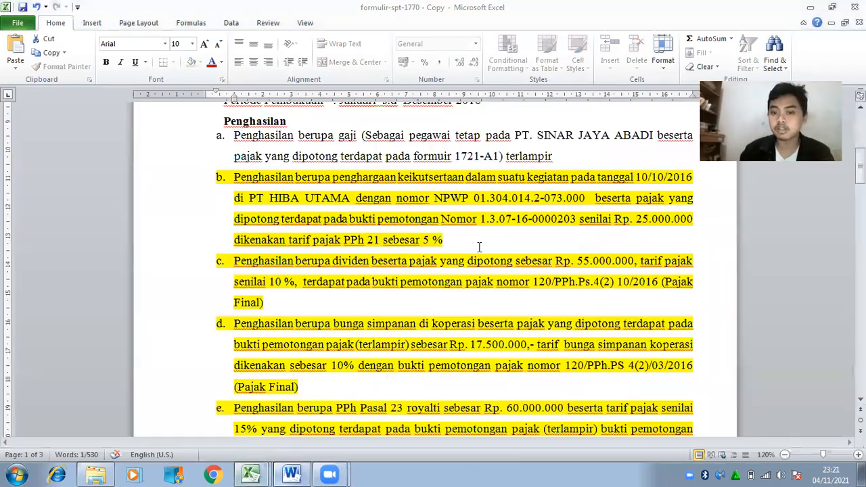
Copy the taxpayer's NPWP number from the Word document's first paragraph and go back to Excel.
scroll(447, 271, "up", 3)
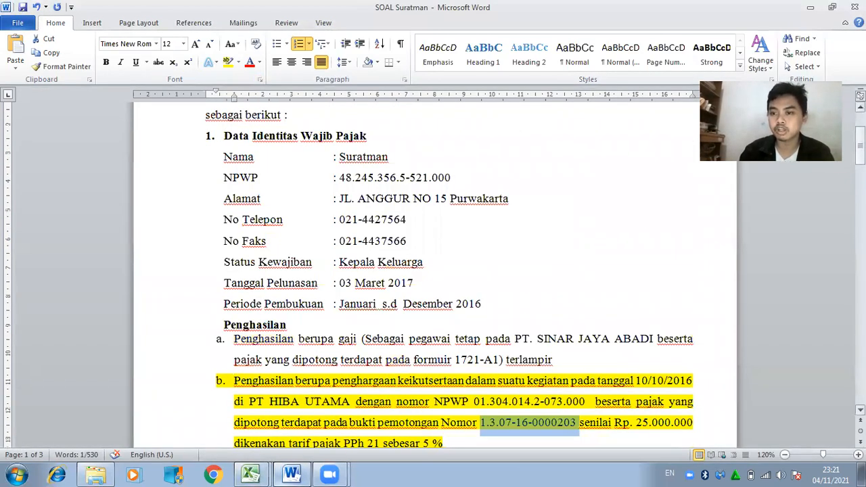
scroll(447, 270, "up", 1)
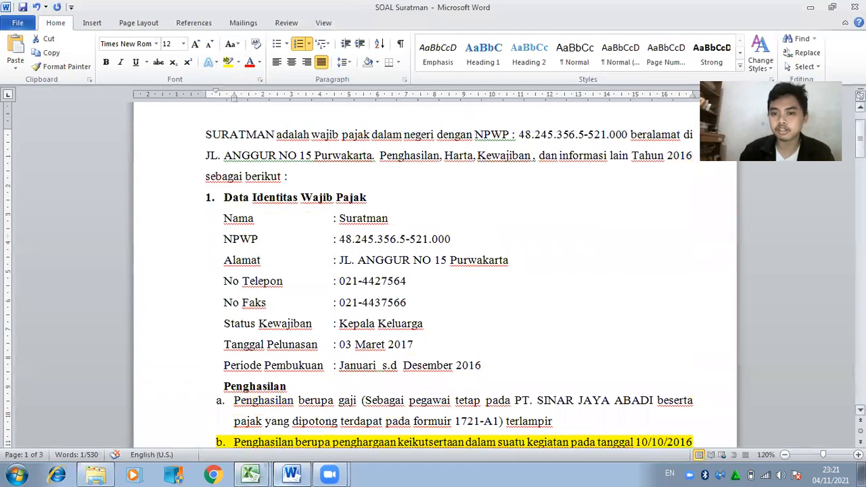
left_click_drag(519, 134, 627, 129)
key("ctrl+c")
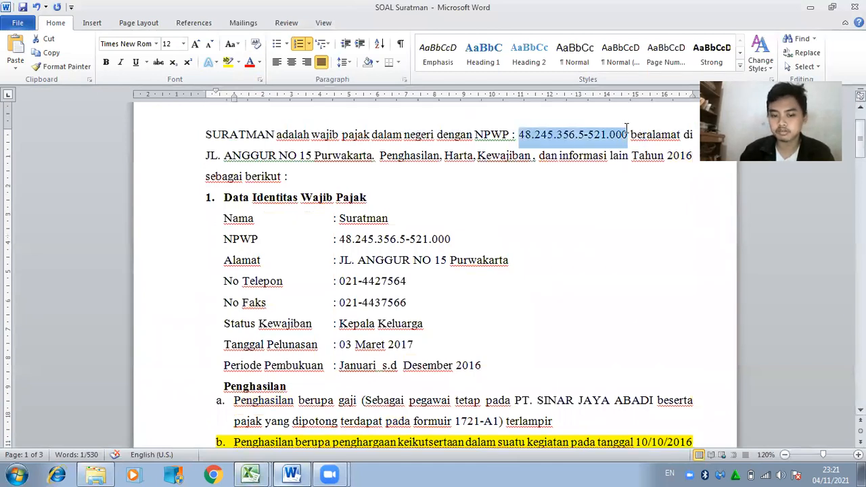
left_click(252, 475)
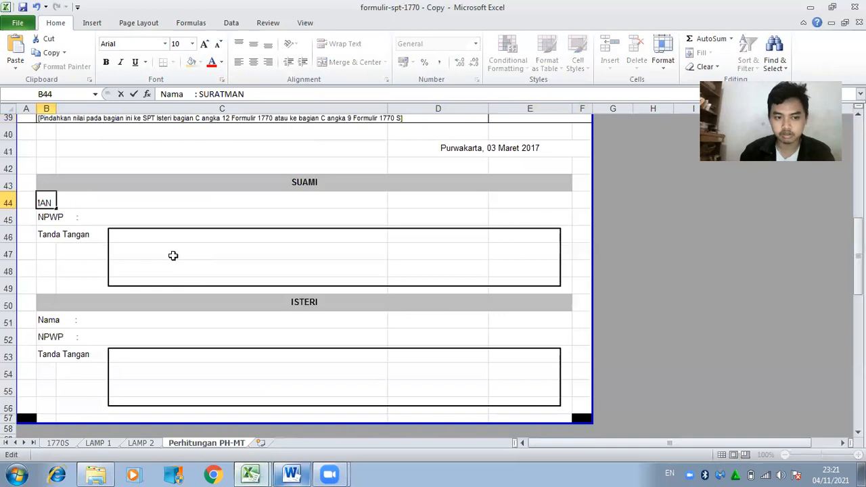
Paste the copied NPWP number onto the husband's NPWP line.
left_click(44, 220)
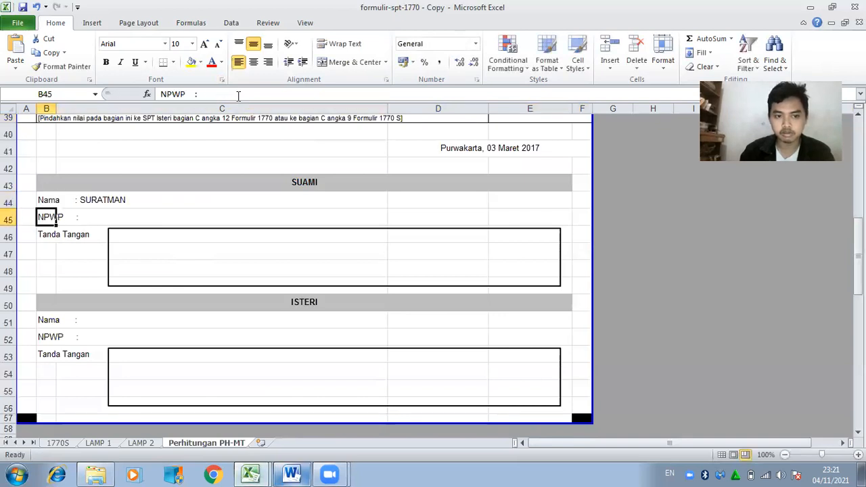
left_click(239, 95)
key("ctrl+v")
left_click(217, 247)
left_click_drag(225, 238, 511, 264)
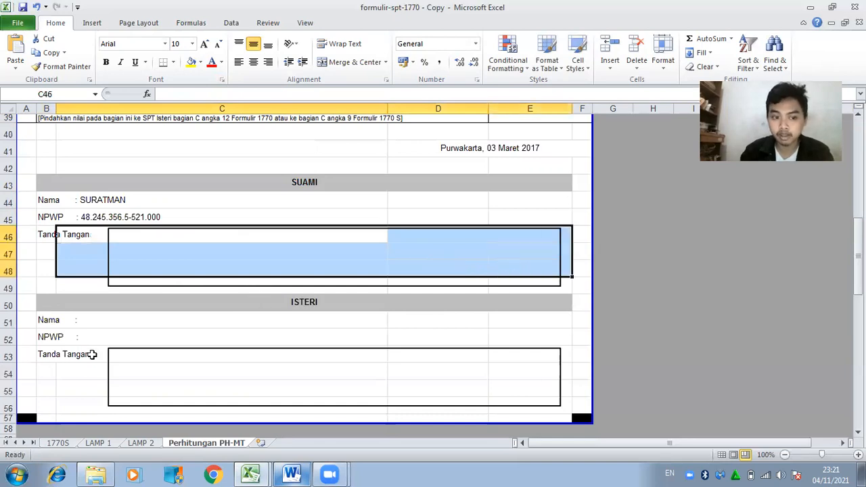
Enter the wife's name after 'Nama :' under ISTERI and set her NPWP to '-'.
left_click(64, 323)
left_click(47, 322)
left_click(242, 91)
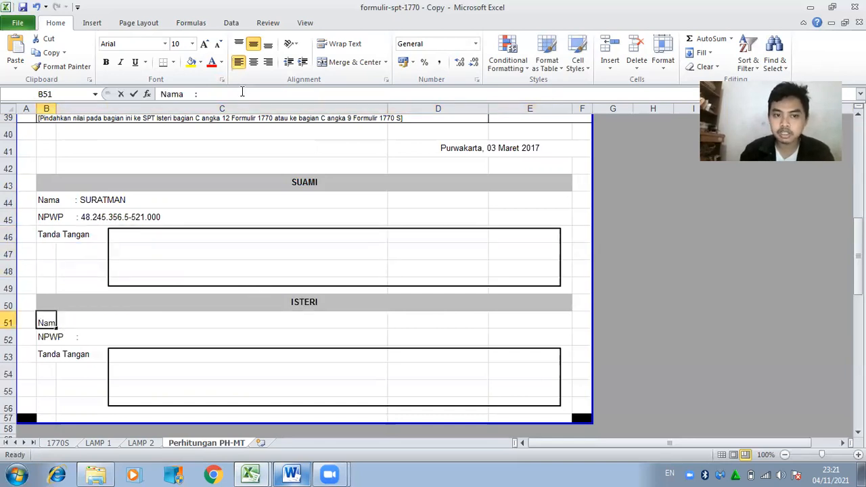
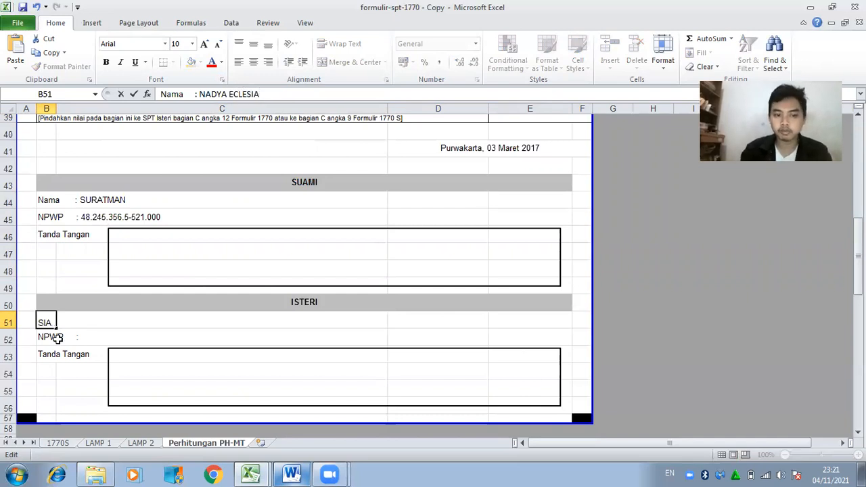
left_click(57, 338)
left_click(216, 94)
type("-")
left_click(219, 381)
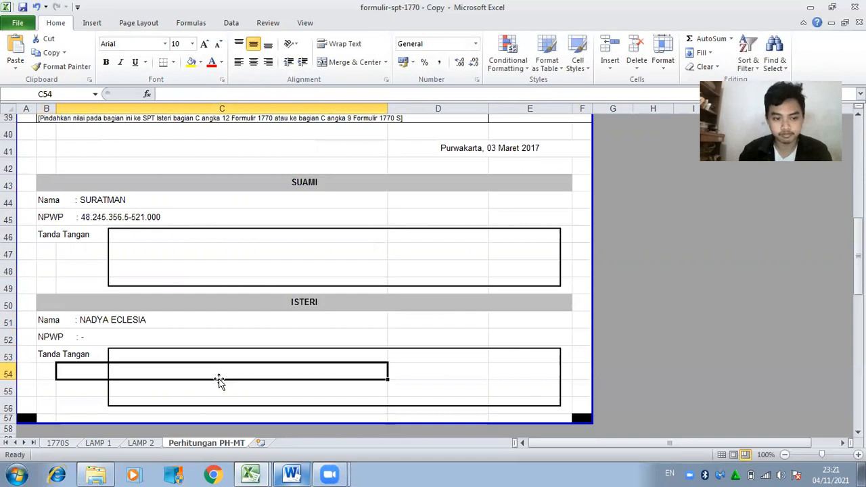
left_click(68, 356)
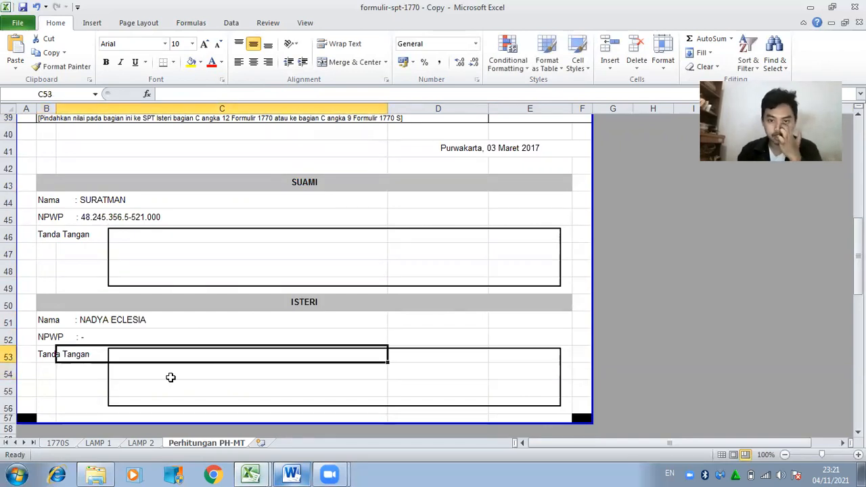
mouse_move(858, 258)
left_mouse_down()
mouse_move(858, 135)
mouse_move(858, 262)
left_mouse_up()
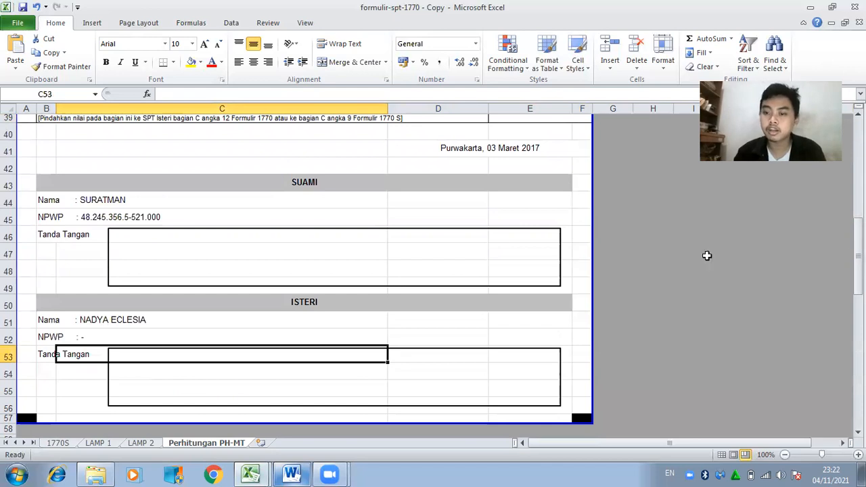
left_click(58, 443)
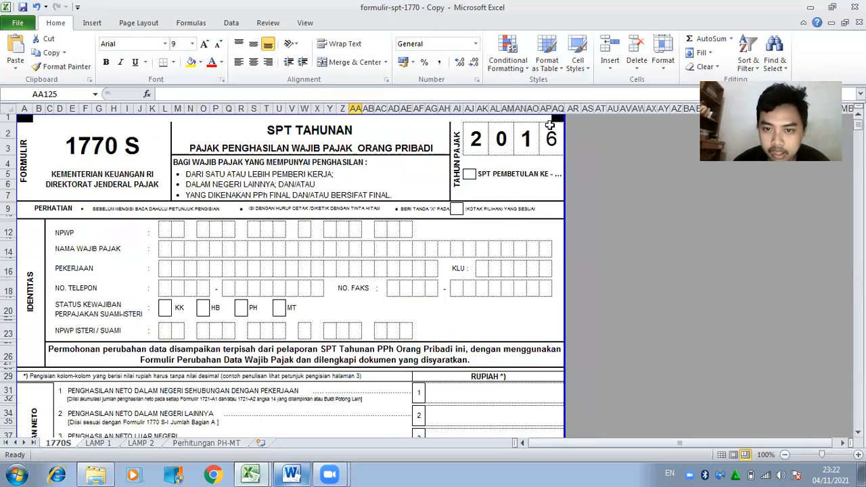
Enter the first group of NPWP digits into the 1770S NPWP boxes, one digit per box.
left_click(166, 229)
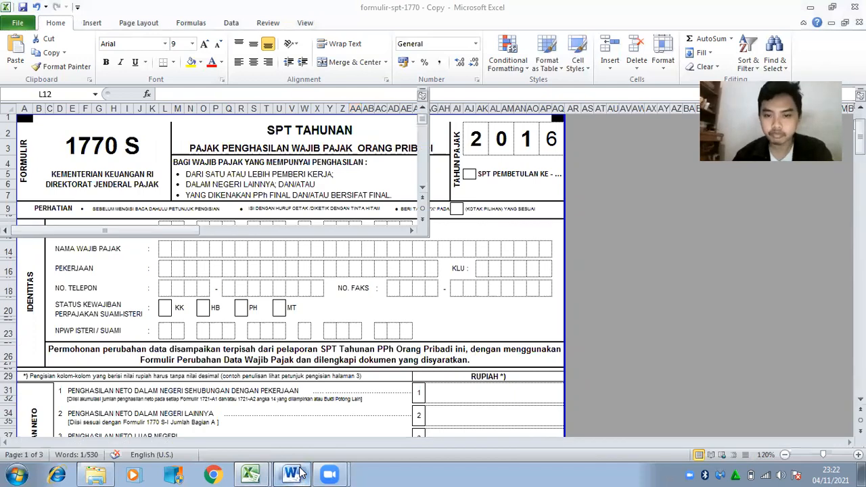
left_click(292, 474)
left_click(292, 474)
key("Tab")
key("Tab")
key("Tab")
key("Tab")
key("Tab")
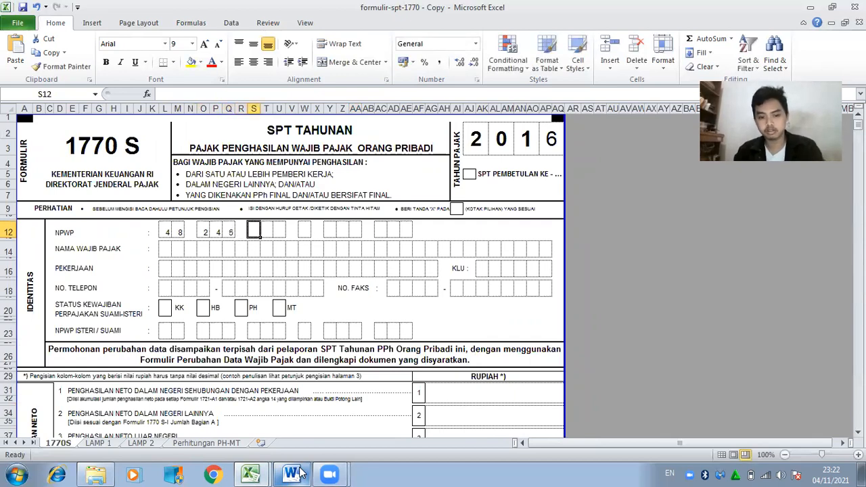
Fill the remaining NPWP boxes, checking the number against the Word notes.
left_click(293, 473)
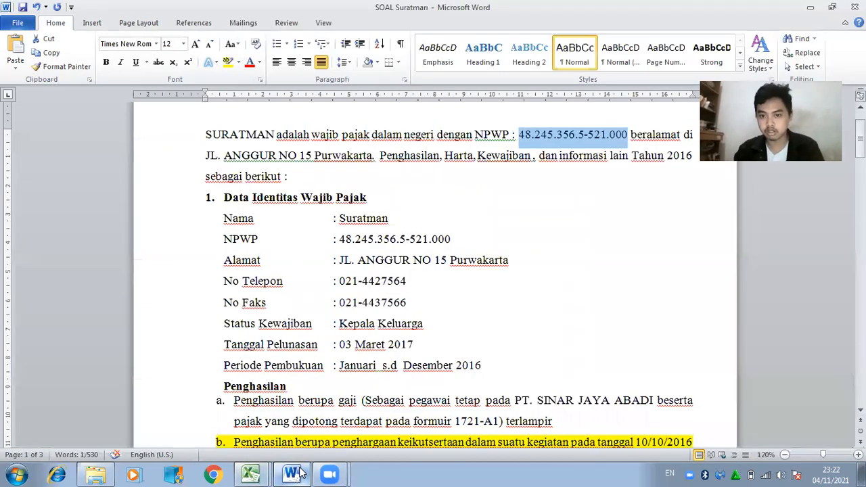
left_click(301, 474)
key("Tab")
key("Tab")
key("Tab")
key("Tab")
key("Tab")
key("Tab")
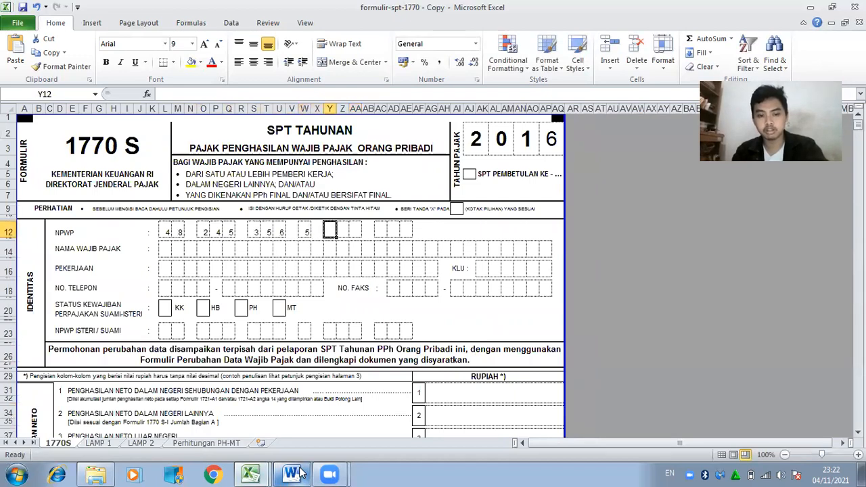
left_click(301, 474)
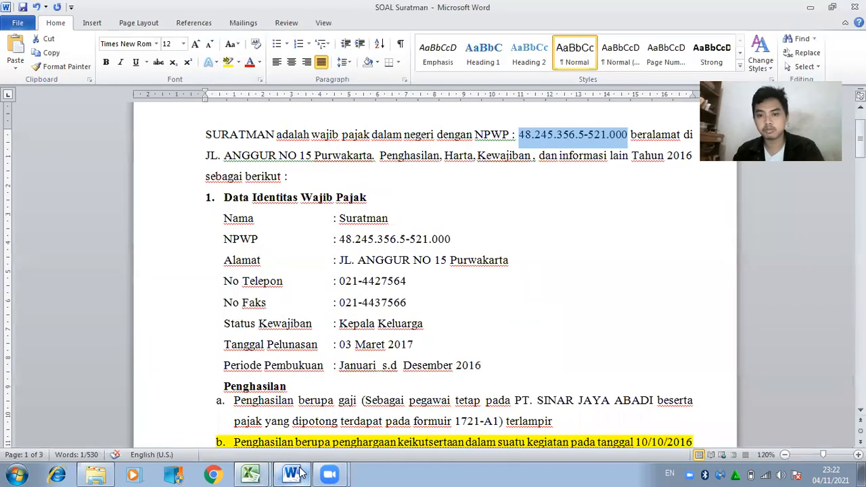
left_click(301, 474)
key("Tab")
key("Tab")
key("Tab")
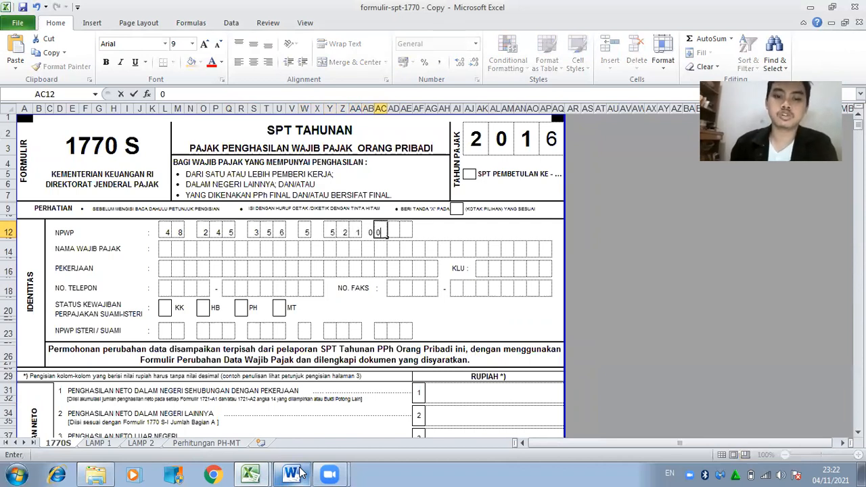
key("Tab")
key("Tab")
key("Tab")
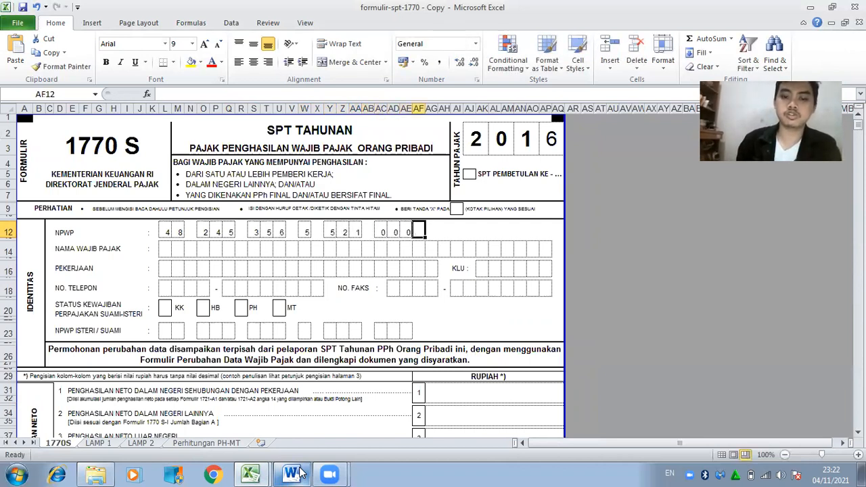
Type the taxpayer's name one letter per box in the name row.
key("Down")
key("Down")
key("Left")
key("Left")
key("Left")
key("Left")
key("Left")
key("Left")
key("Left")
key("Left")
key("Left")
key("Left")
key("Left")
key("Left")
key("Left")
key("Left")
key("Left")
key("Left")
key("Left")
key("Left")
key("Left")
key("Left")
type("SUA")
key("BackSpace")
key("BackSpace")
key("Right")
type("U")
key("Right")
type("R")
key("Right")
type("A")
key("Right")
key("T")
key("Right")
type("M")
key("Right")
type("A")
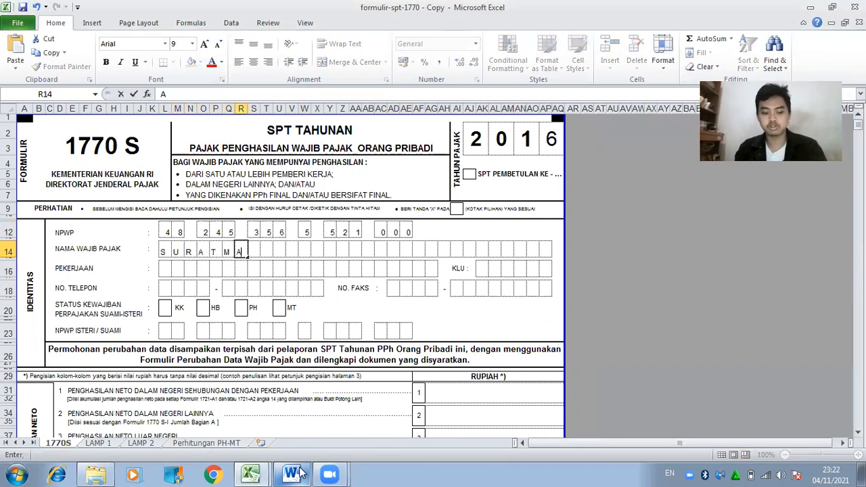
key("Right")
type("N")
key("Down")
key("Left")
key("Left")
key("Left")
key("Left")
key("Left")
key("Left")
Check the job title on the 1721-A1 form workbook, then return to the 1770 S workbook.
left_click(302, 473)
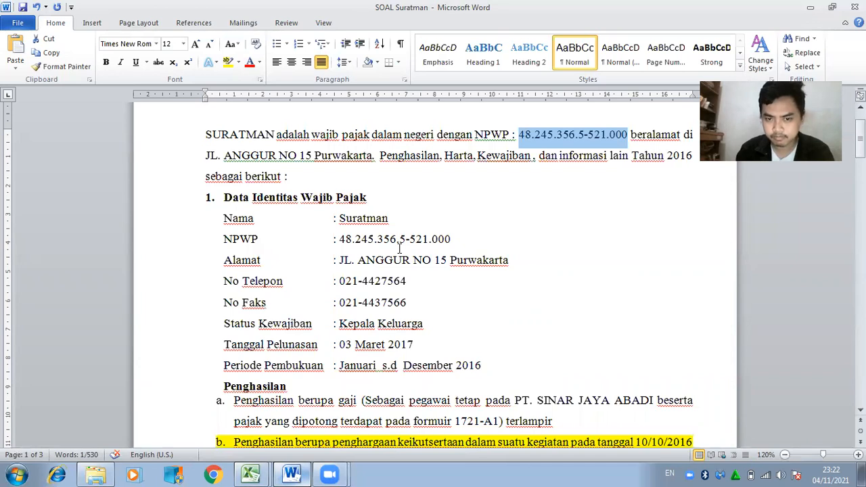
left_click(250, 474)
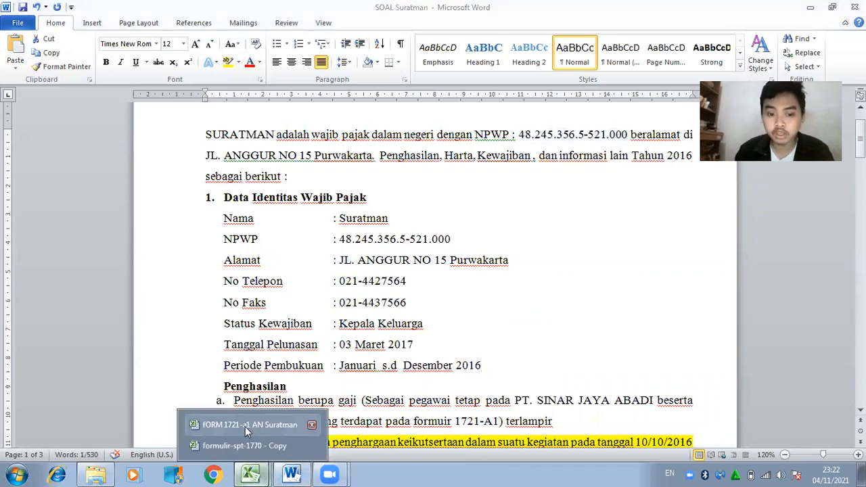
left_click(245, 426)
scroll(500, 246, "up", 10)
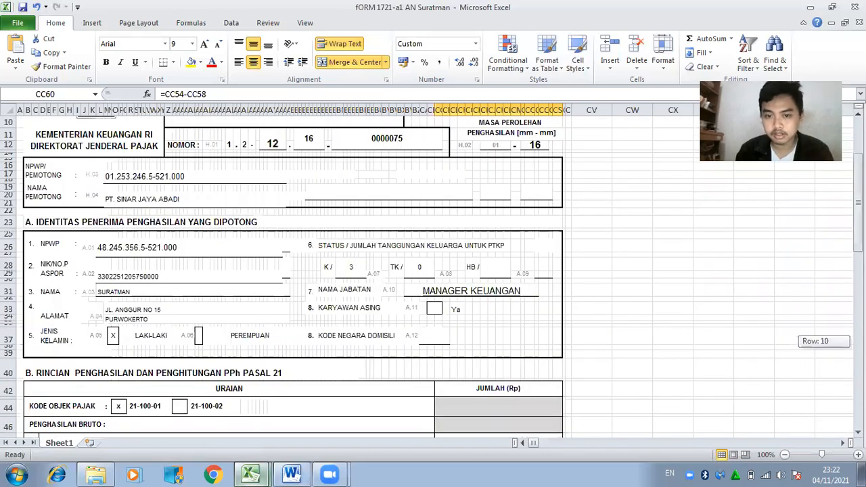
mouse_move(300, 474)
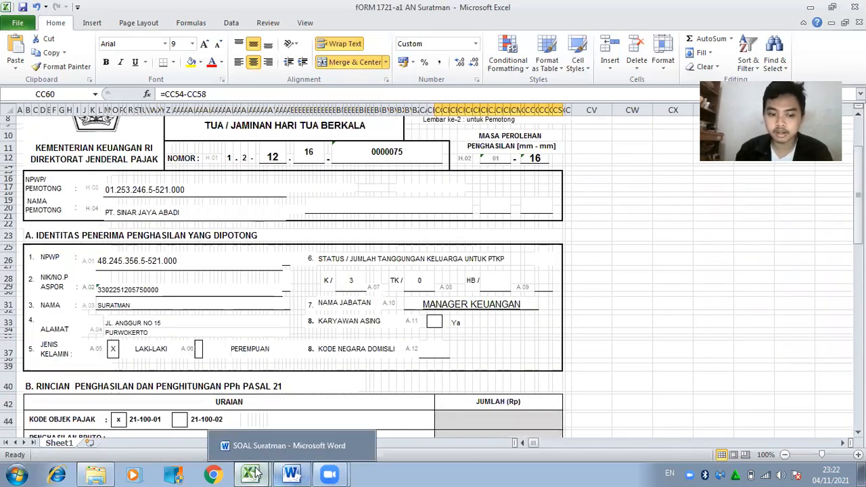
mouse_move(250, 474)
left_click(235, 442)
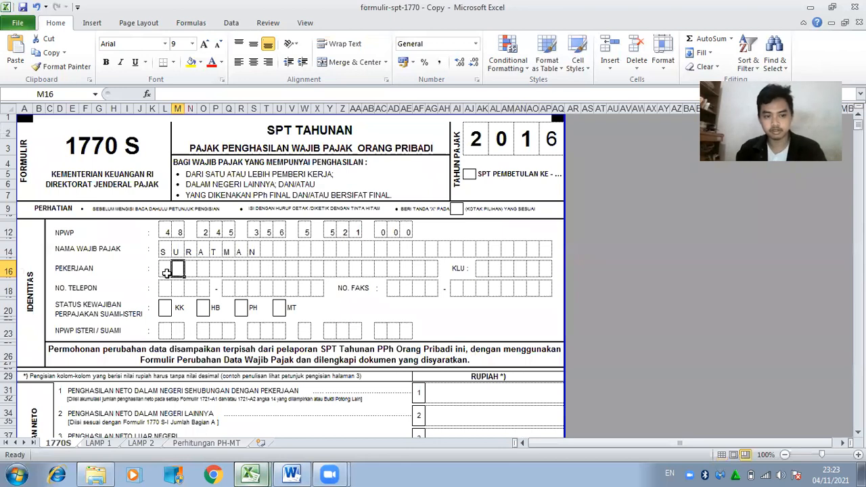
Spell MANAJER KEUANGAN across the PEKERJAAN boxes, one letter per box, with a blank box between the words.
type("A")
key("Tab")
type("N")
key("Tab")
type("A")
key("Tab")
type("J")
key("Tab")
type("E")
key("Tab")
type("R")
key("Tab")
key("Tab")
type("K")
key("Tab")
type("E")
key("Tab")
type("U")
key("Tab")
type("A")
key("Tab")
type("N")
key("Tab")
type("G")
key("Tab")
type("A")
key("Right")
type("N")
key("Down")
key("Left")
key("Down")
key("Left")
key("Left")
key("Left")
key("Left")
key("Left")
key("Left")
key("Left")
key("Left")
key("Left")
key("Left")
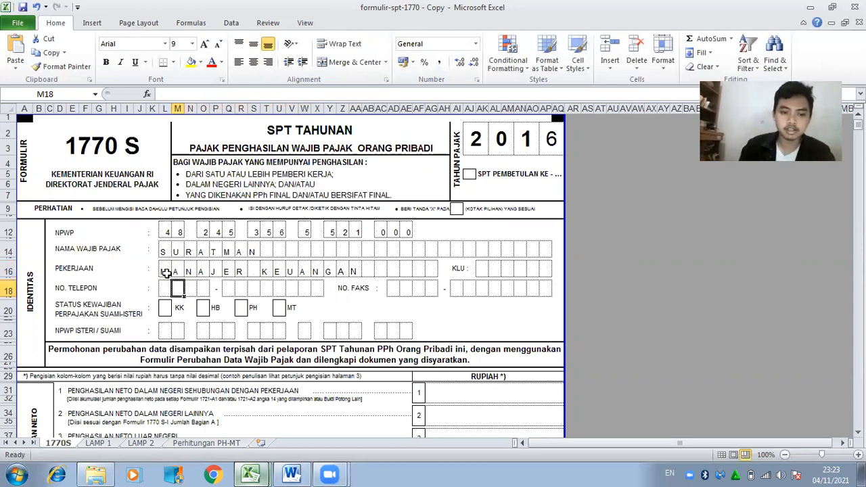
Enter the taxpayer's telephone number from the Word notes into the NO. TELEPON boxes, one digit per box.
left_click(303, 471)
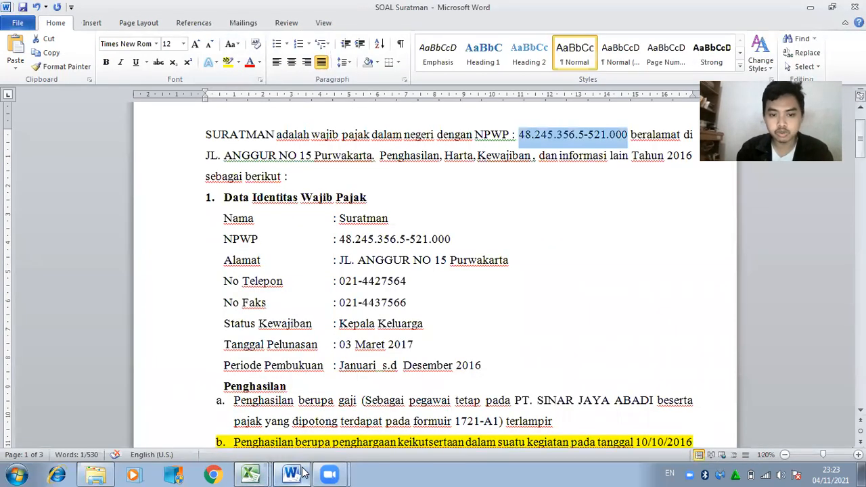
left_click(302, 471)
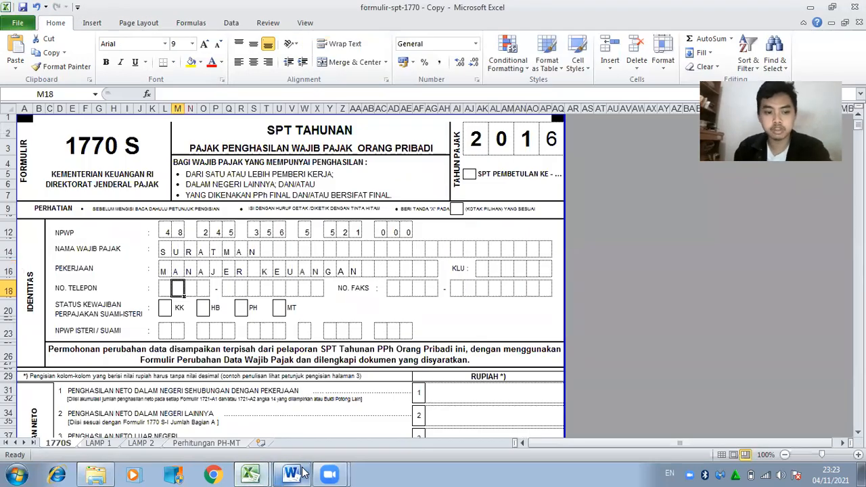
type("0")
key("Right")
type("2")
key("Right")
type("1")
key("Right")
key("Right")
type("4")
key("Right")
type("4")
key("Right")
type("2")
key("Right")
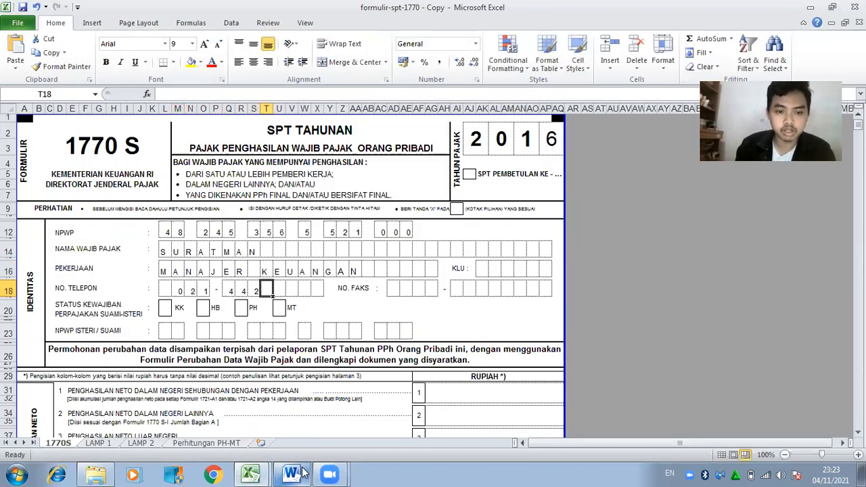
left_click(291, 474)
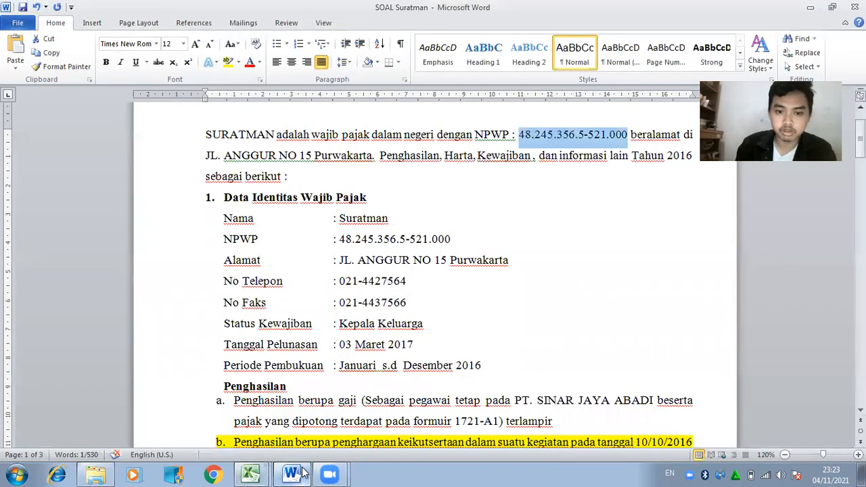
left_click(302, 473)
key("Return")
key("Up")
key("Right")
key("Right")
key("Right")
key("Right")
key("Right")
key("Right")
key("Right")
key("Right")
key("Right")
key("Right")
key("Right")
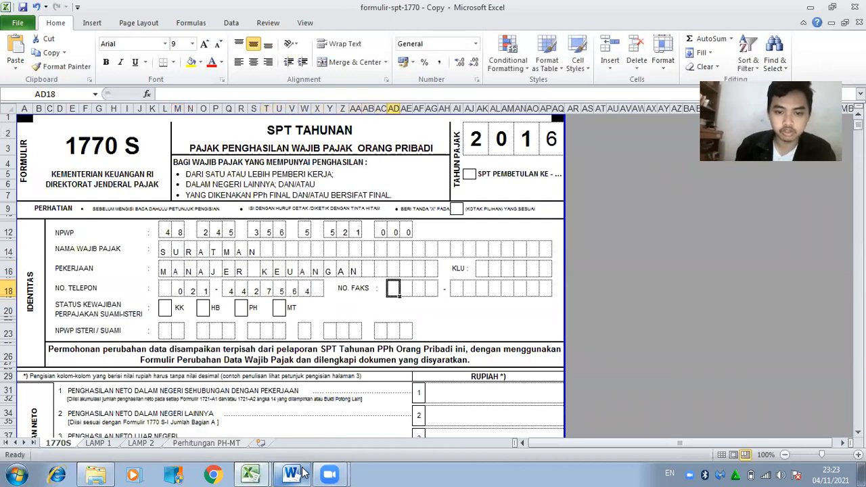
Enter the fax number from the Word notes into the NO. FAKS boxes, one digit per box.
left_click(292, 474)
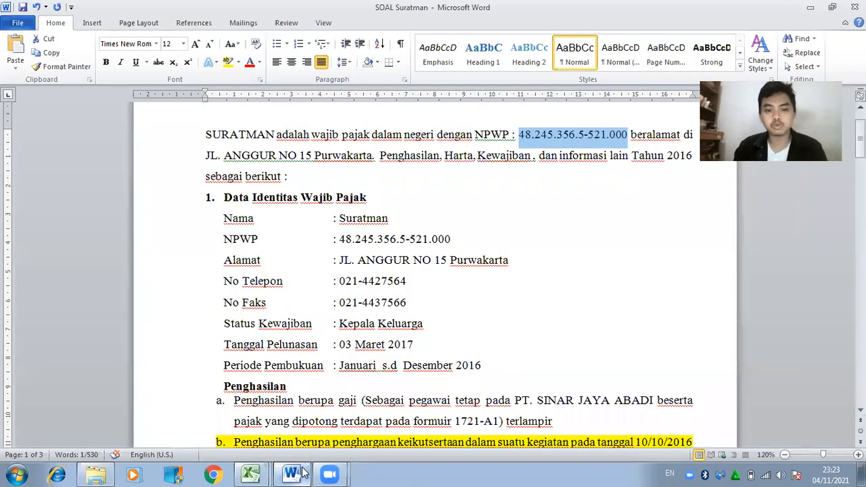
left_click(292, 474)
type("0")
key("Right")
type("2")
key("Right")
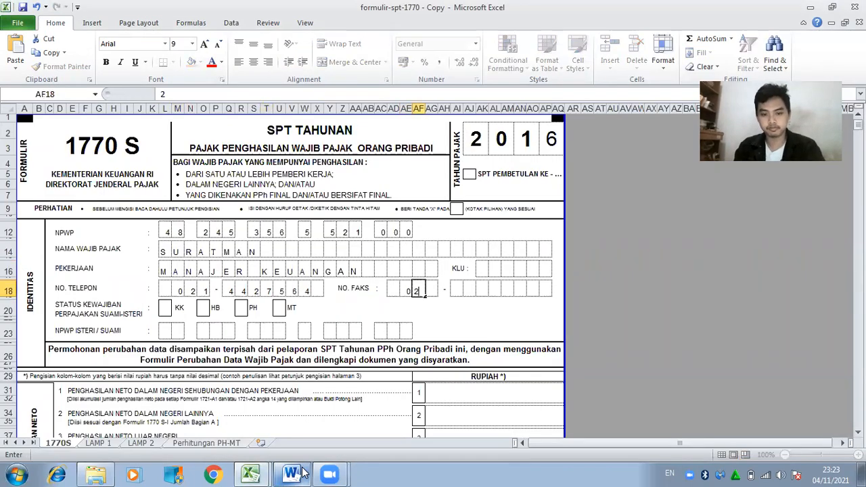
type("1")
key("Right")
key("Right")
type("4")
key("Right")
type("4")
key("Right")
type("3")
key("Right")
left_click(293, 473)
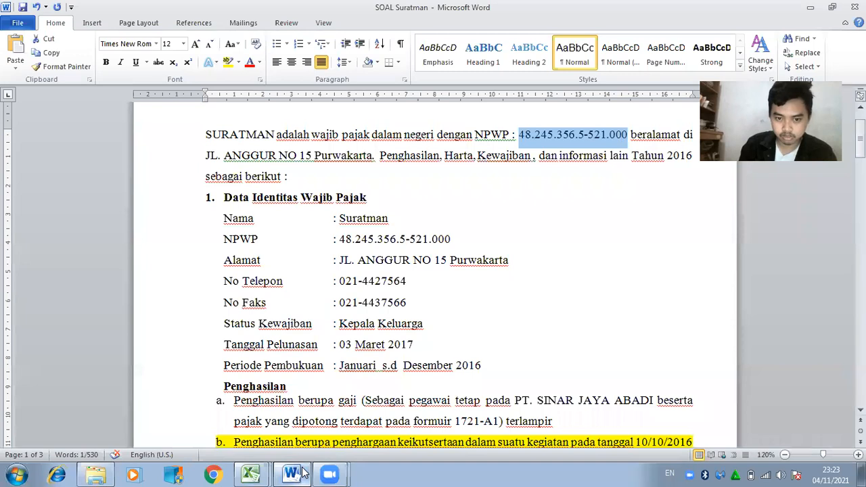
left_click(302, 474)
key("Right")
key("Right")
key("Right")
key("Right")
key("Down")
key("Left")
key("Down")
key("Left")
key("Left")
key("Left")
key("Left")
key("Left")
key("Left")
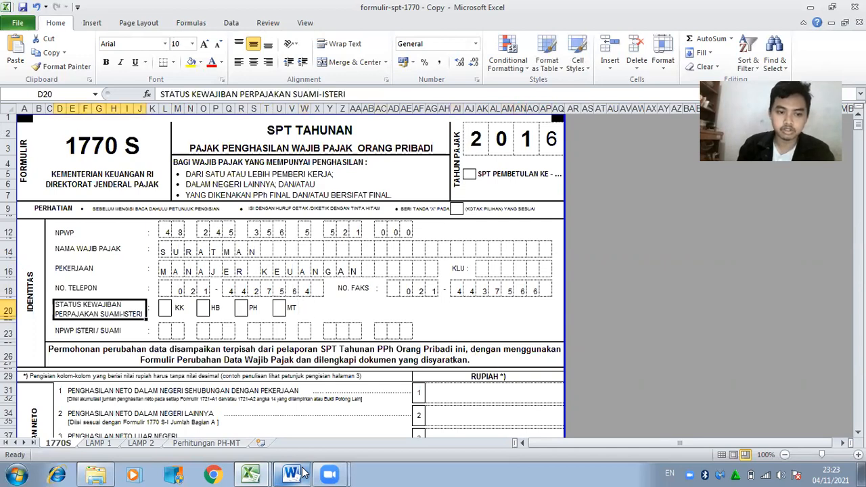
key("Right")
left_click(291, 474)
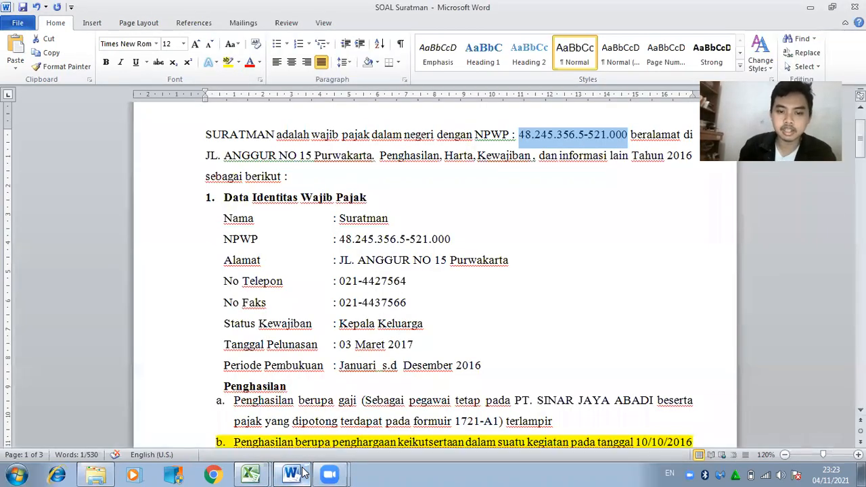
Review the HB, PH and MT status boxes and confirm the taxpayer's status in the Word notes.
left_click(291, 474)
key("Right")
key("Right")
key("Right")
key("Right")
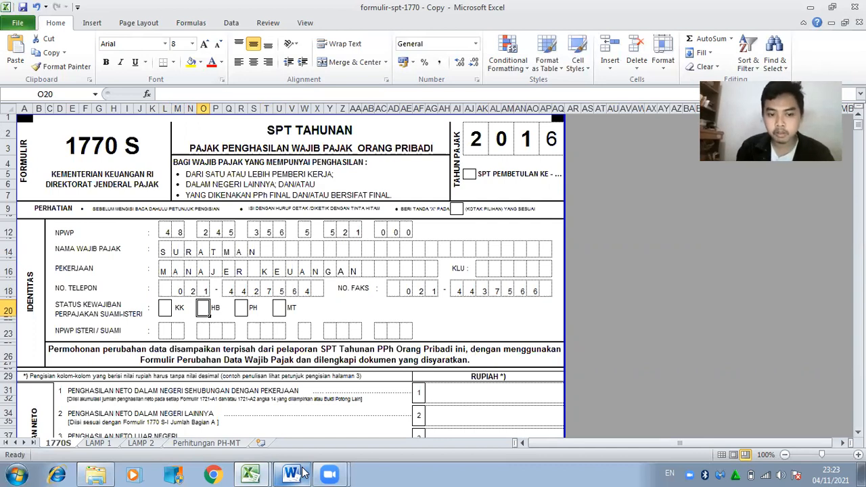
key("Right")
key("Right")
key("Right")
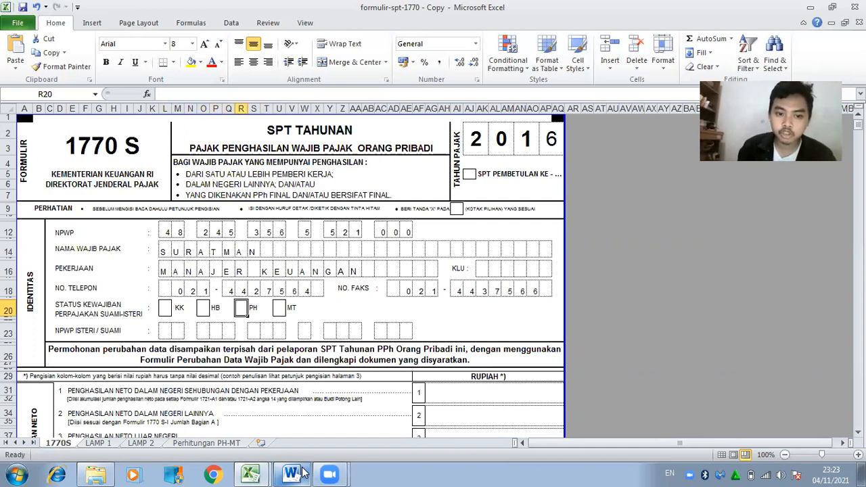
key("Right")
key("Right")
key("Right")
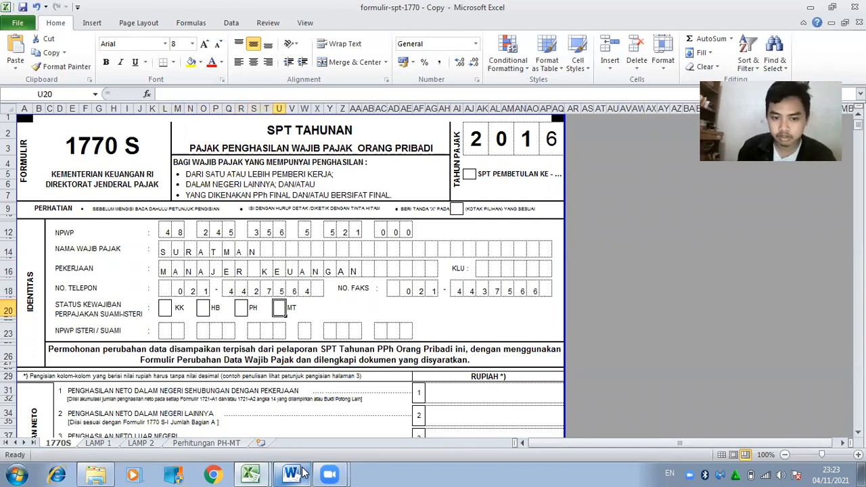
key("Left")
key("Right")
left_click(303, 473)
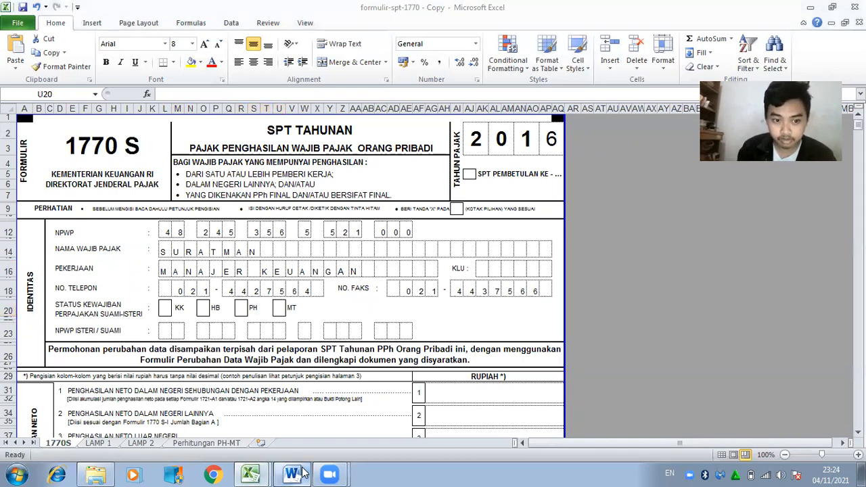
left_click(303, 474)
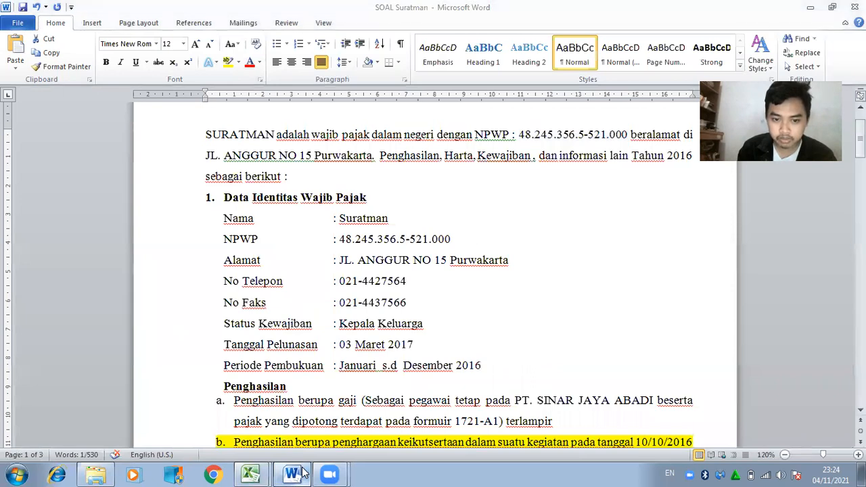
Put an X in the KK status box (L20).
key("Left")
key("Left")
key("Left")
key("Left")
key("Left")
key("Left")
key("Left")
key("Left")
key("Left")
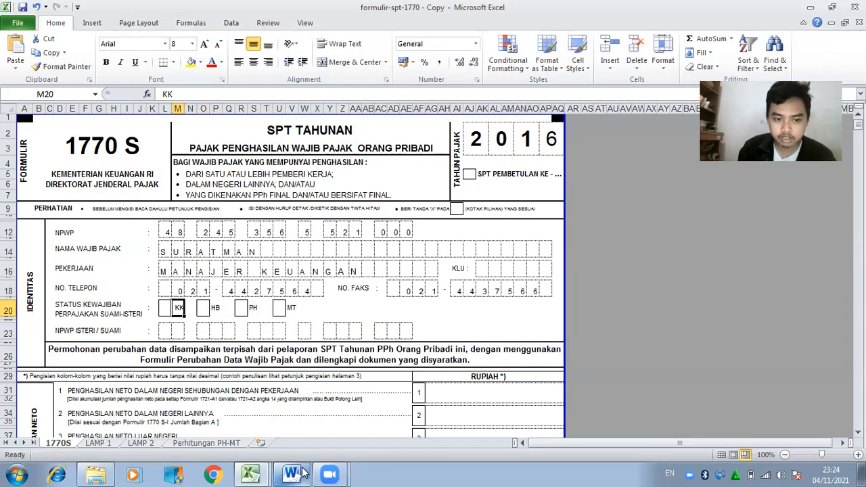
type("X")
key("Down")
key("Down")
key("Down")
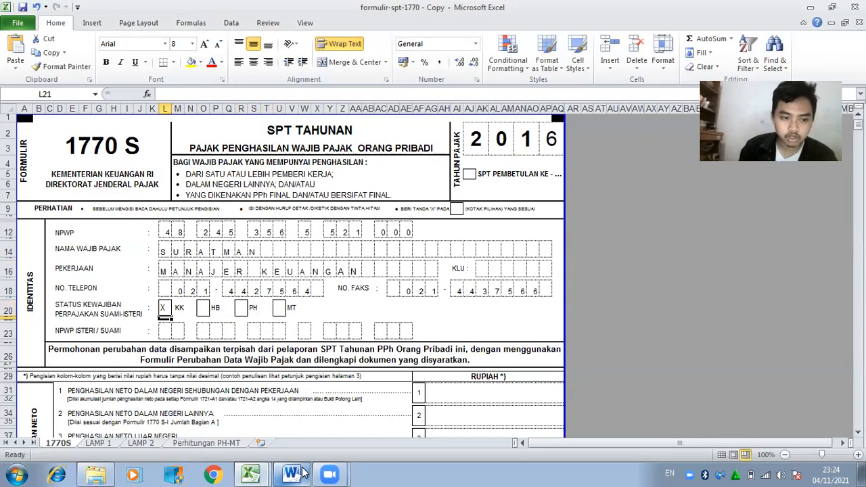
key("Right")
key("Left")
key("Down")
key("Down")
key("Down")
key("Down")
key("Down")
key("Down")
key("Down")
key("Down")
key("Down")
key("Down")
key("Down")
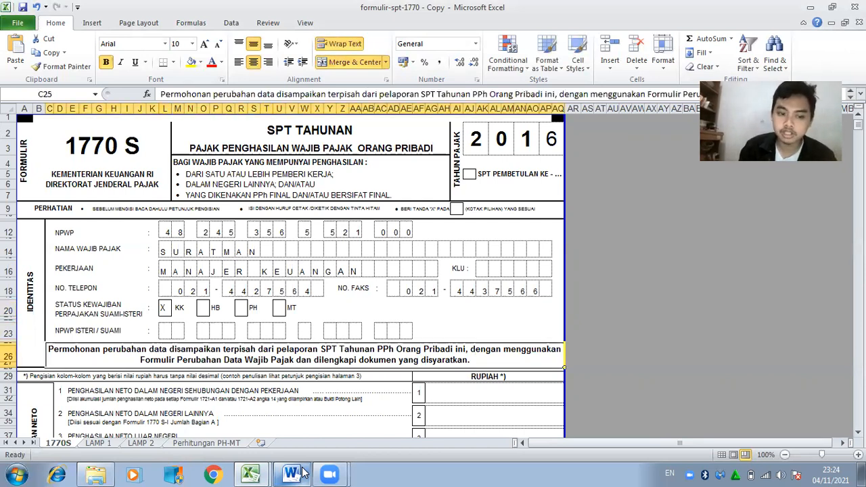
key("Down")
key("Down")
key("Down")
key("Down")
key("Down")
key("Down")
key("Down")
key("Down")
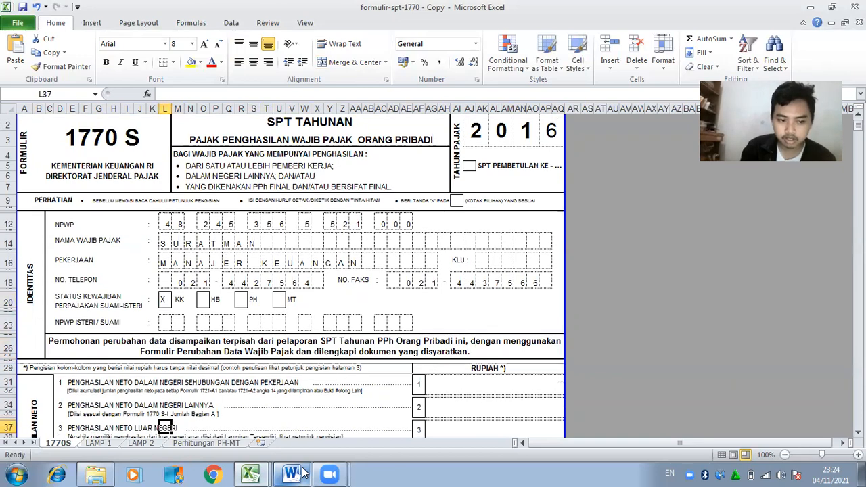
key("Down")
key("Down")
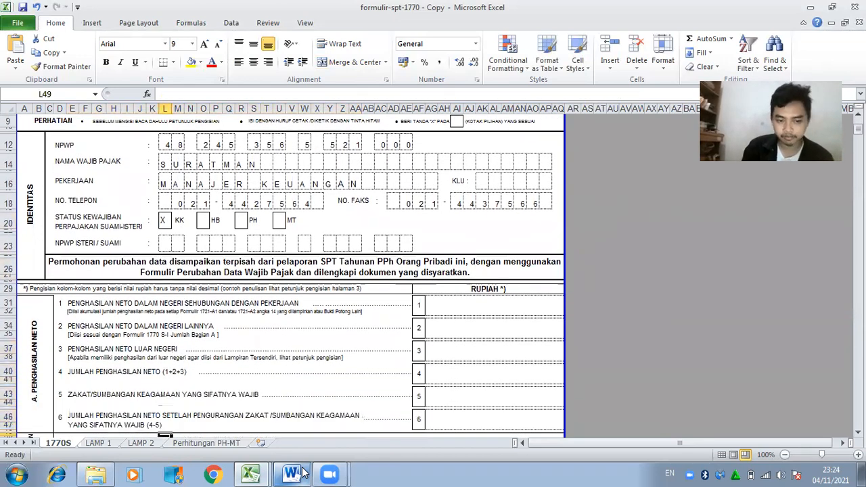
left_click(472, 287)
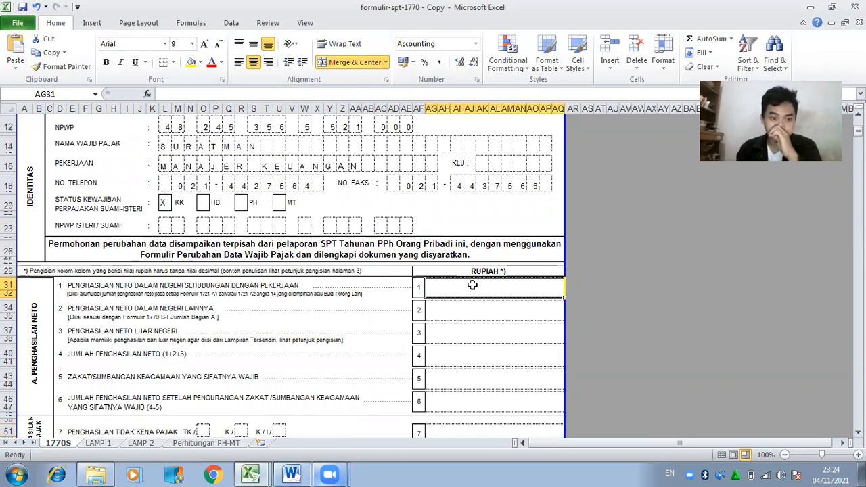
Copy 128875000 from the Perhitungan PH-MT sheet into net income item 1 on 1770S.
left_click(207, 443)
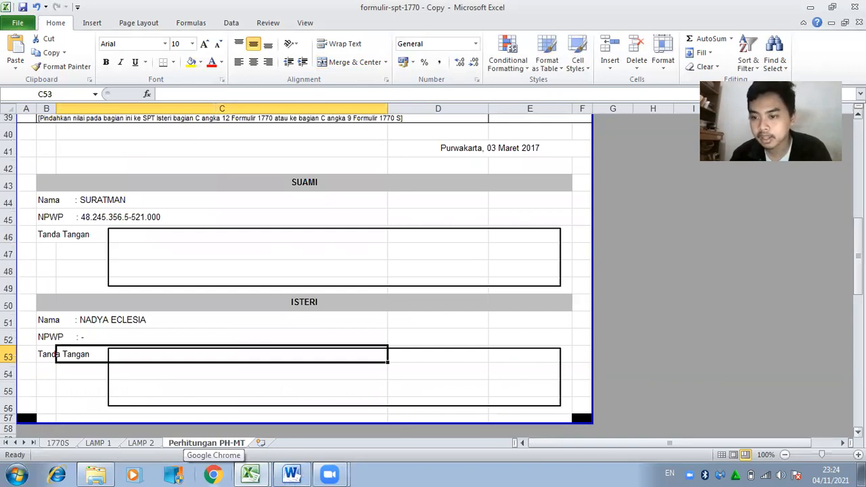
left_click_drag(859, 267, 858, 161)
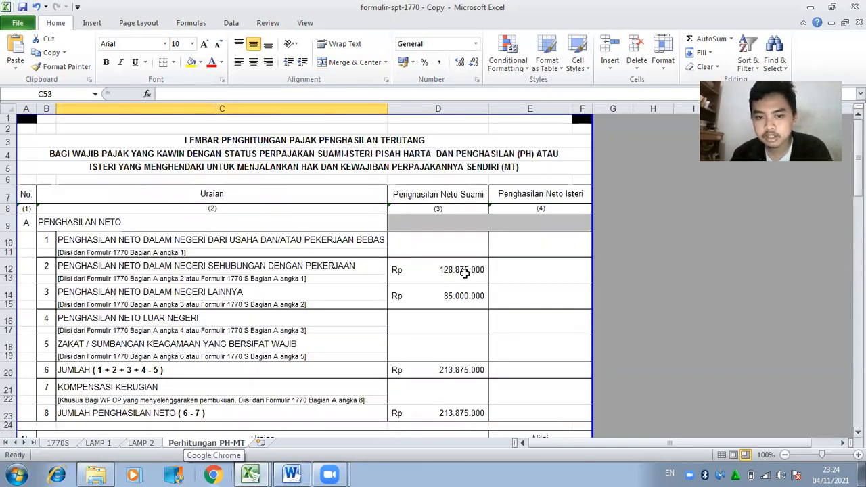
left_click(463, 273)
left_click_drag(201, 94, 155, 94)
key("ctrl+c")
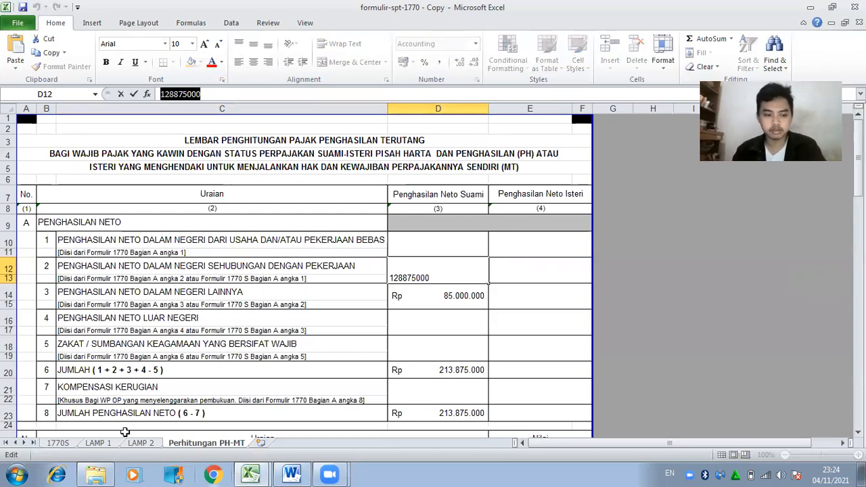
left_click(58, 443)
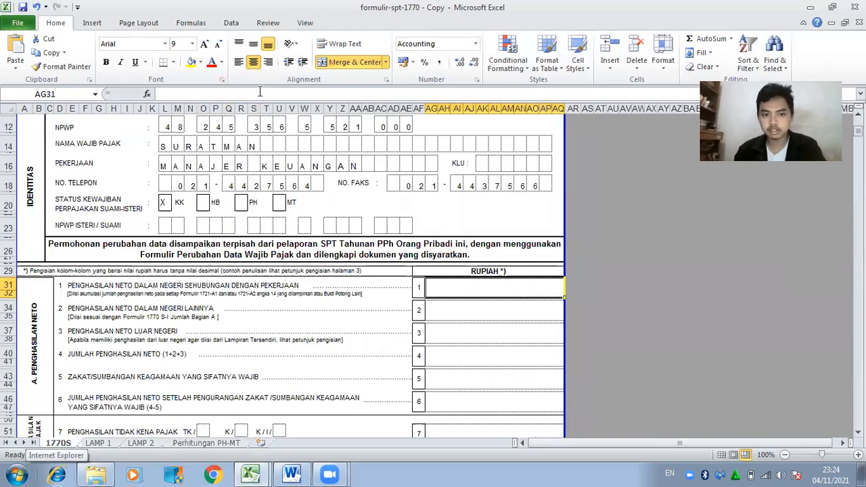
key("ctrl+v")
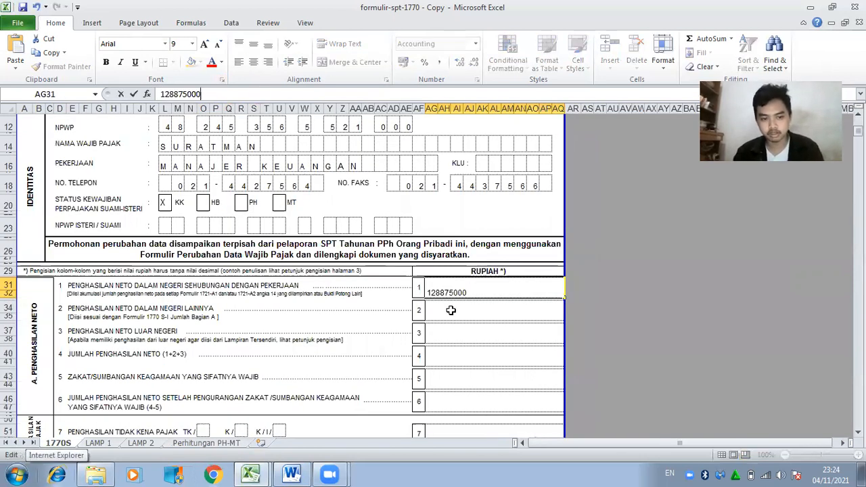
After checking the Bagian A total on LAMP 1, enter Rp 85.000.000 as net income item 2.
left_click(451, 310)
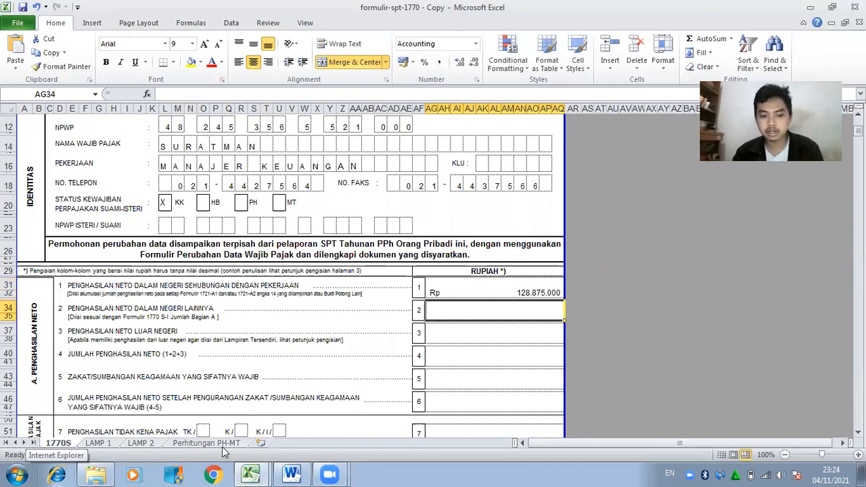
left_click(98, 444)
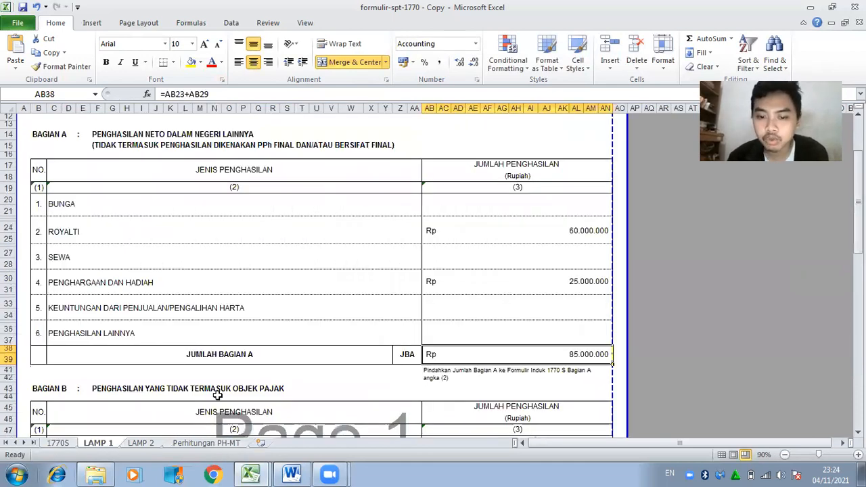
left_click(64, 444)
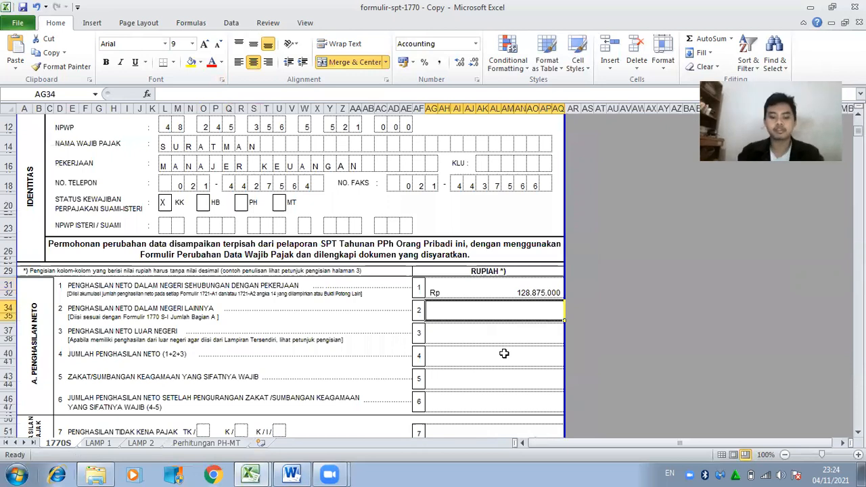
type("85000000")
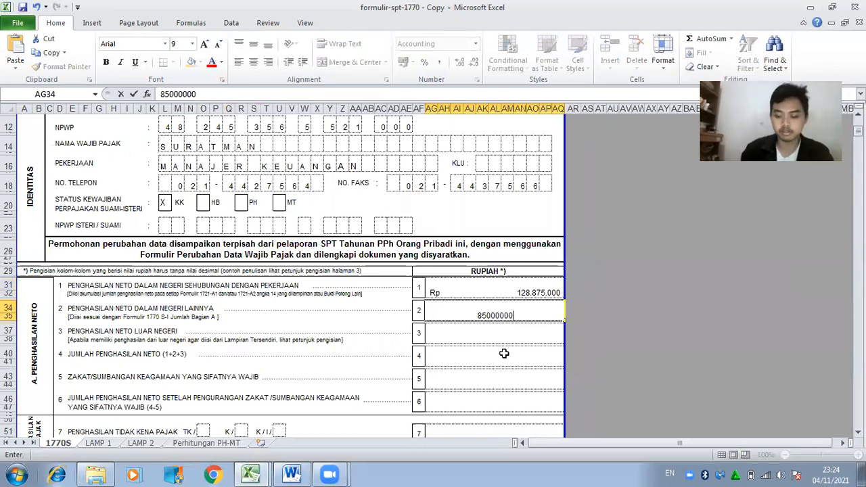
key("Return")
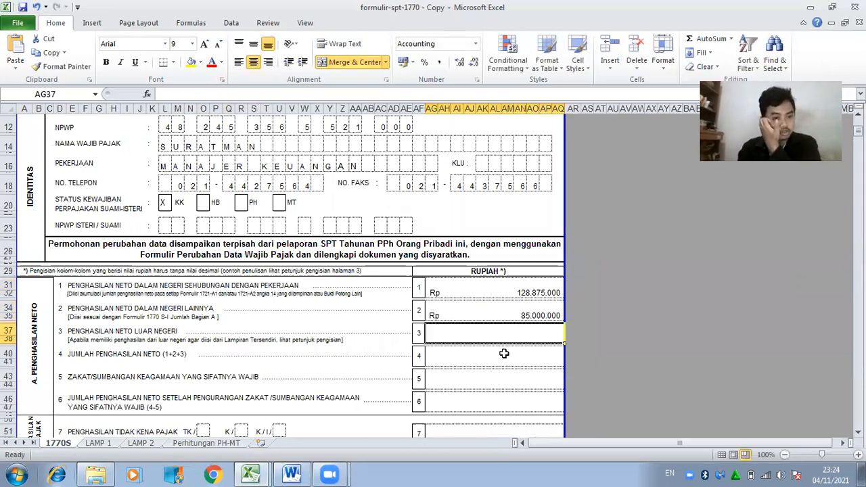
left_click(504, 353)
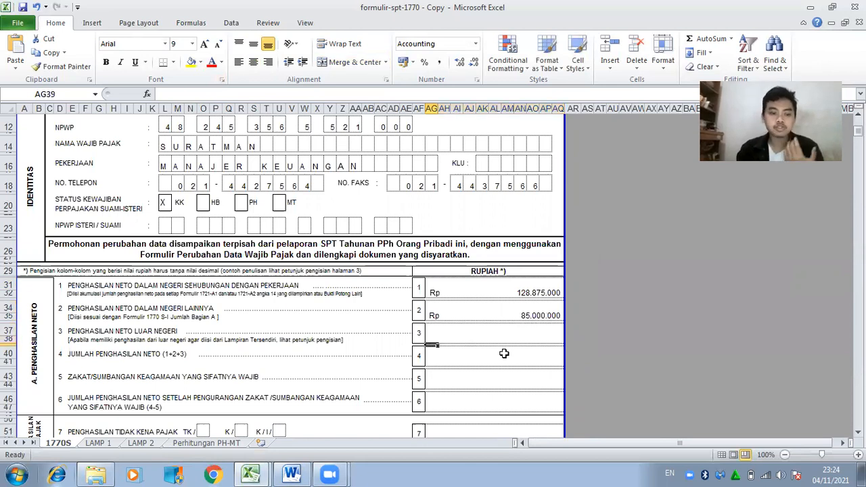
Set item 4 to the formula =AG31+AG34, giving 213.875.000.
type("=")
left_click(501, 290)
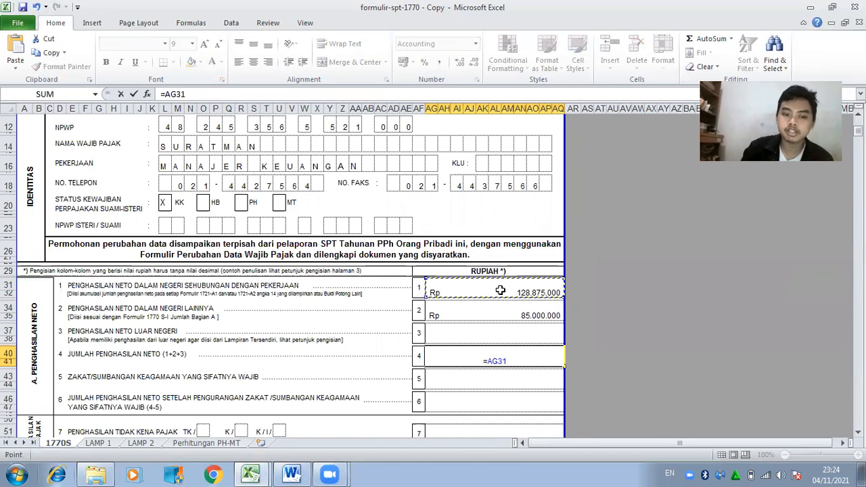
type("+")
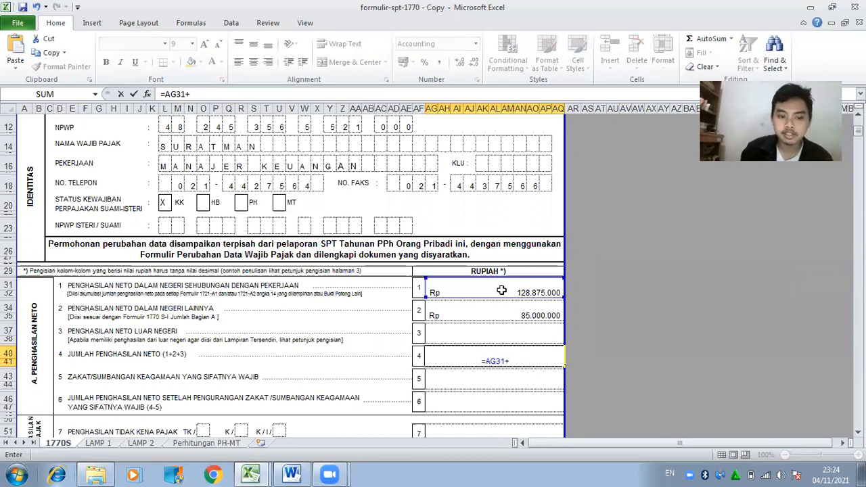
left_click(510, 313)
key("Return")
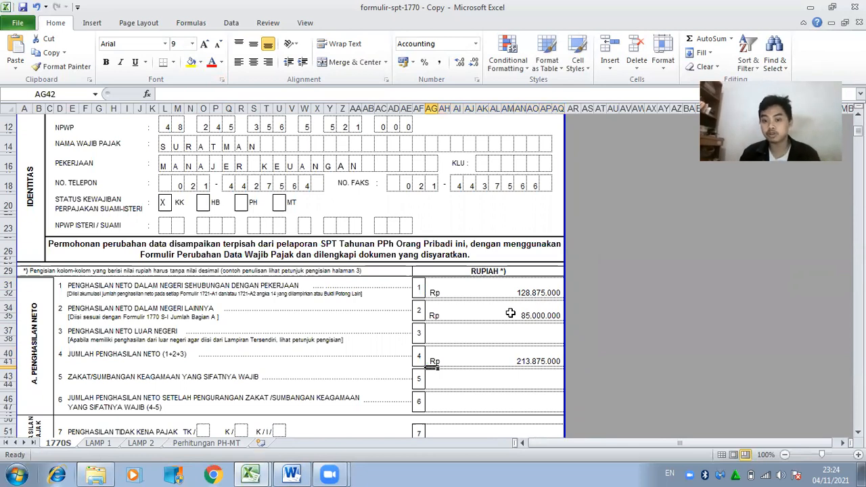
key("Down")
key("Down")
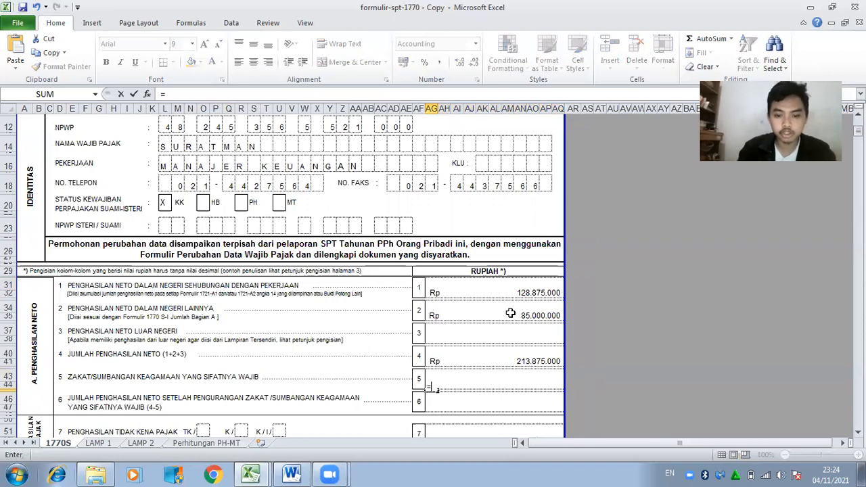
Set item 6 to =AG40 so it equals the item 4 total.
type("=")
left_click(494, 410)
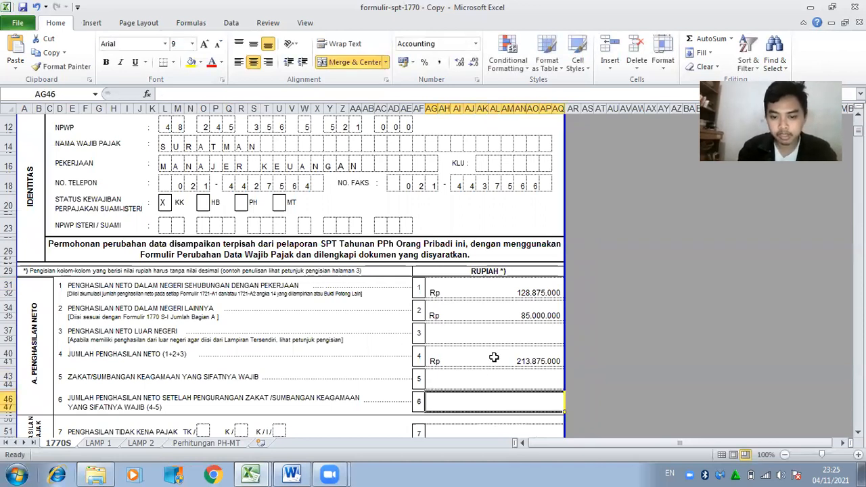
type("=")
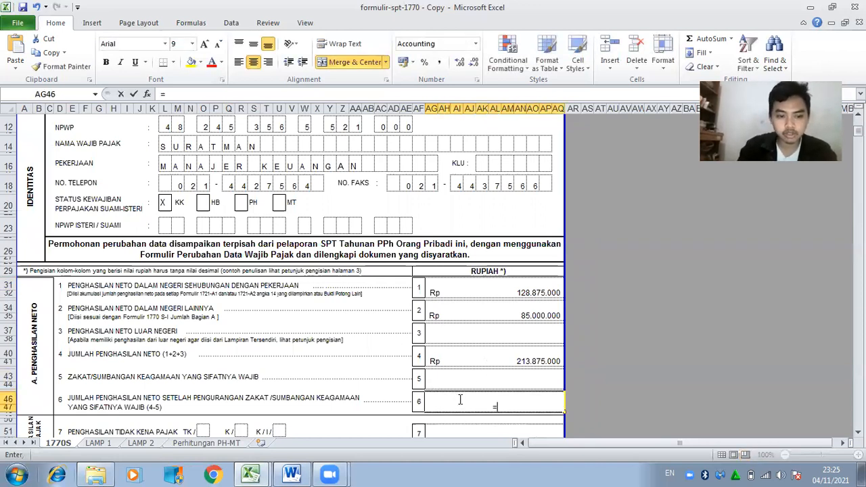
left_click(483, 358)
key("Return")
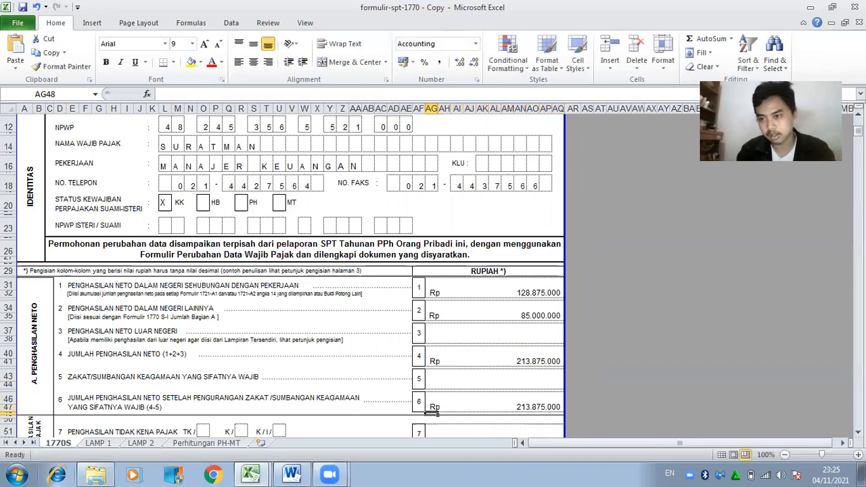
scroll(282, 277, "down", 7)
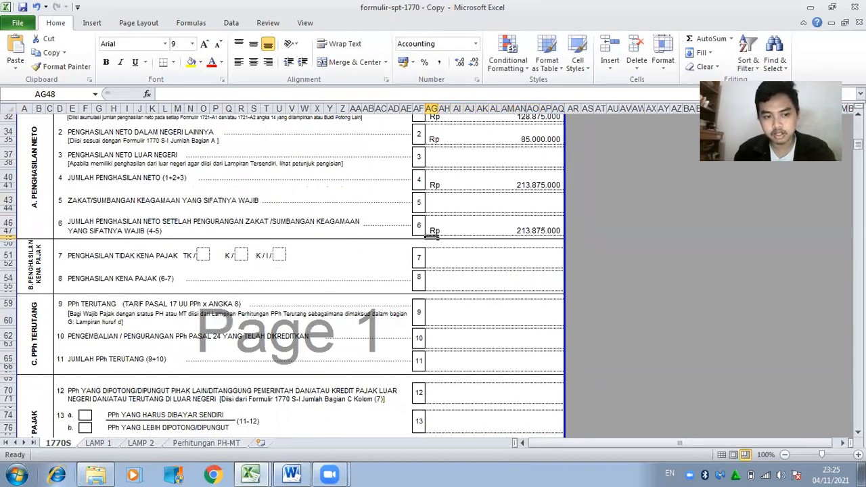
Enter 72.000.000 as the line 7 non-taxable income for status K/3.
left_click(243, 255)
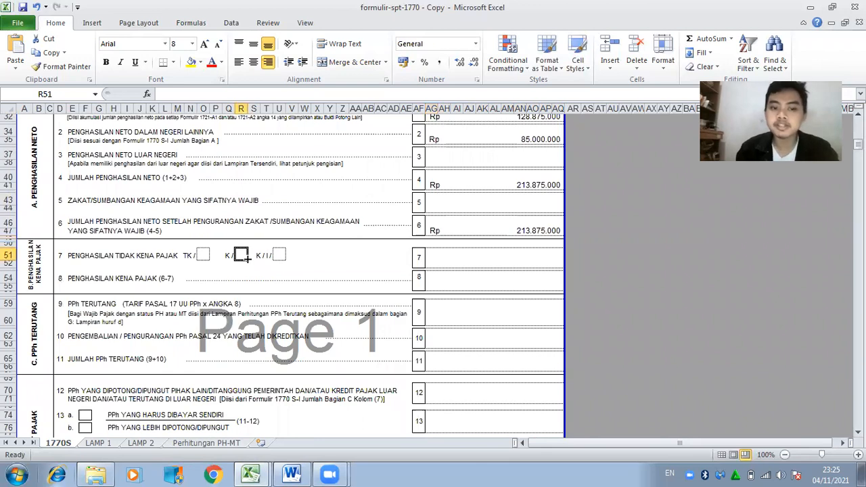
key("Right")
key("Right")
key("Right")
key("Right")
key("Right")
key("Right")
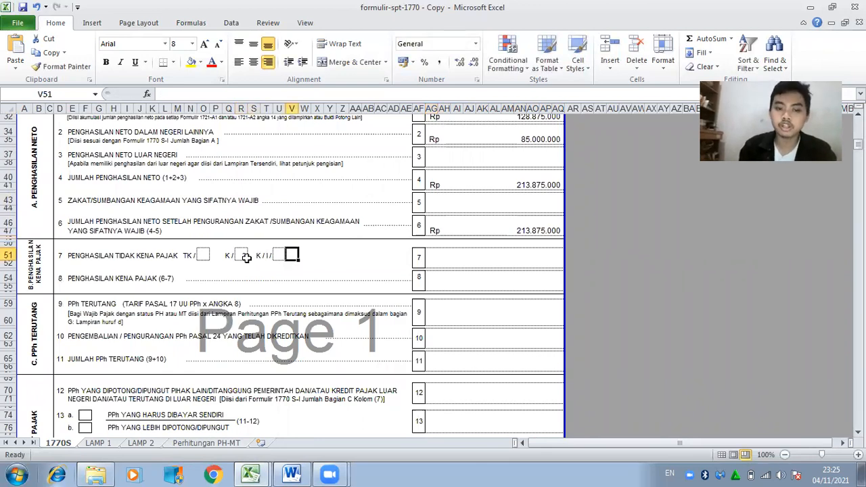
key("Right")
key("Right")
key("Right")
key("Right")
key("Right")
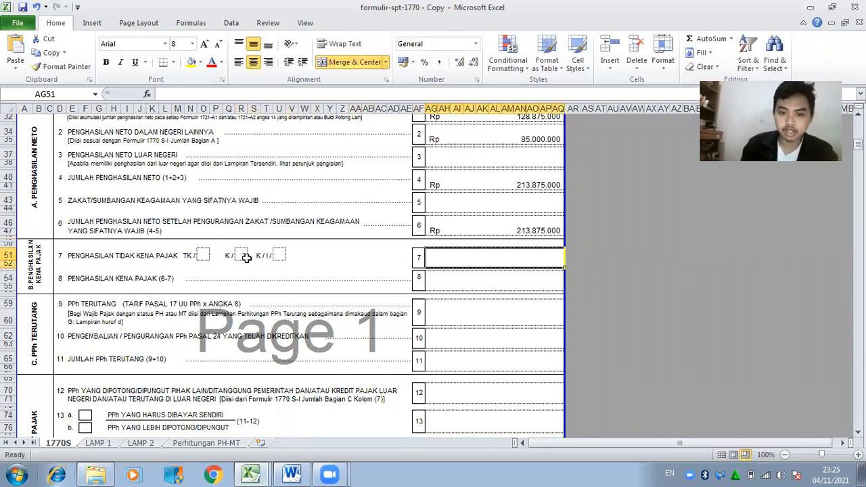
type("72.000.000")
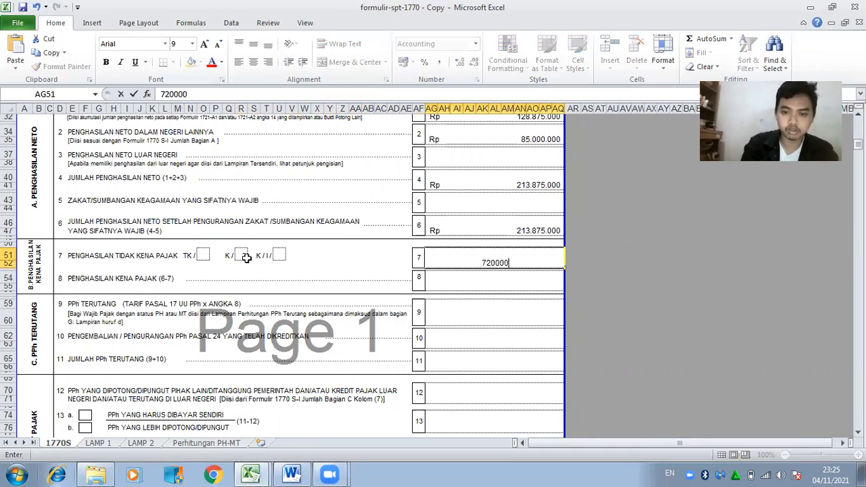
key("Return")
Make line 8 compute line 6 minus line 7, giving 141.875.000 taxable income.
key("Down")
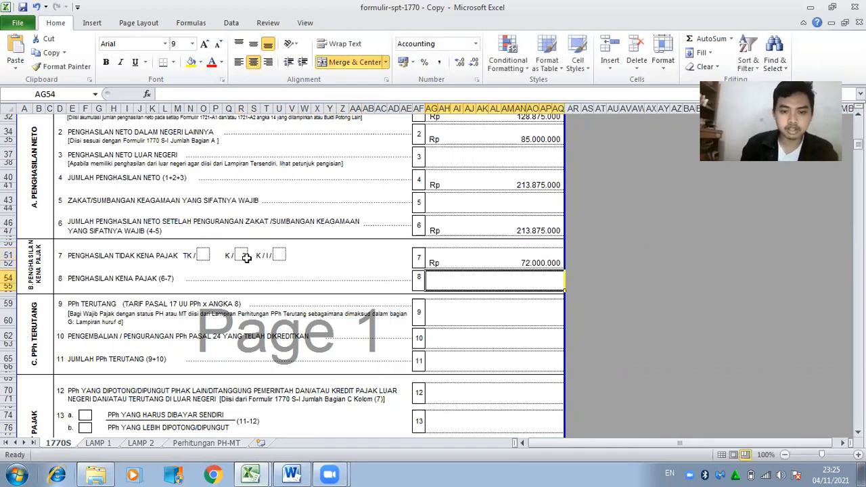
type("=")
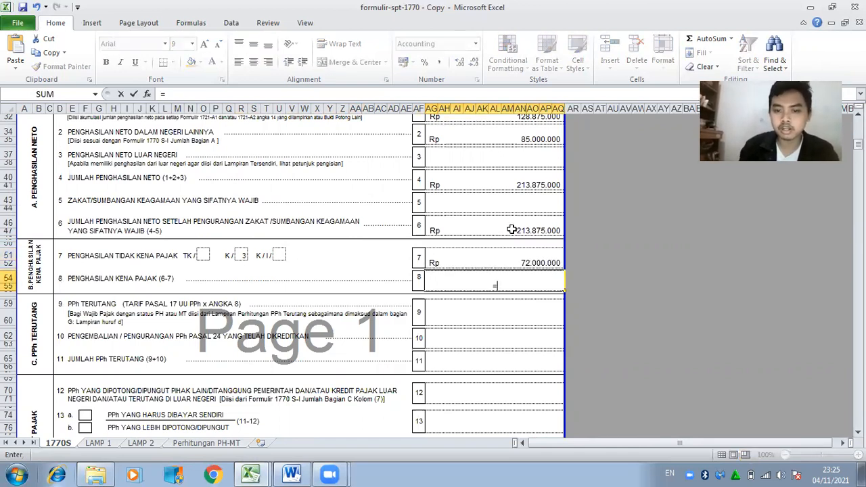
left_click(506, 231)
type("-")
left_click(498, 263)
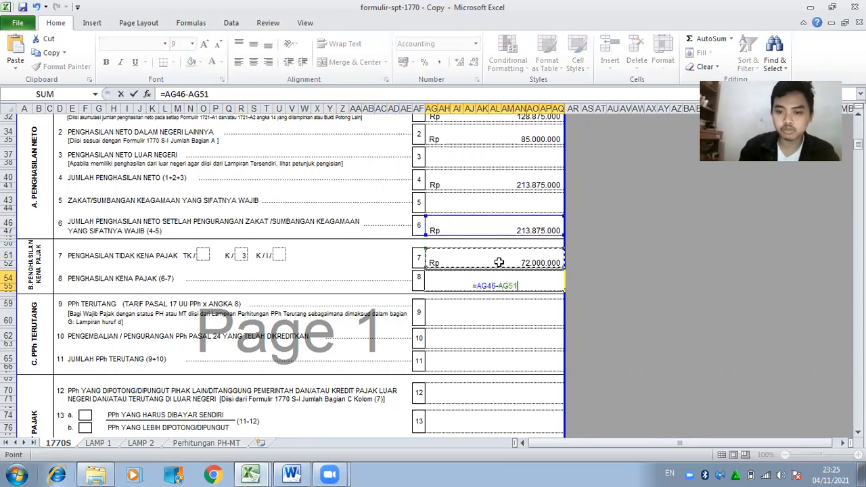
key("Return")
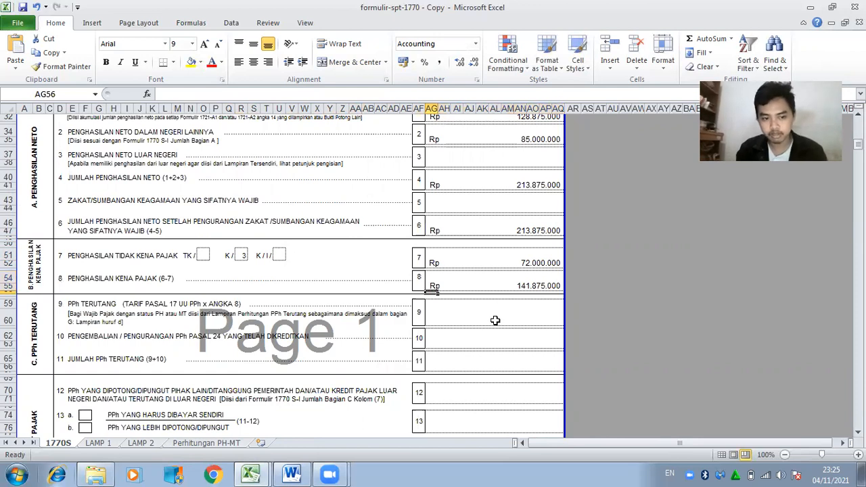
left_click(495, 321)
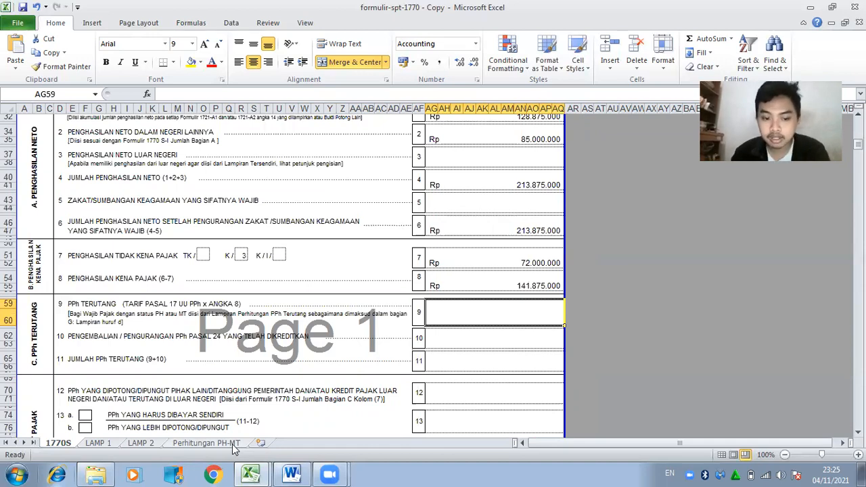
Look up the 16.281.250 combined total on Perhitungan PH-MT and enter it as line 9.
left_click(207, 444)
left_click_drag(858, 184, 858, 247)
left_click_drag(858, 187, 859, 182)
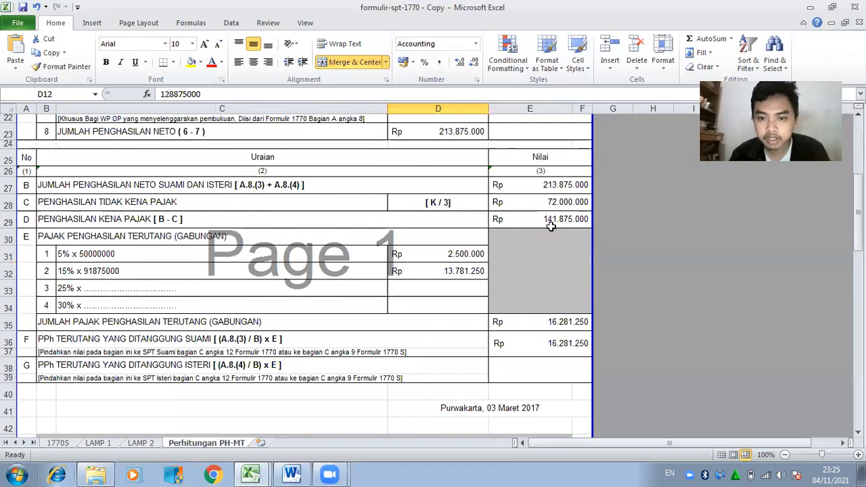
left_click(549, 322)
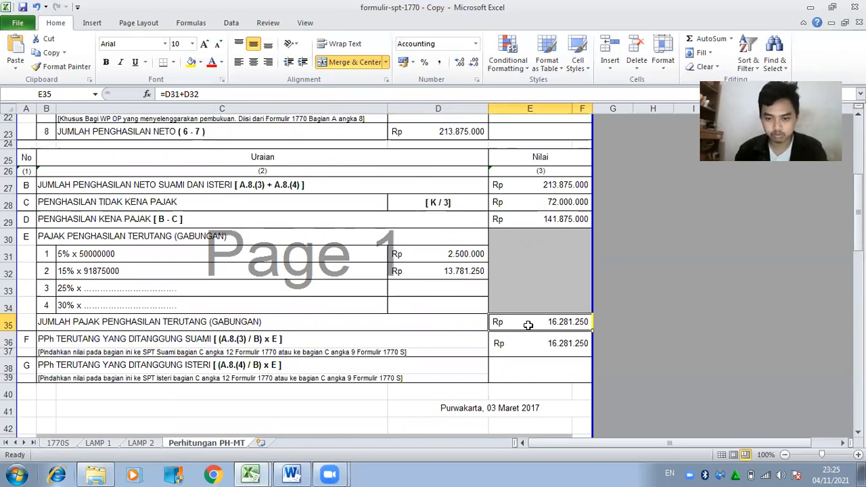
left_click(66, 444)
type("16281250")
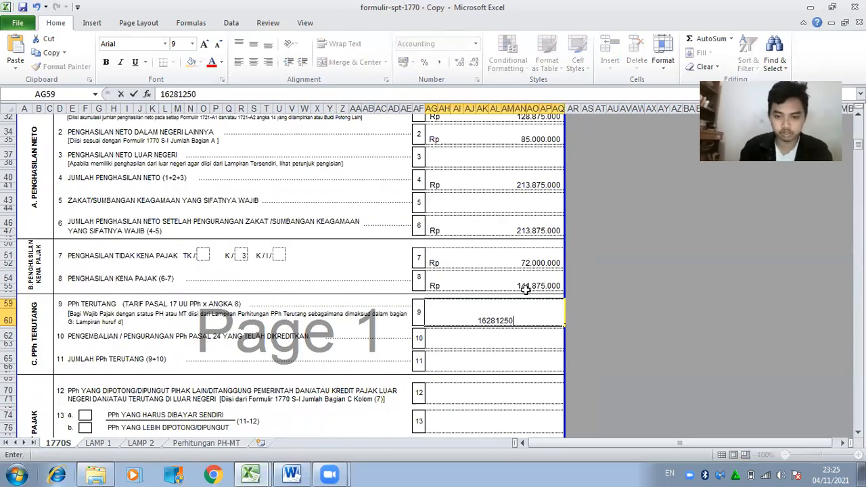
key("Return")
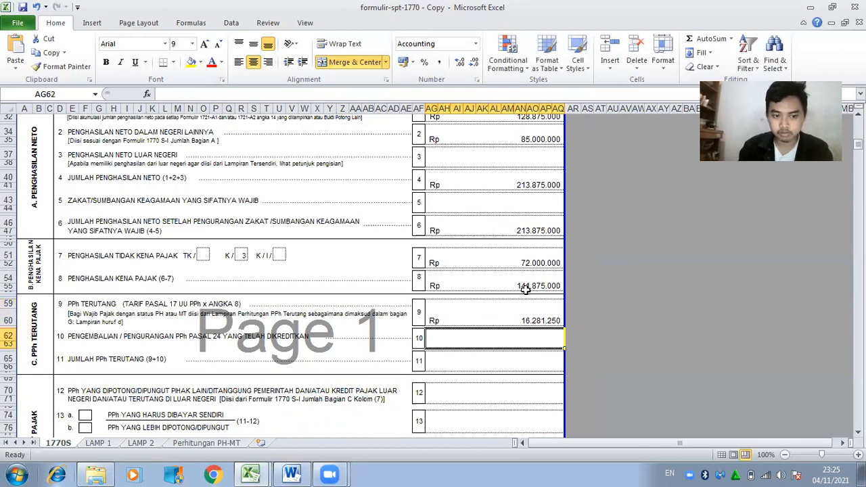
Set line 11 to reference line 9 with the formula =AG59.
key("Return")
type("=")
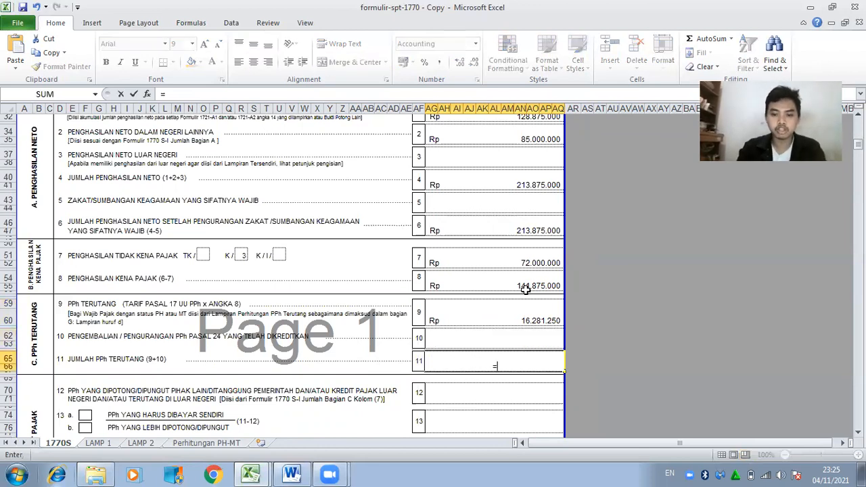
left_click(514, 318)
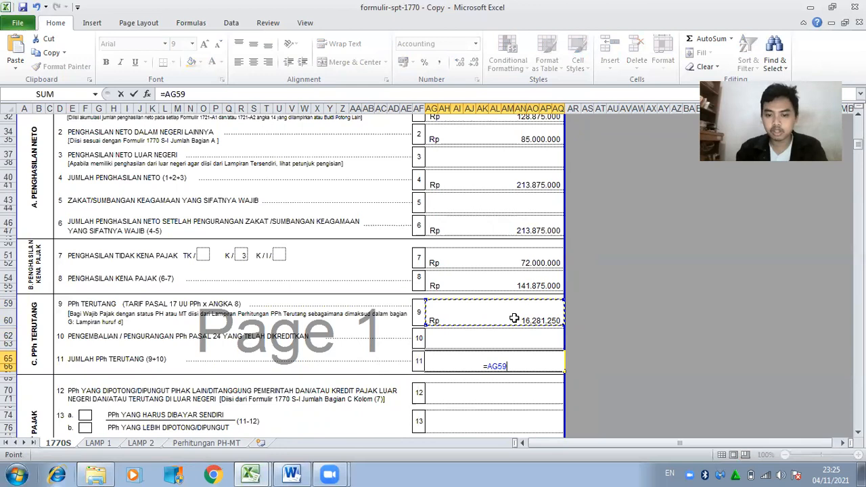
key("Return")
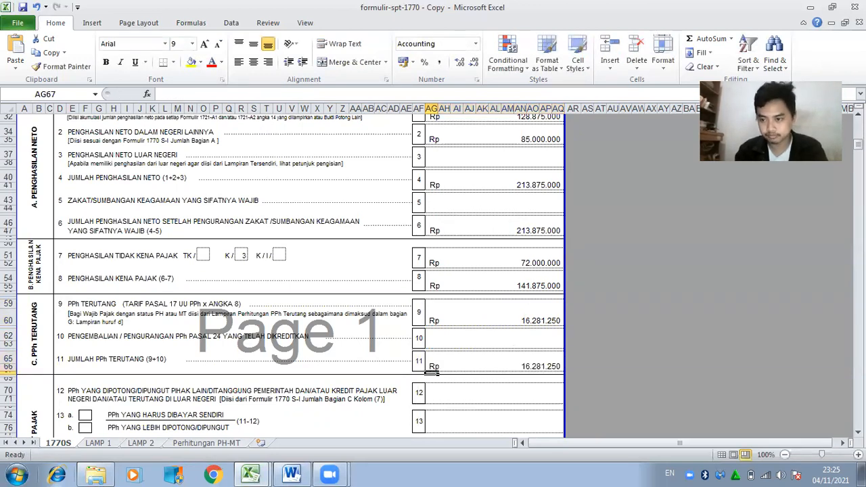
Copy LAMP 1's Jumlah Bagian C total, 13.781.250, into line 12 withheld tax.
scroll(282, 276, "down", 5)
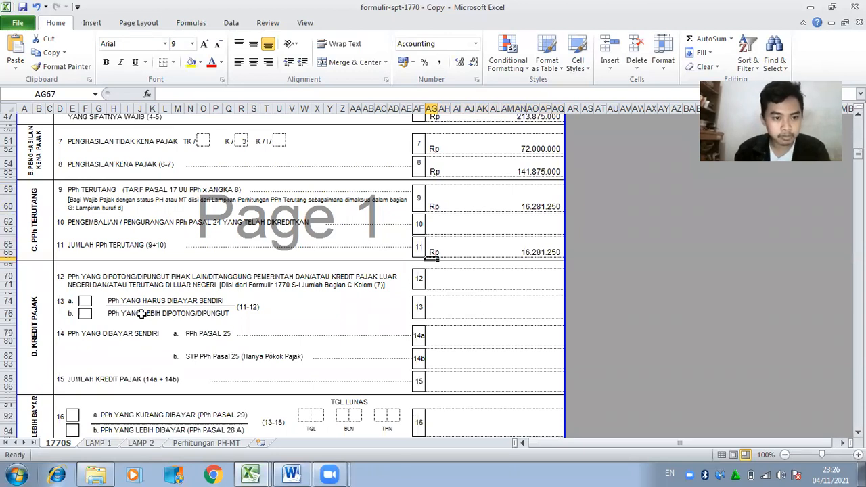
left_click(450, 282)
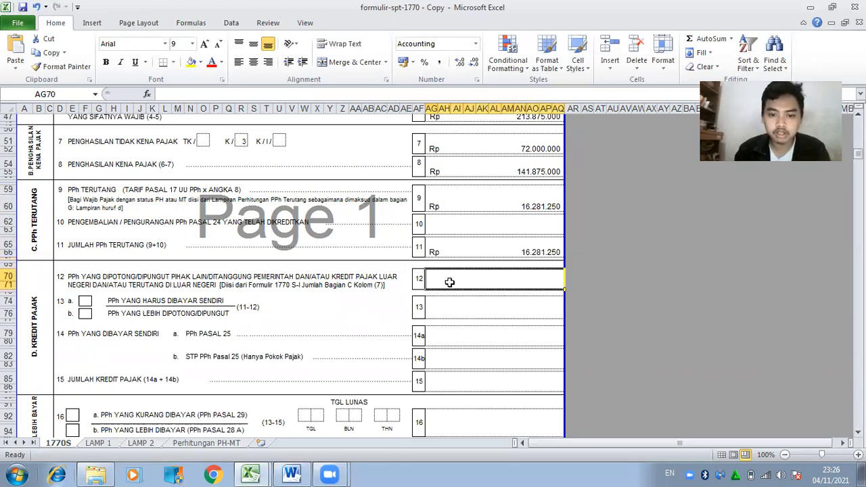
left_click(108, 443)
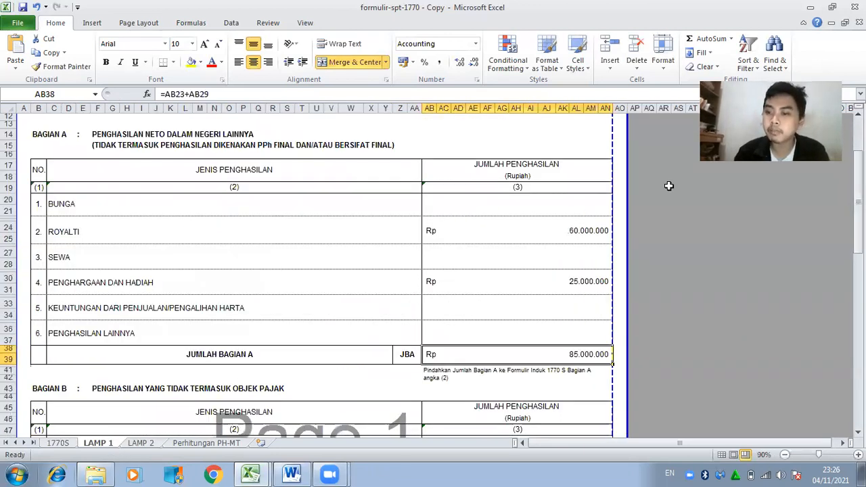
scroll(576, 278, "down", 20)
left_click(575, 278)
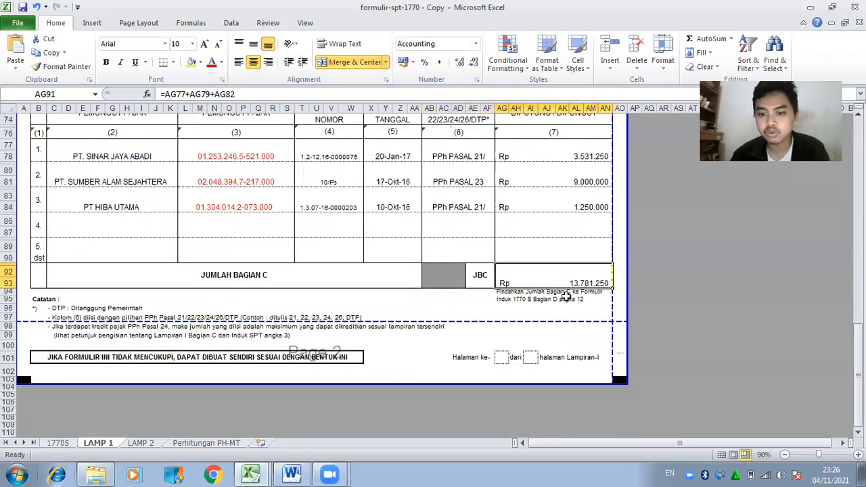
left_click(67, 445)
type("13.781.250")
key("Return")
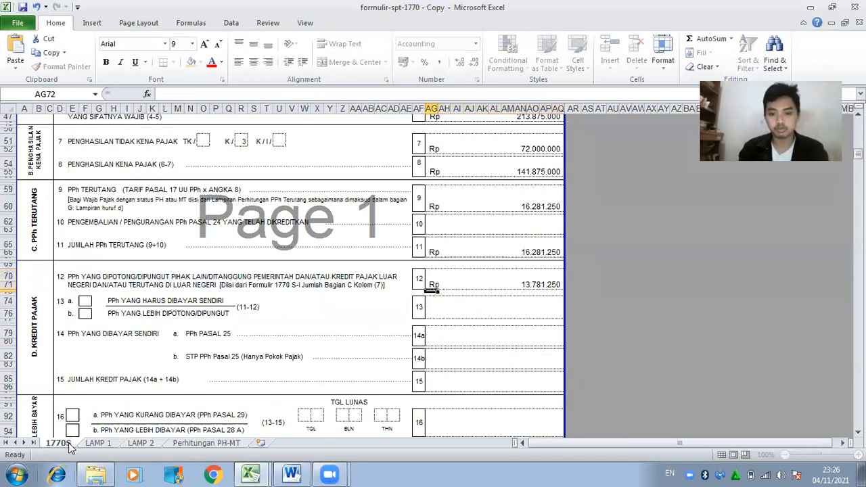
key("Down")
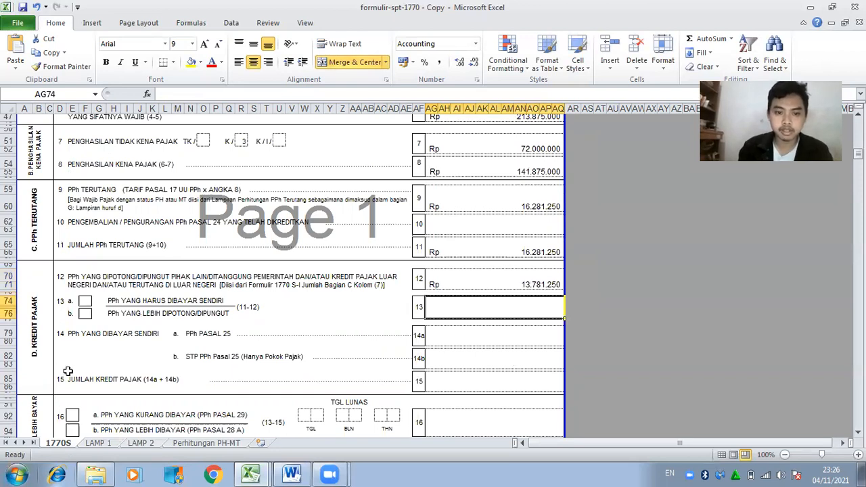
Mark 13a with X and set line 13 to =AG65-AG70, yielding 2.500.000 underpaid.
left_click(85, 302)
type("X")
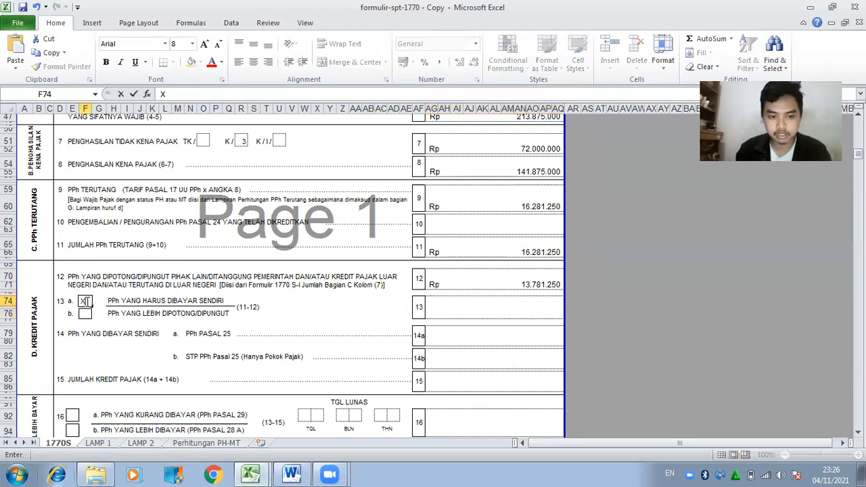
left_click(481, 316)
type("=")
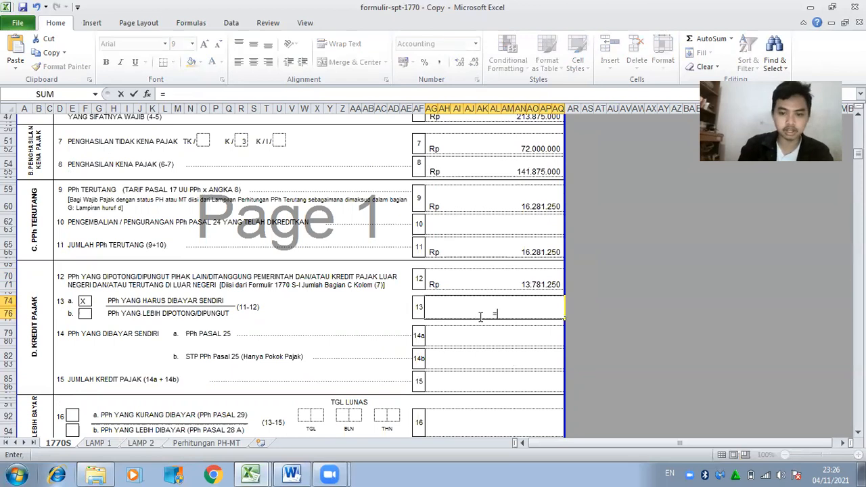
left_click(478, 249)
type("-")
left_click(484, 279)
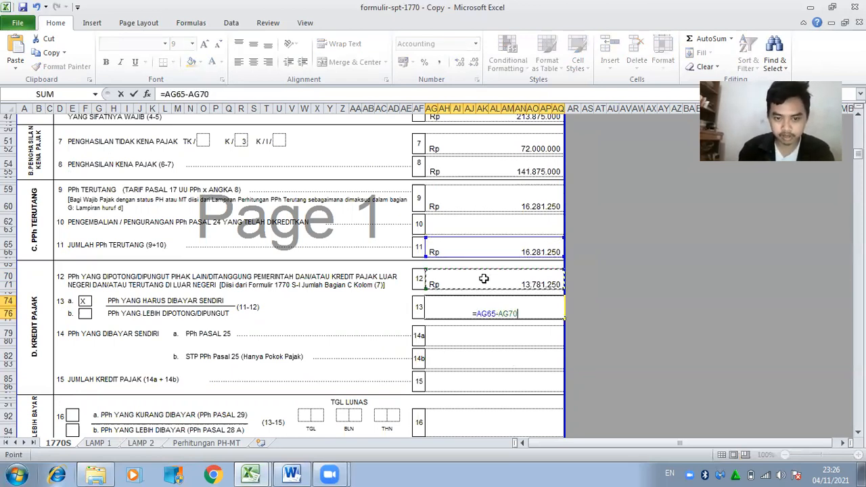
key("Return")
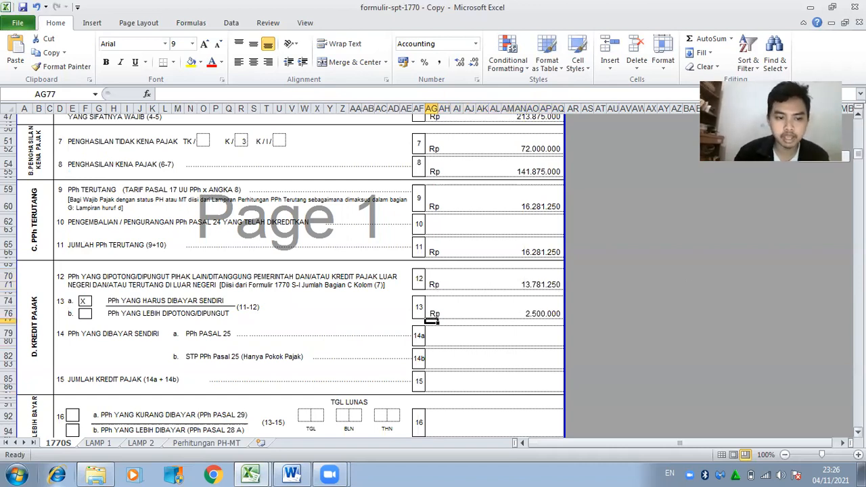
scroll(283, 274, "down", 2)
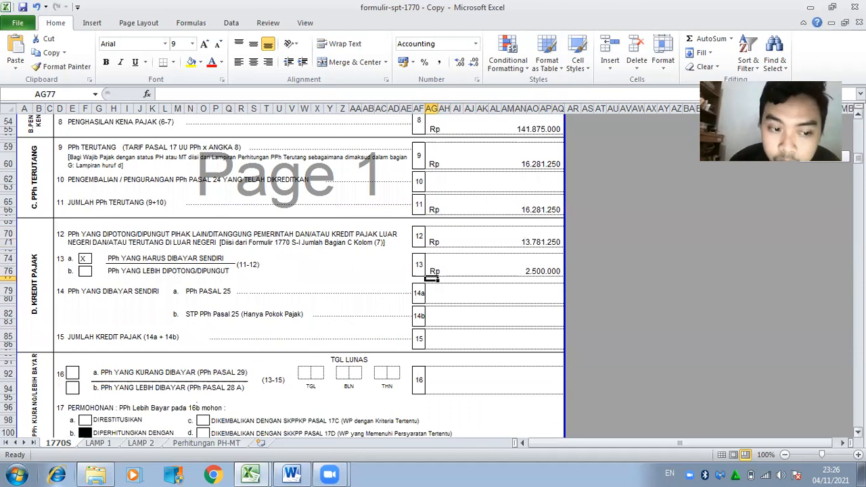
scroll(283, 274, "down", 3)
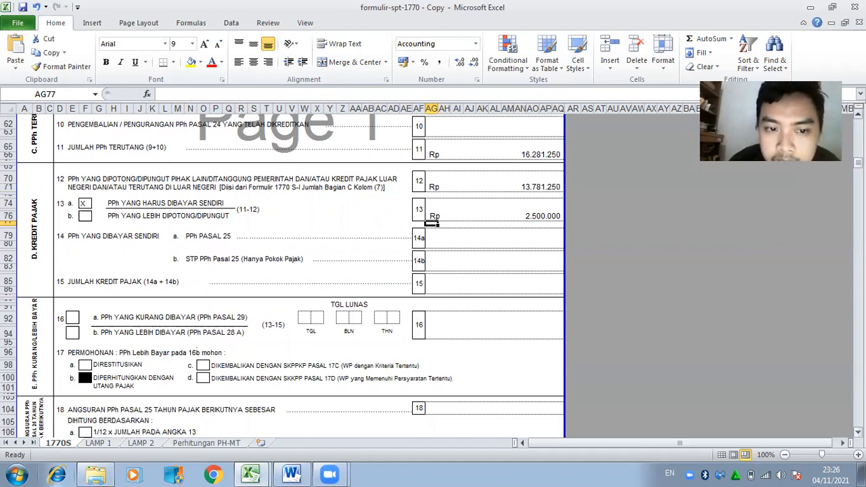
left_click(517, 210)
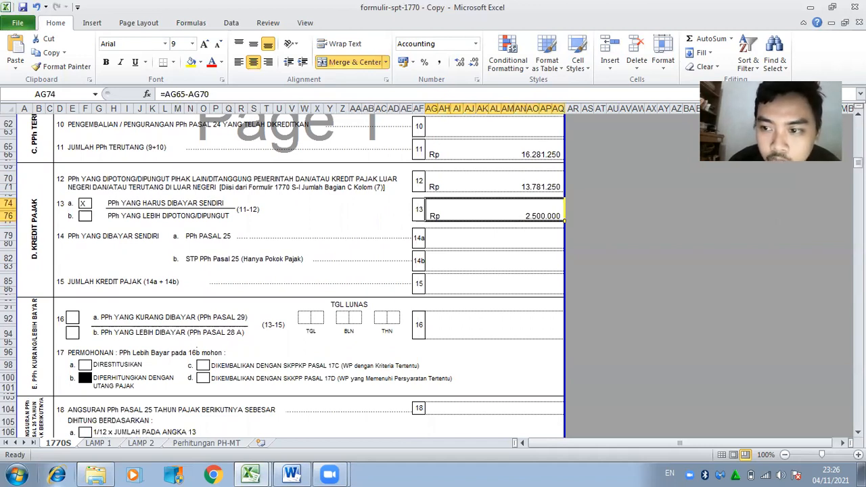
Tick box 16a and check the payment date in the Word brief.
scroll(282, 271, "down", 4)
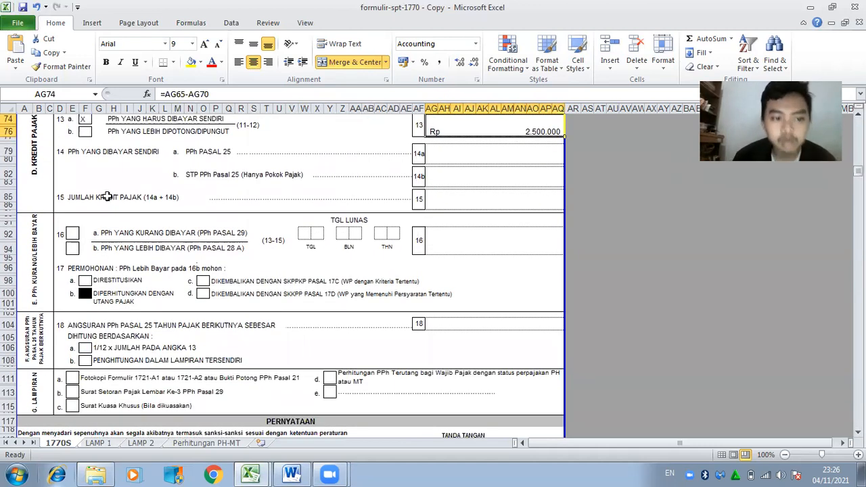
left_click(70, 235)
type("X")
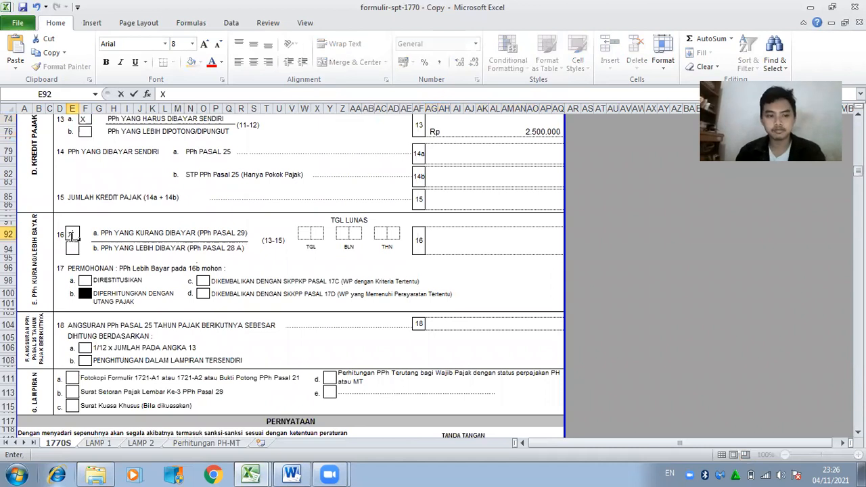
left_click(306, 235)
left_click(292, 474)
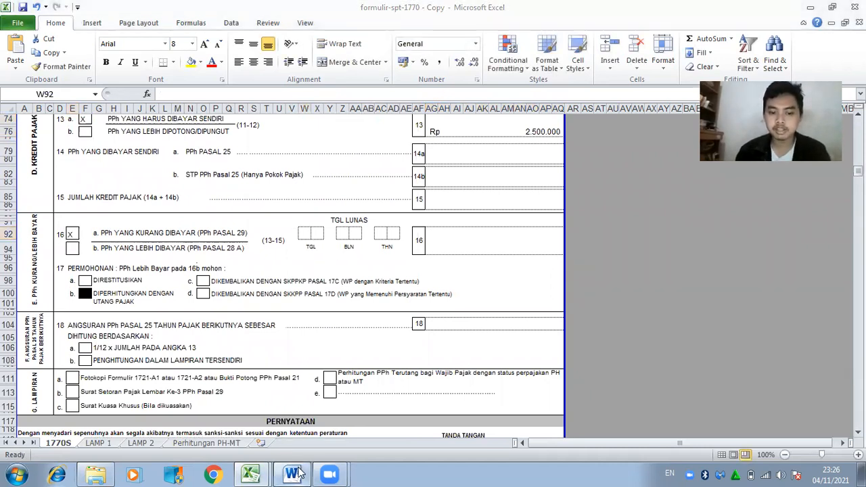
left_click(292, 474)
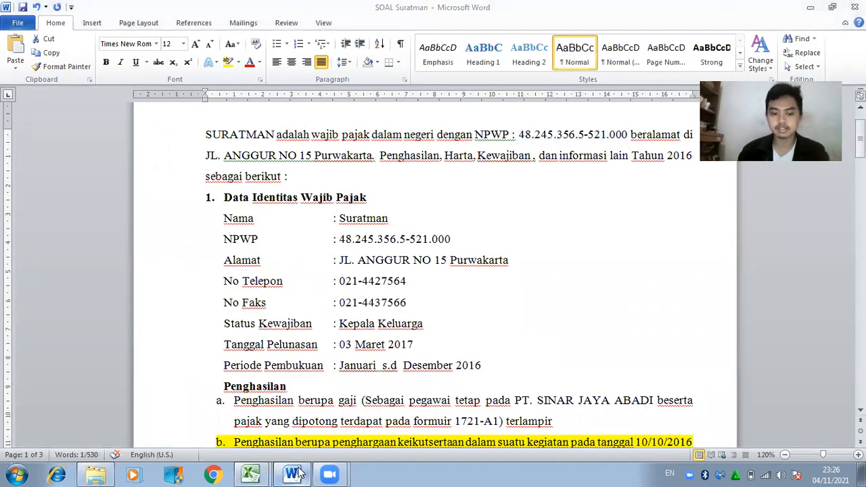
Fill the day, month and year boxes with the date 03-03-17.
type("0")
key("Right")
type("3")
key("Right")
key("Right")
type("0")
key("Right")
type("3")
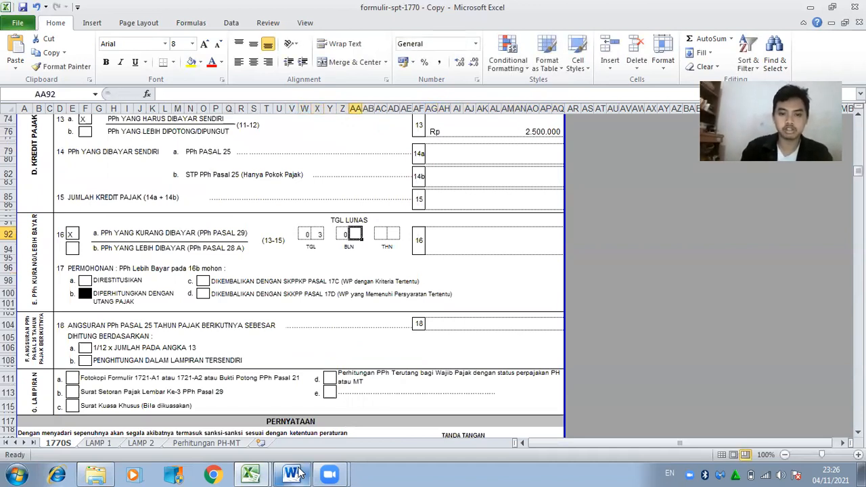
key("Right")
key("Right")
type("1")
key("Right")
type("7")
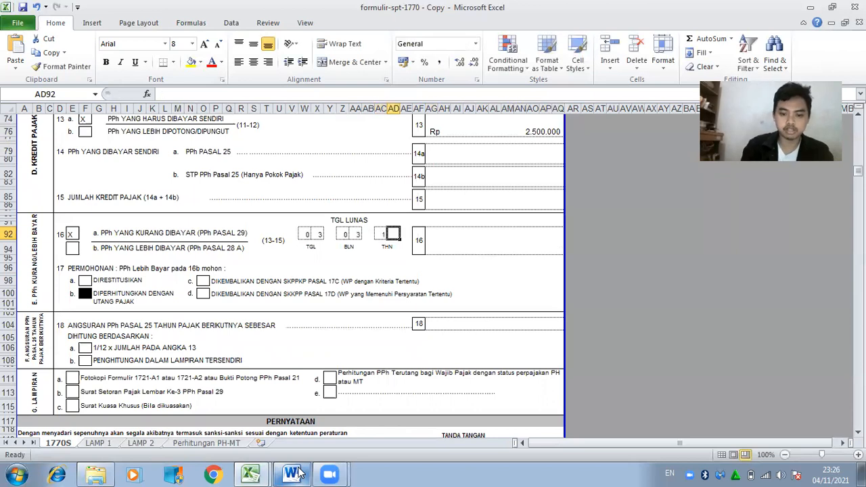
key("Right")
key("Right")
key("Right")
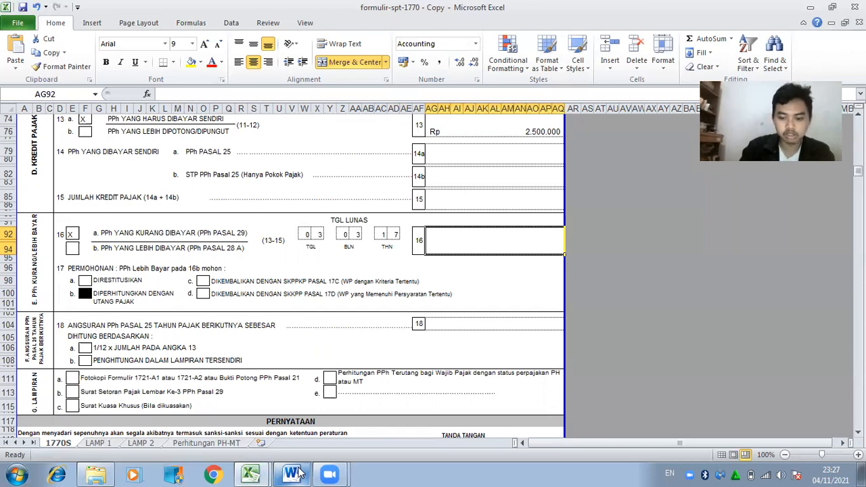
Carry 2.500.000 into box 16, tick 18a, and set box 18 to box 16/12 (208.333).
type("=")
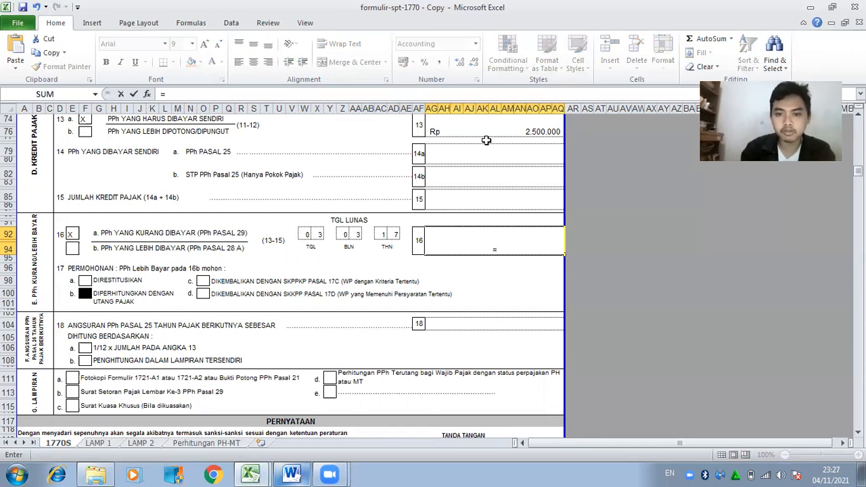
left_click(487, 132)
key("Return")
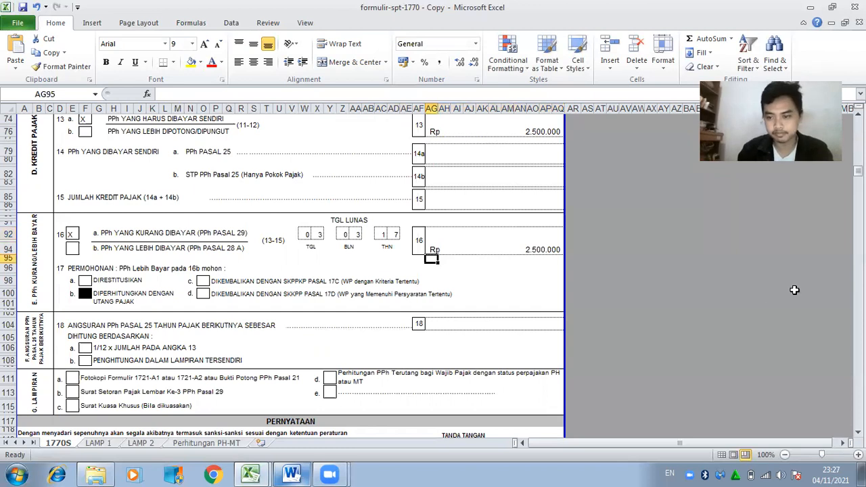
left_click(86, 349)
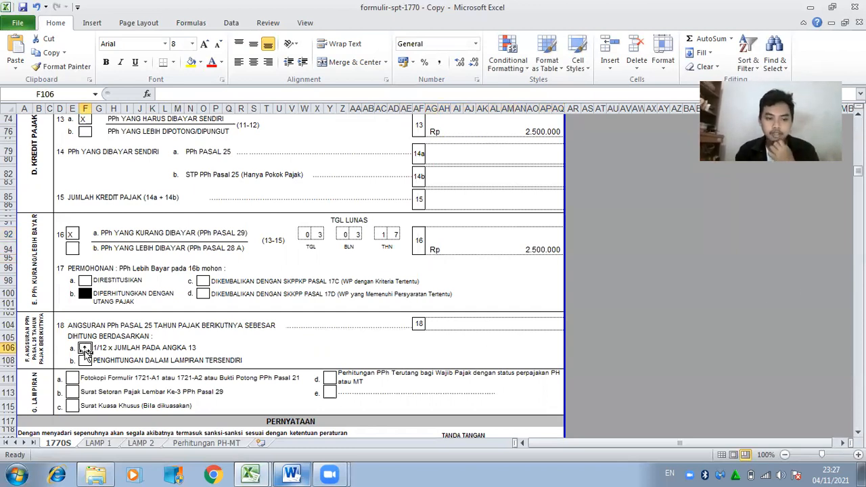
type("X")
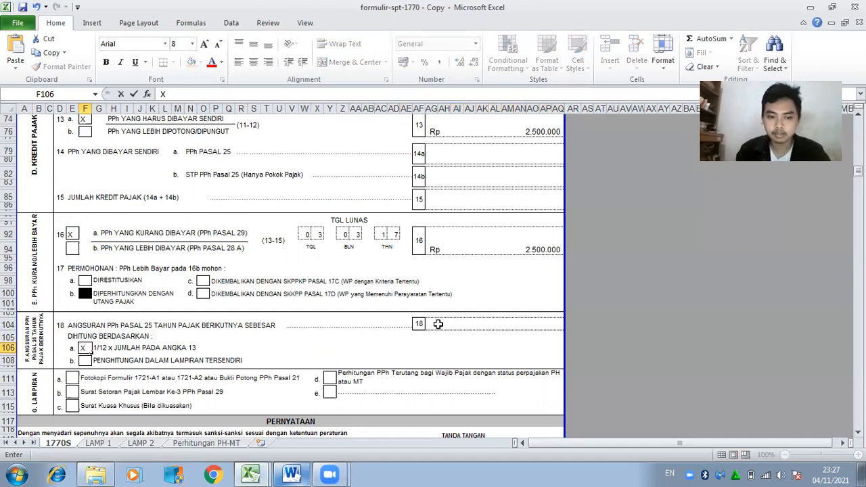
left_click(439, 324)
type("=")
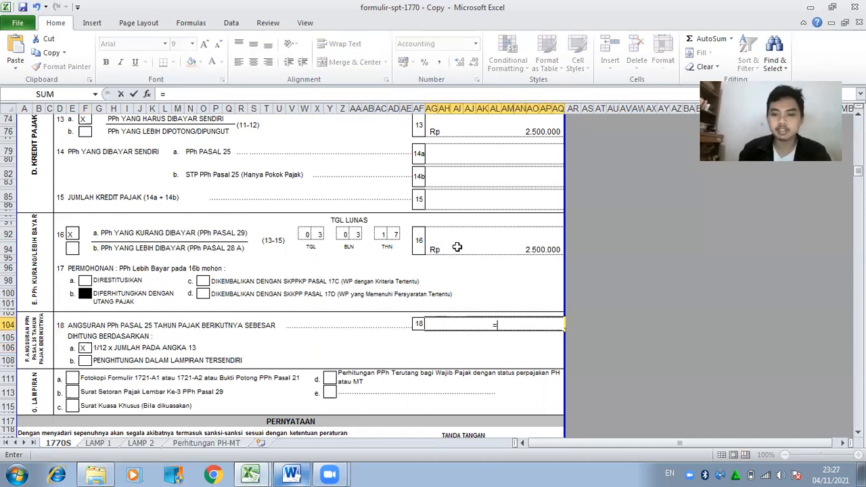
left_click(459, 244)
type("/12")
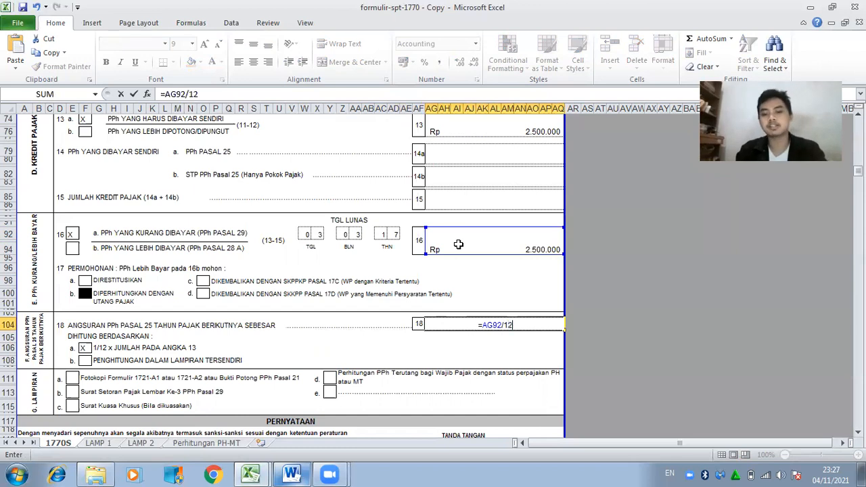
key("Return")
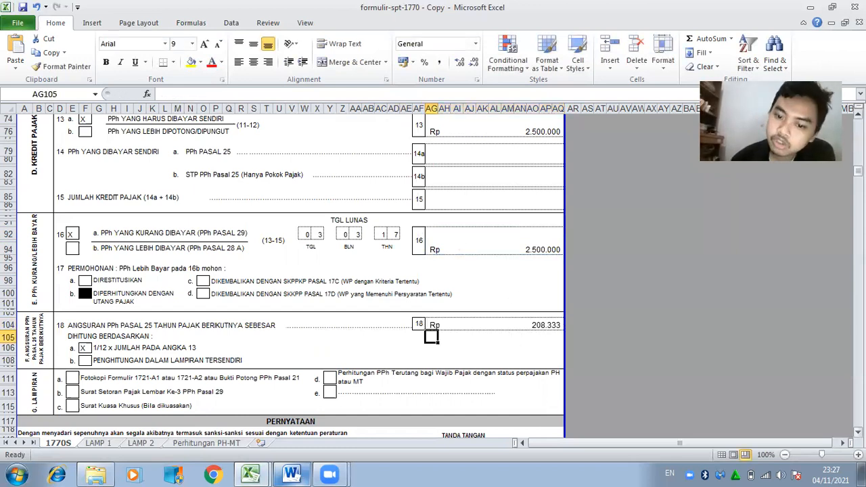
Tick attachments a and d by entering X in E111 and Y111.
scroll(71, 270, "down", 6)
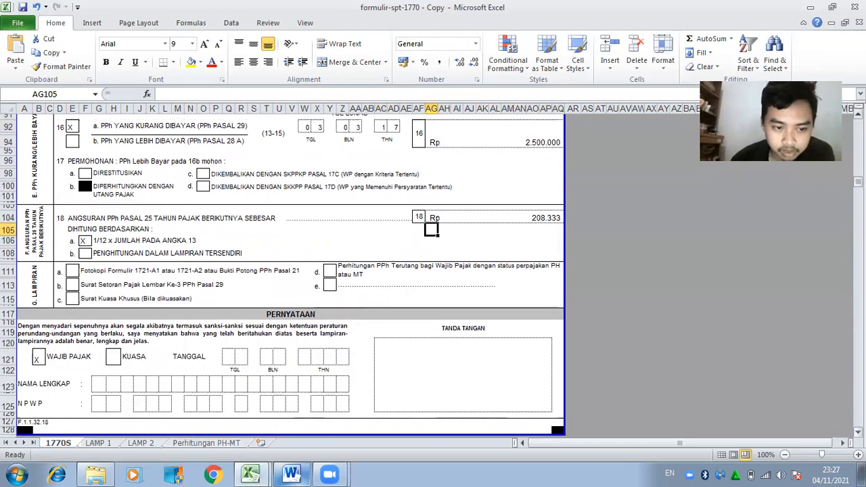
left_click(70, 272)
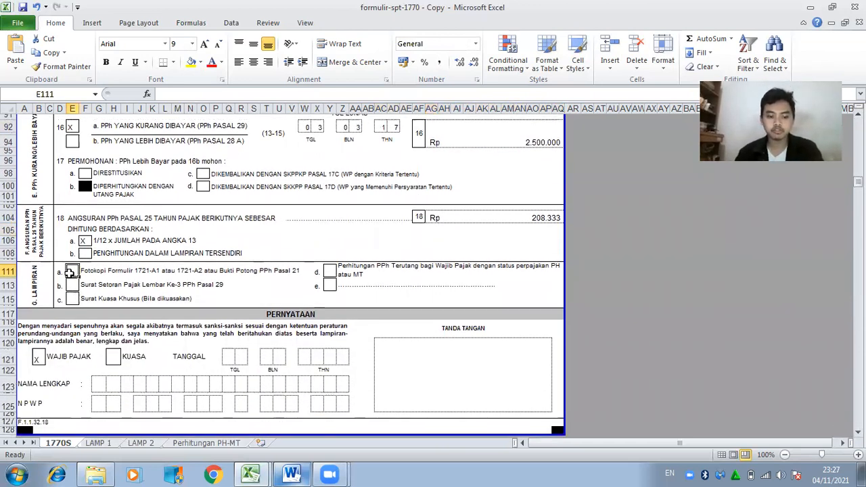
type("X")
left_click(330, 273)
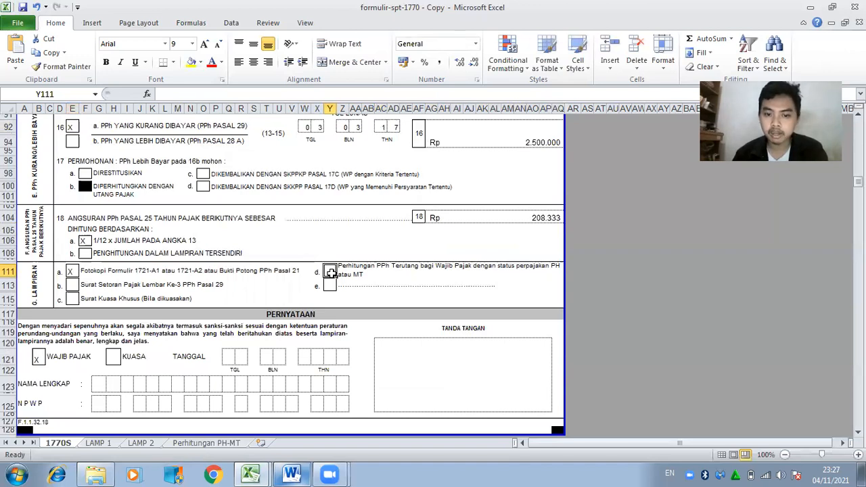
type("X")
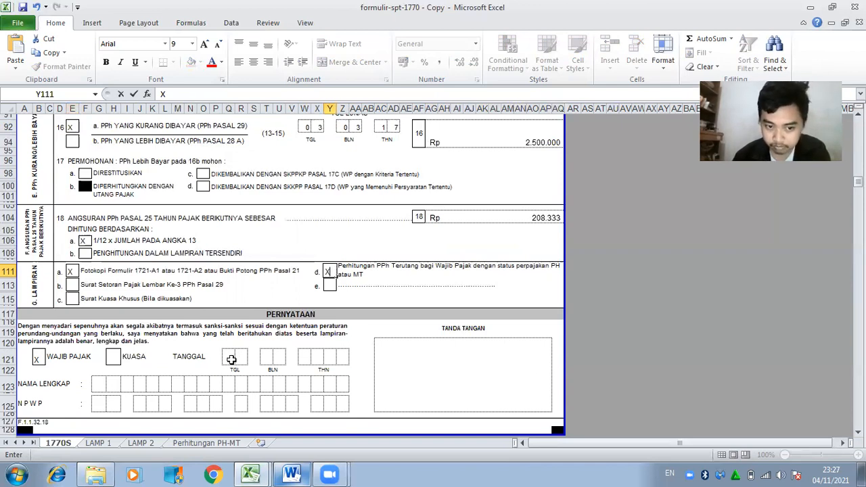
Enter the declaration date 03-03-2017 in the date boxes of row 121.
left_click(231, 360)
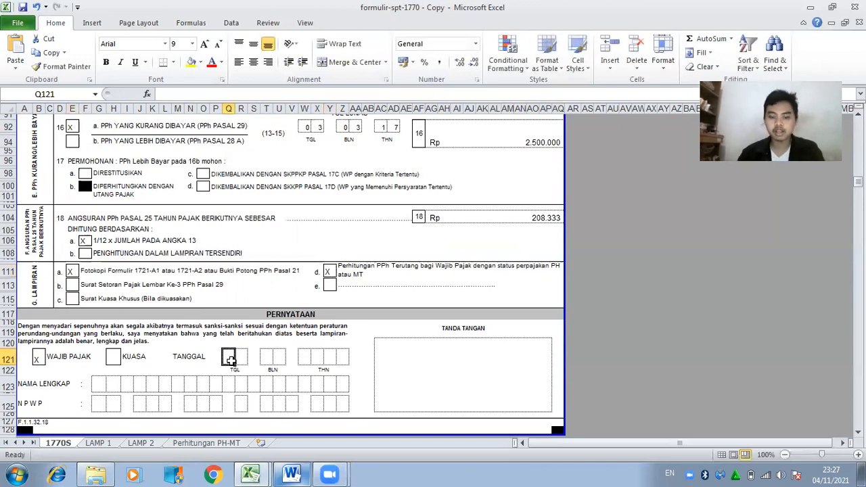
type("0")
key("Right")
type("3")
left_click(265, 364)
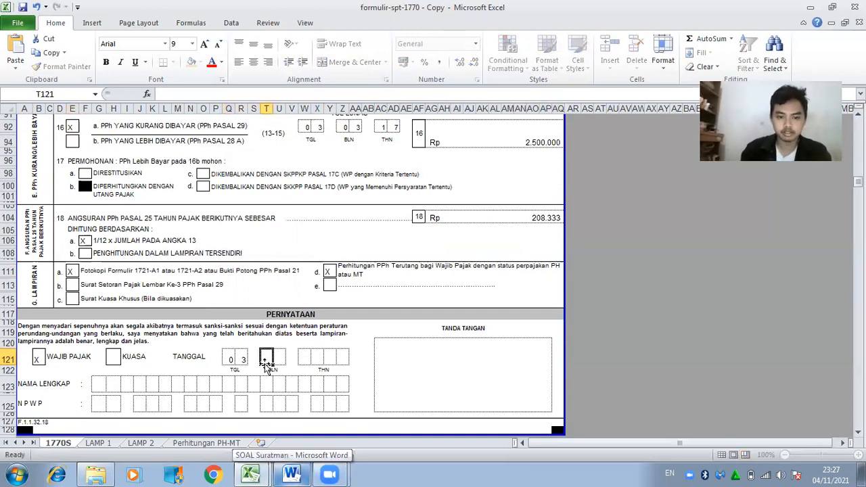
type("0")
key("Right")
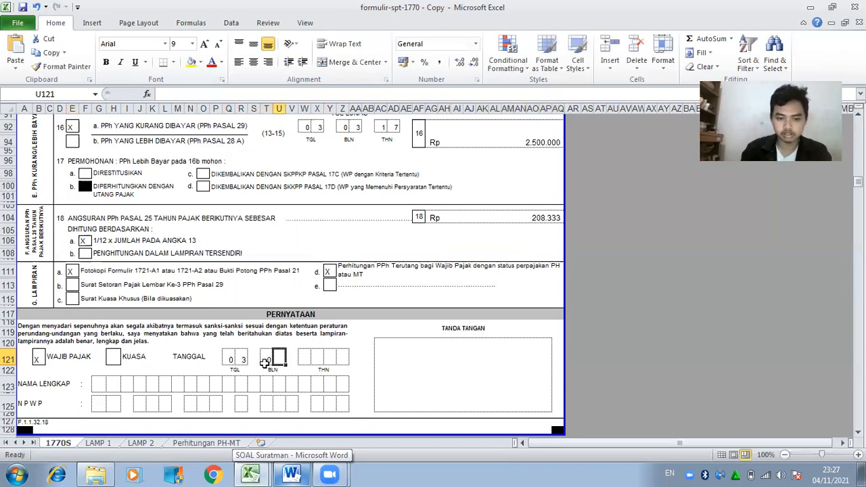
type("3")
key("Right")
key("Right")
type("2")
key("Right")
type("0")
key("Right")
type("1")
key("Right")
type("7")
key("Return")
key("Return")
Fill in the taxpayer's full name, one letter per box, in row 123.
key("Left")
key("Left")
key("Left")
key("Left")
key("Left")
key("Left")
key("Left")
key("Left")
key("Left")
key("Left")
key("Left")
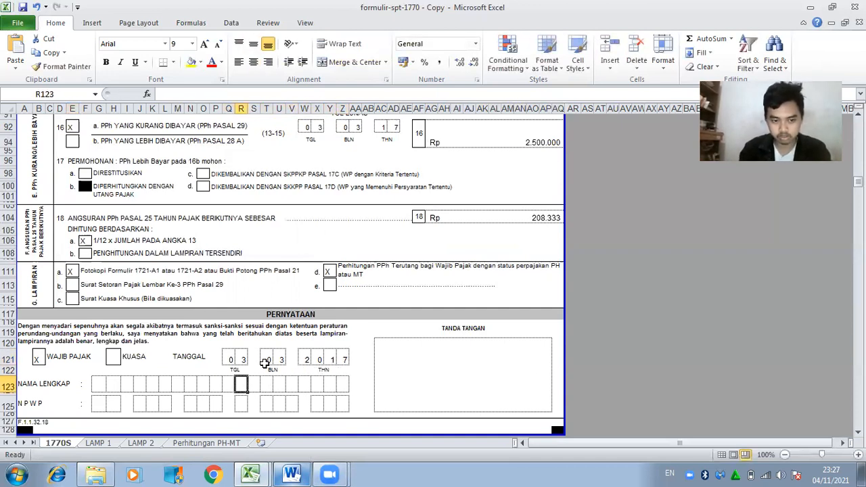
key("Left")
key("Left")
key("Left")
key("Left")
key("Left")
key("Left")
key("Left")
key("Left")
key("Left")
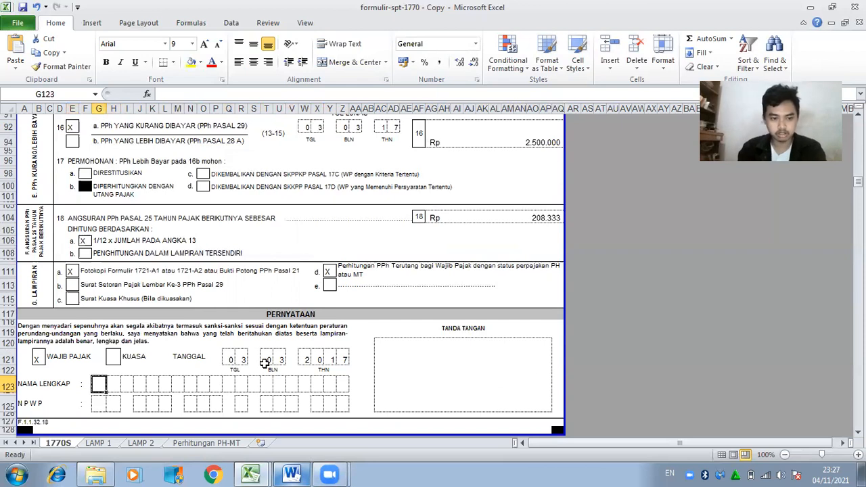
type("S")
key("Right")
type("U")
key("Right")
type("R")
key("Right")
type("A")
key("Right")
type("T")
key("Right")
type("M")
key("Right")
type("A")
key("Right")
type("N")
key("Return")
Enter the first NPWP digits in row 125, checking the number in Word.
key("Down")
key("Left")
key("Left")
key("Left")
key("Left")
key("Left")
key("Left")
key("Left")
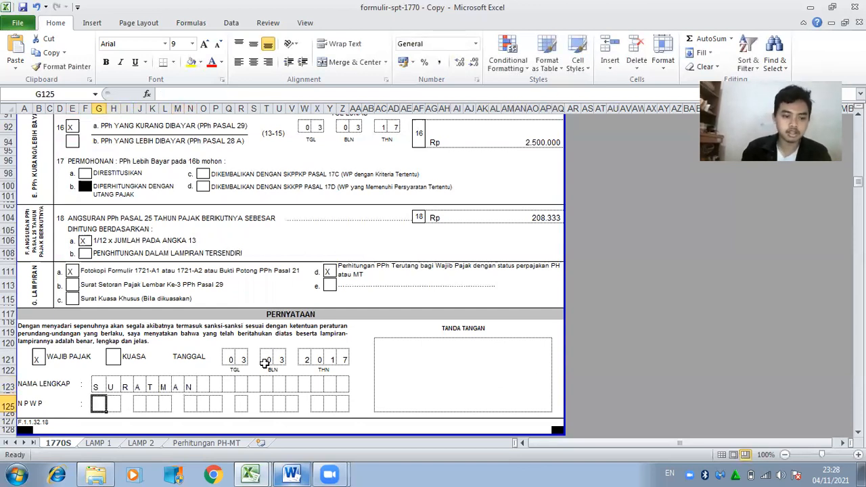
left_click(291, 474)
left_click(292, 474)
key("Right")
key("Right")
key("Right")
key("Right")
key("Right")
key("Right")
key("Right")
Complete the remaining NPWP digit groups in row 125 after rechecking Word.
left_click(292, 474)
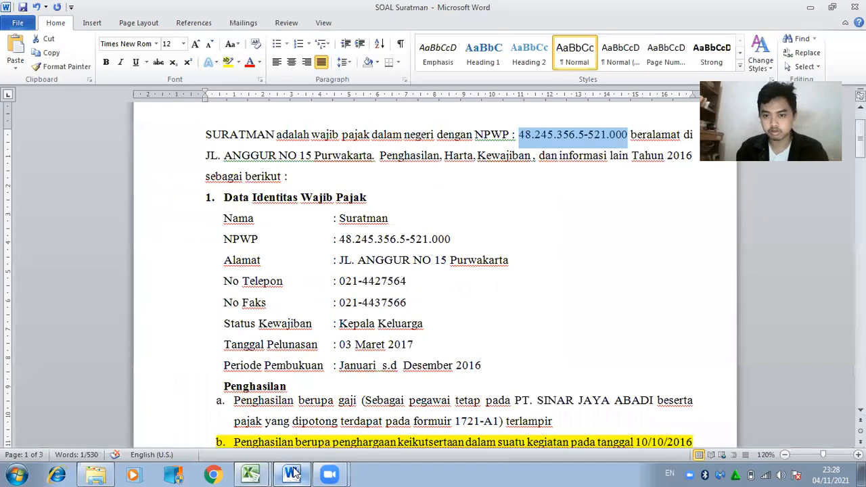
left_click(291, 474)
key("Right")
key("Right")
key("Right")
key("Right")
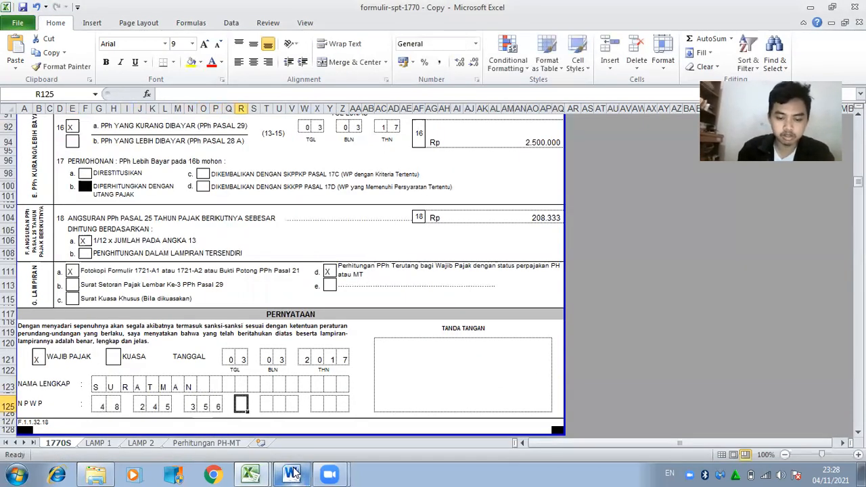
key("Right")
key("Right")
key("Right")
key("Right")
key("Right")
key("Right")
key("Right")
key("Right")
key("Right")
key("Right")
key("Right")
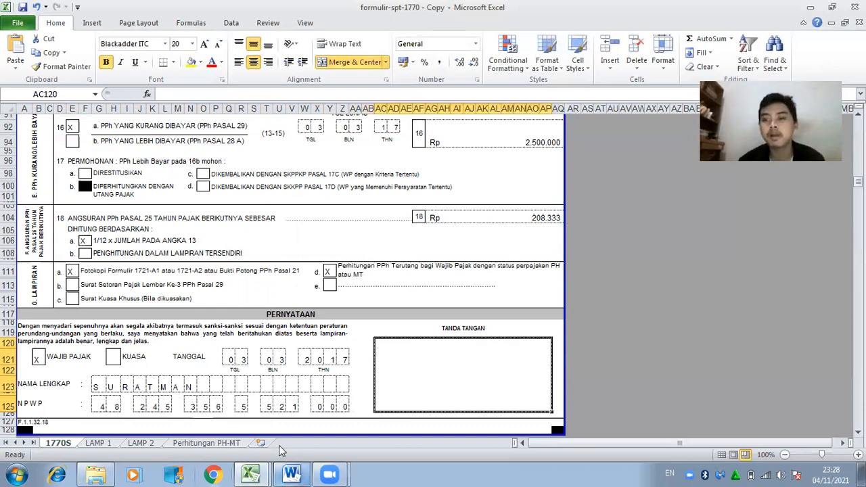
left_click_drag(858, 181, 857, 125)
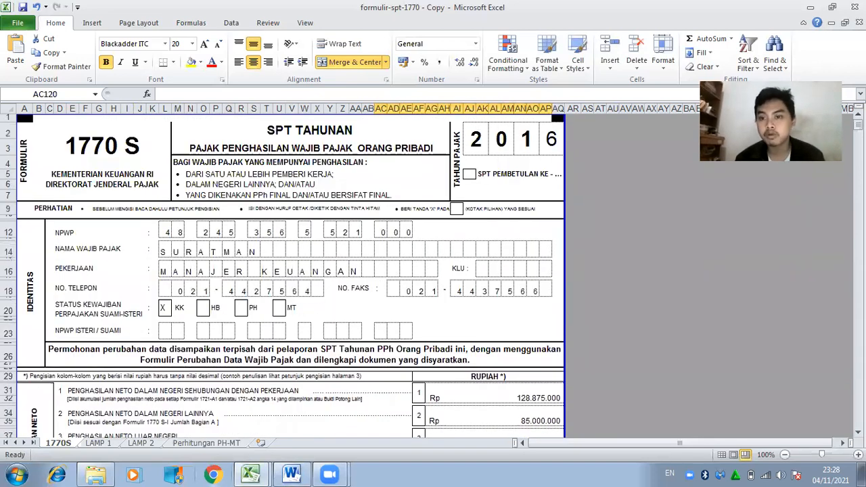